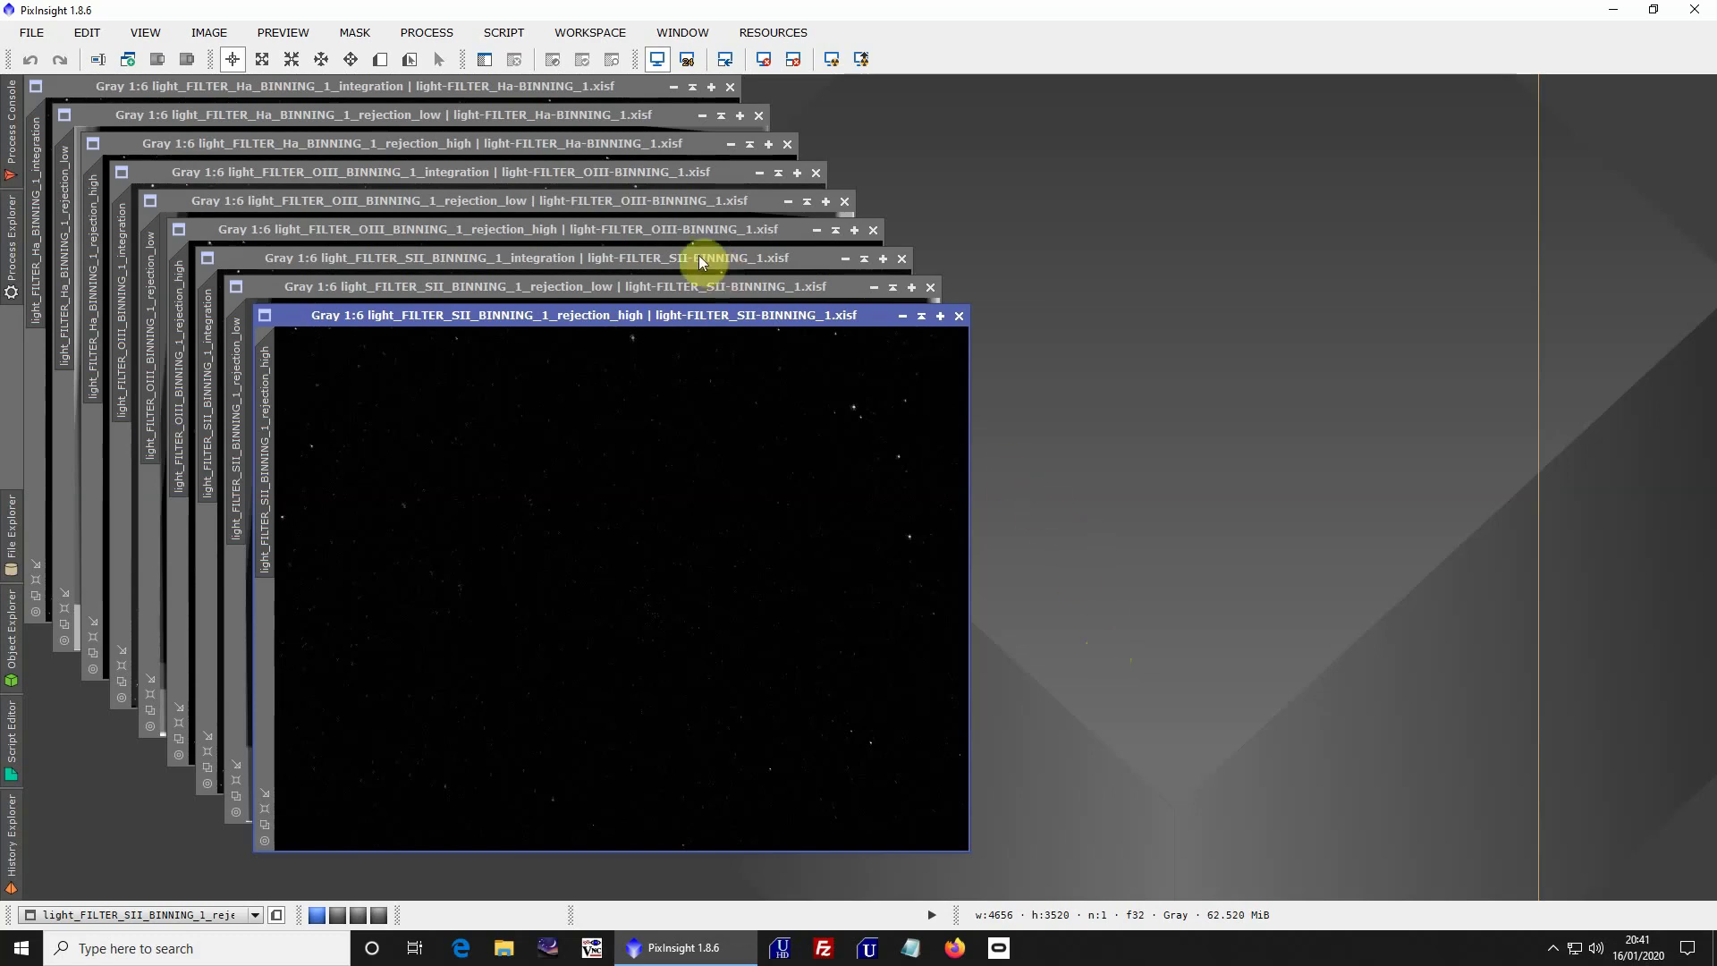
Launch the AutoScript 'A) Simple AutoAlign and Stacking V11.5' script
click(513, 39)
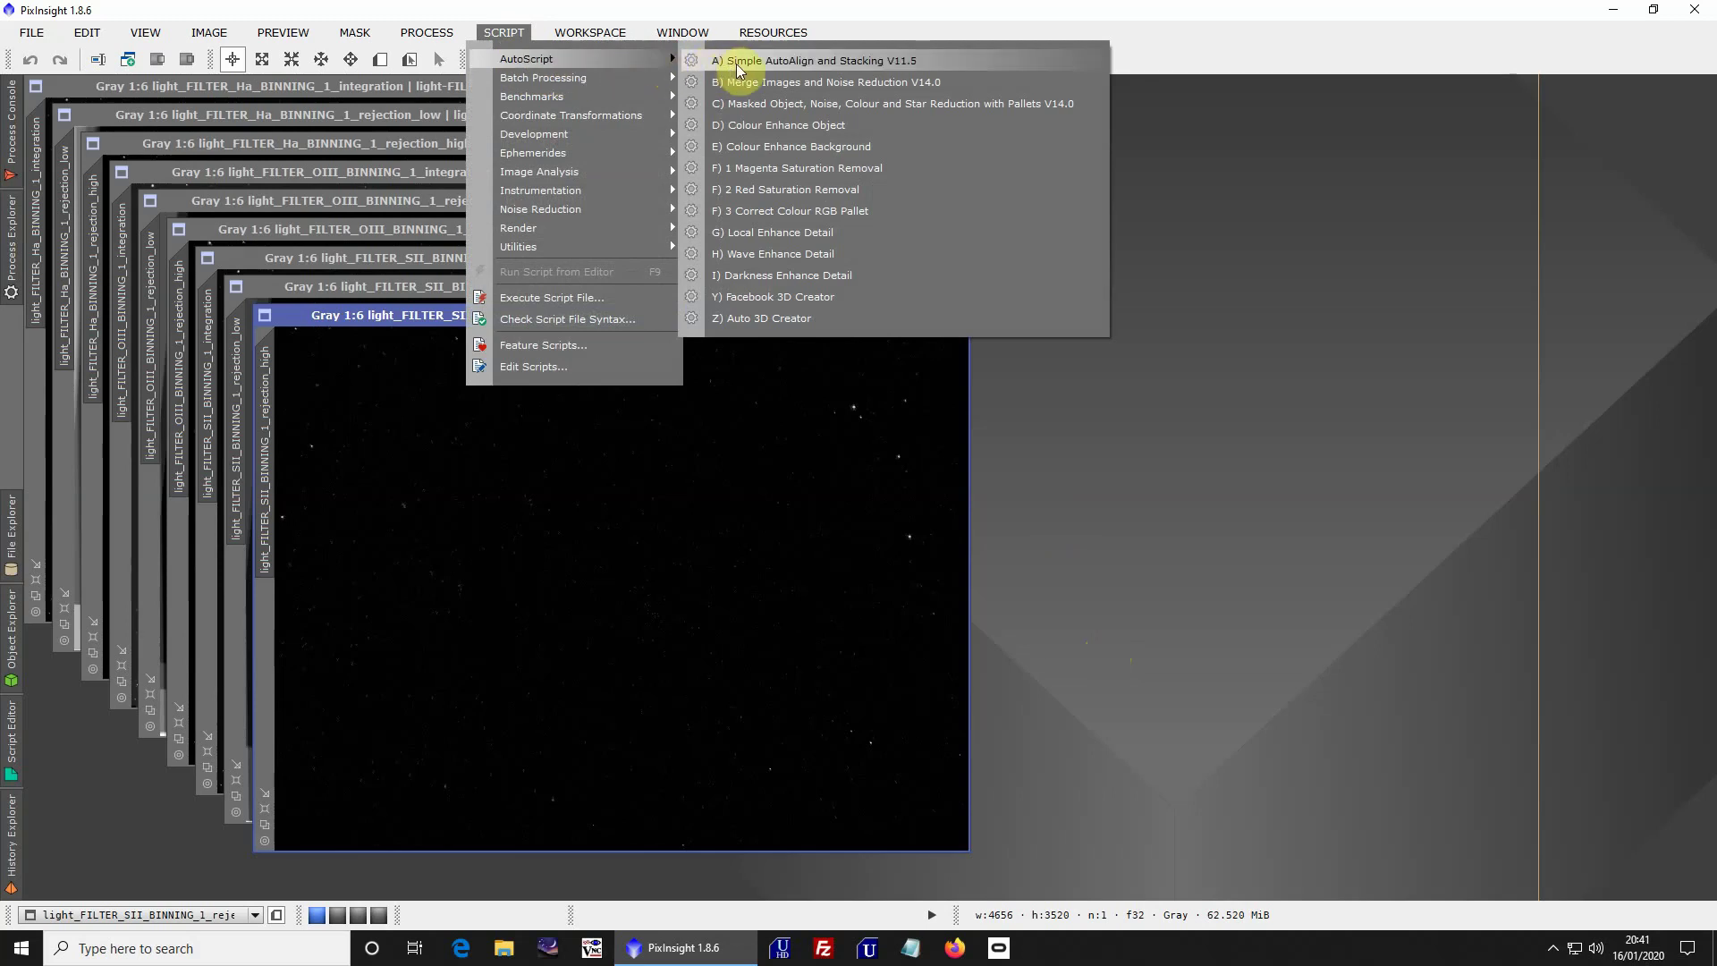
click(738, 65)
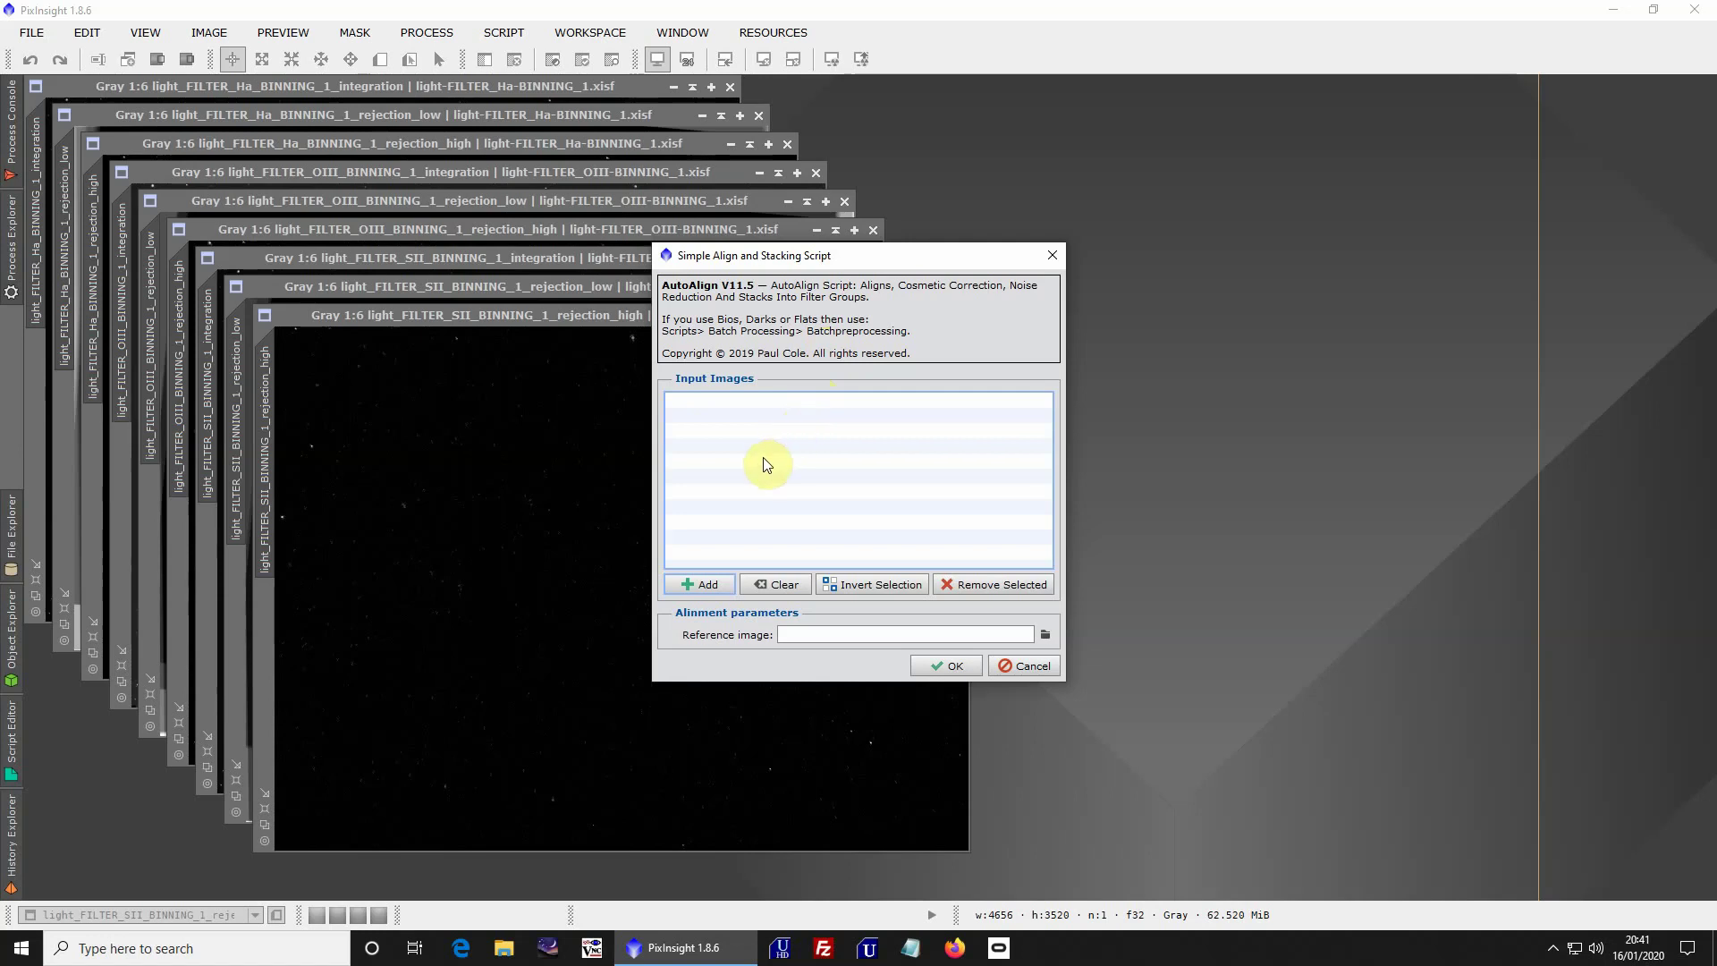
Add a first run of m31 frame files to the stacking input list
click(710, 583)
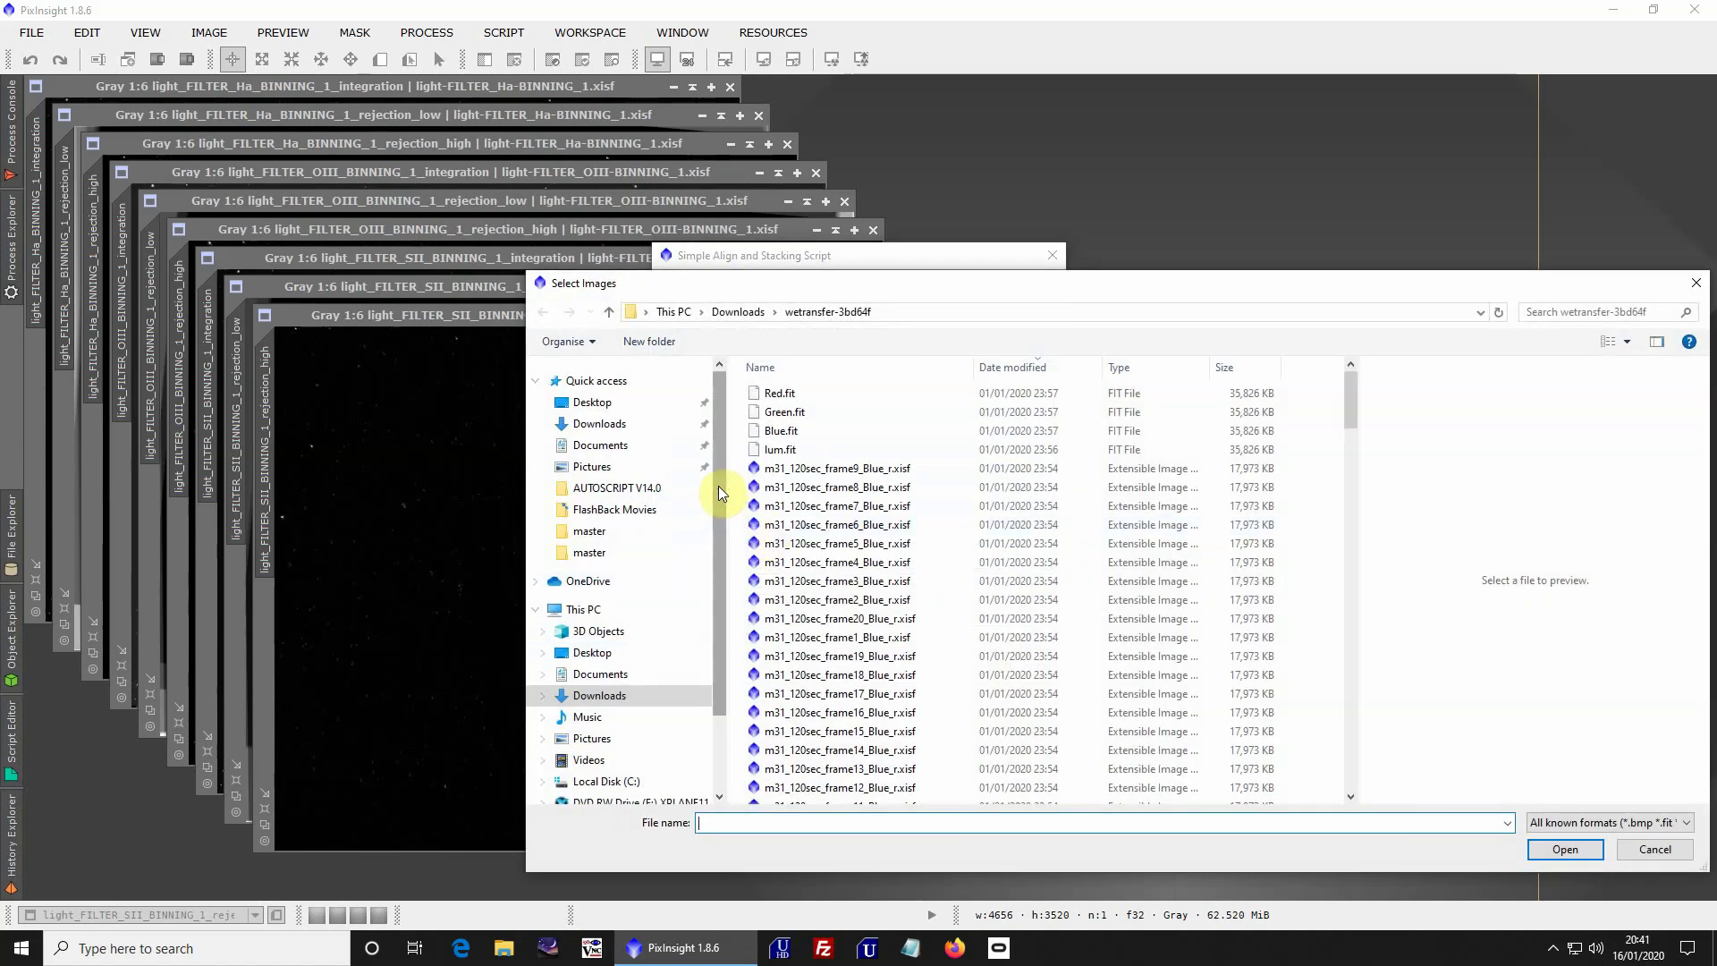
drag(732, 459, 856, 720)
click(1565, 850)
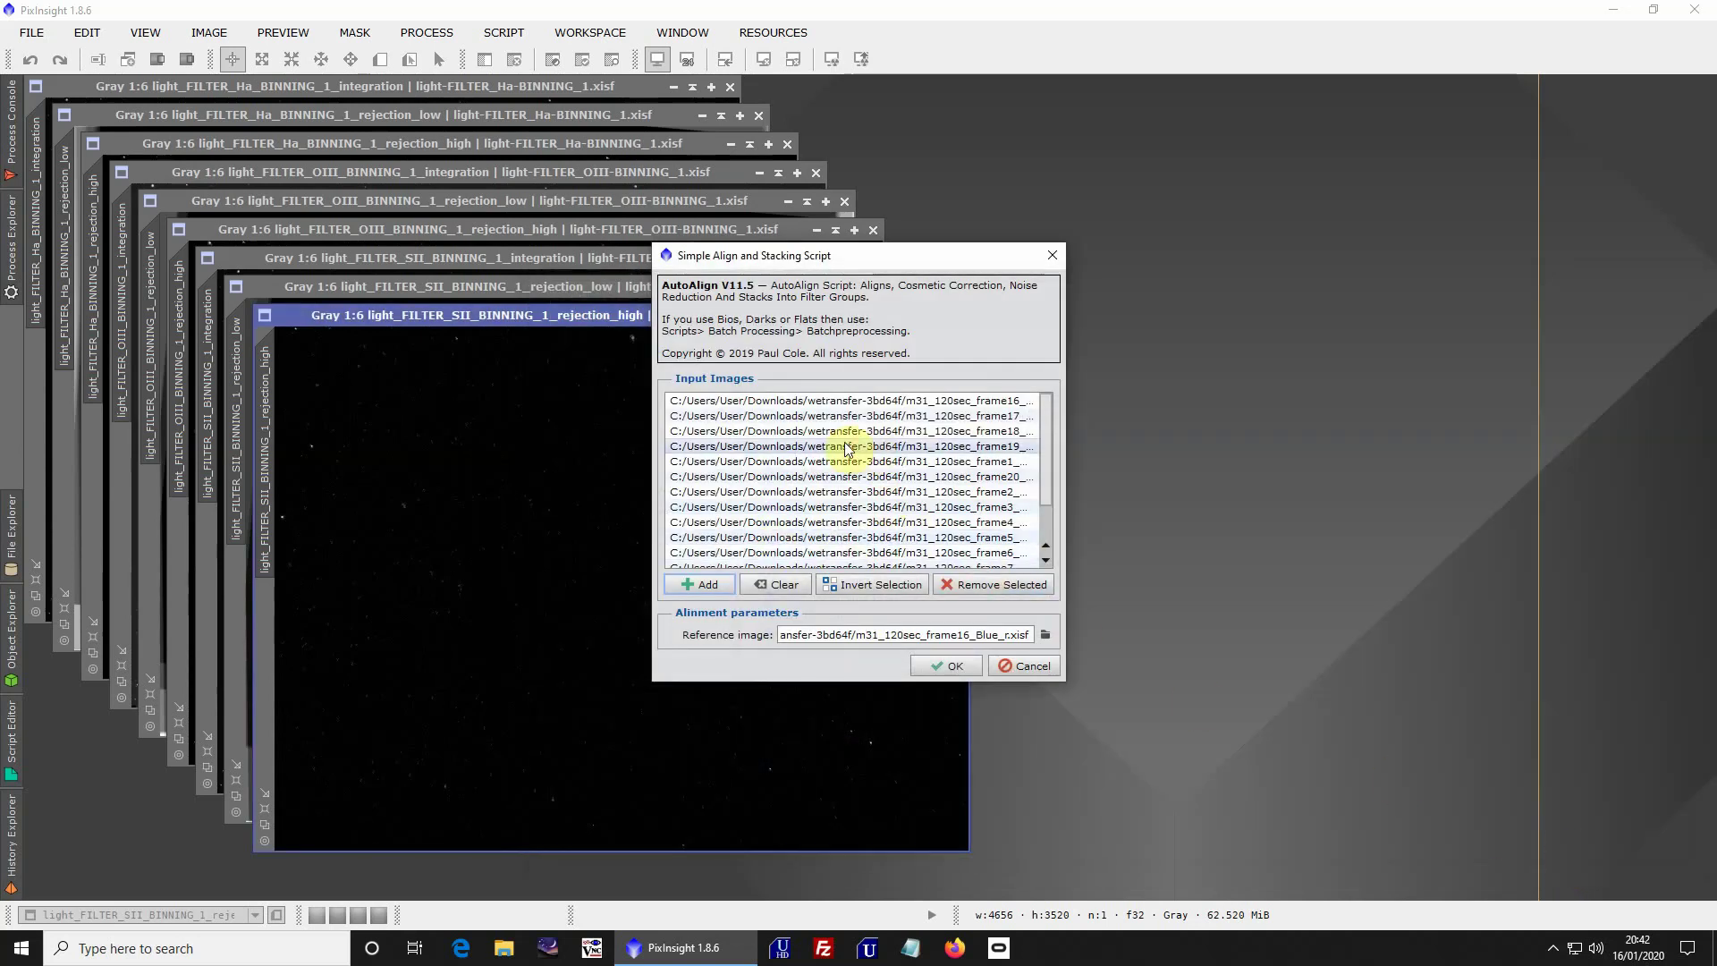
Add eight more blue and green frames, then cancel the script without stacking
click(702, 591)
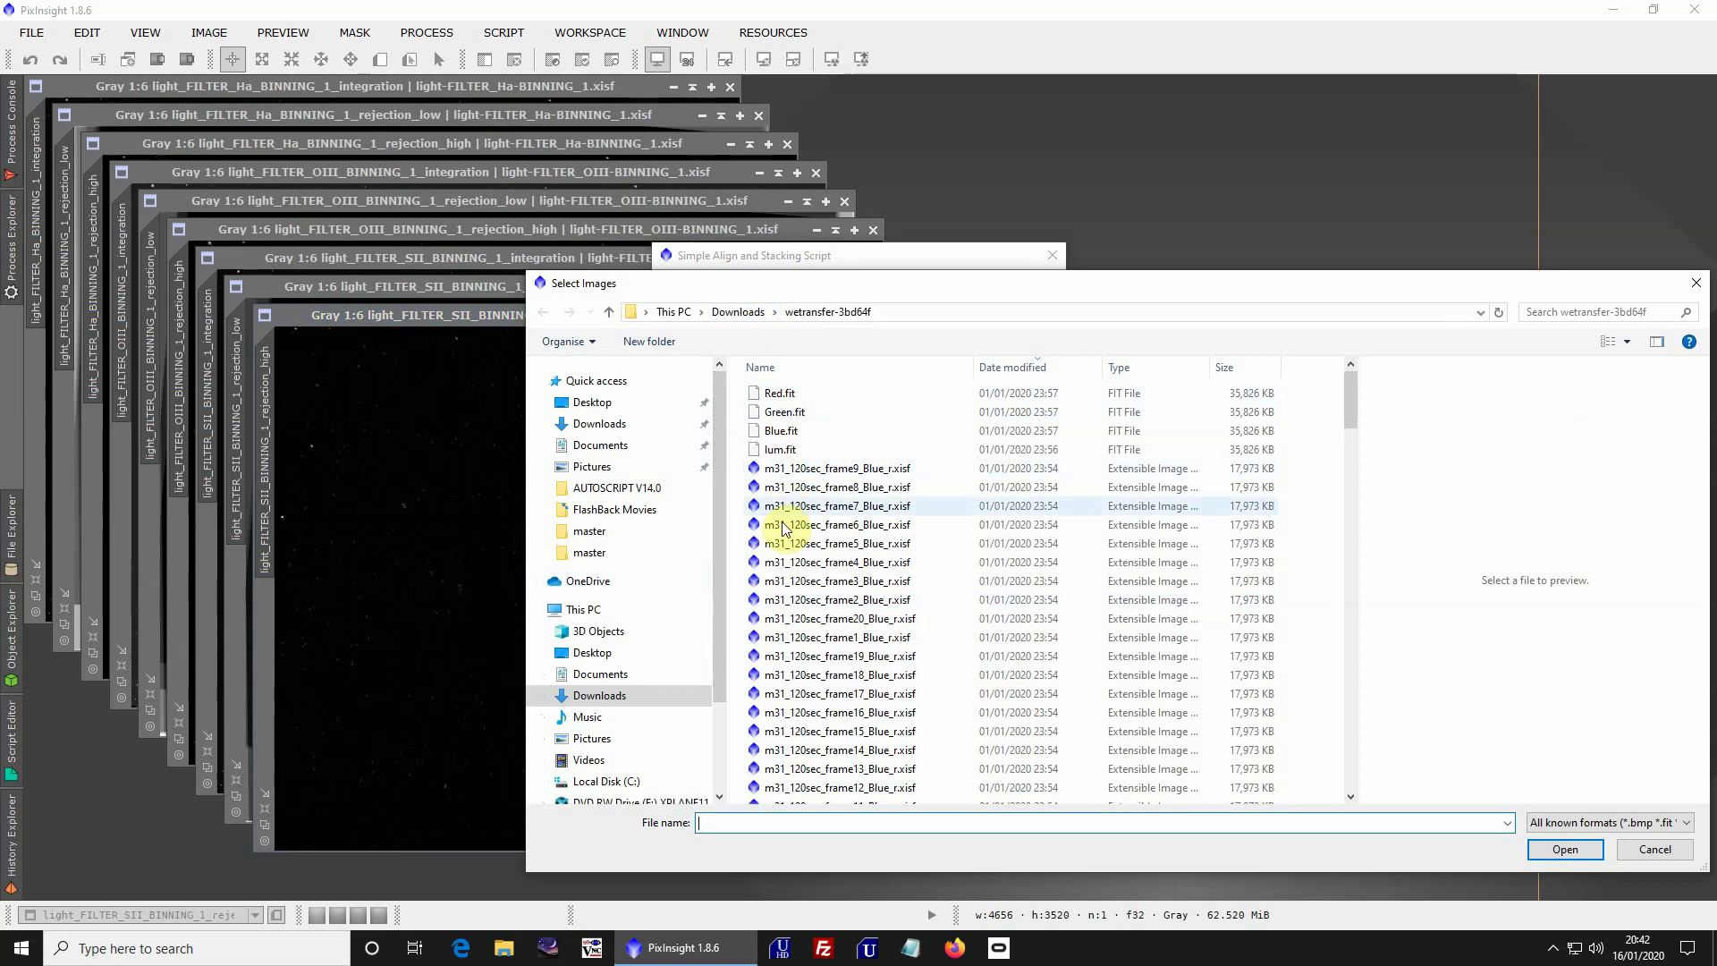
scroll(742, 590, down, 4)
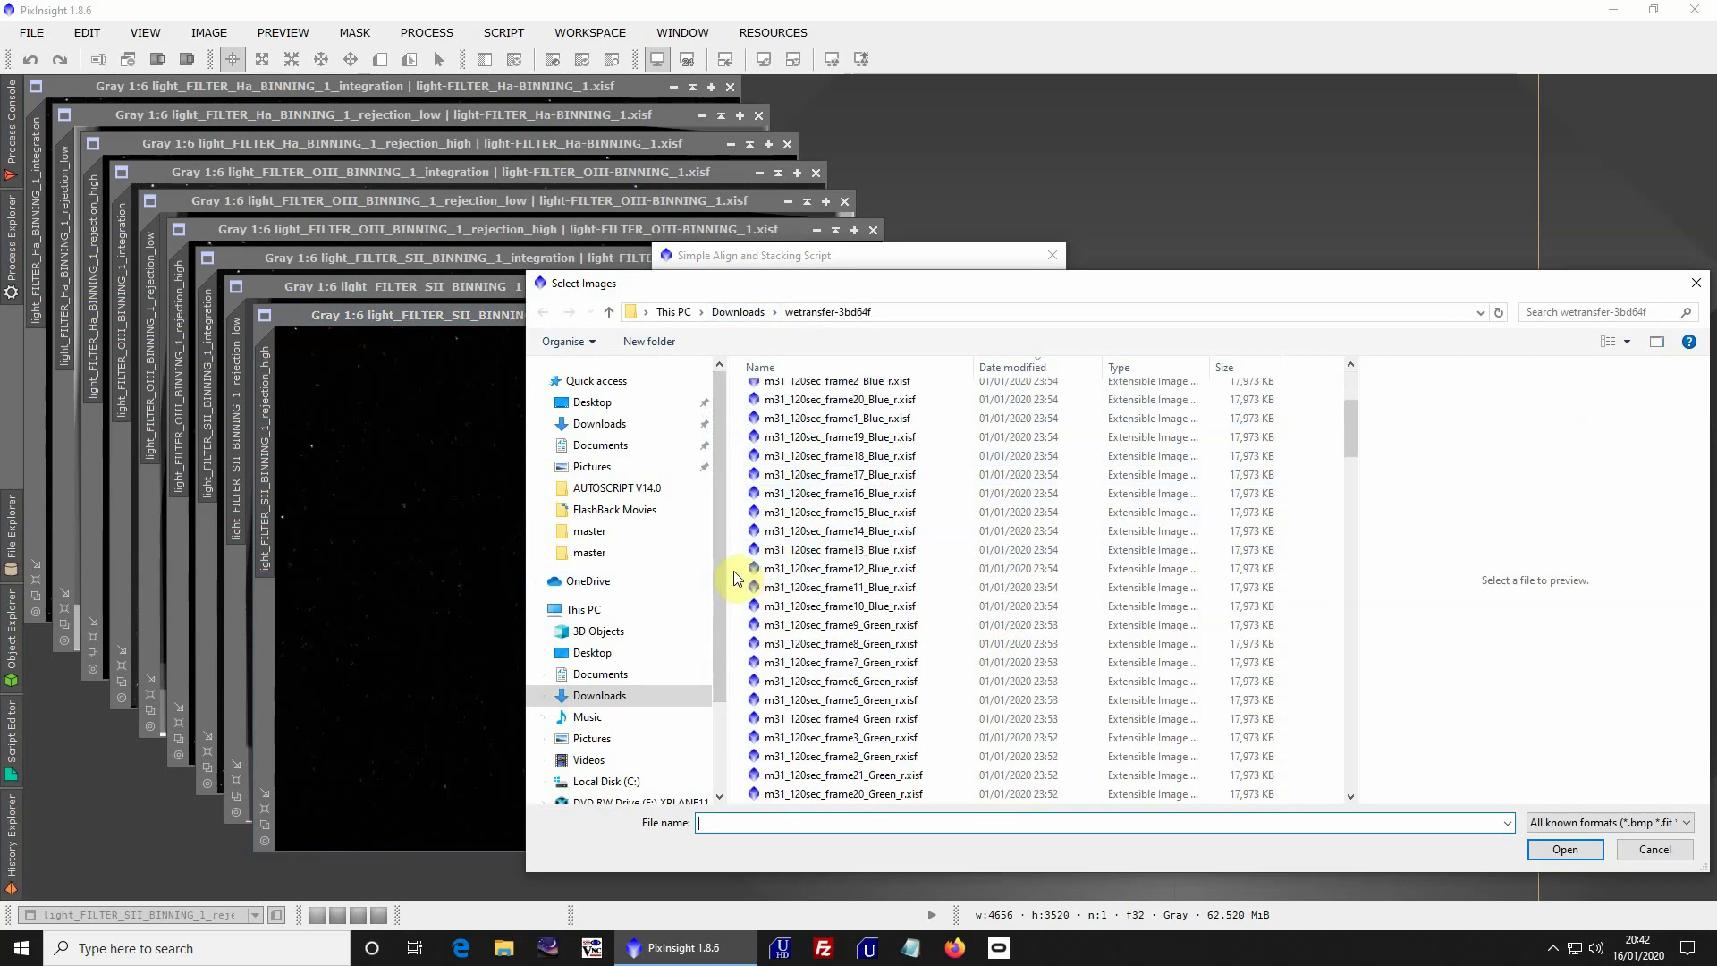
drag(728, 575, 727, 701)
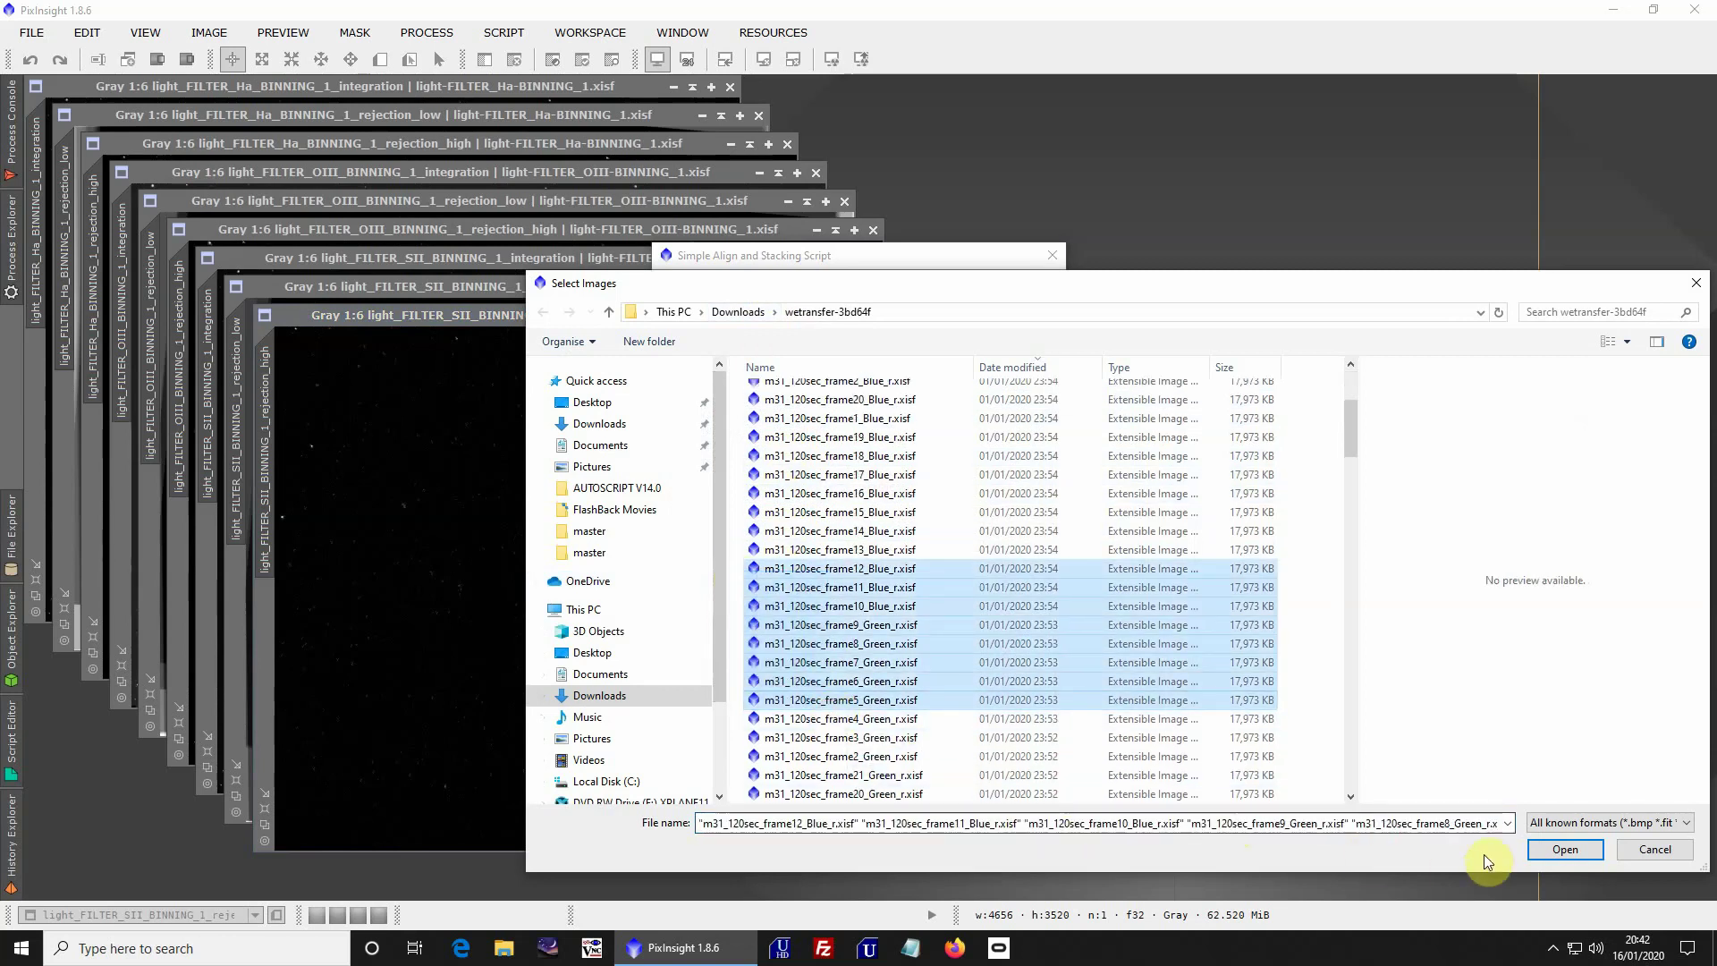
click(1542, 849)
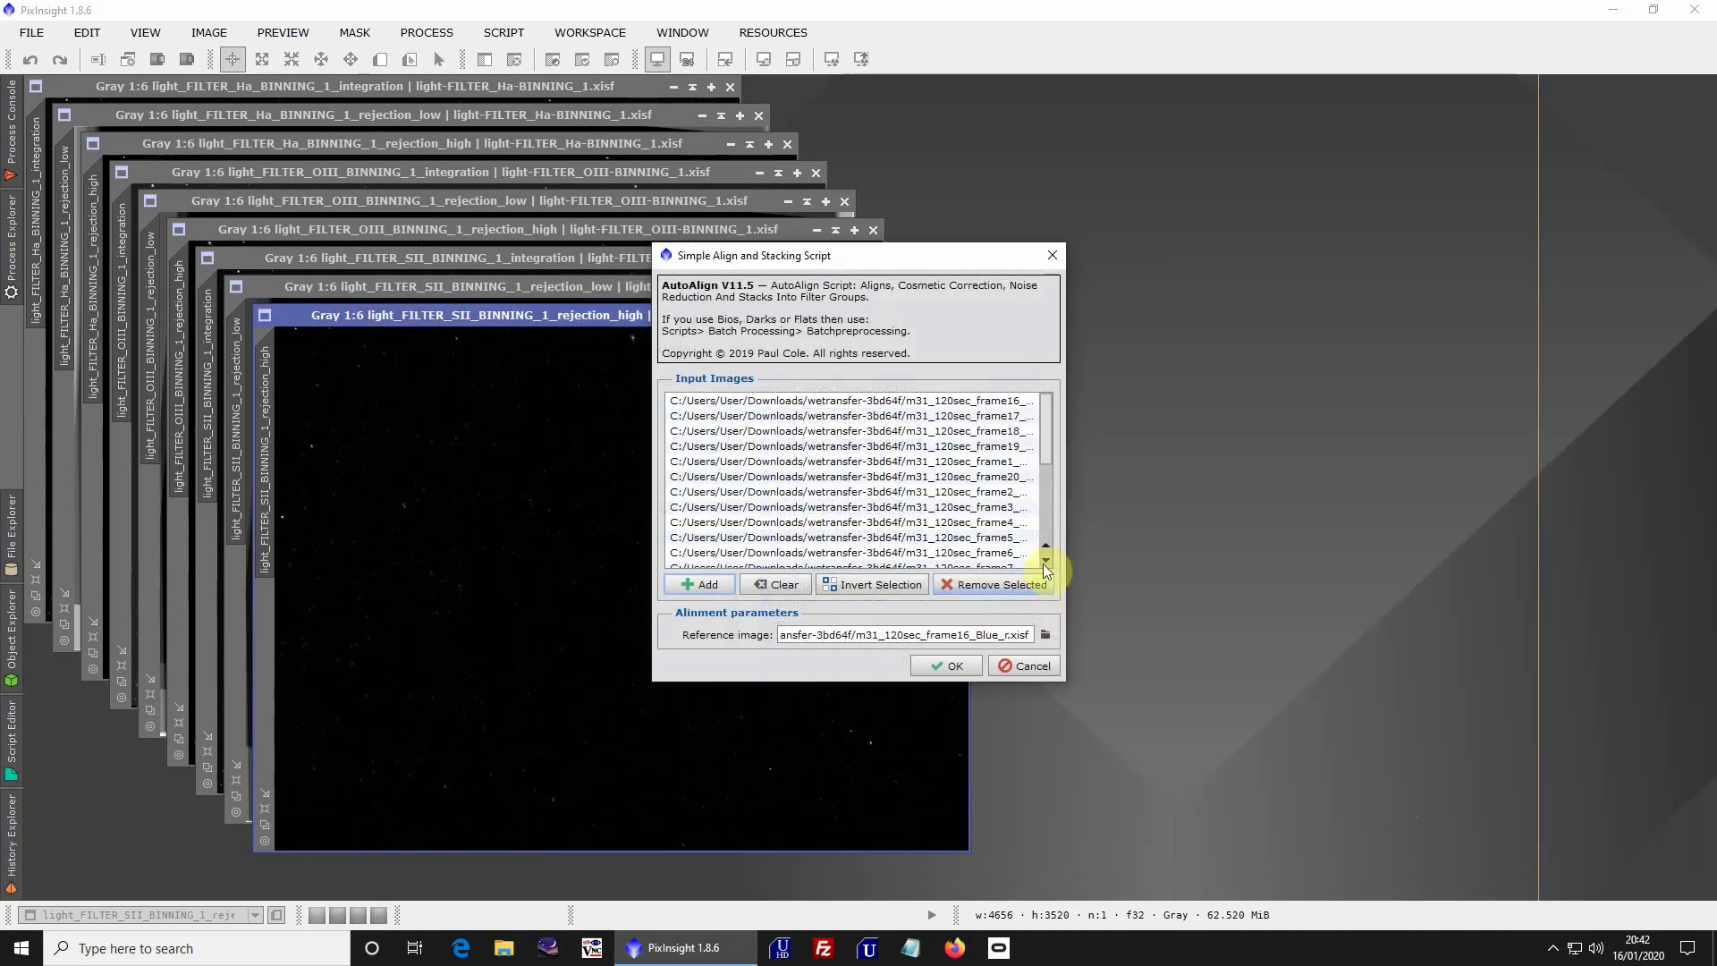
click(1046, 534)
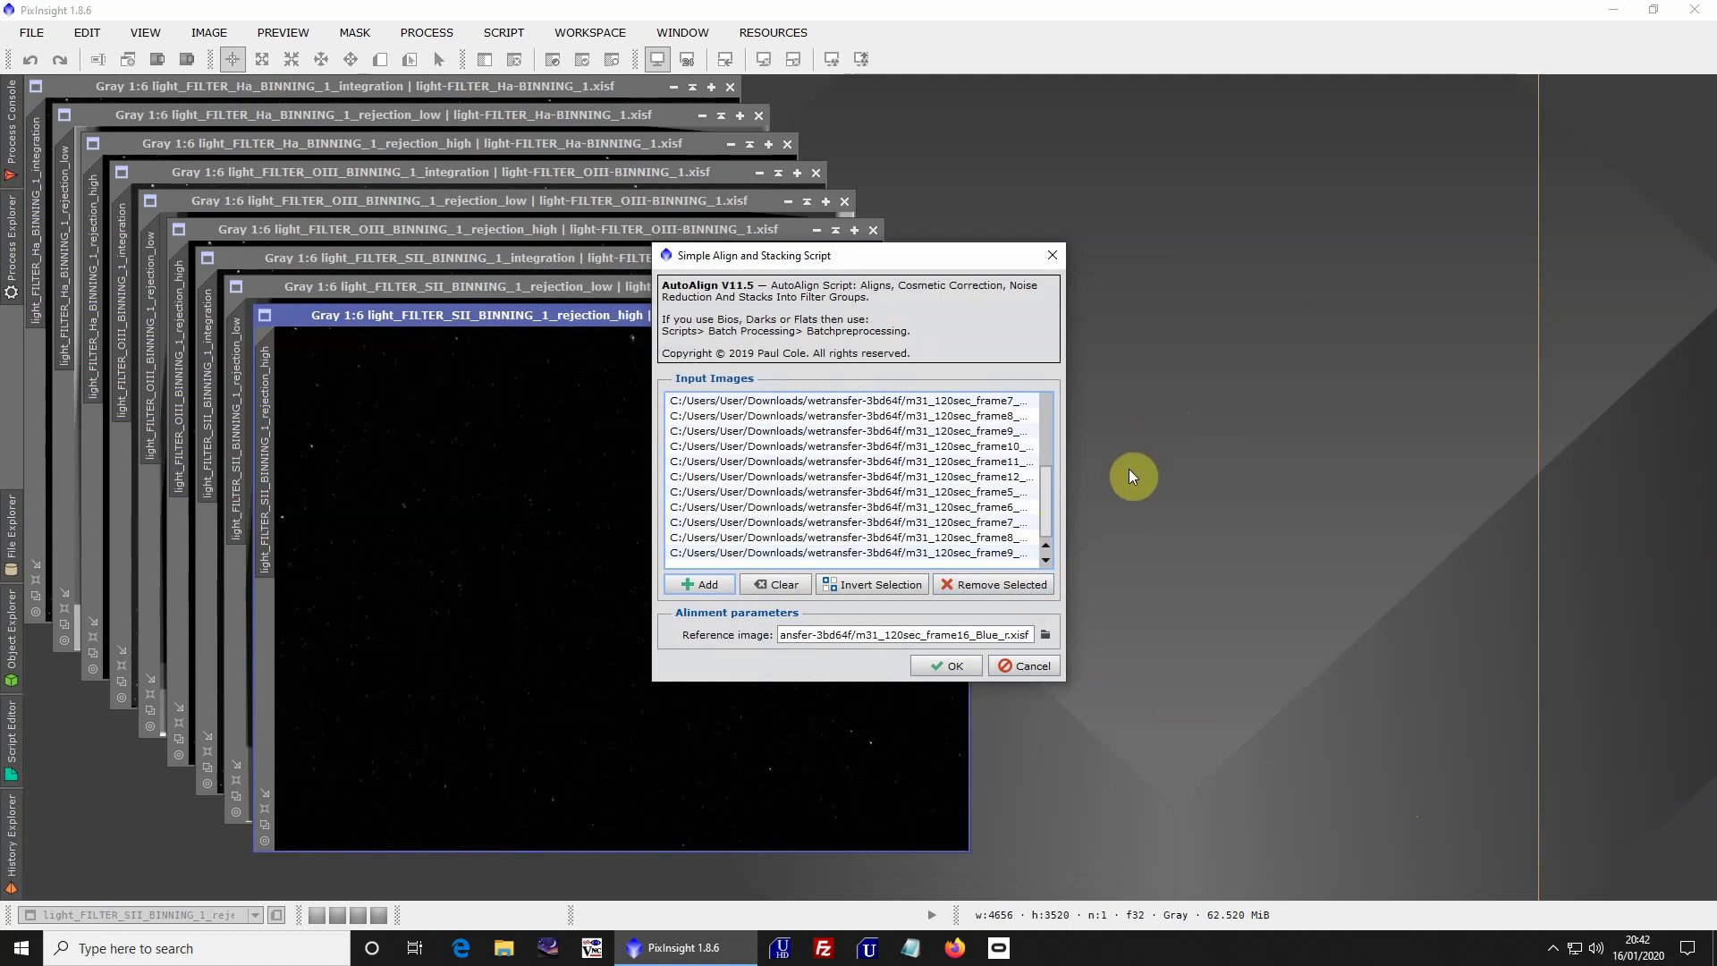
click(1023, 666)
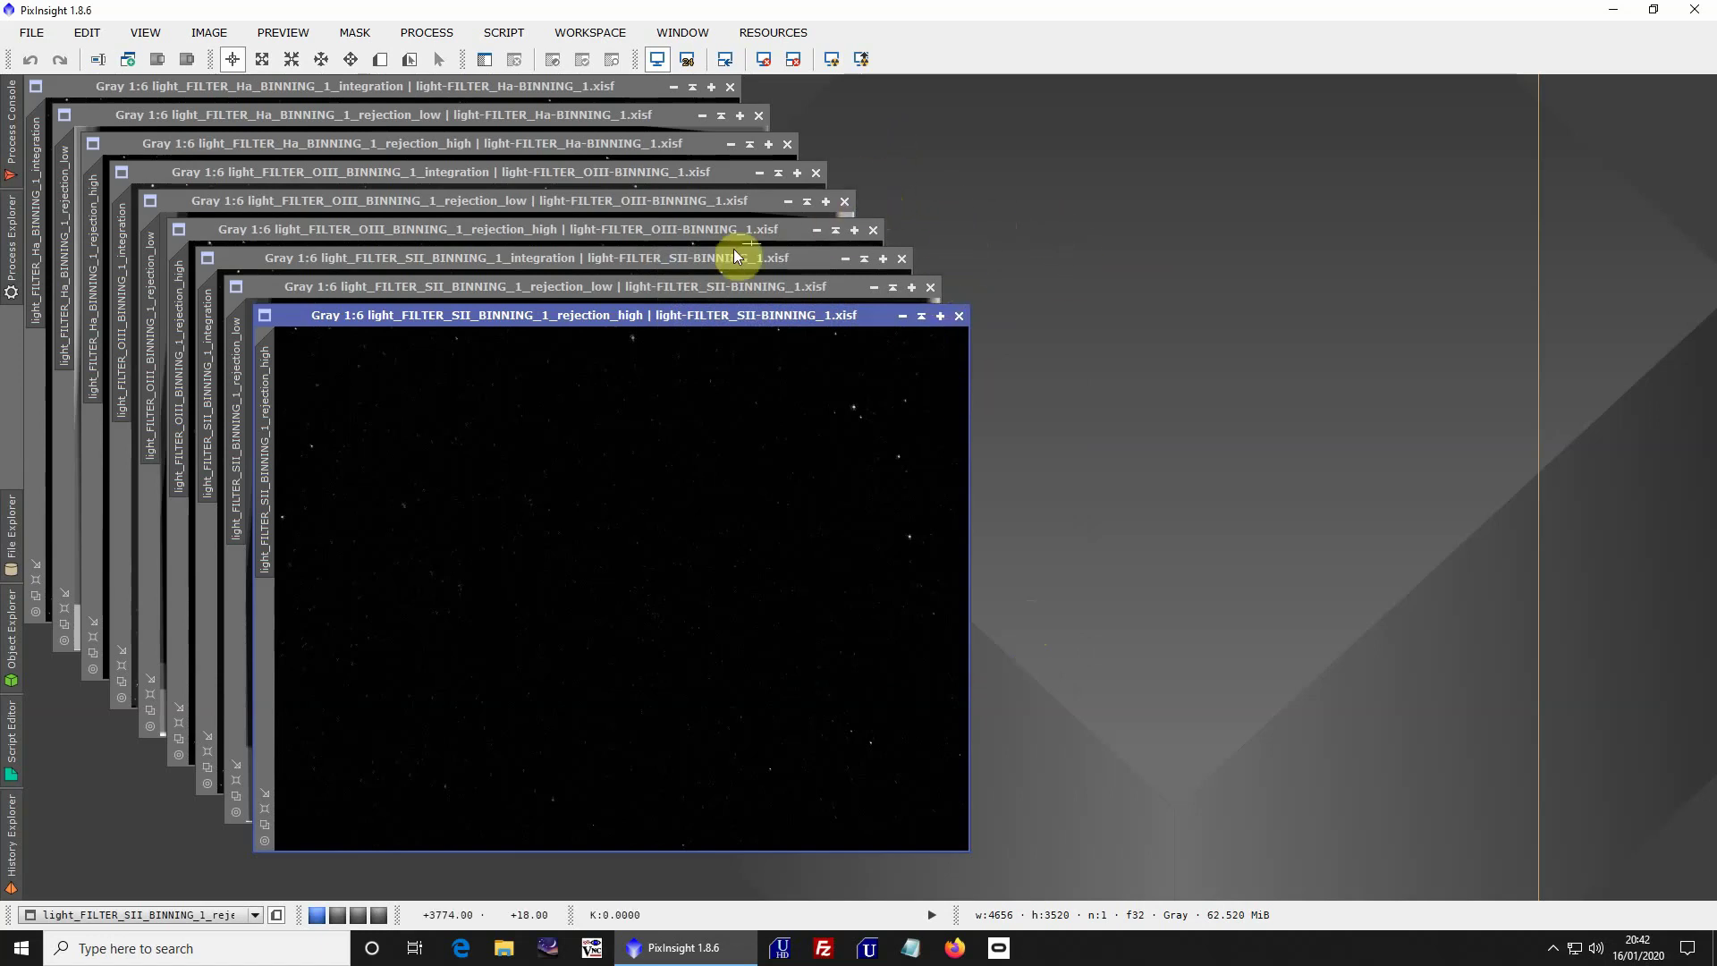
Launch the AutoScript 'B) Merge Images and Noise Reduction V14.0' script
click(504, 32)
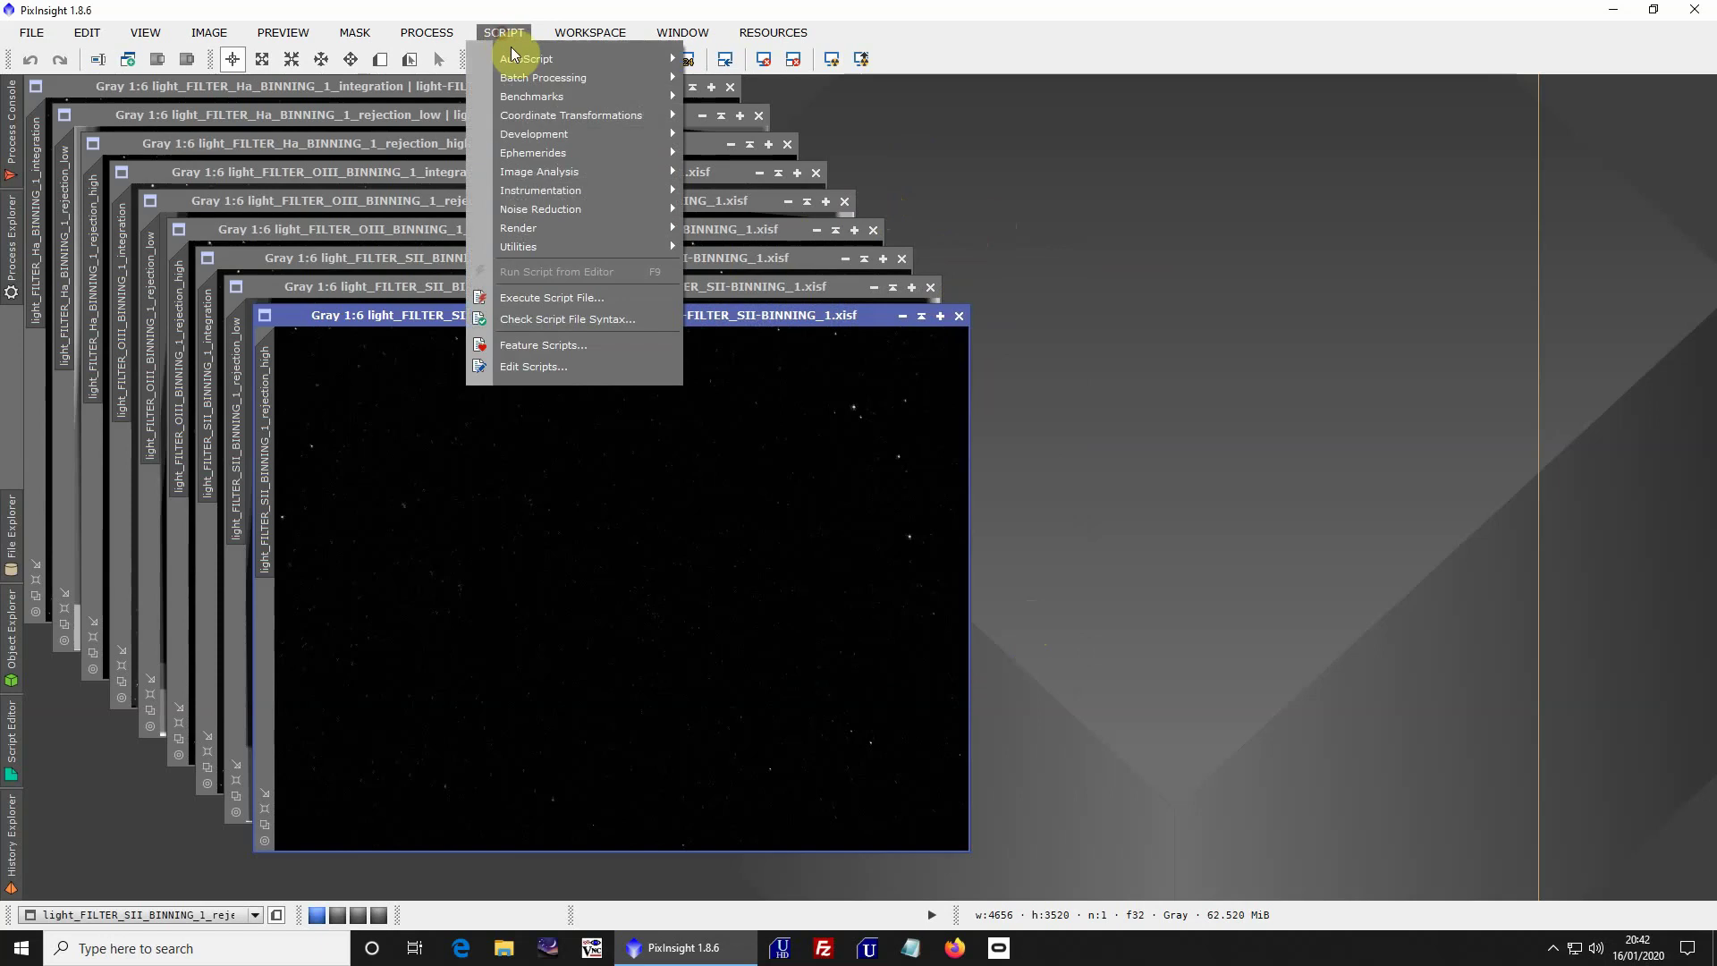
mouse_move(571, 69)
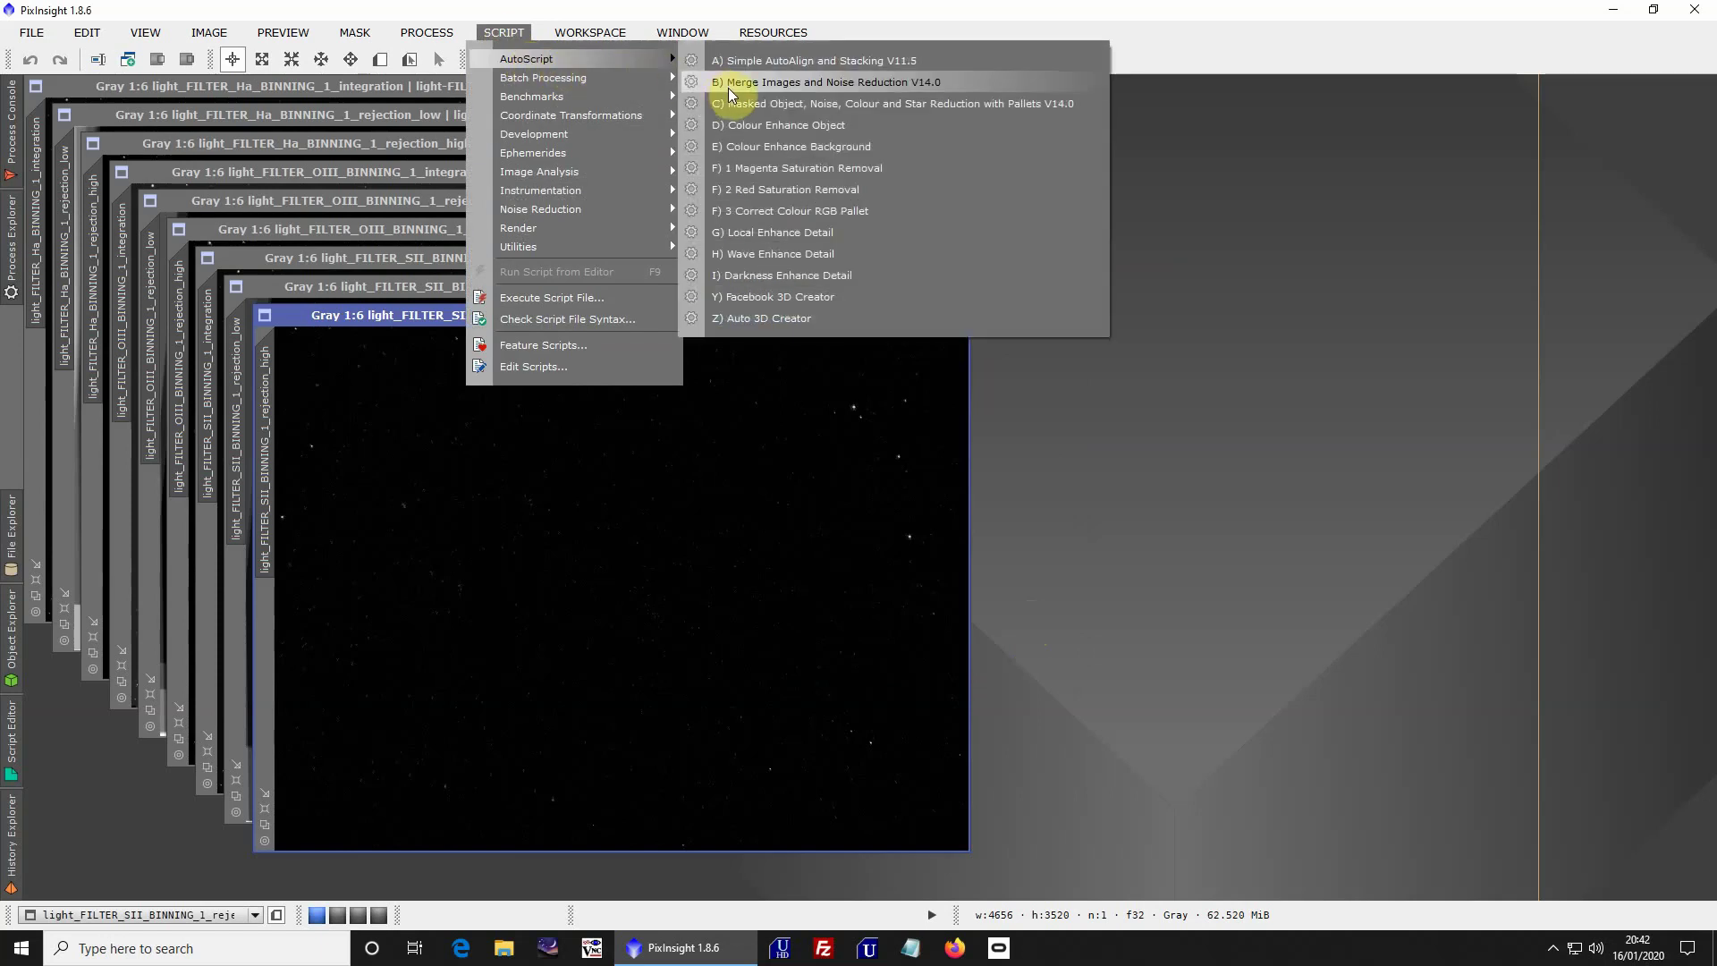
click(739, 93)
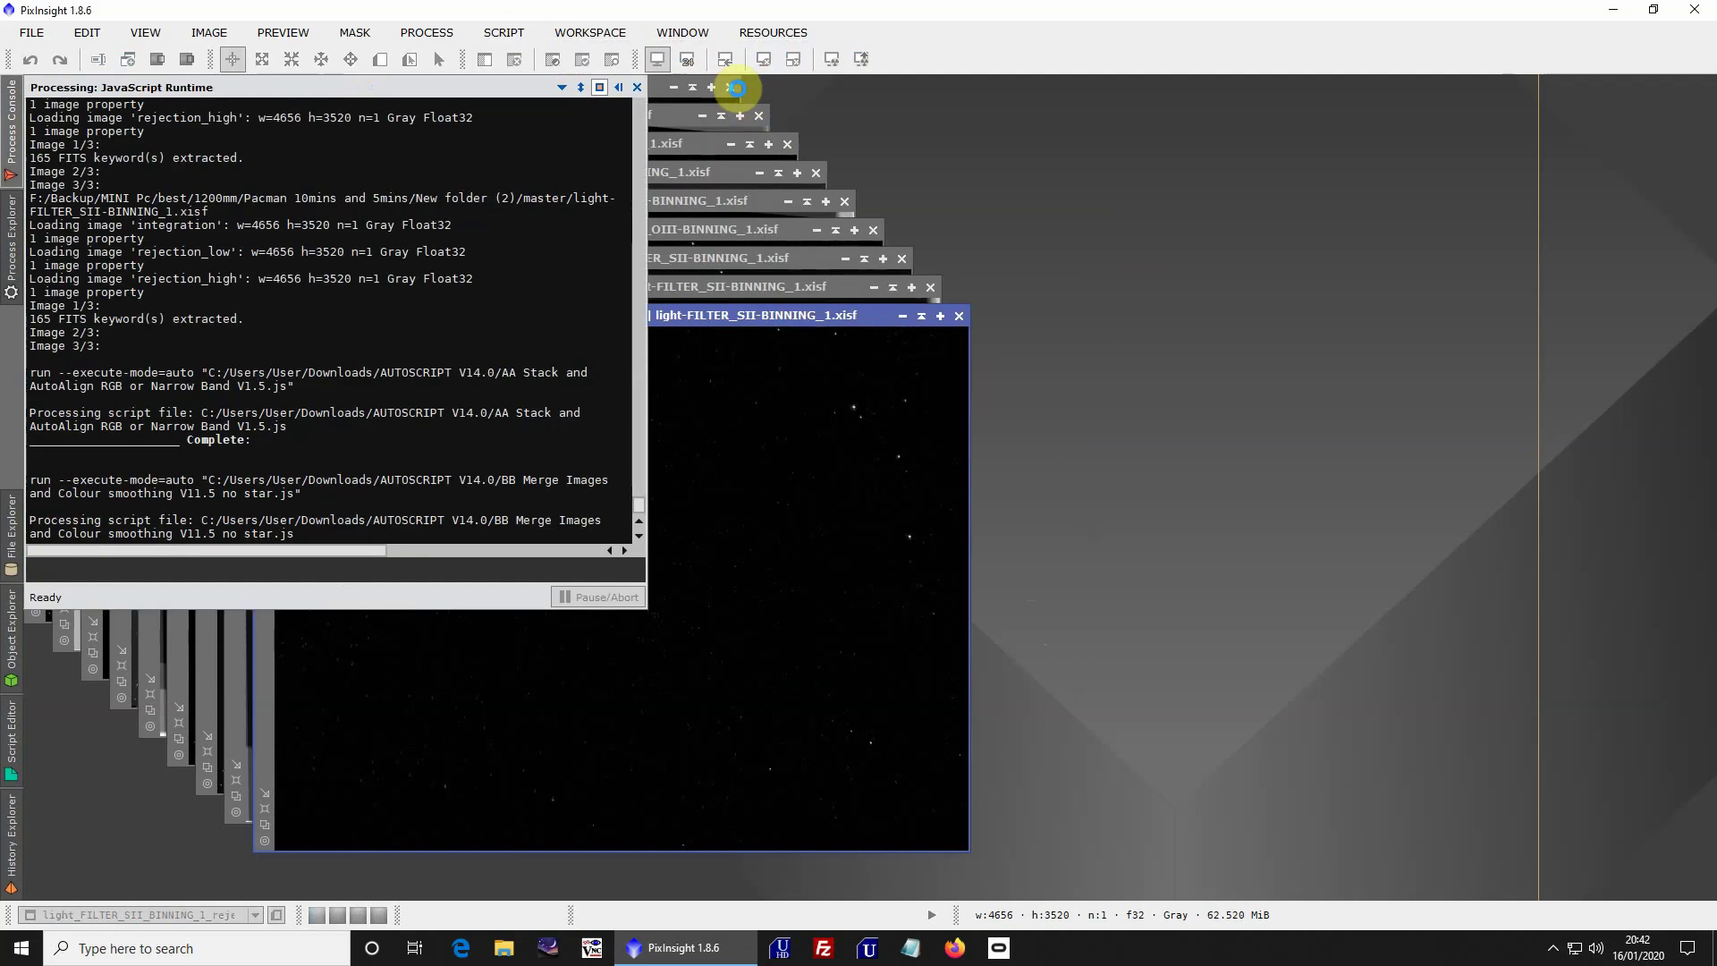
mouse_move(754, 304)
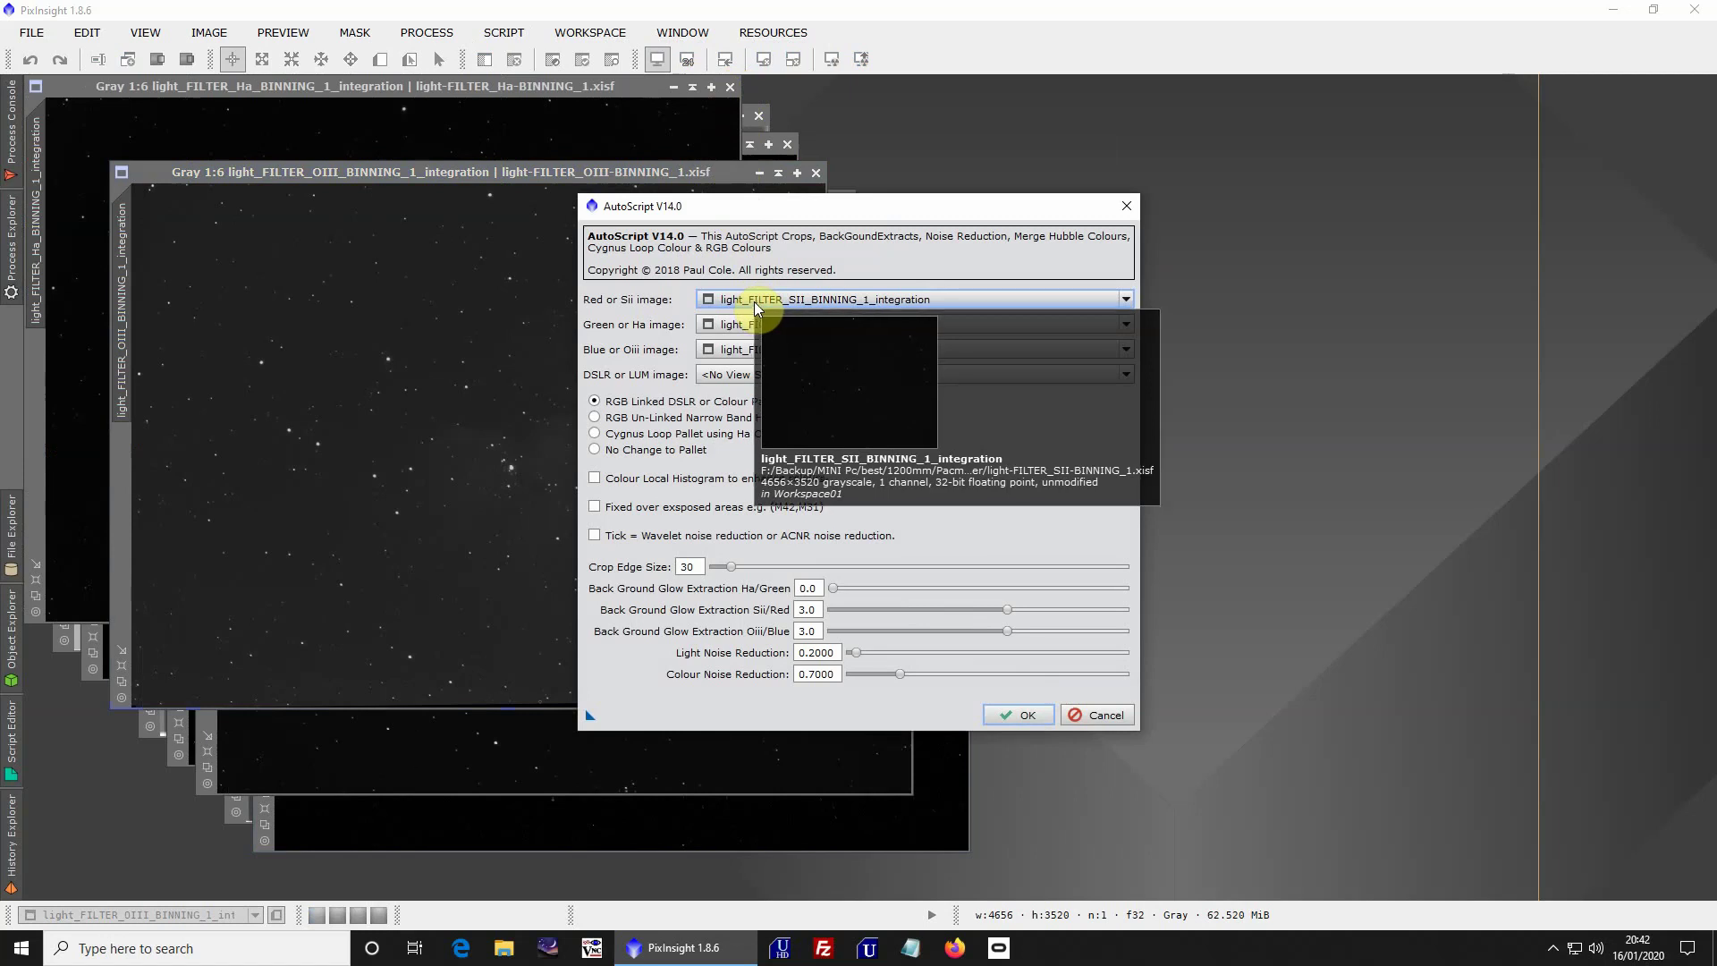
Keep the SII integration as the red channel and leave the luminance image unset
click(753, 302)
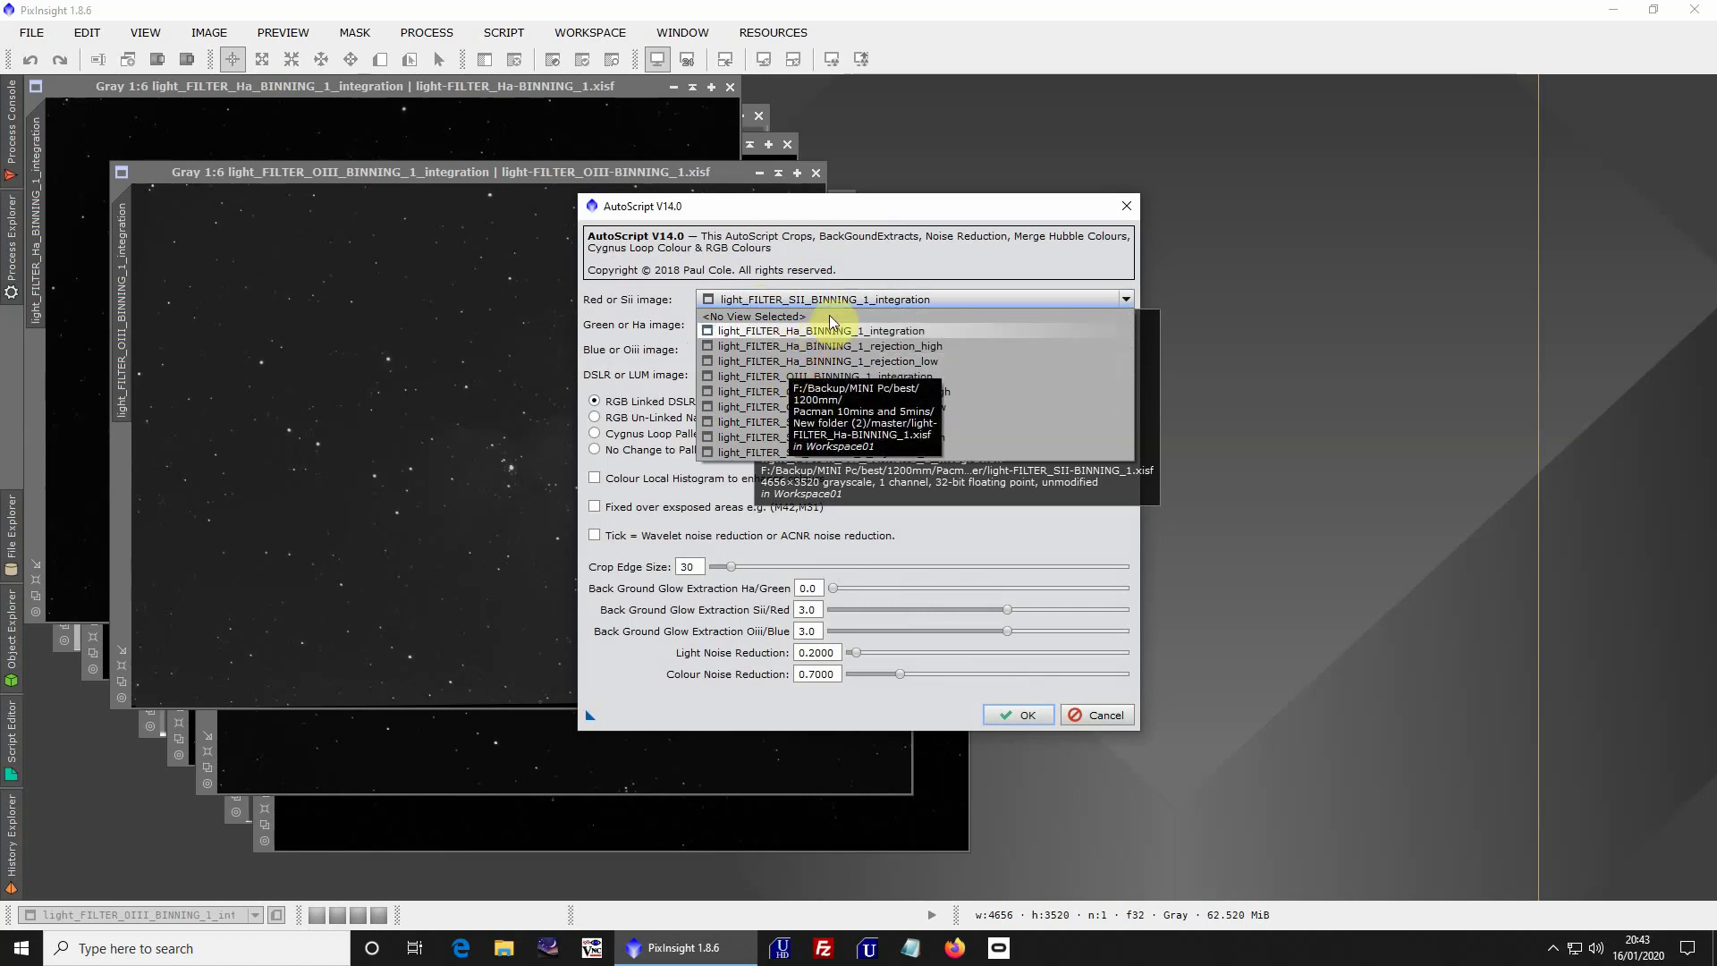
click(860, 299)
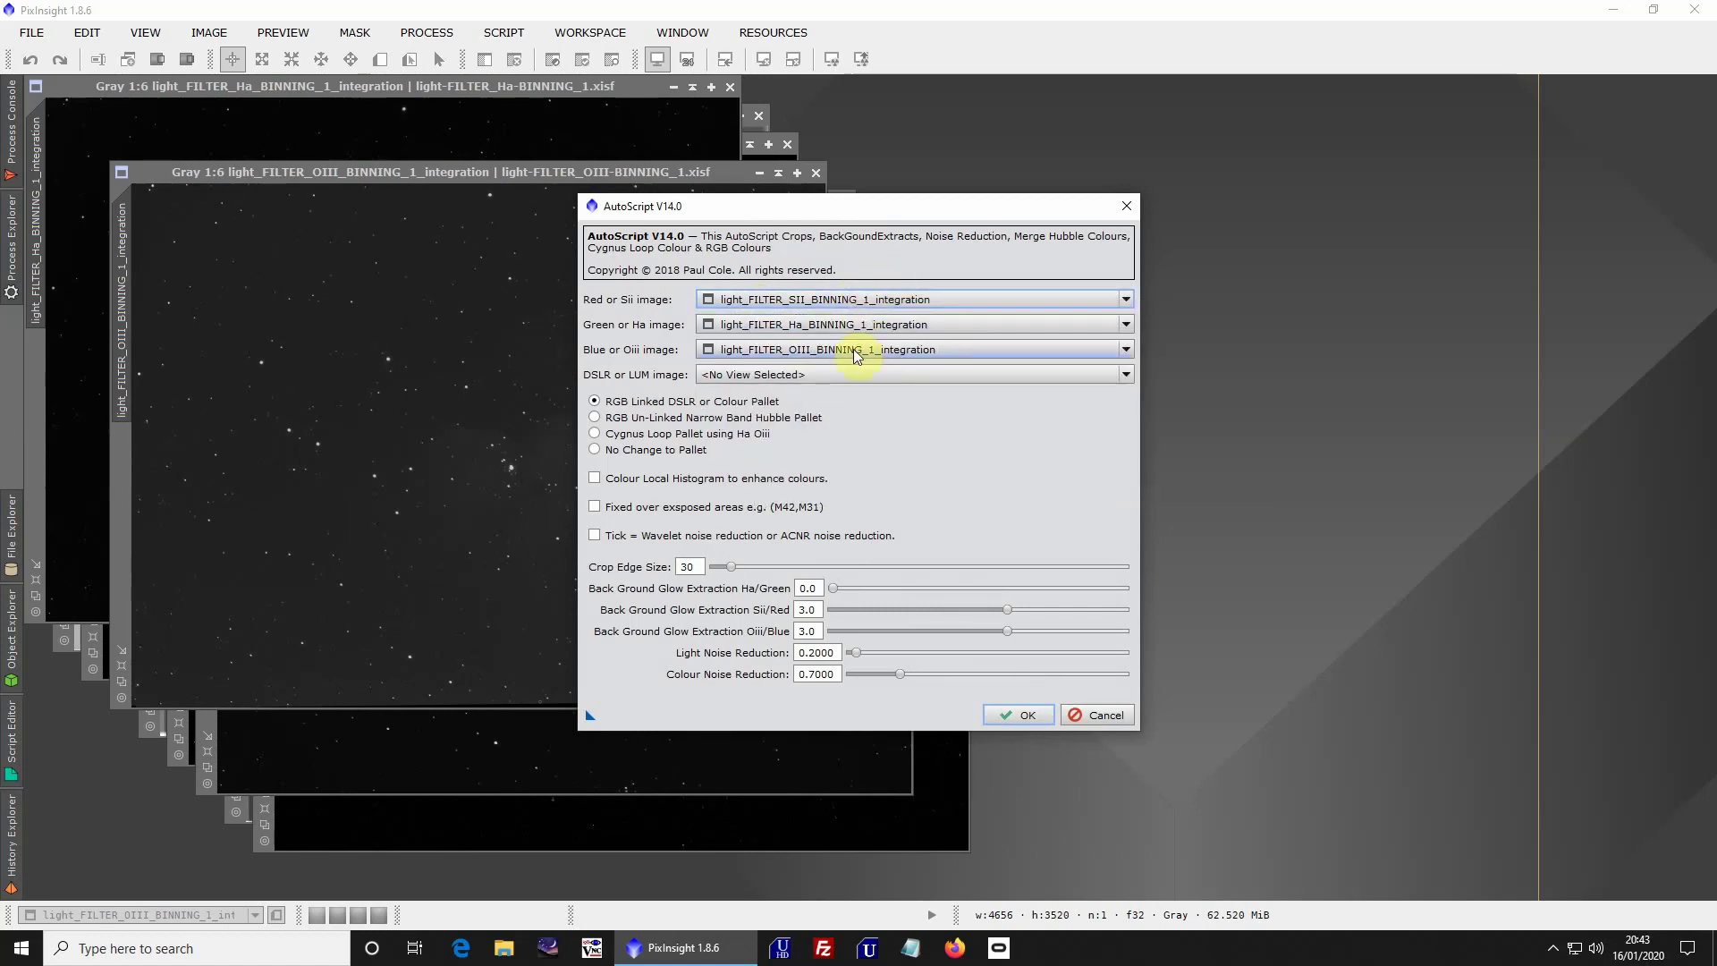
click(839, 376)
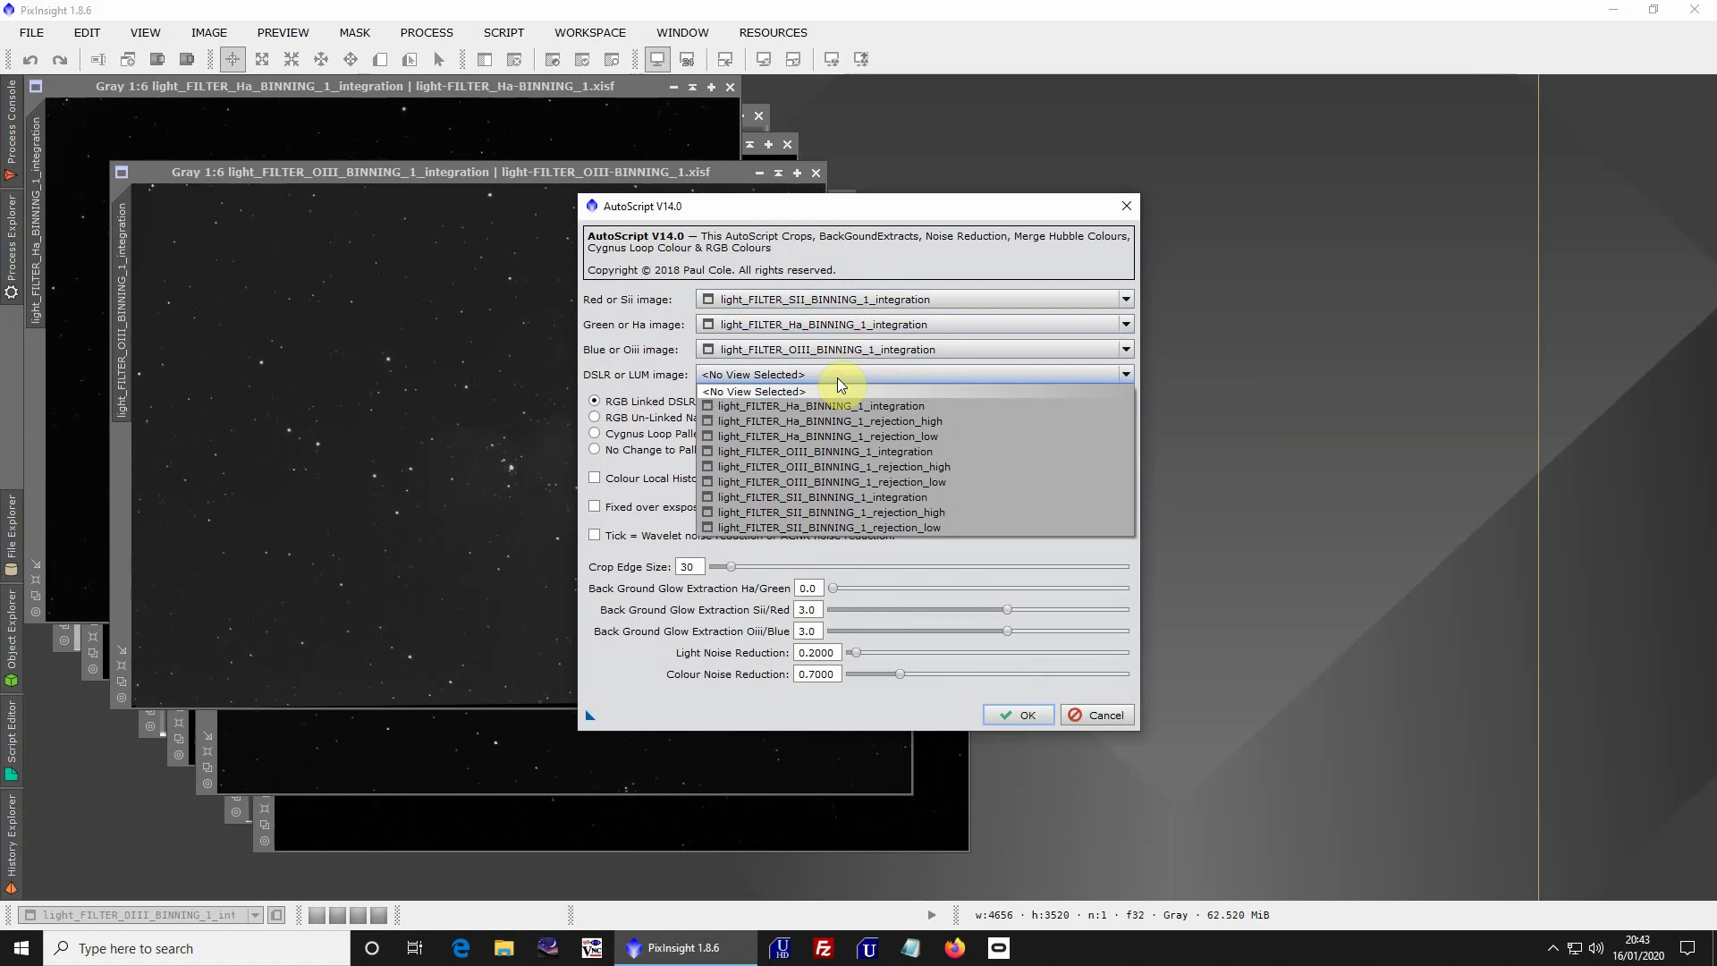
click(837, 377)
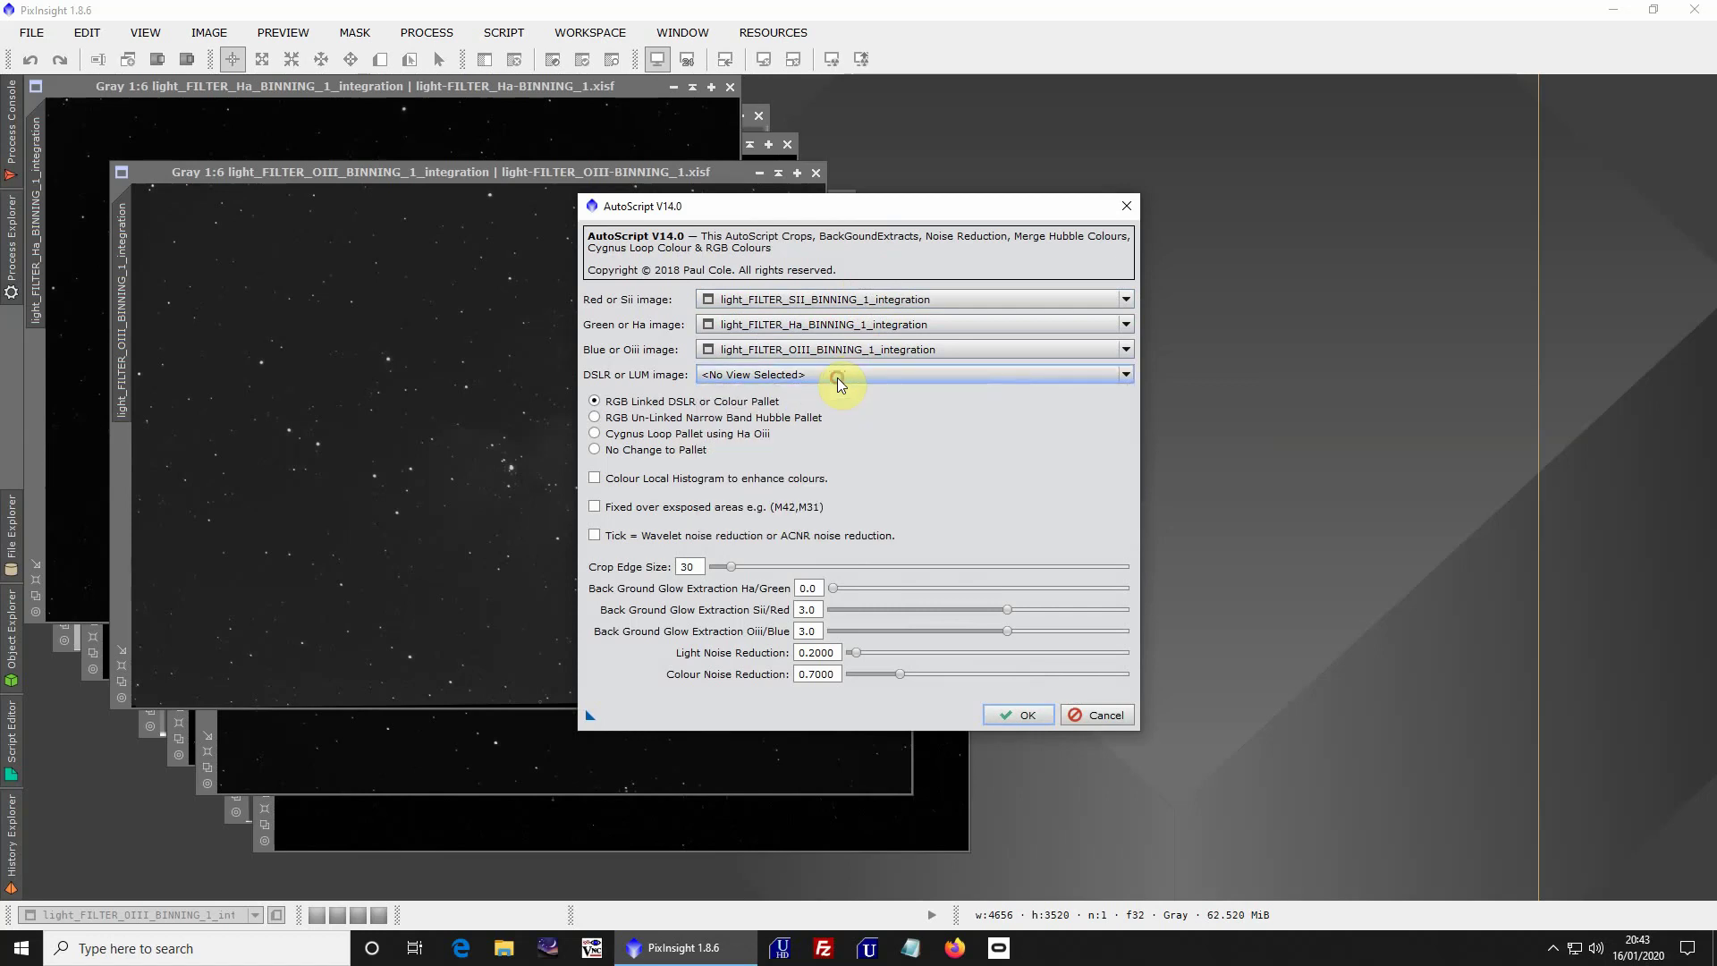
Select the RGB Un-Linked Narrow Band Hubble Pallet option
mouse_move(840, 327)
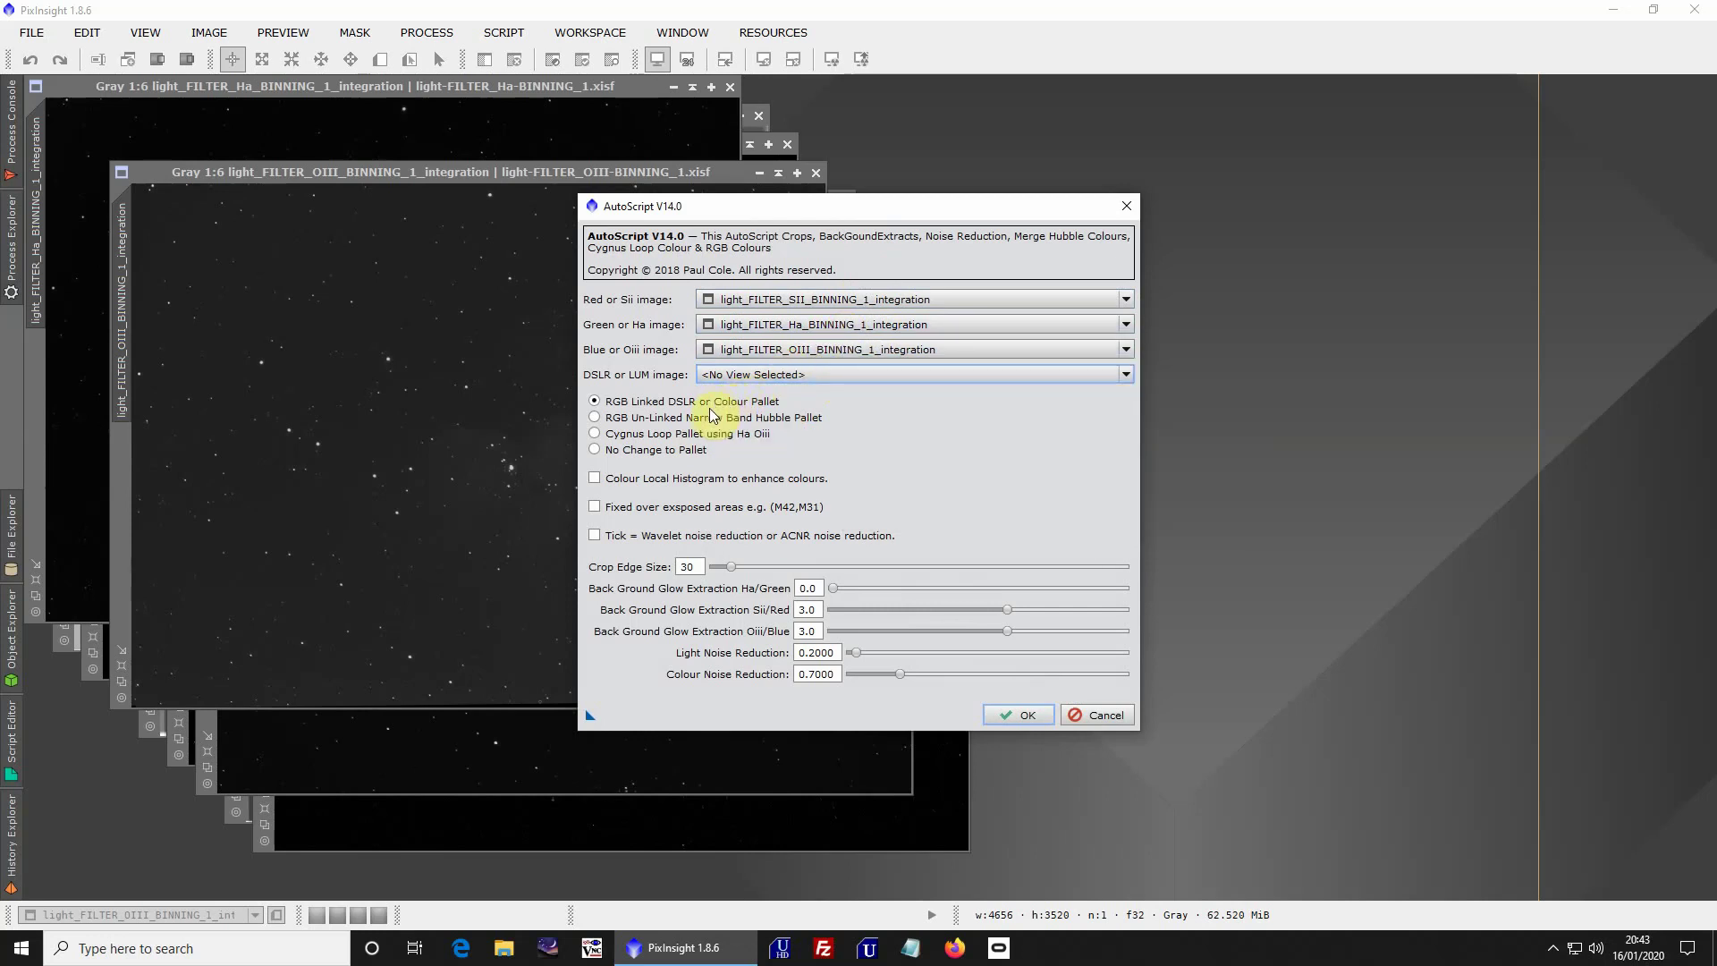
click(597, 419)
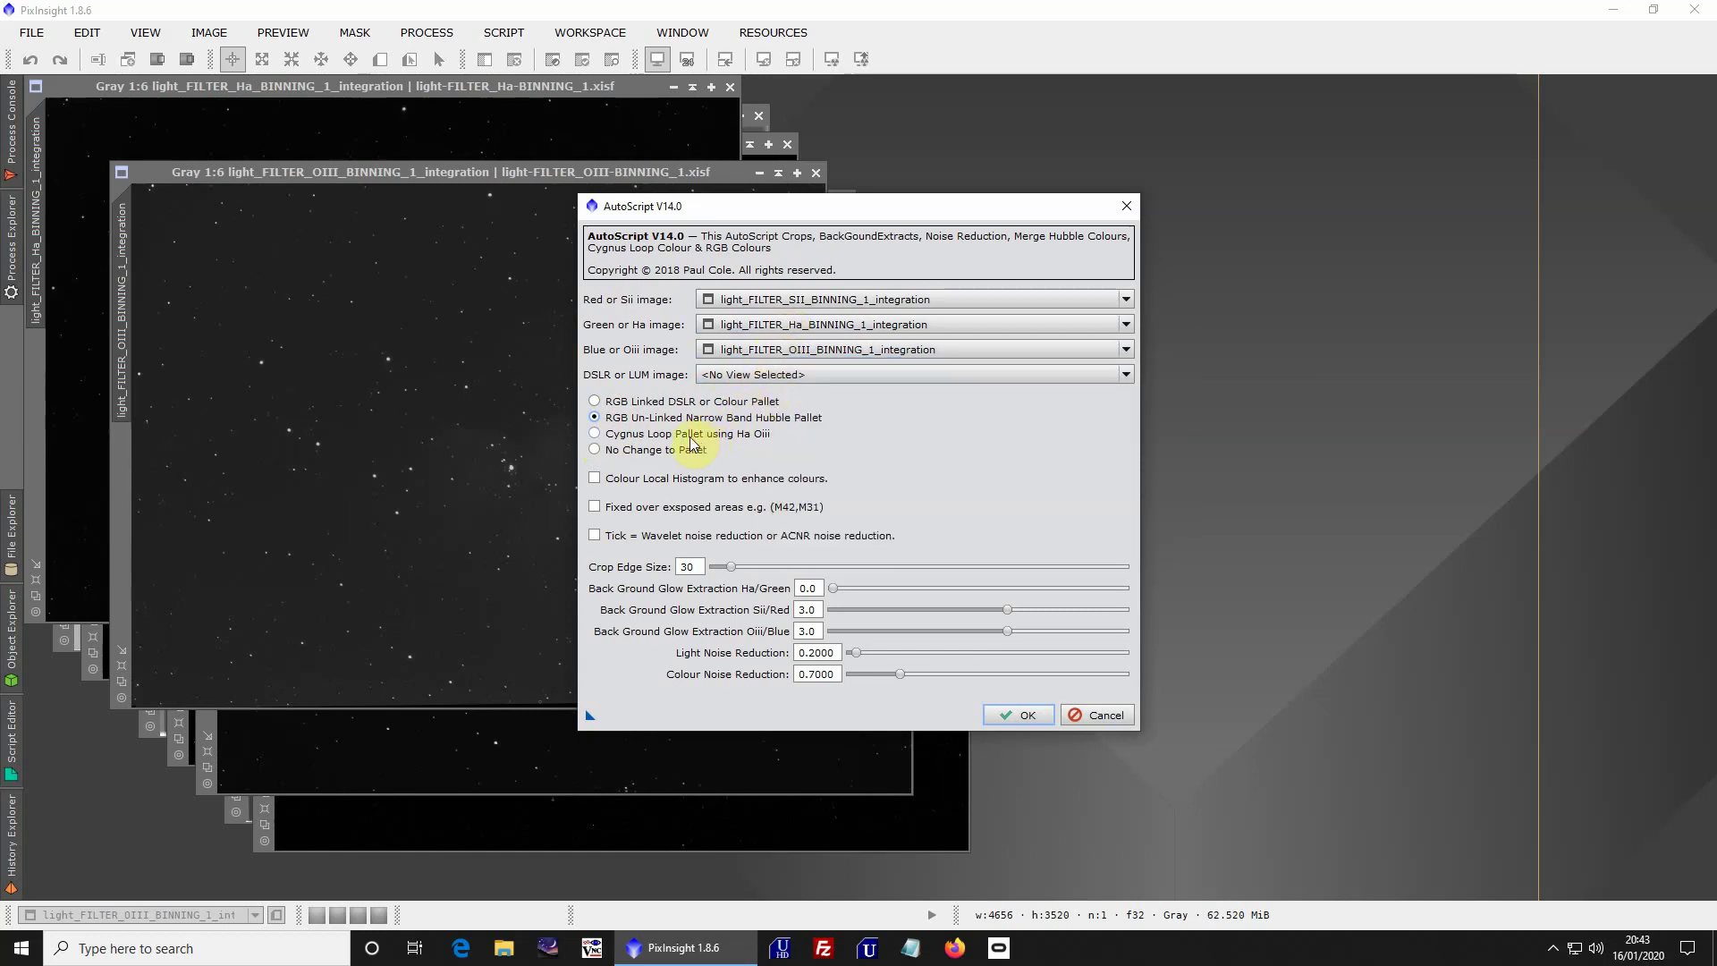
click(595, 451)
click(595, 418)
Drag the Crop Edge Size slider from 30 up to 200
drag(734, 572, 873, 594)
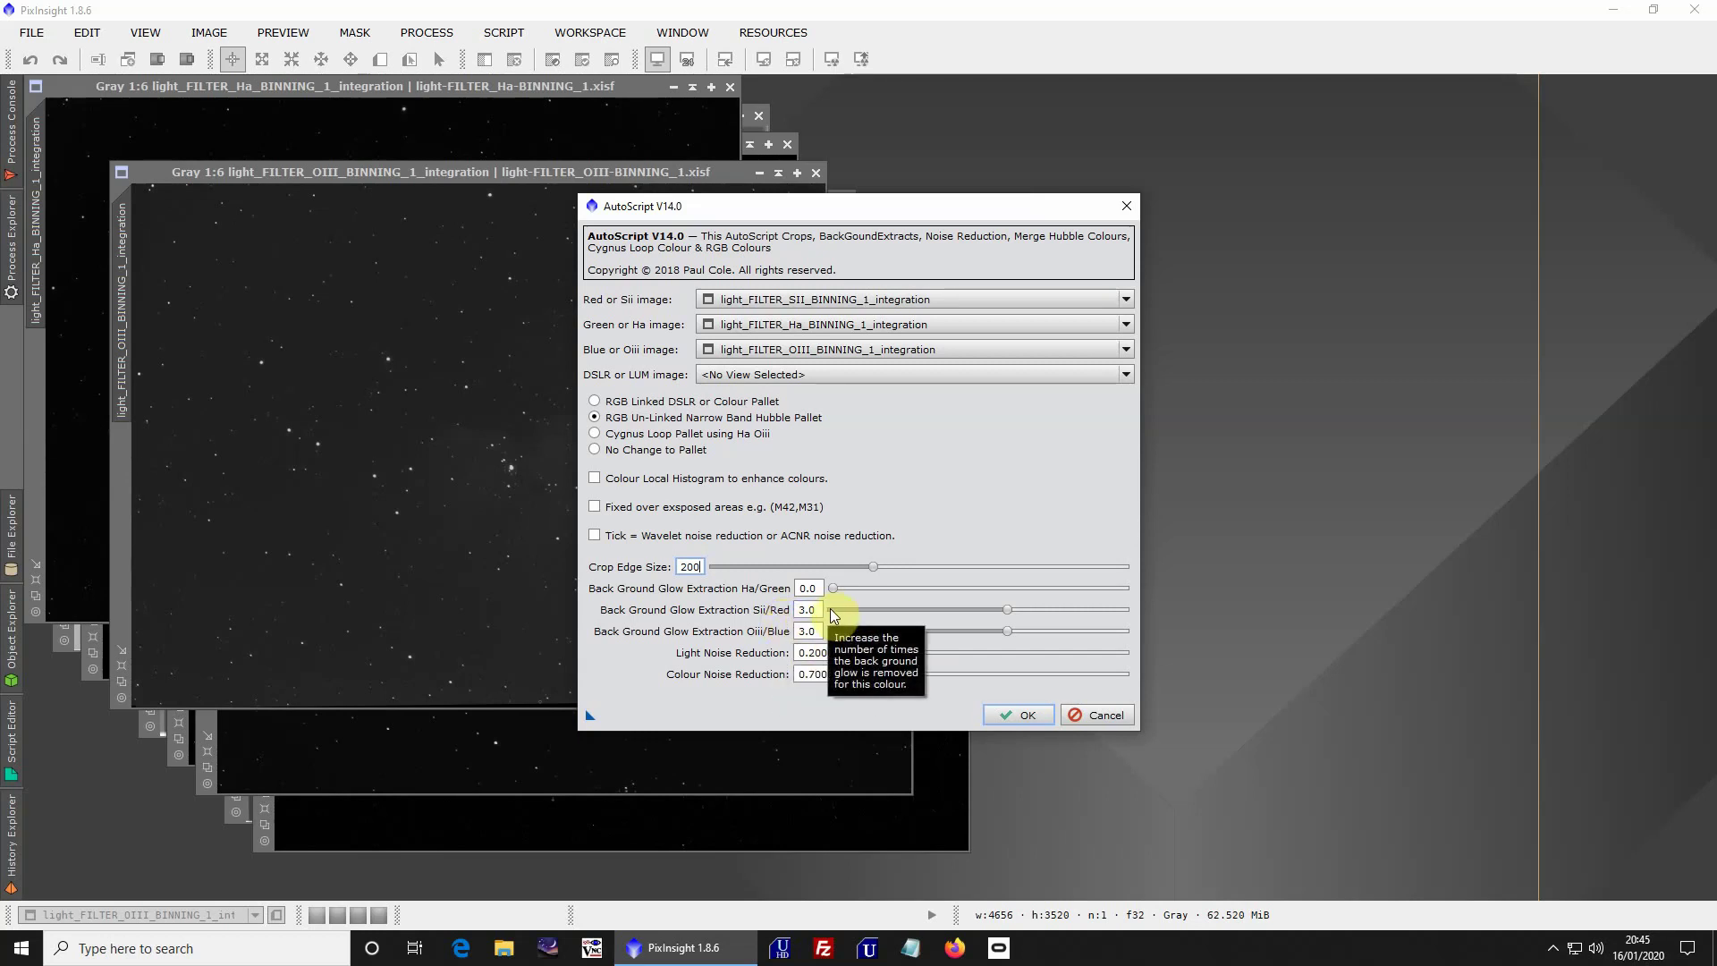
Set both Sii/Red and Oiii/Blue glow extraction to 0.0
click(832, 609)
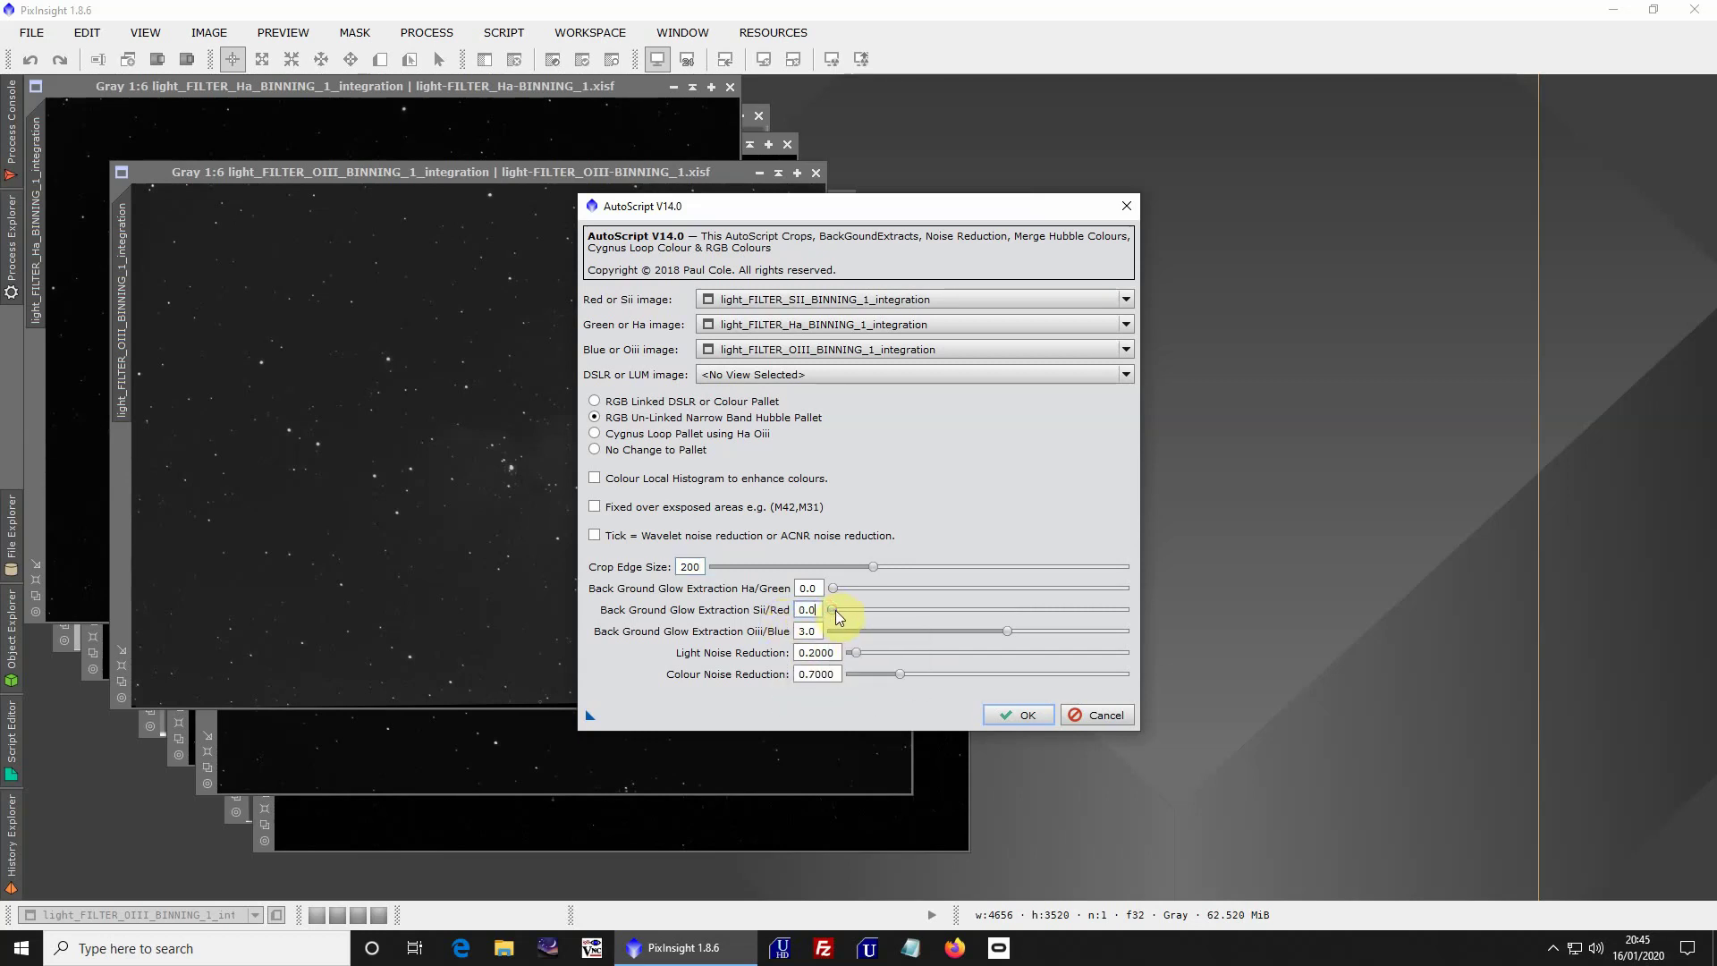
key(Tab)
click(832, 630)
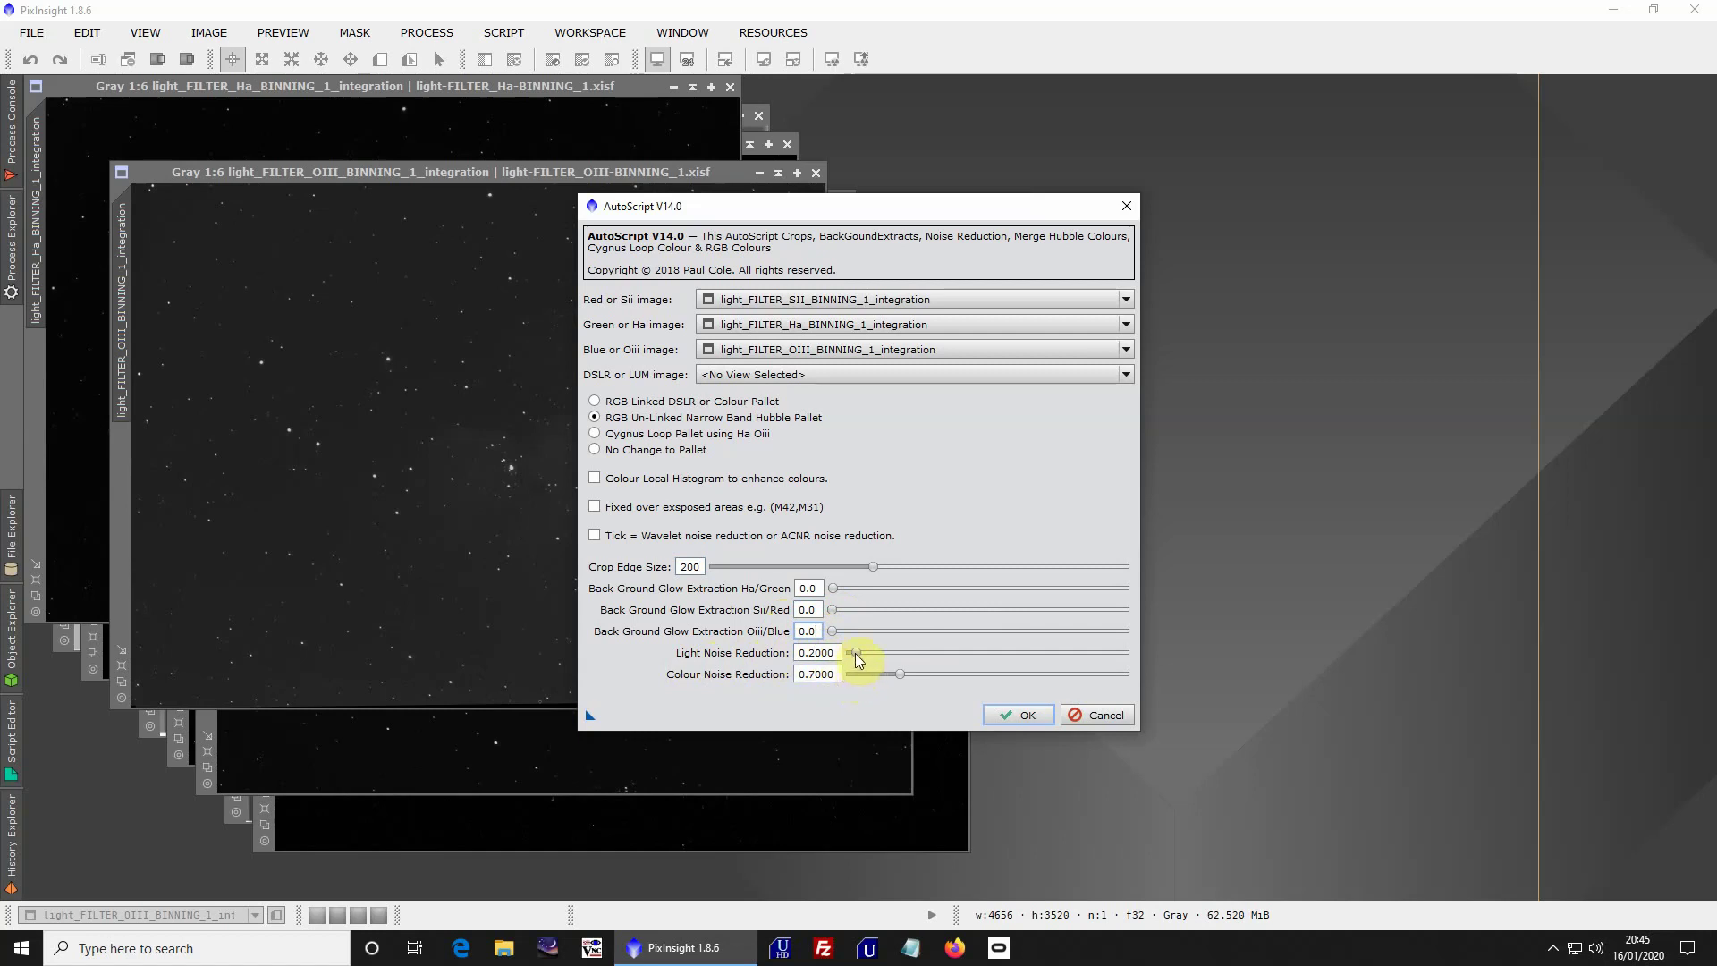
Set light noise reduction to 0.1000 and colour noise reduction to 0.9000
mouse_move(855, 653)
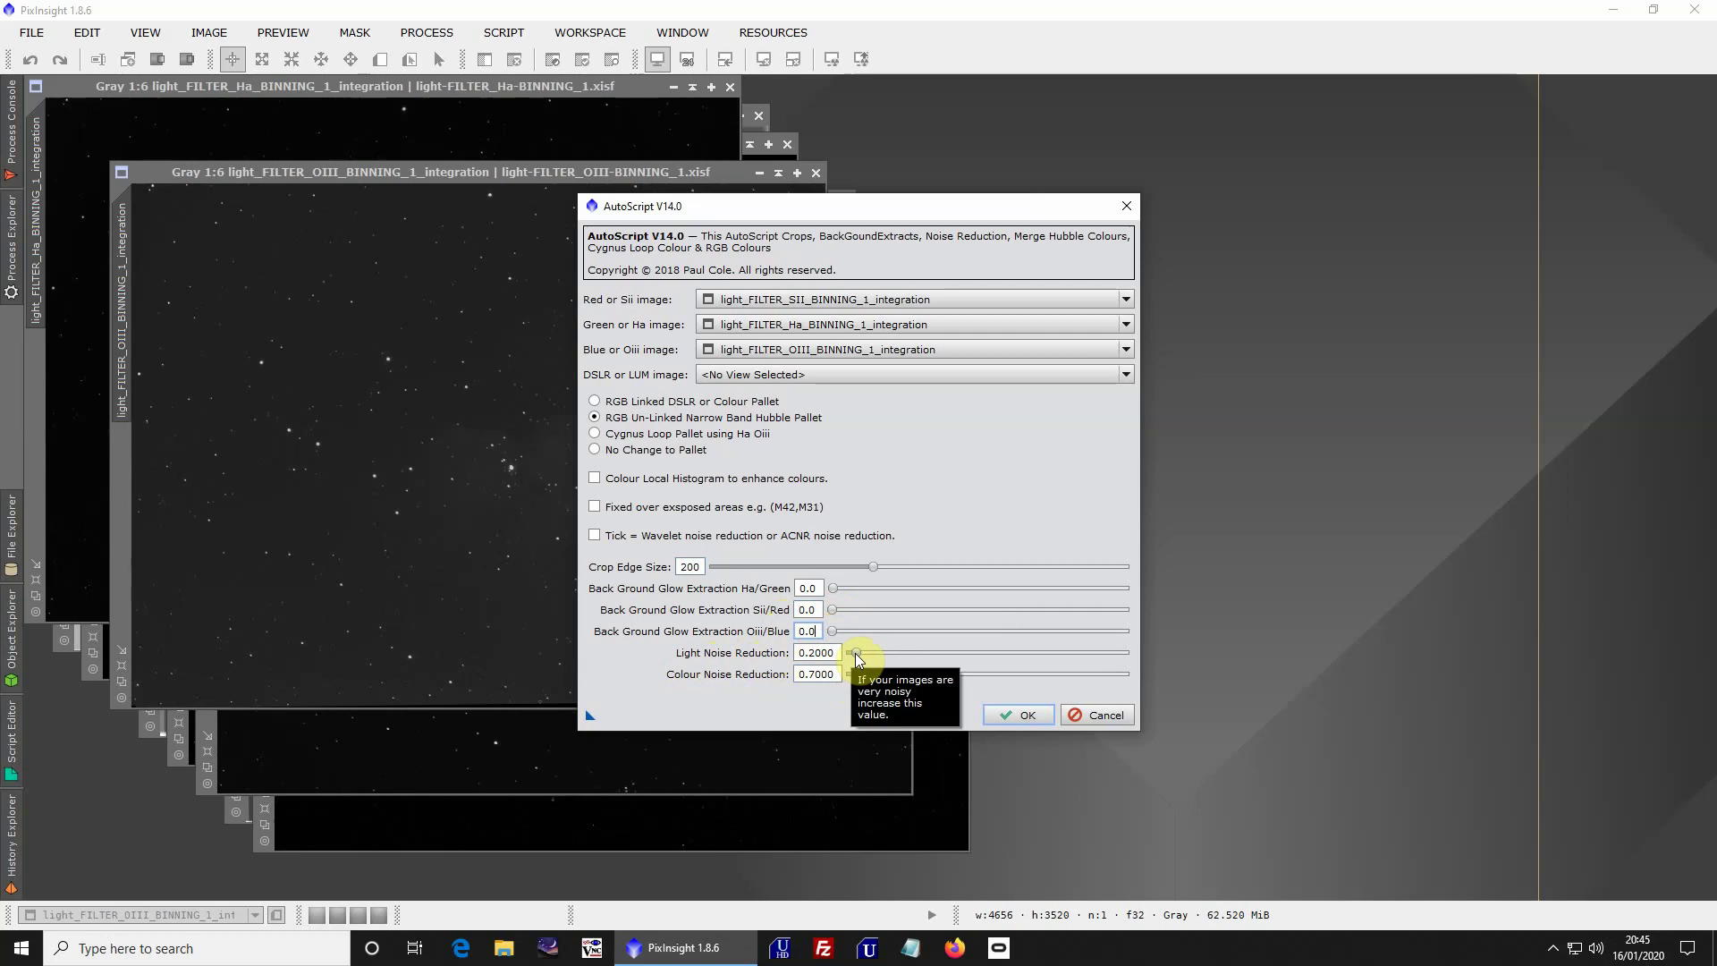
drag(855, 653, 851, 653)
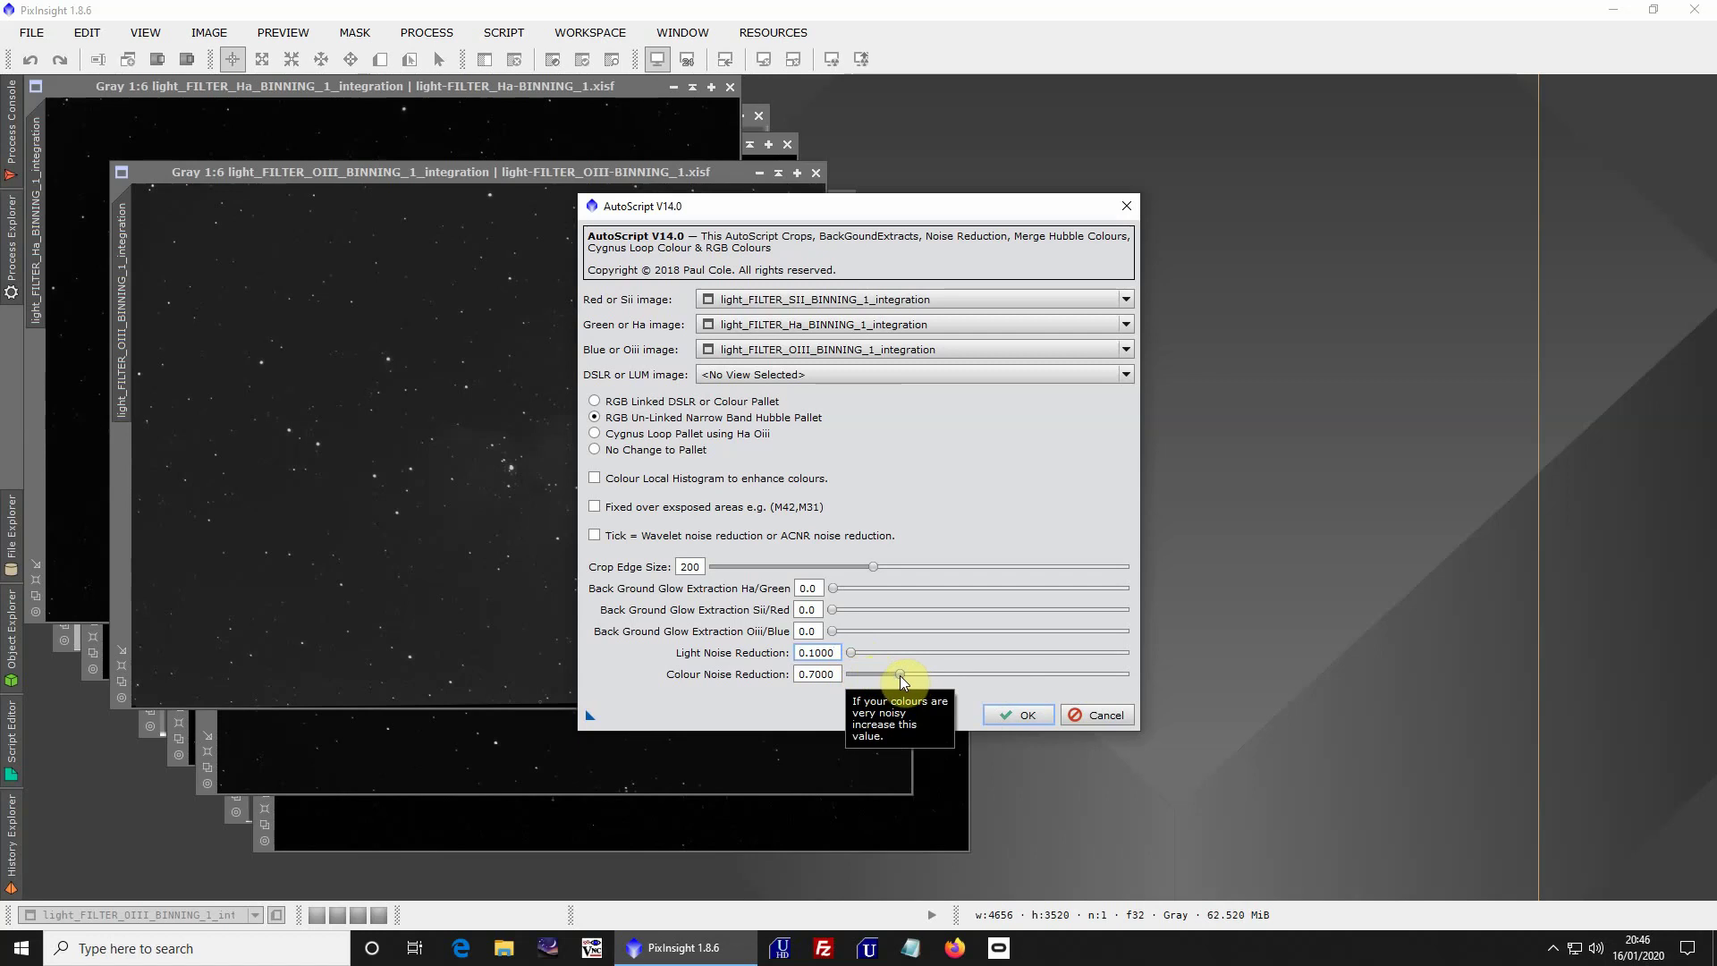
drag(898, 673, 915, 676)
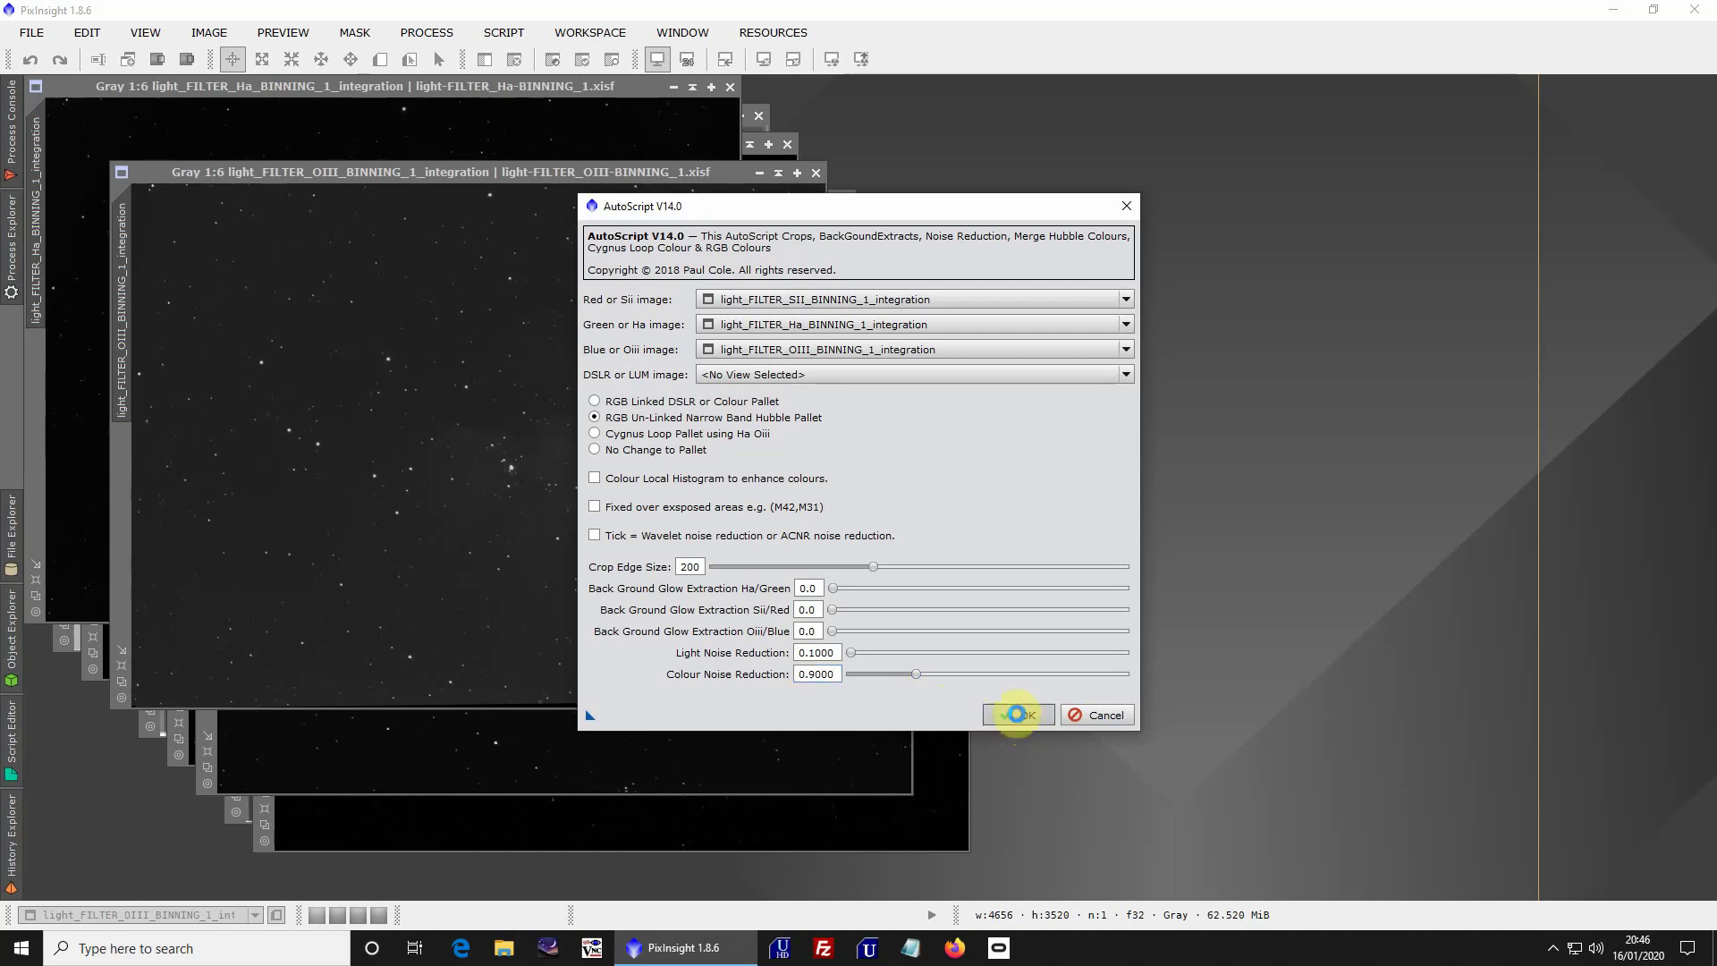
Run the merge with these settings to produce the Hubble-palette image Image17
click(1016, 714)
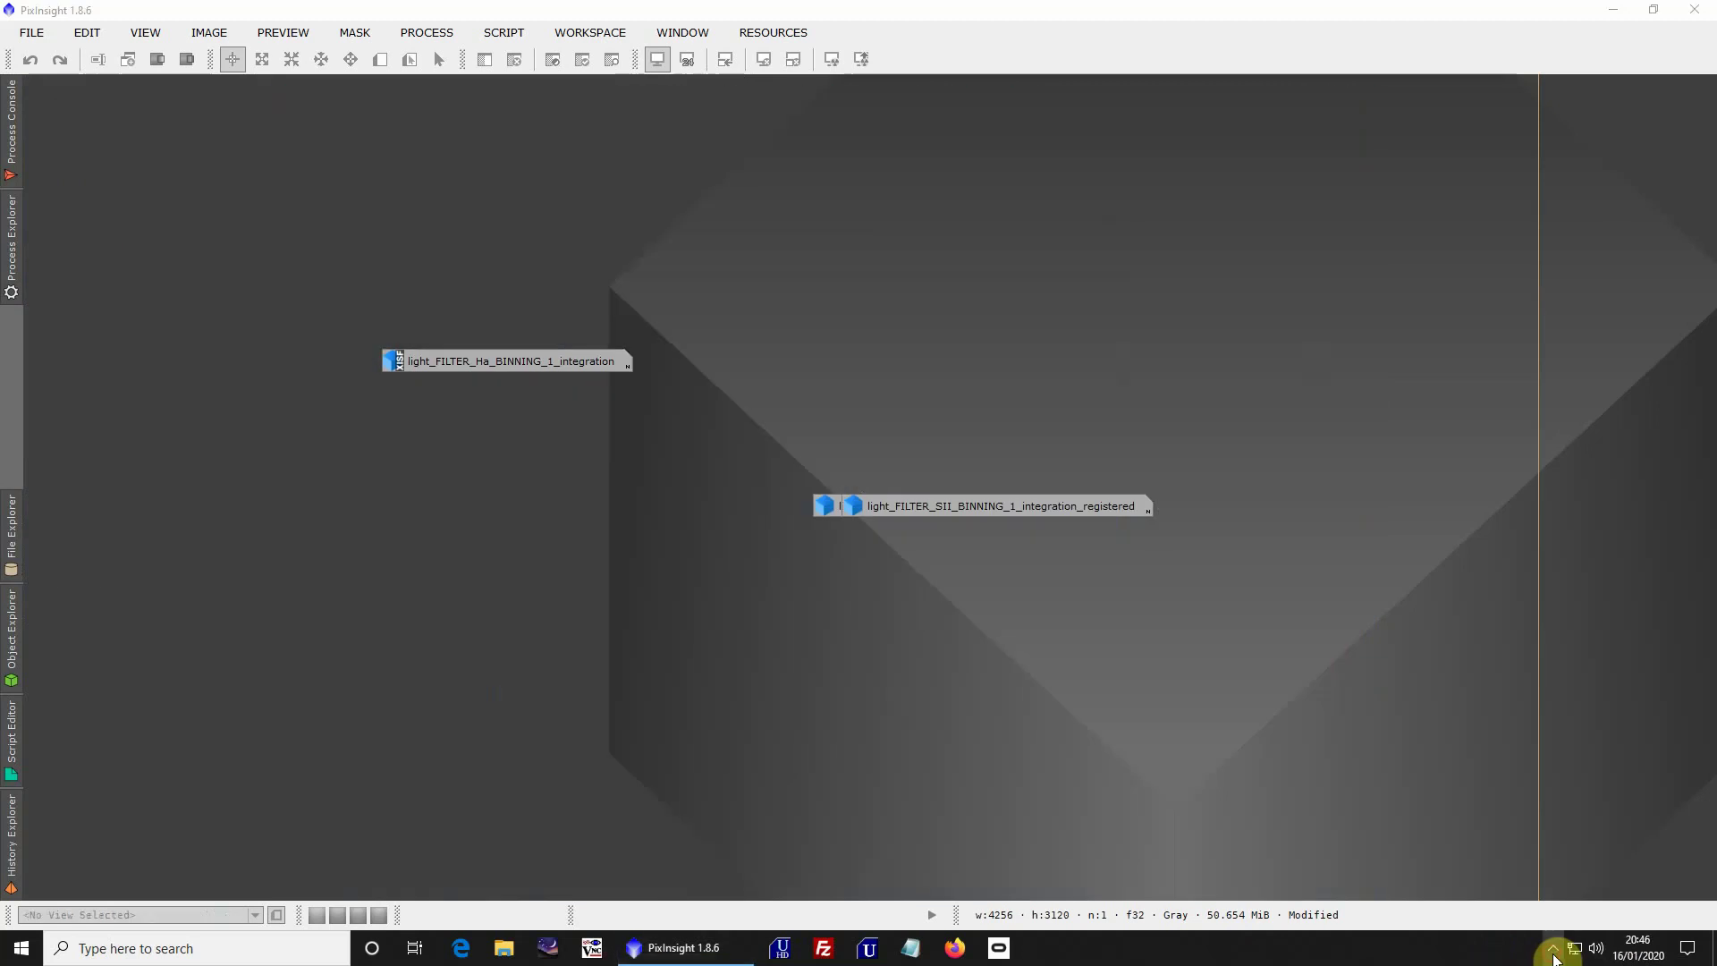
click(1554, 950)
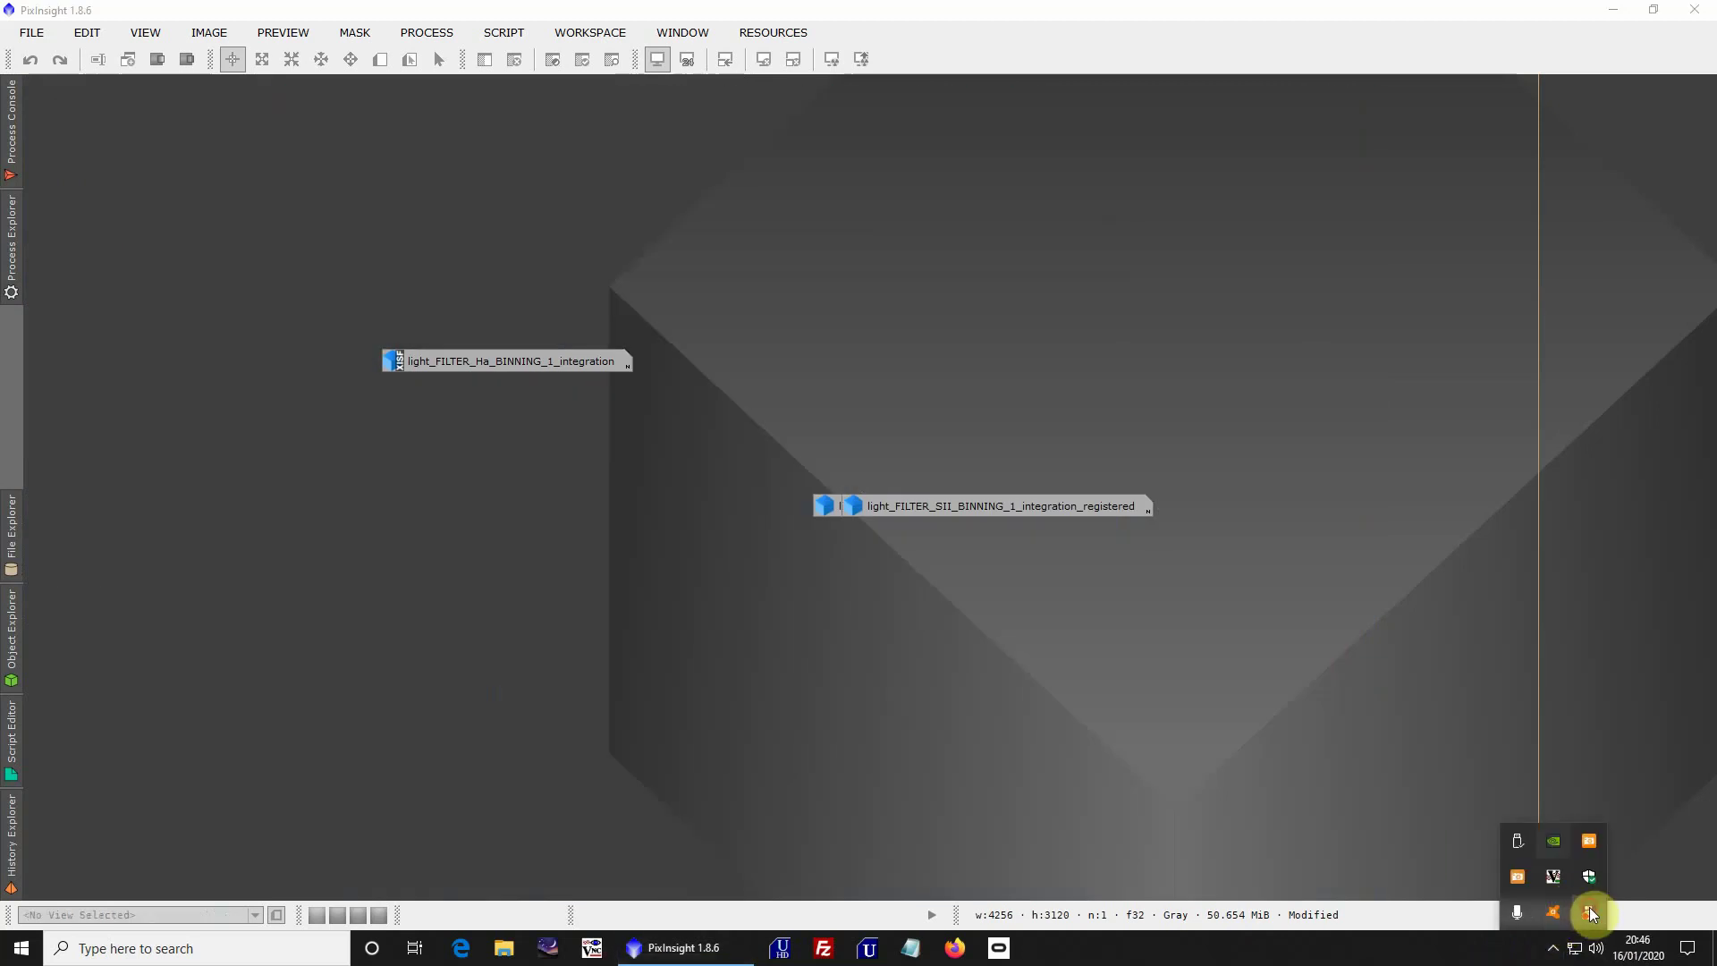
right_click(1587, 912)
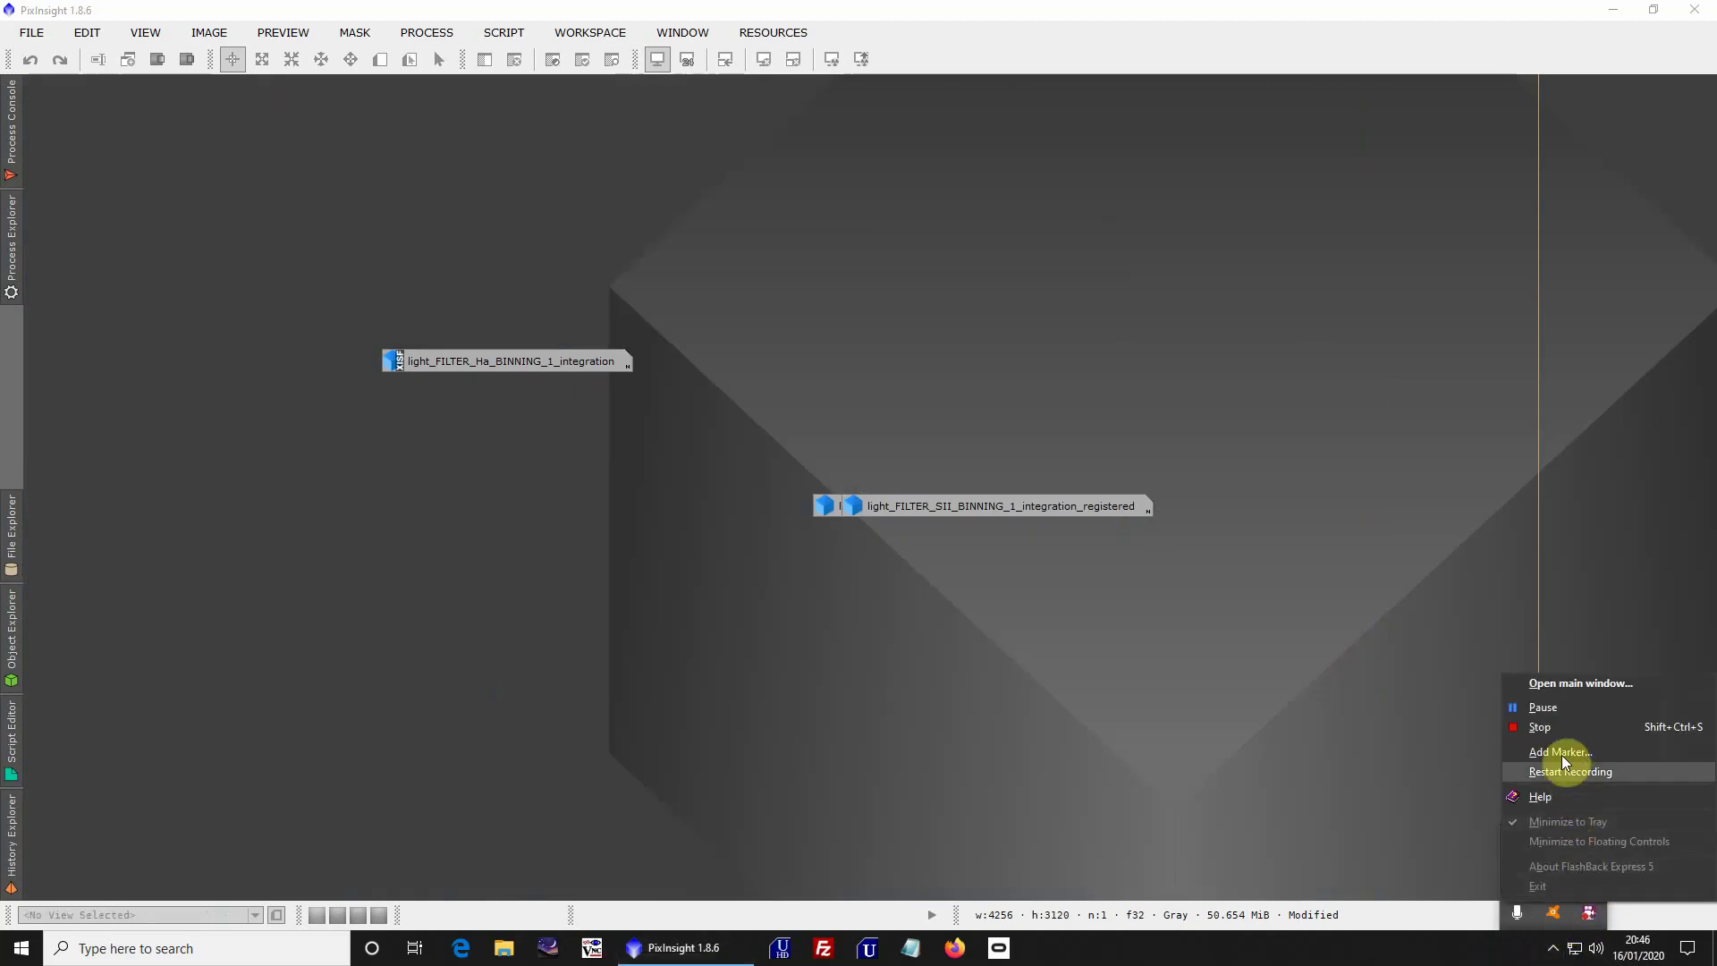
click(1542, 706)
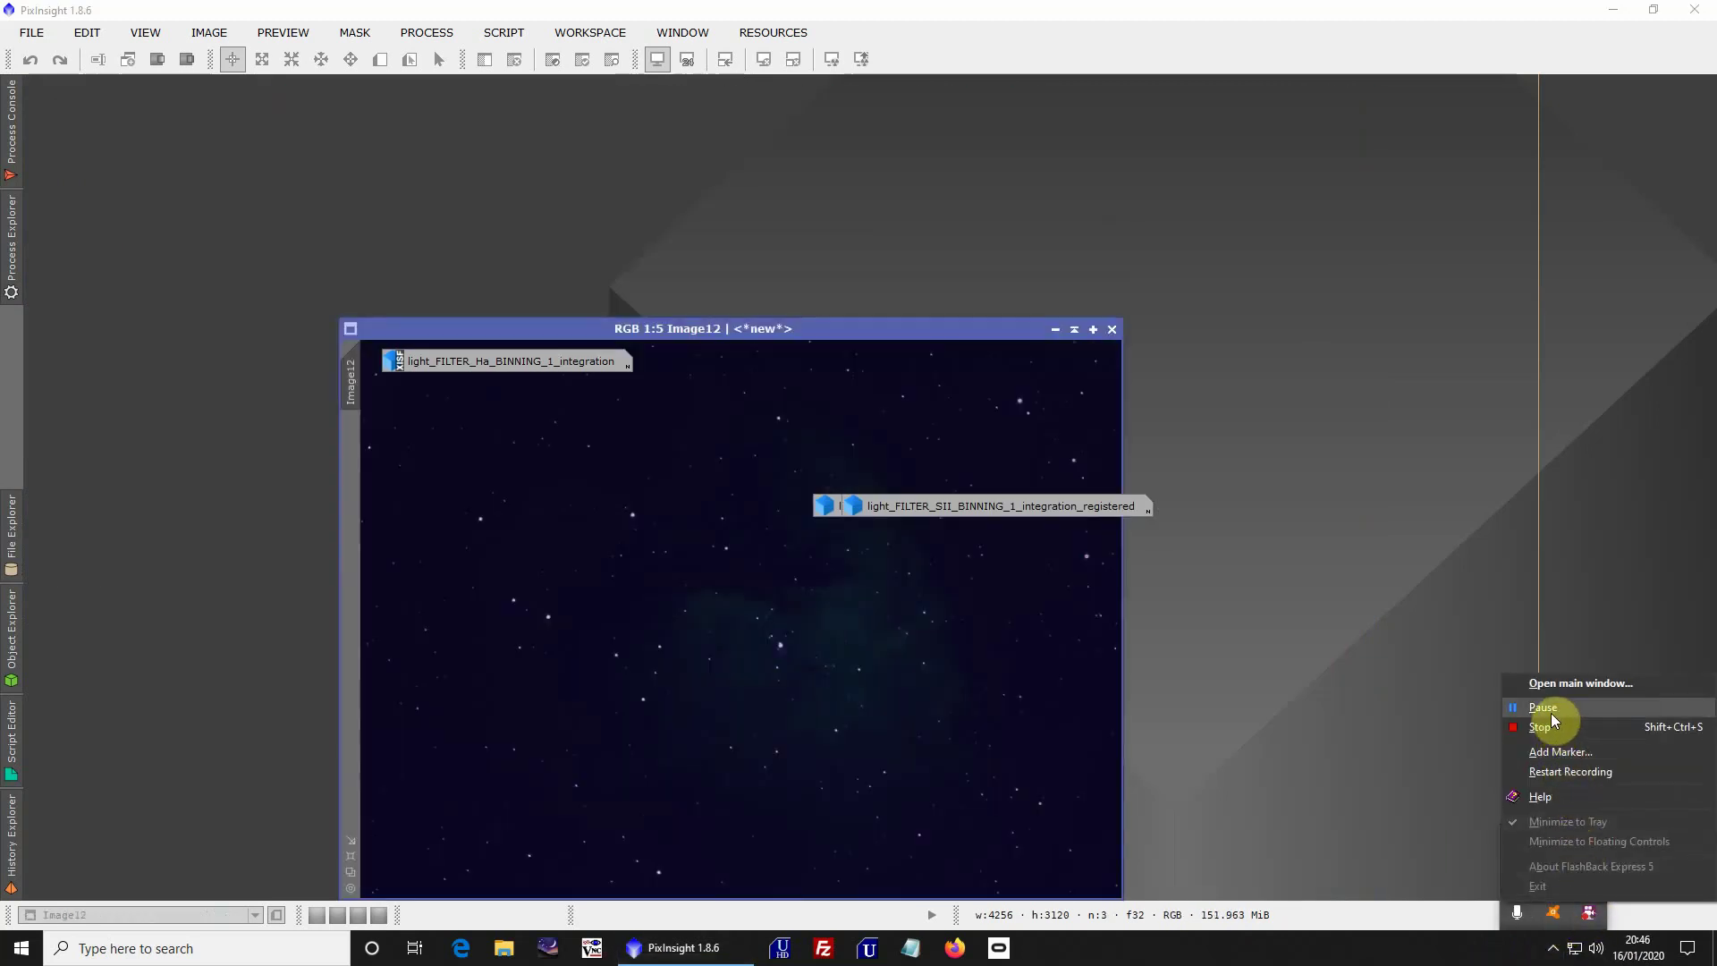
click(1550, 721)
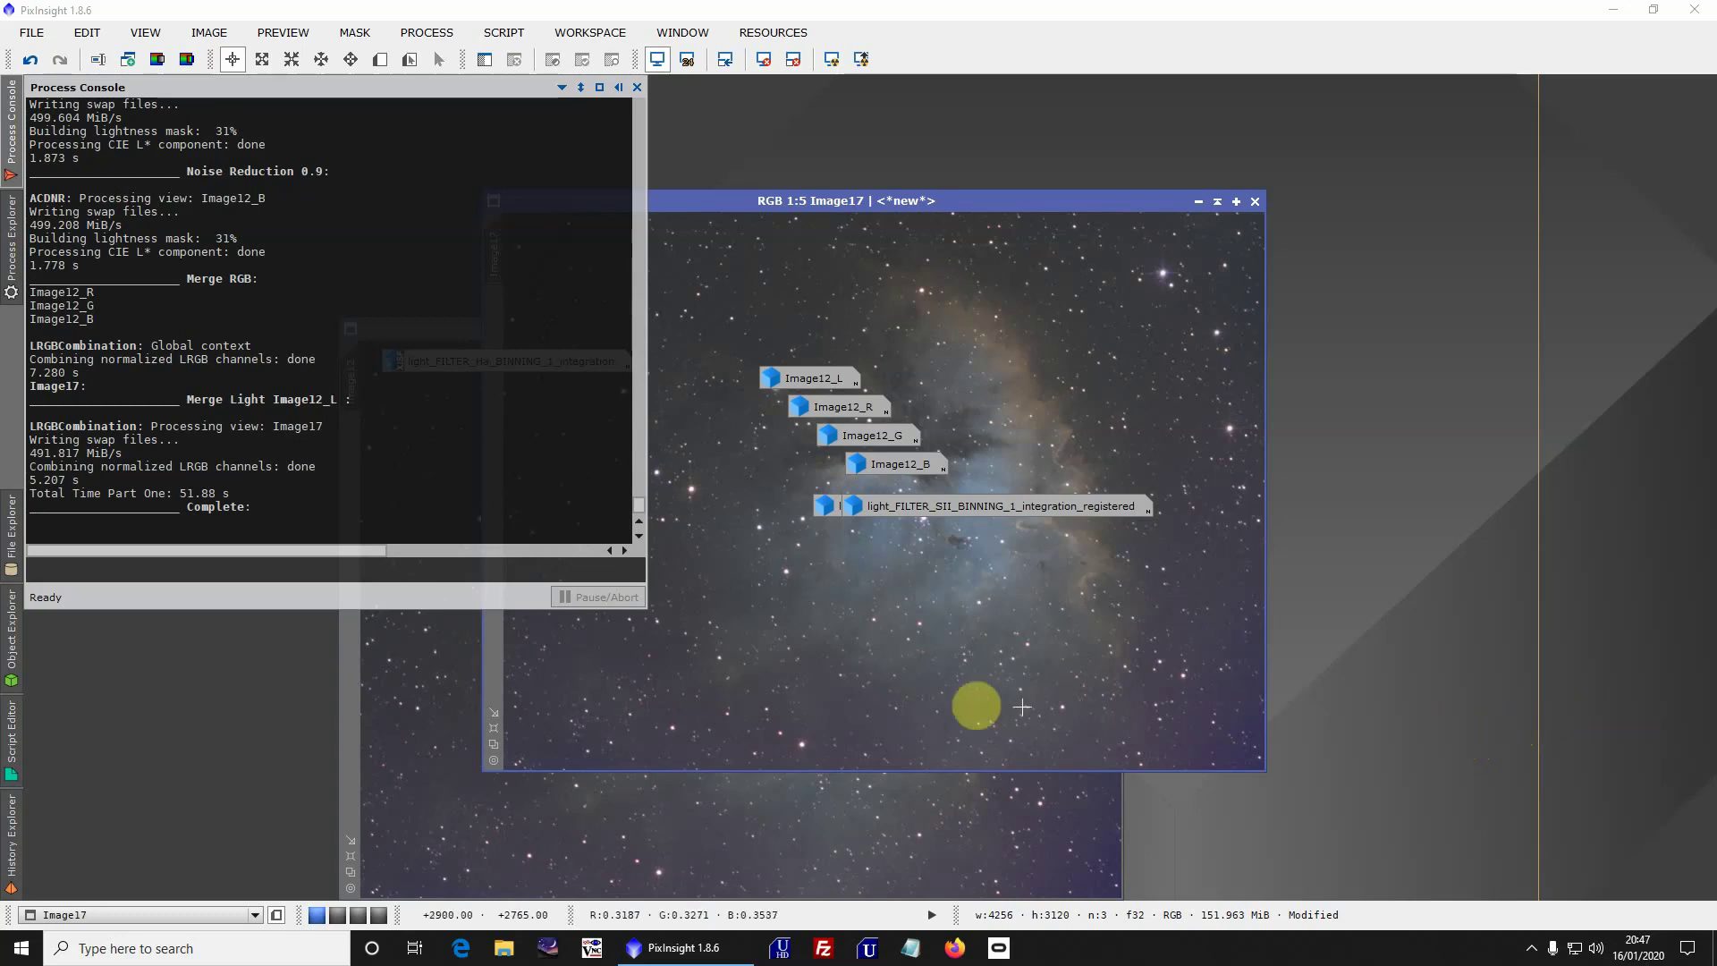
Close the Process Console and bring Image12 in front of Image17
click(1528, 951)
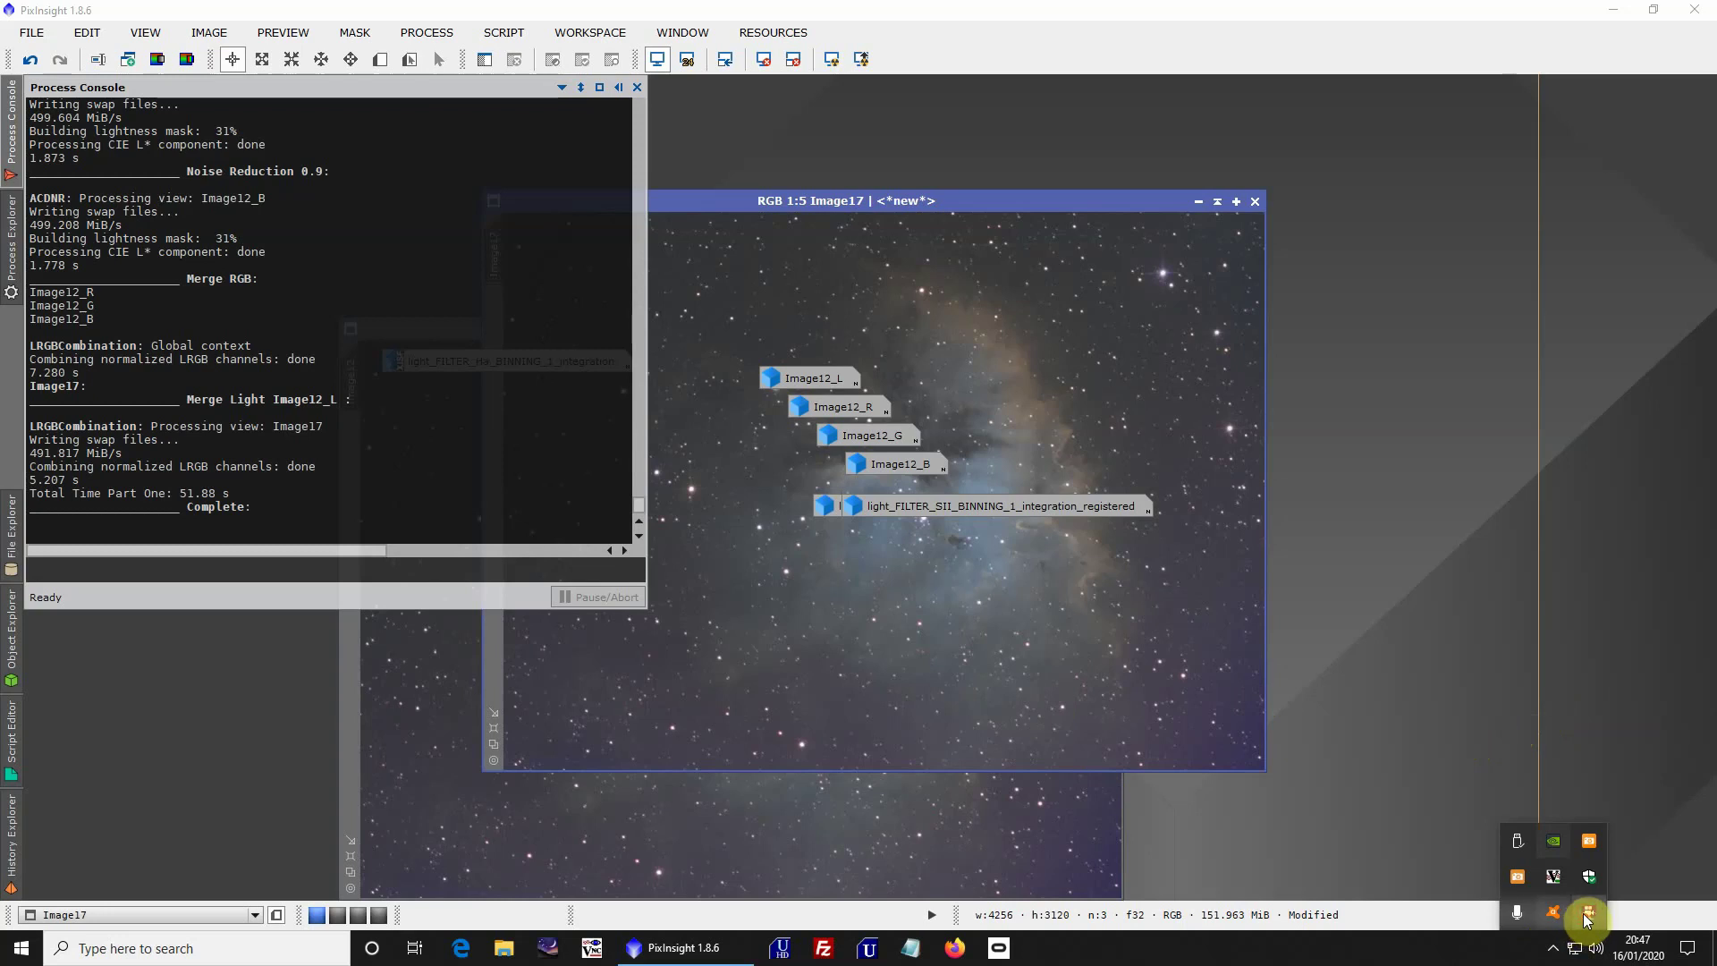
click(1587, 913)
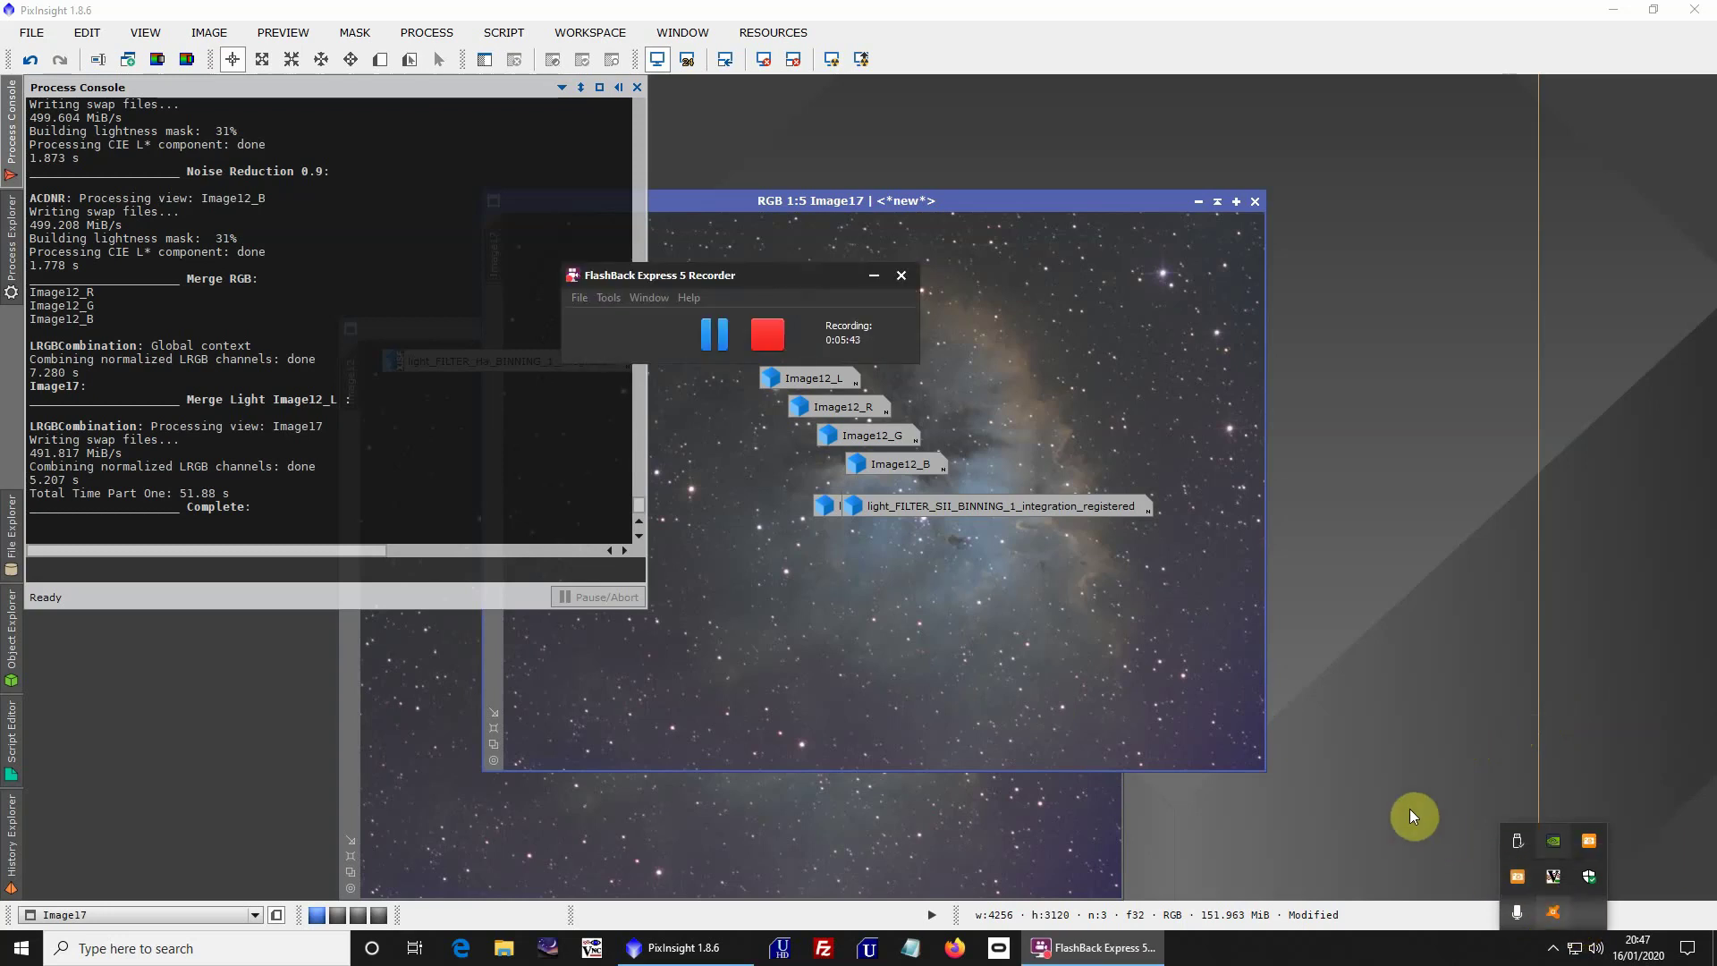
click(1005, 682)
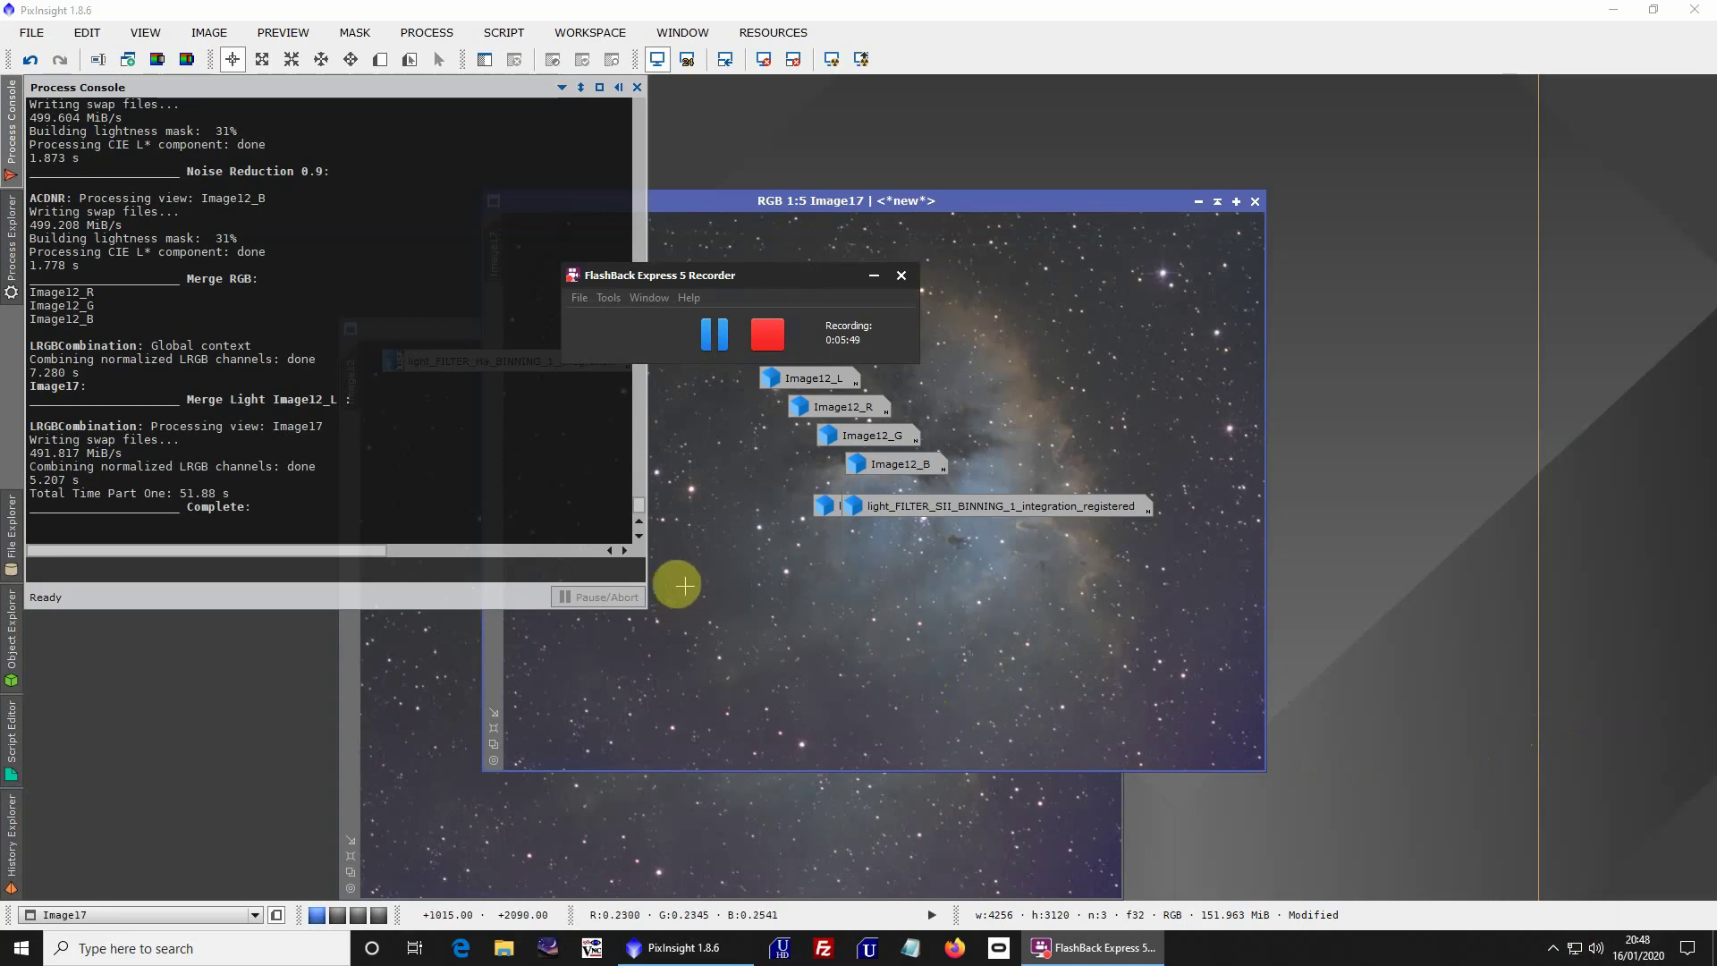
click(616, 484)
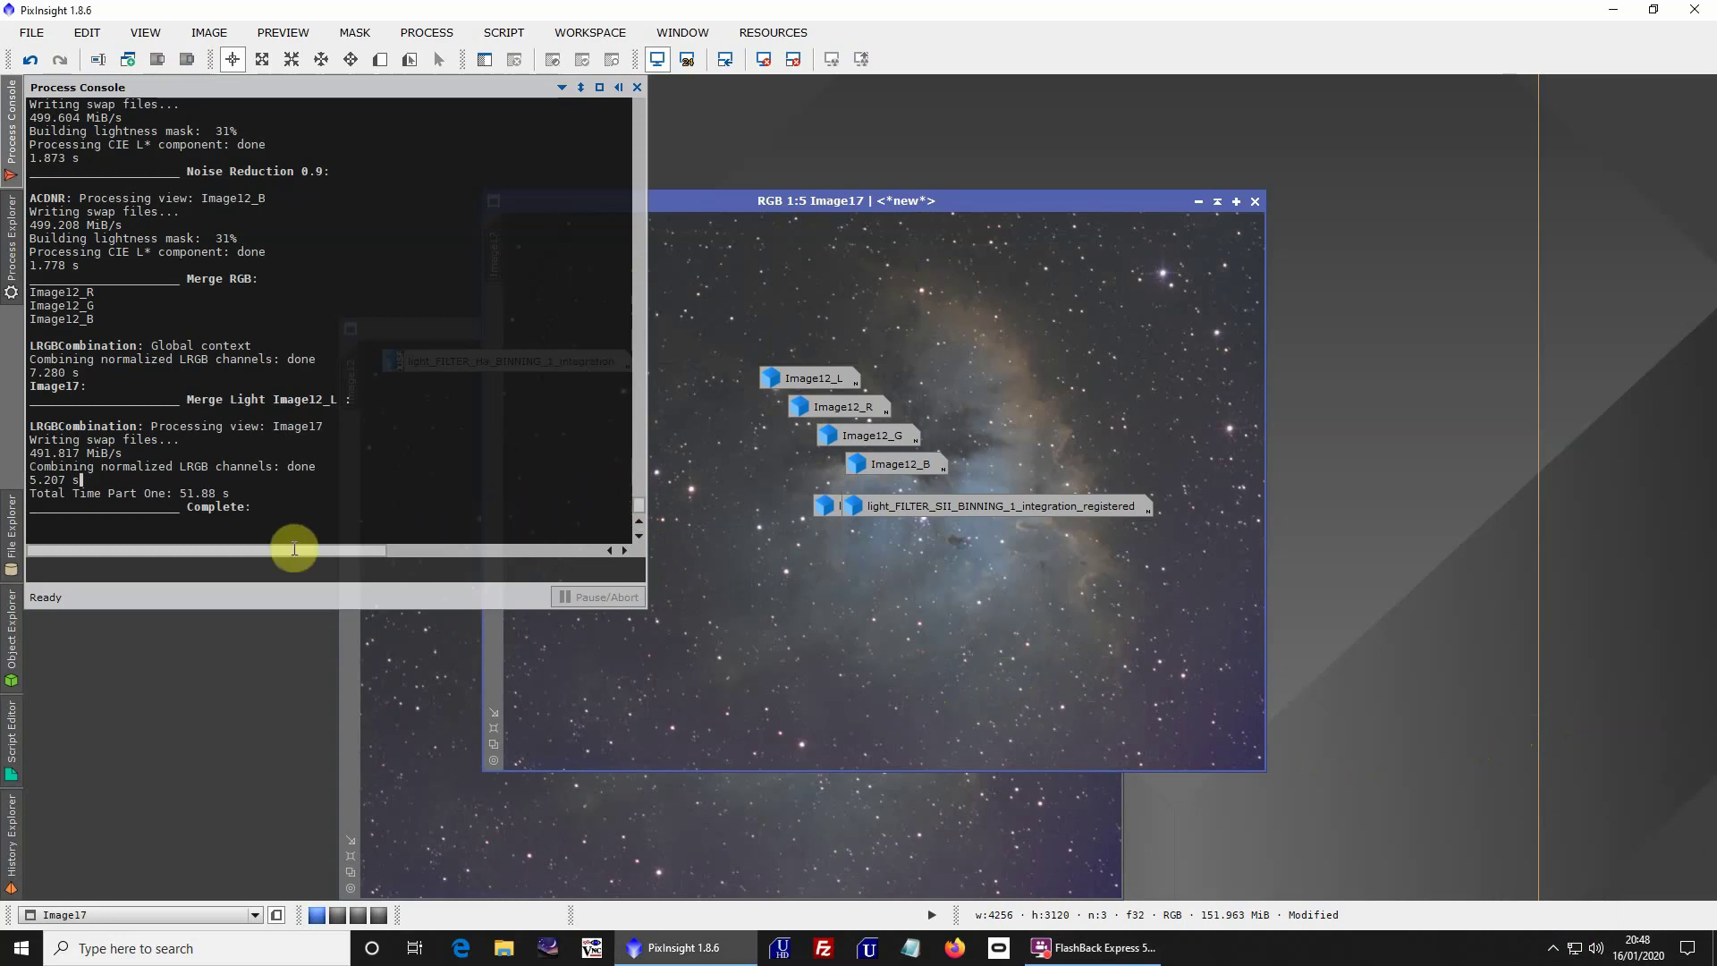
click(632, 823)
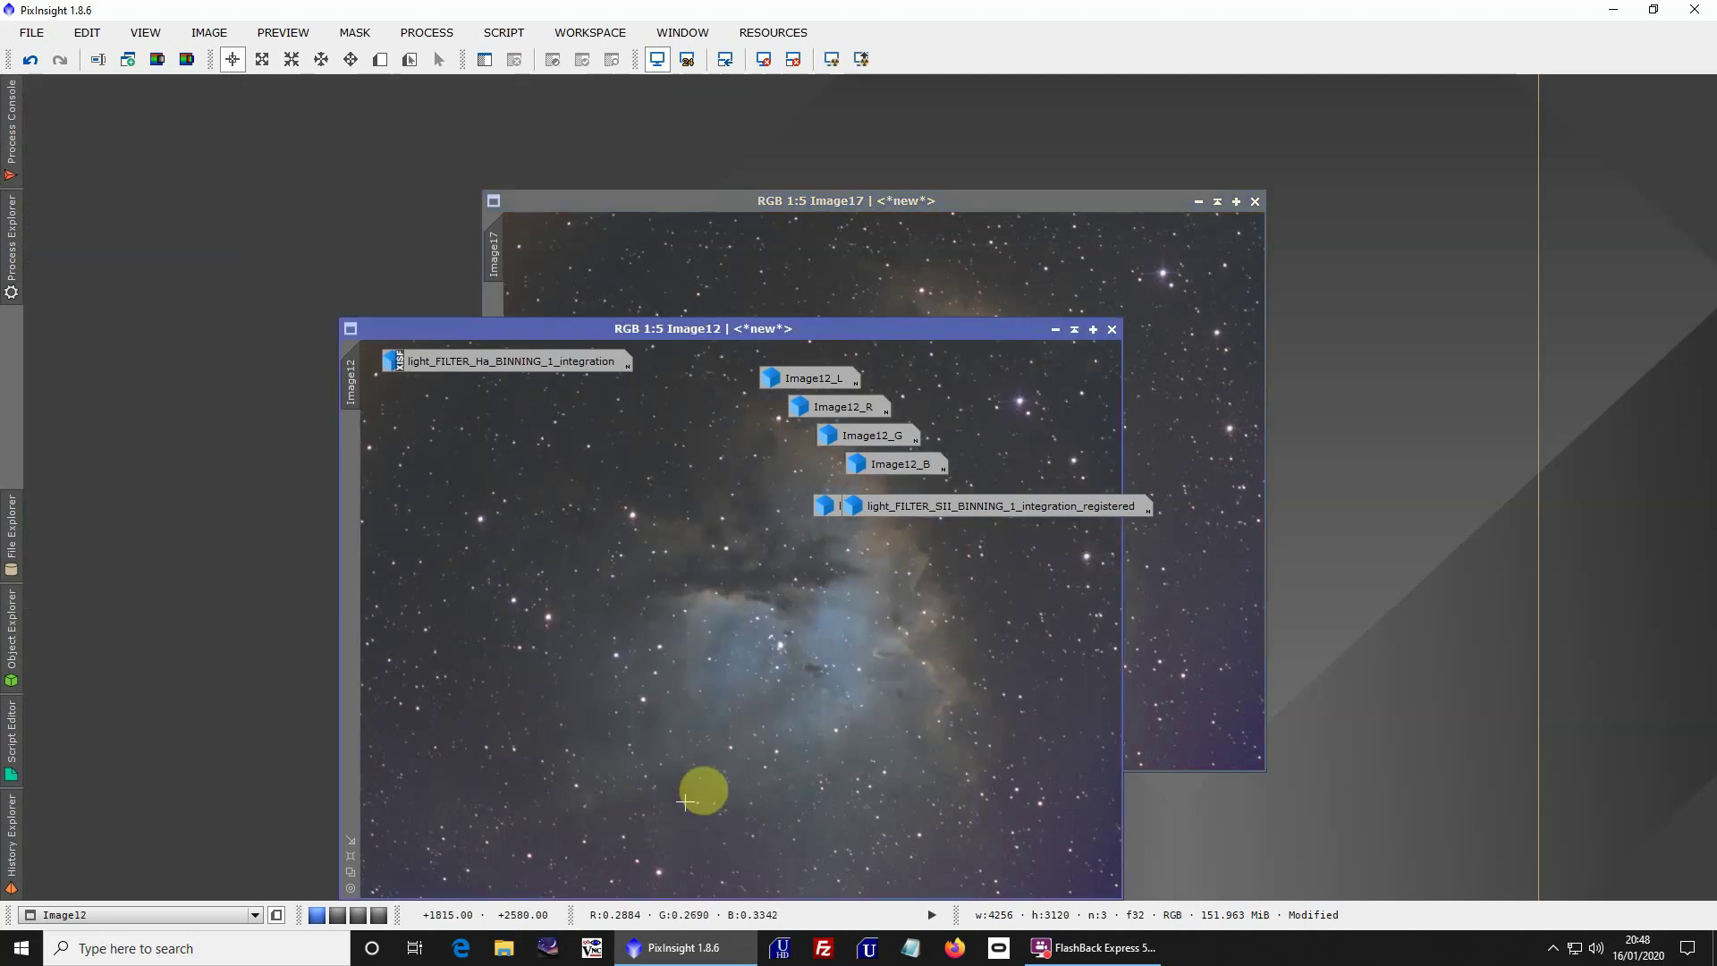
Minimise Image12 and delete all leftover image icons without saving
click(1055, 329)
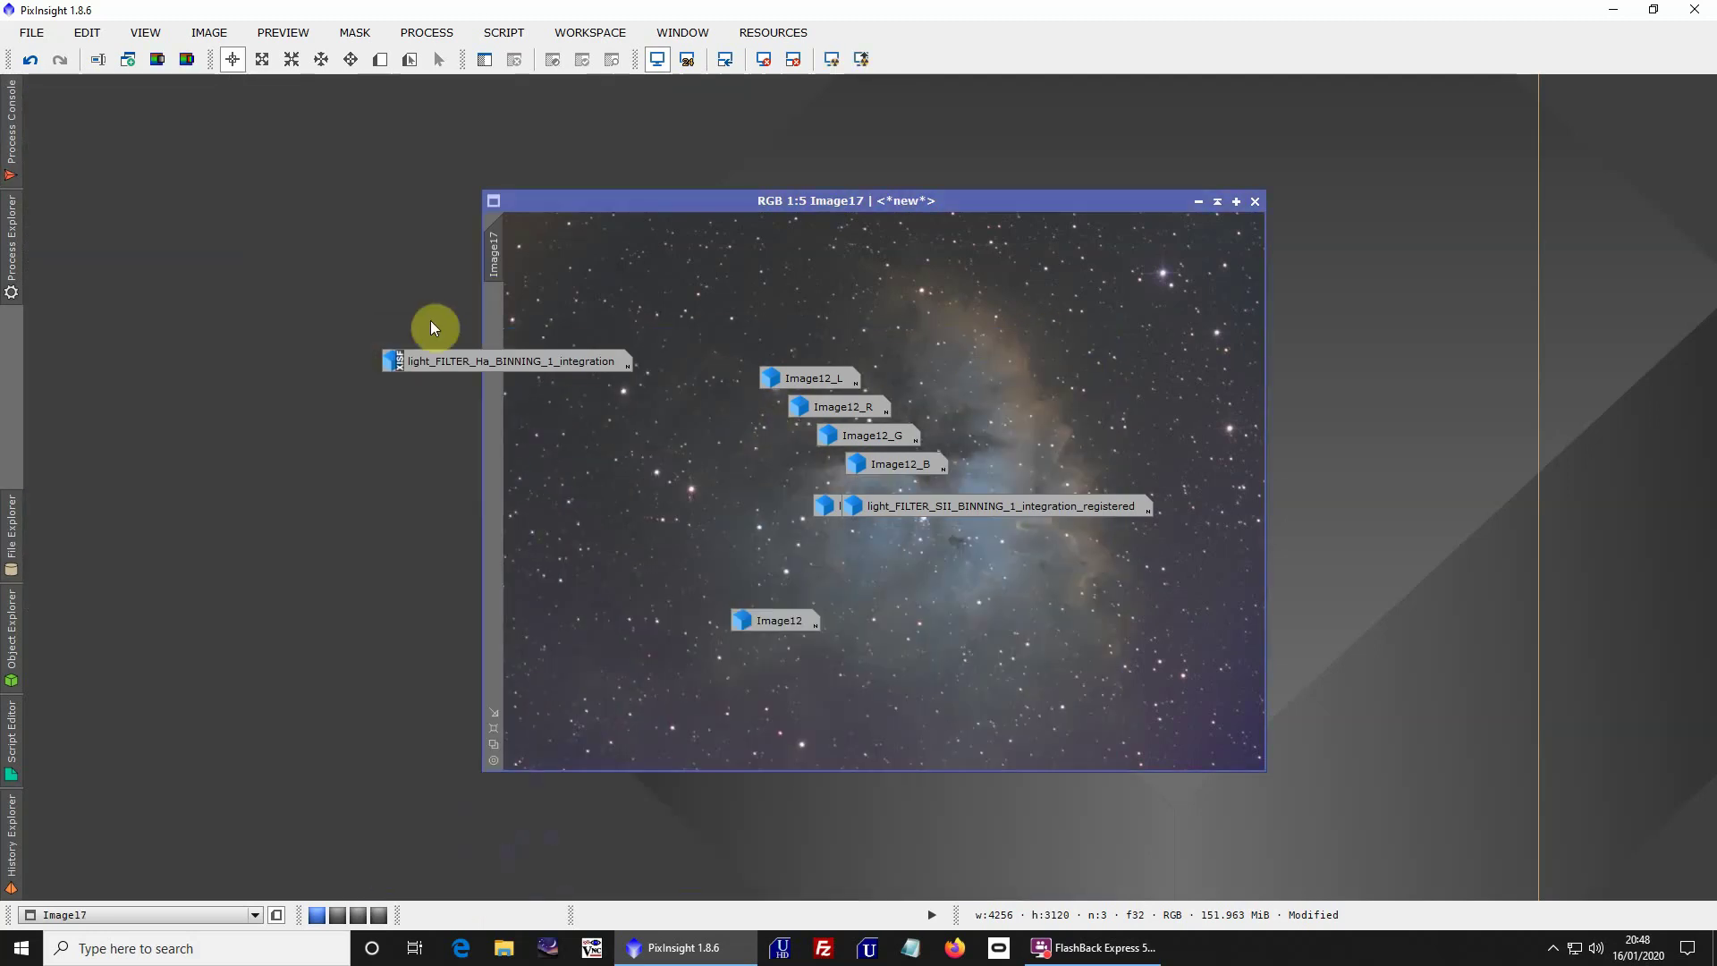
drag(431, 308, 922, 734)
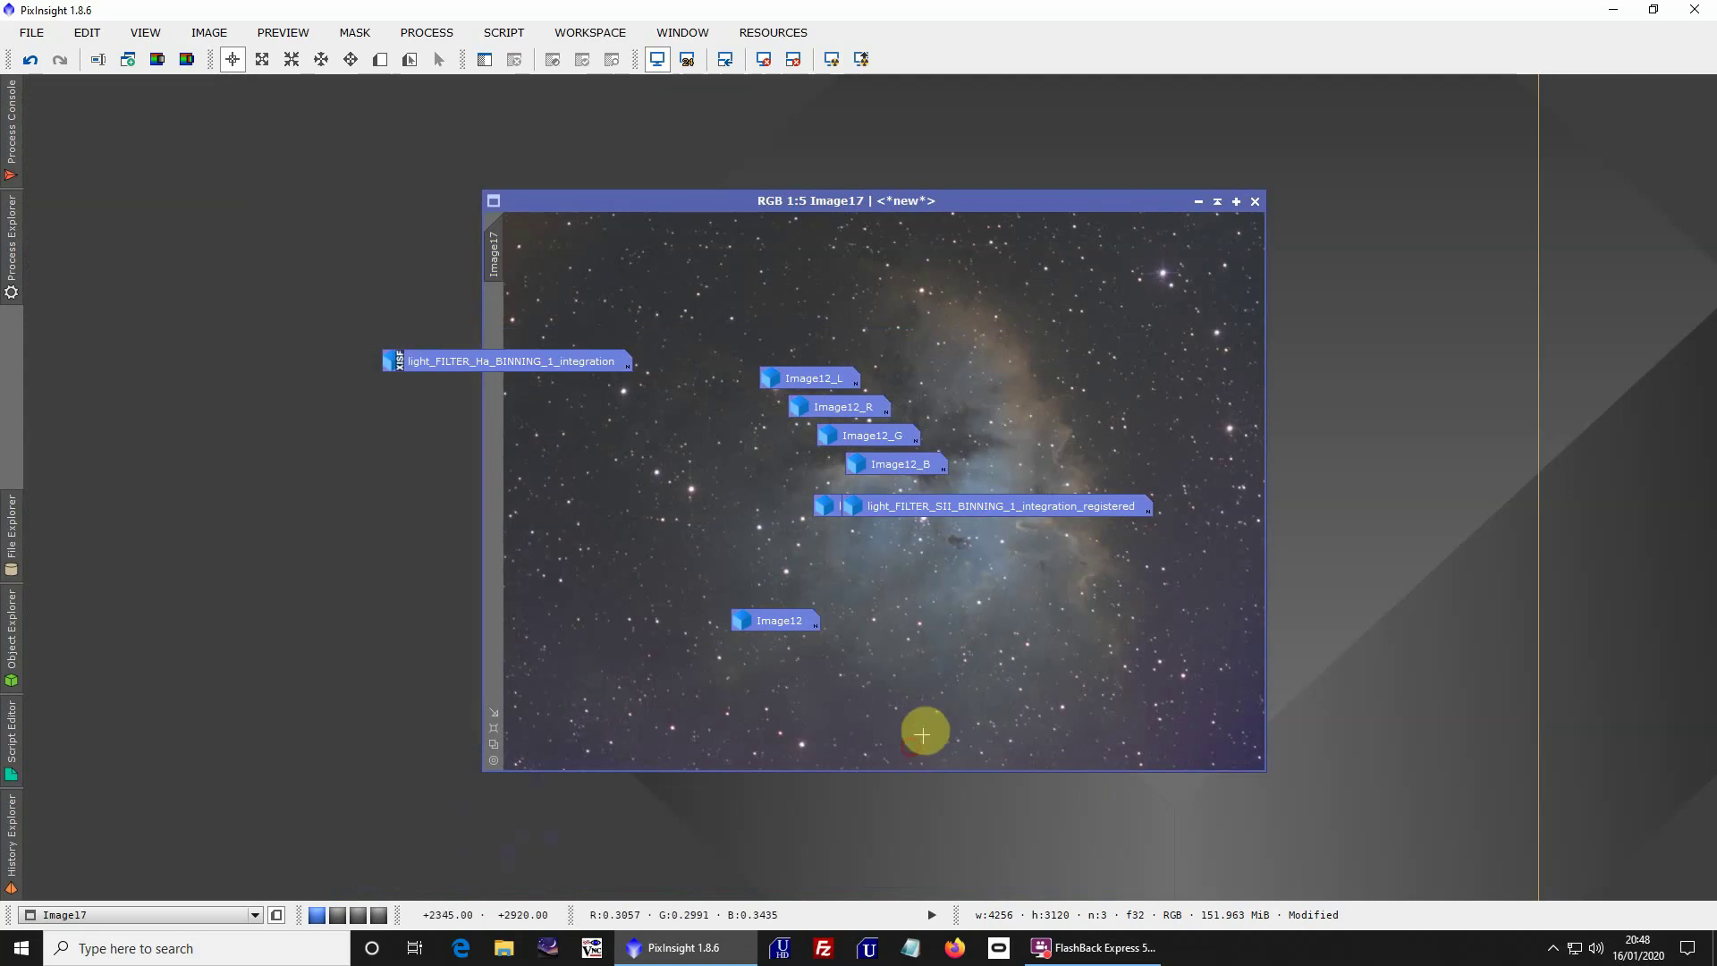
right_click(903, 504)
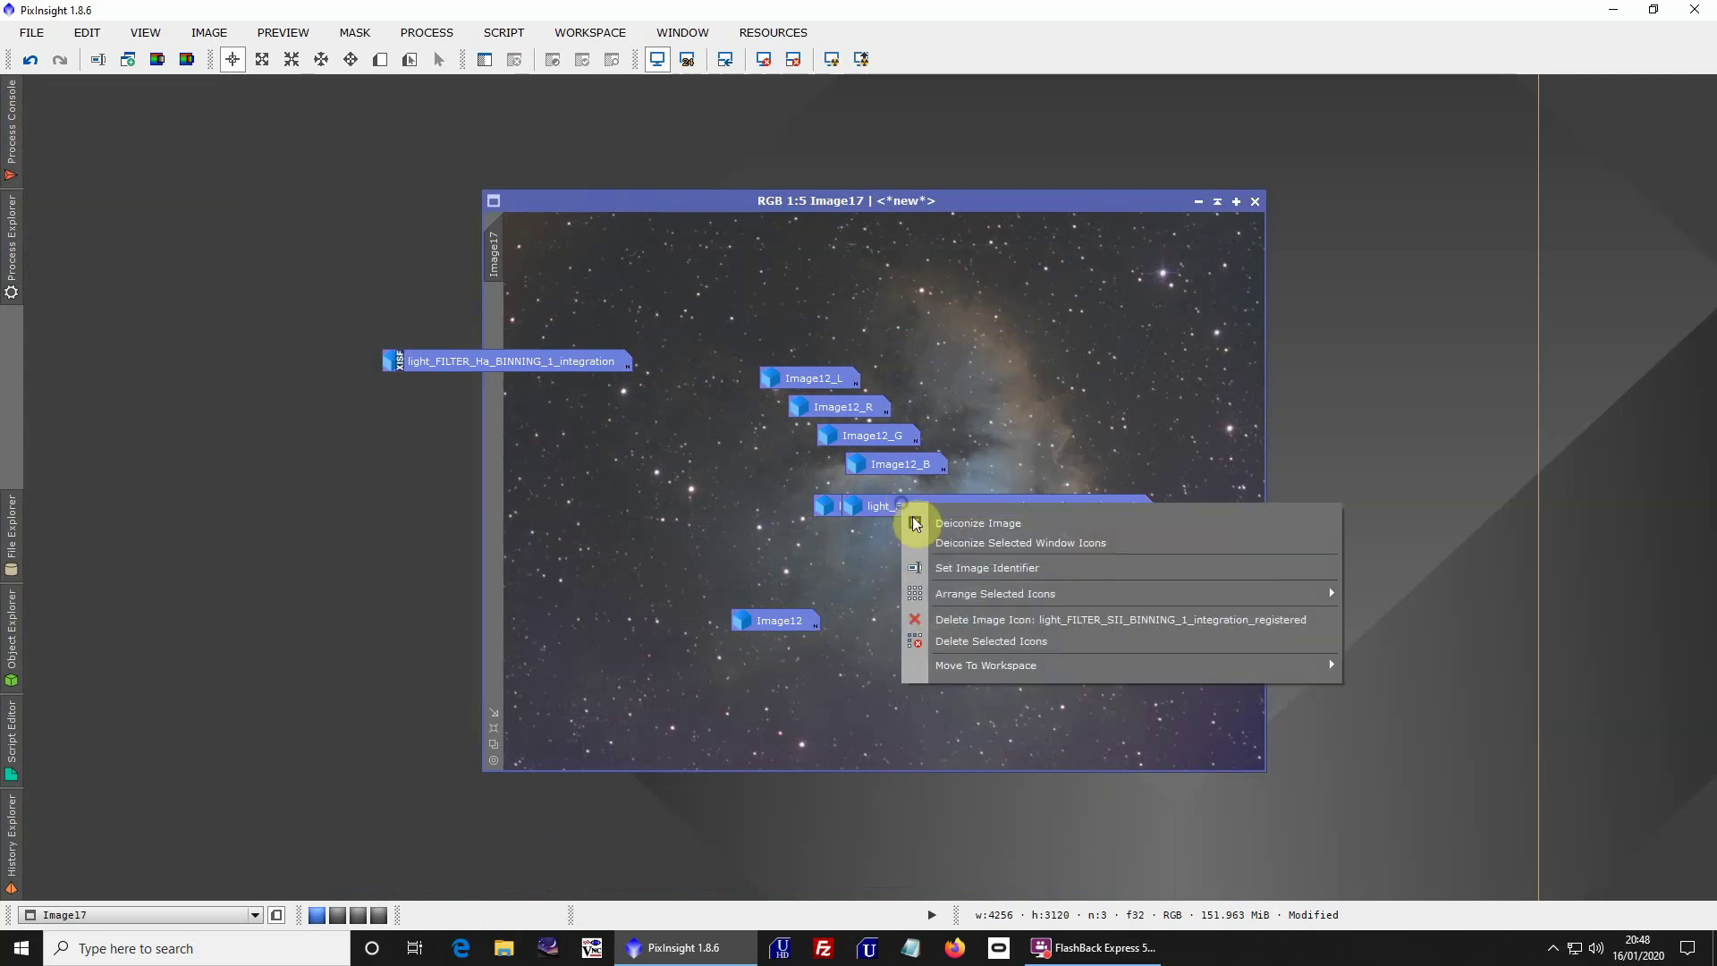
click(952, 642)
click(780, 515)
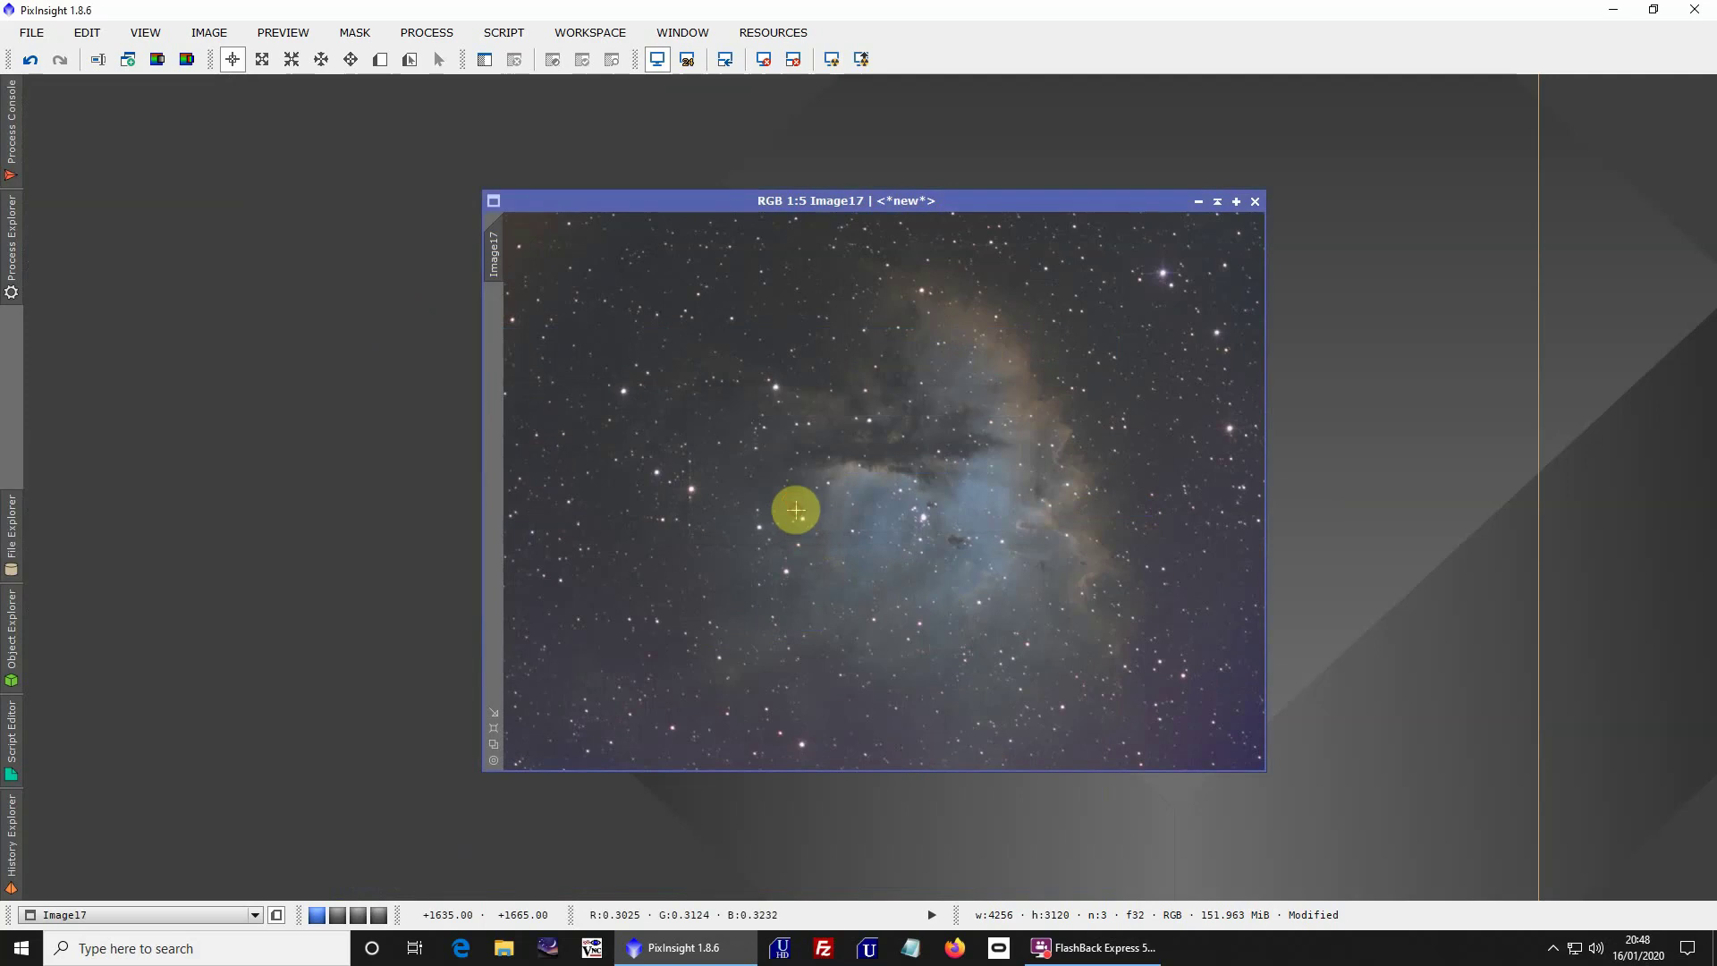
Zoom the Image17 view in and back out to inspect the nebula
scroll(831, 536, up, 4)
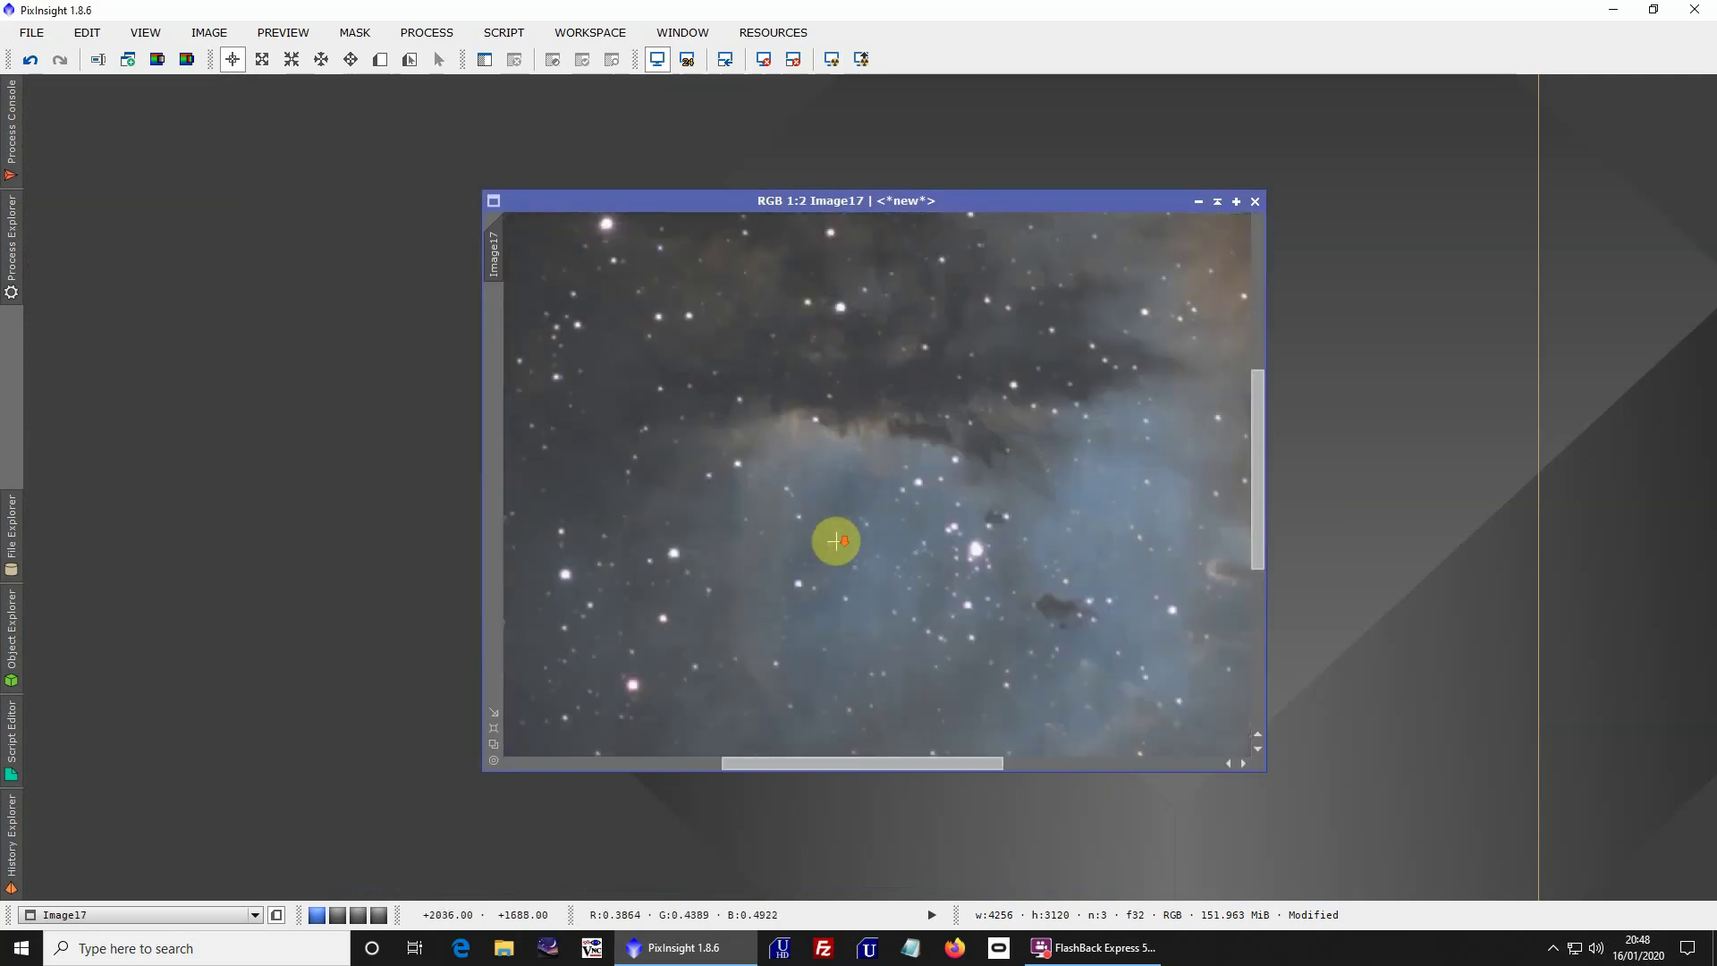
scroll(837, 552, up, 1)
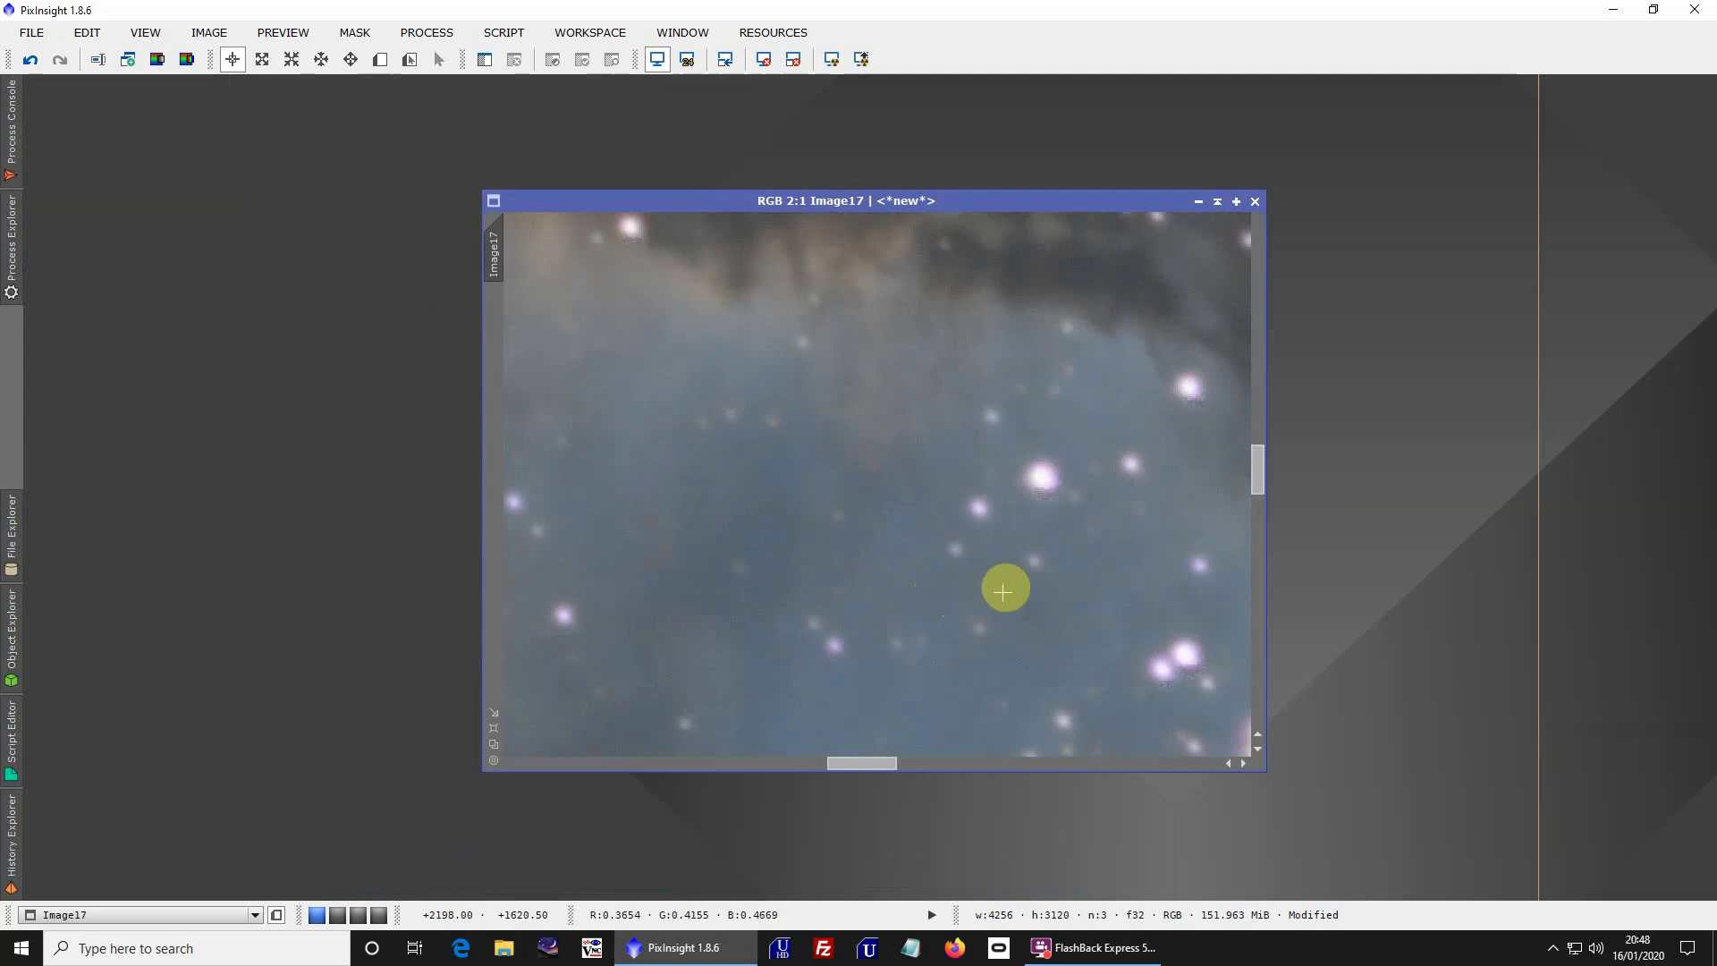
scroll(1006, 588, down, 1)
scroll(1005, 587, down, 2)
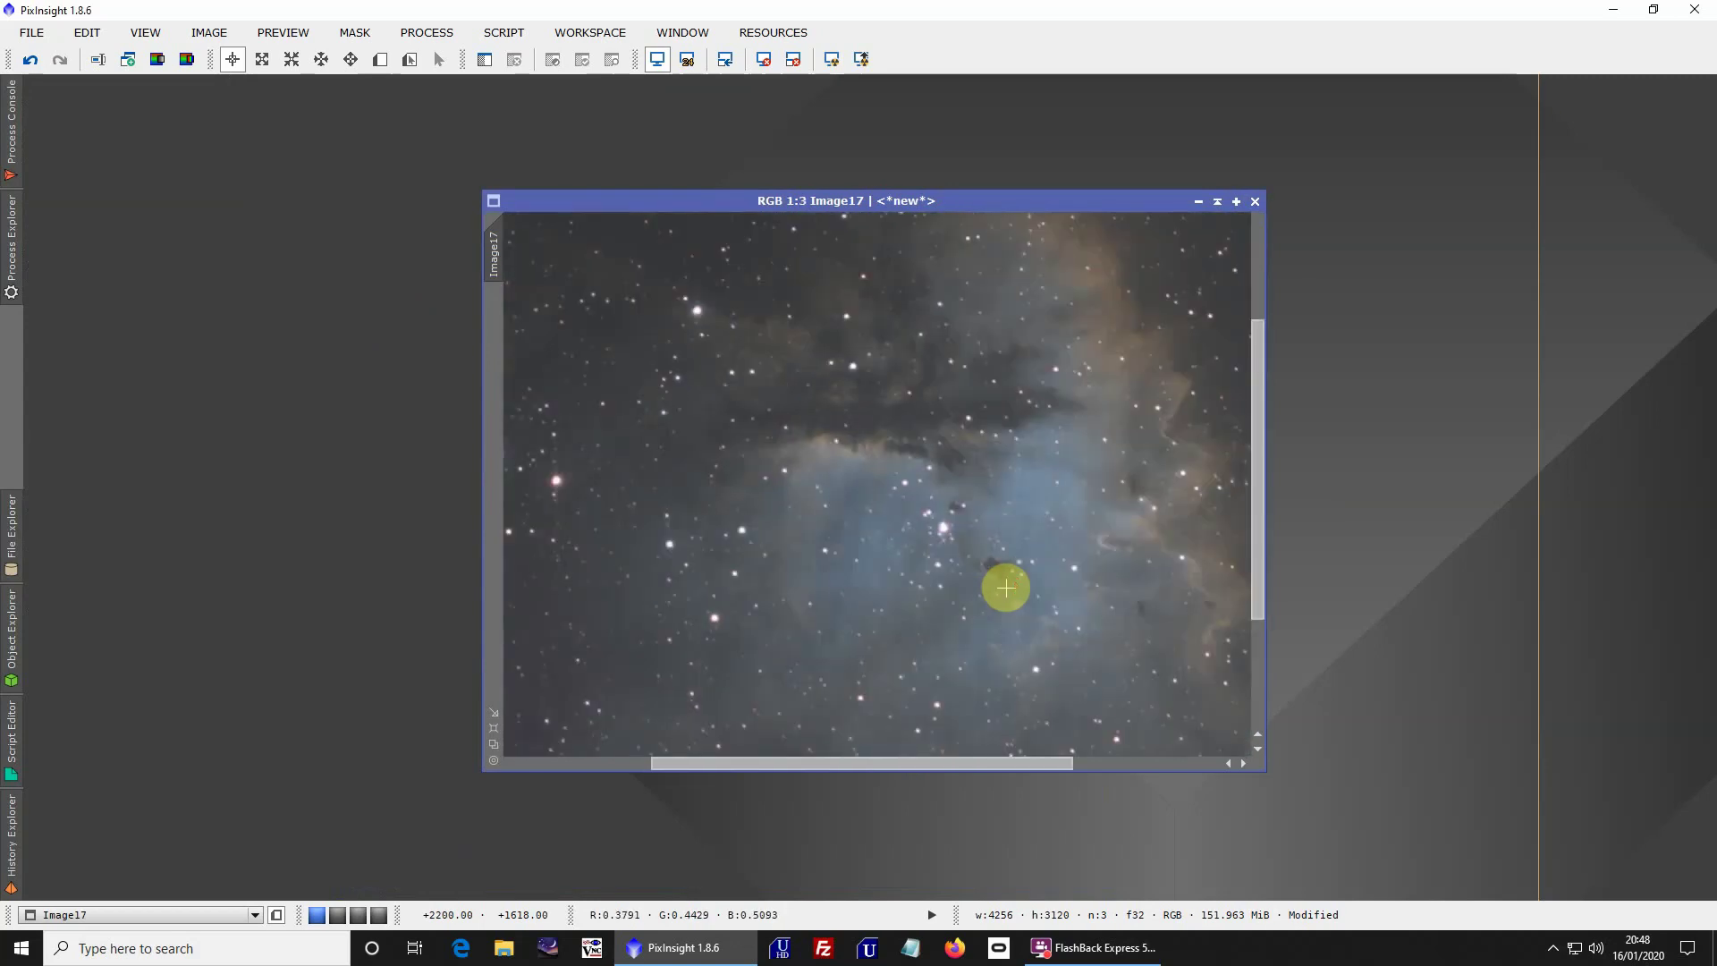
scroll(1006, 588, down, 1)
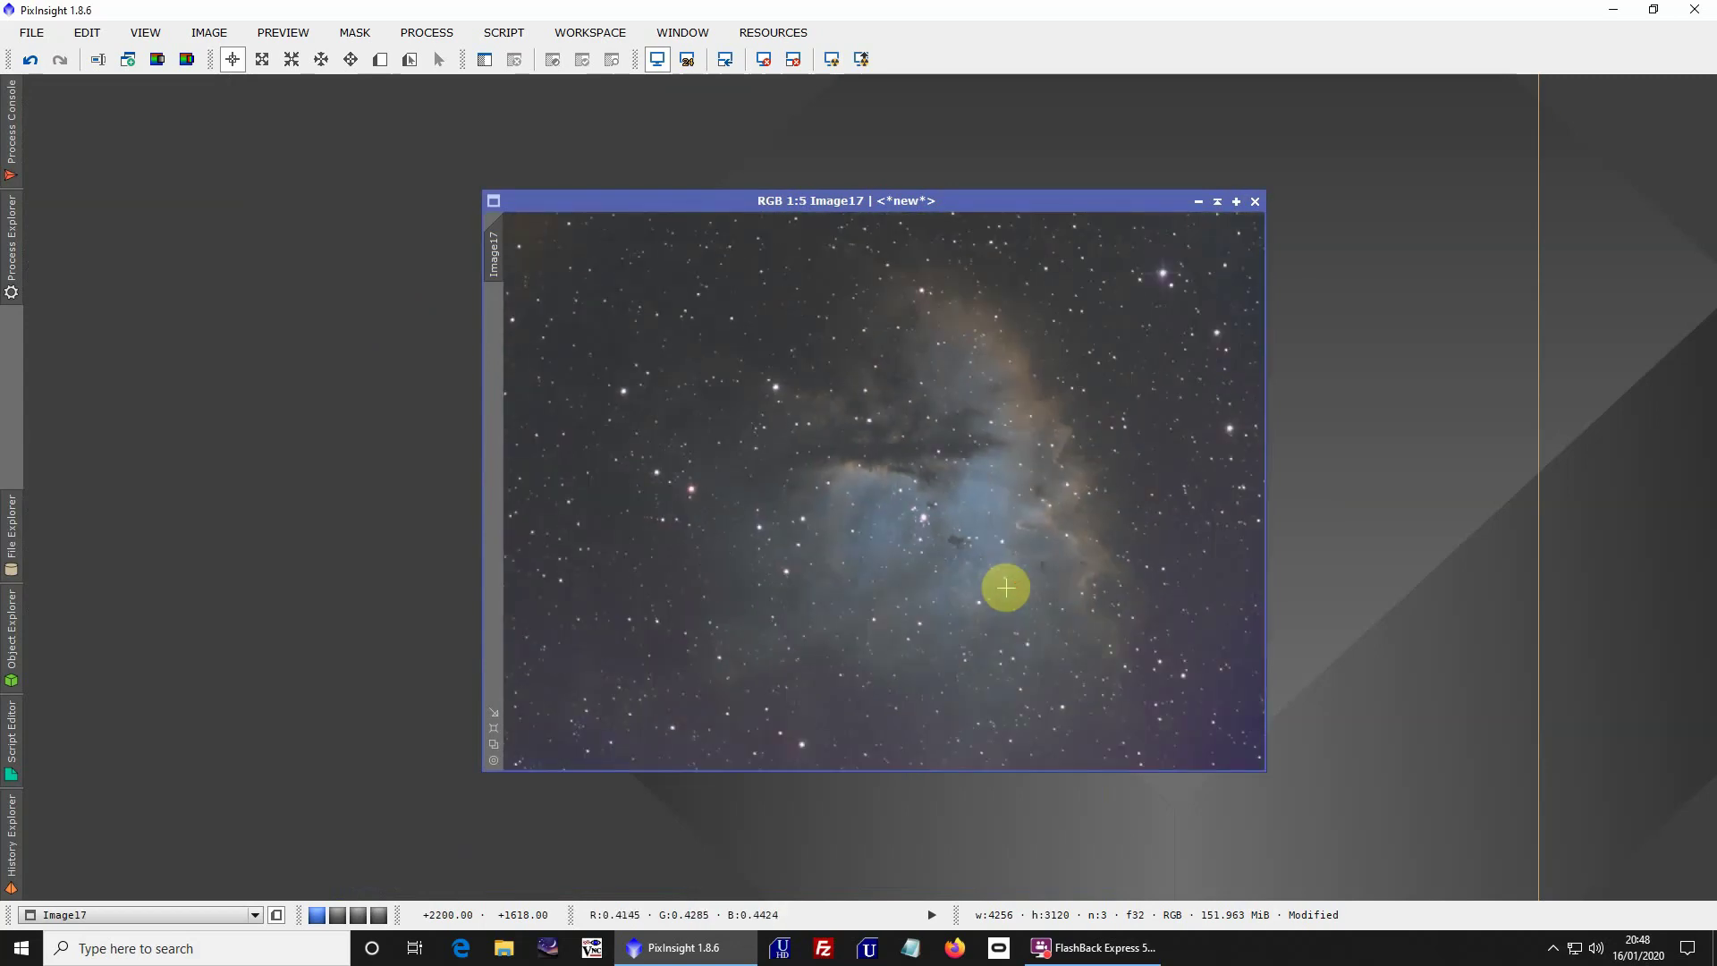
scroll(1006, 587, down, 1)
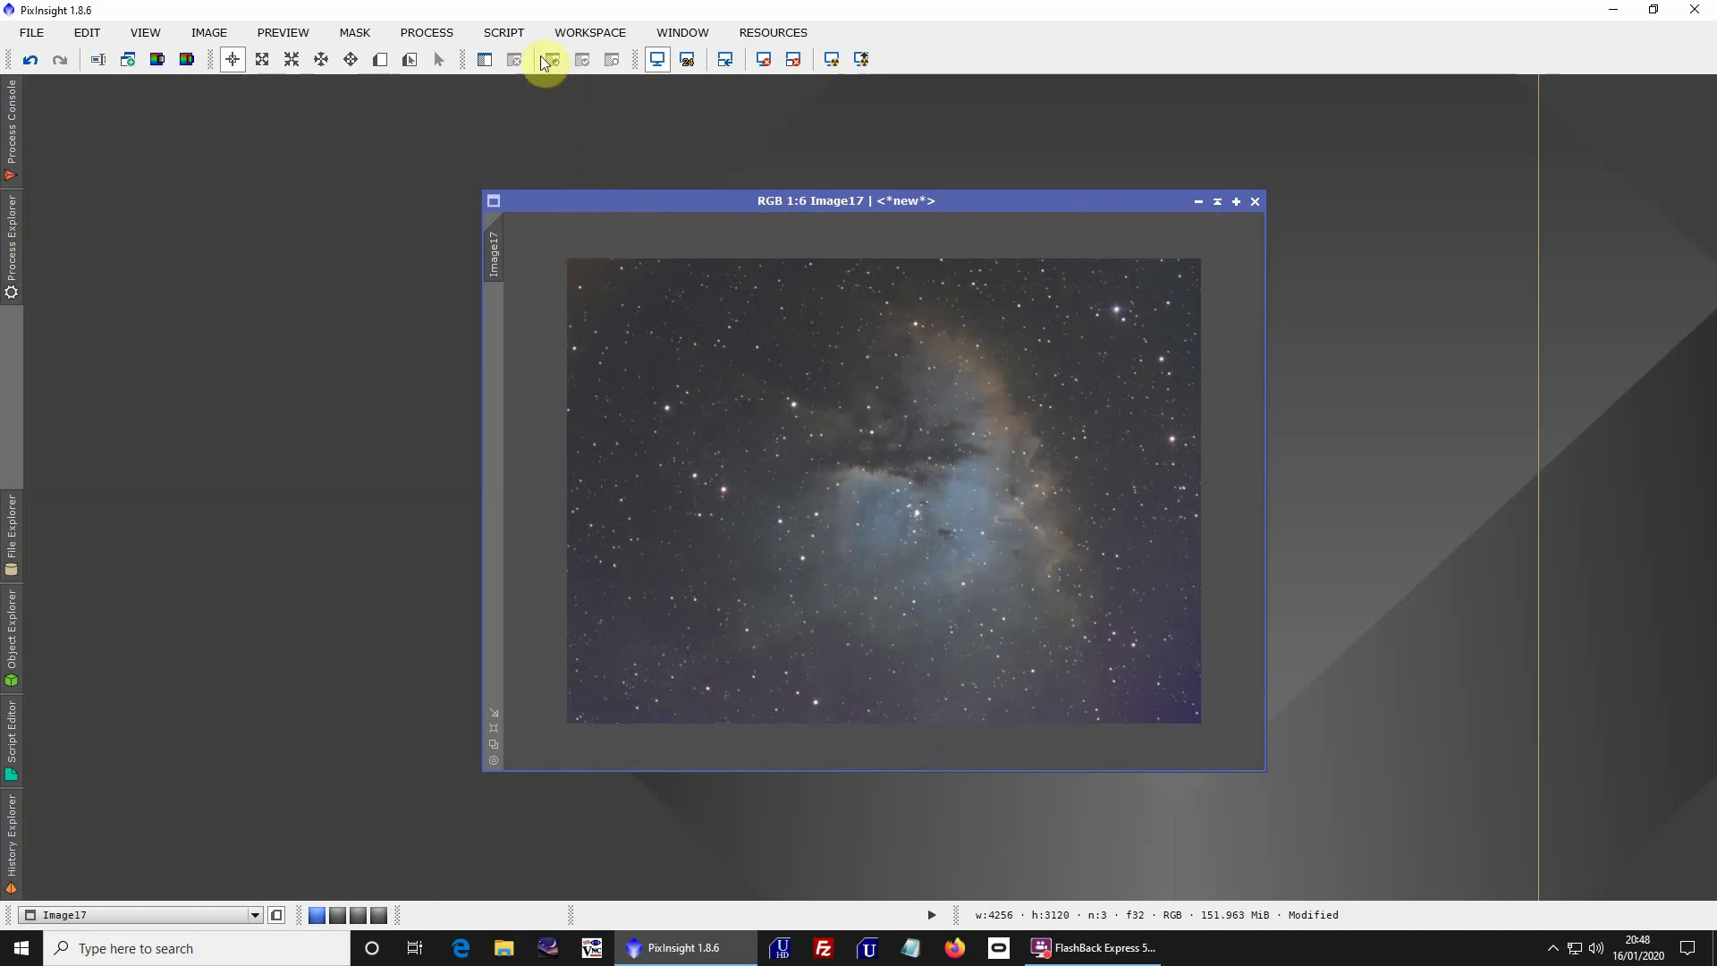
Run 'D) Colour Enhance Object' on Image17 and turn on the curves real-time preview
click(503, 32)
mouse_move(555, 60)
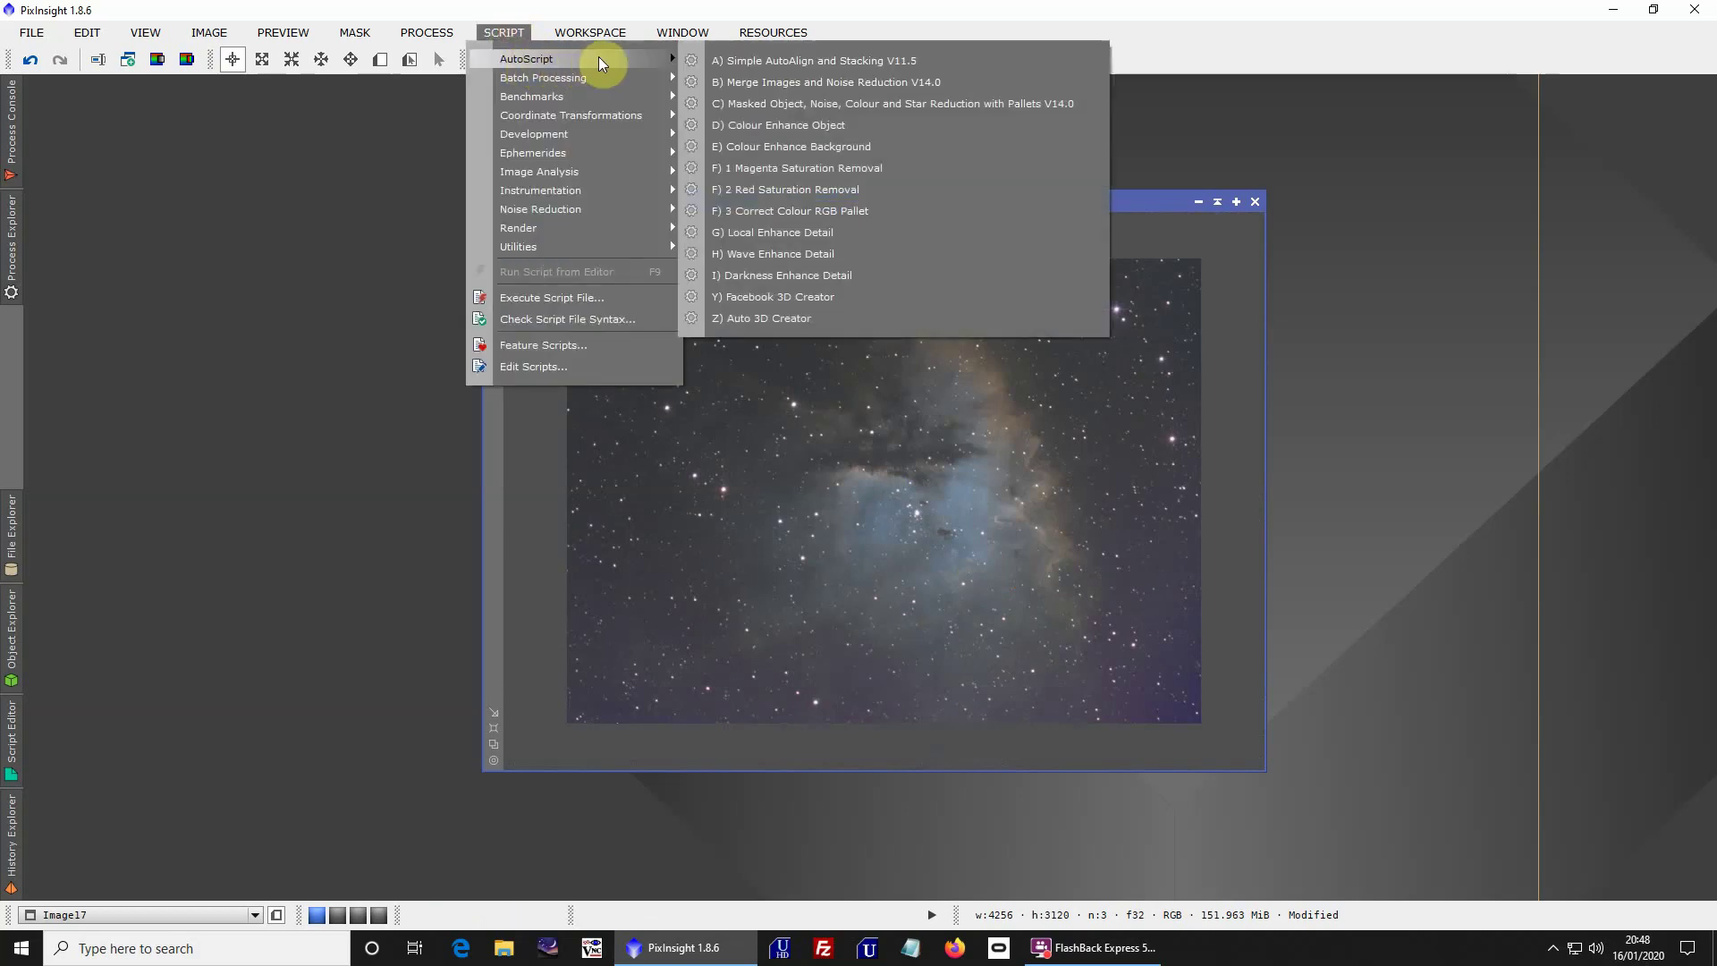
click(745, 125)
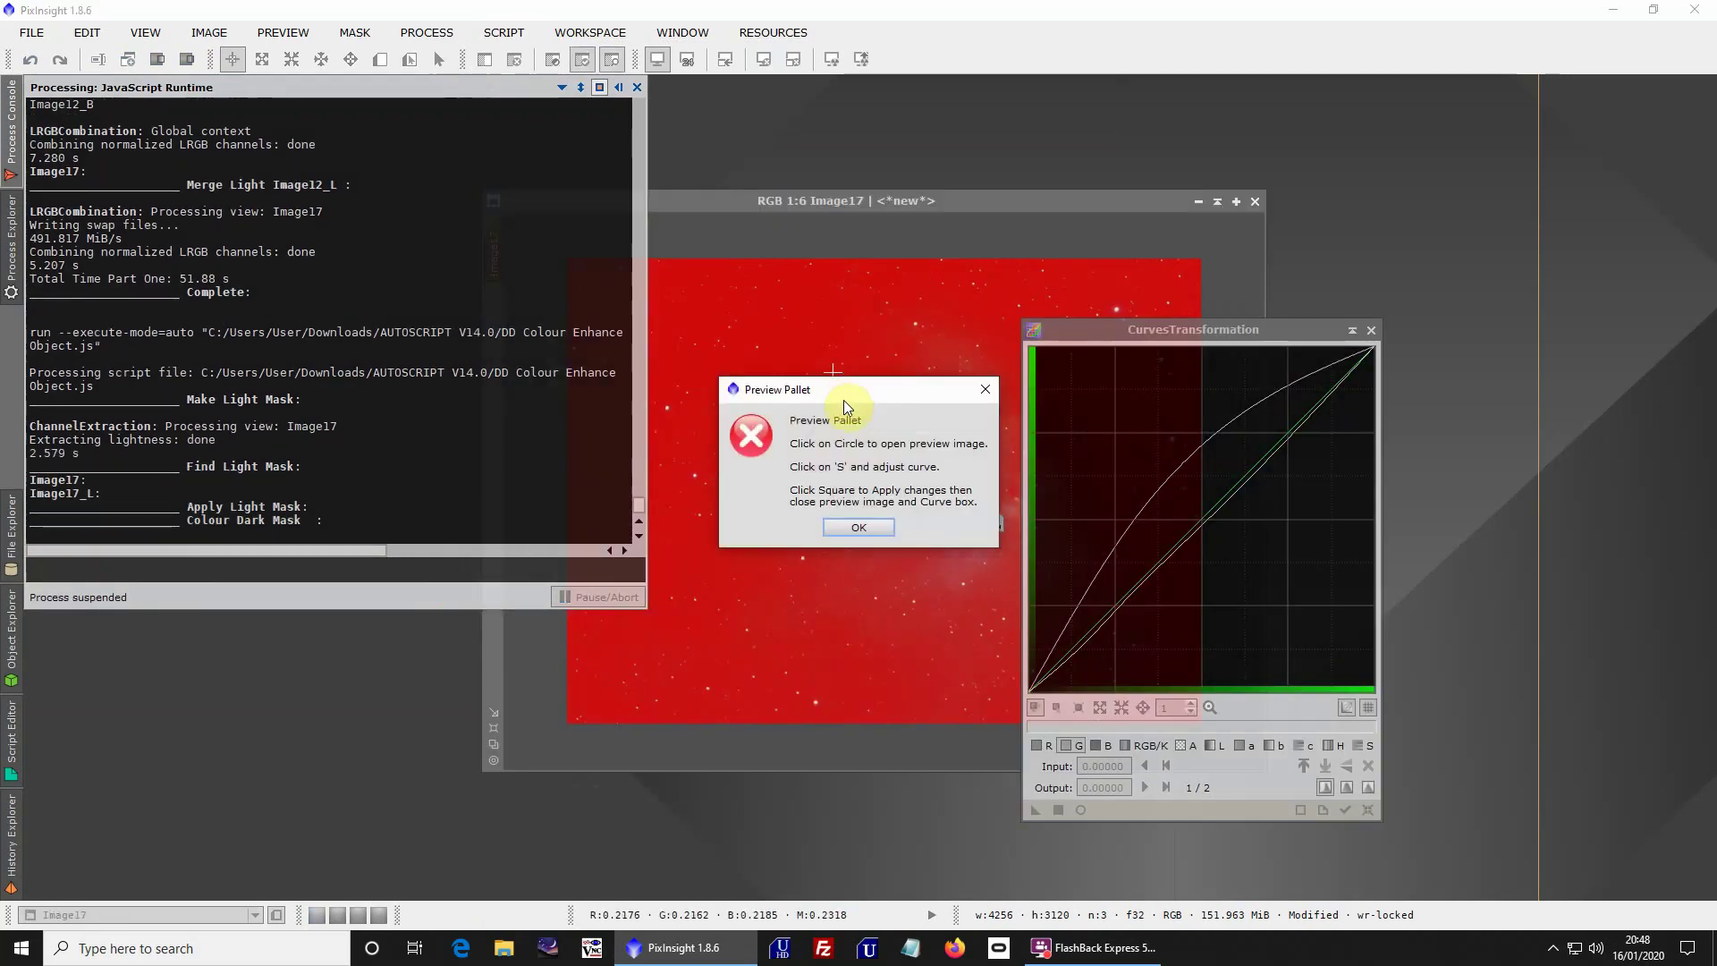
click(846, 529)
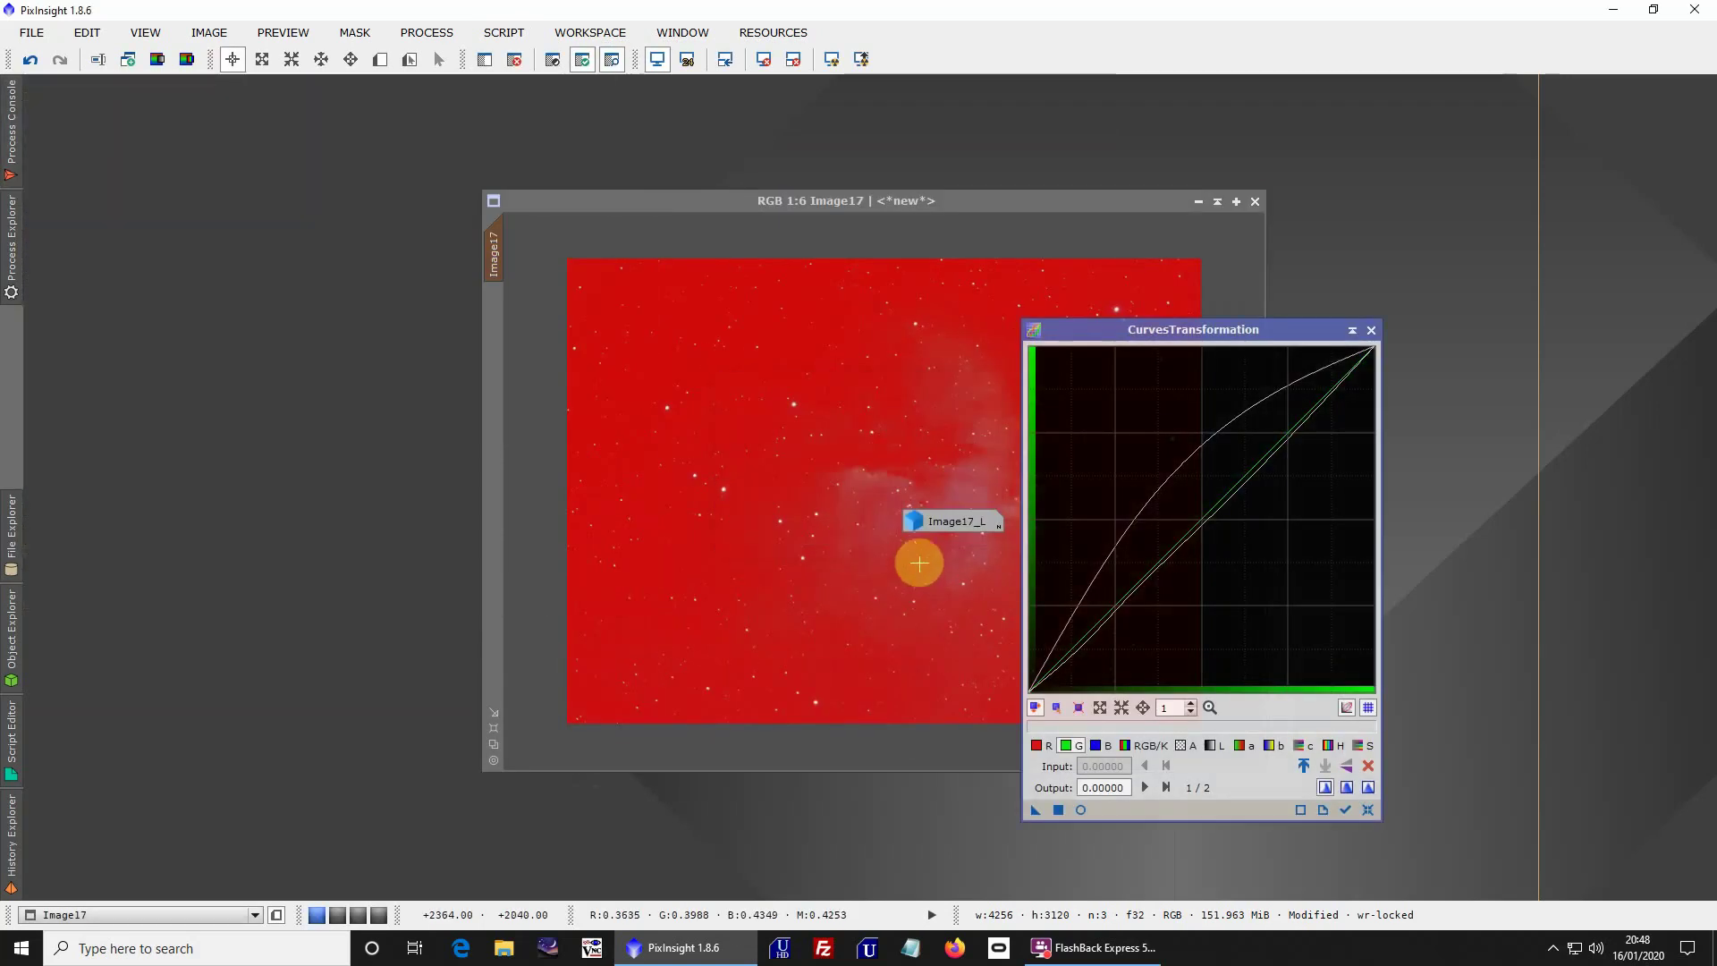
click(1080, 811)
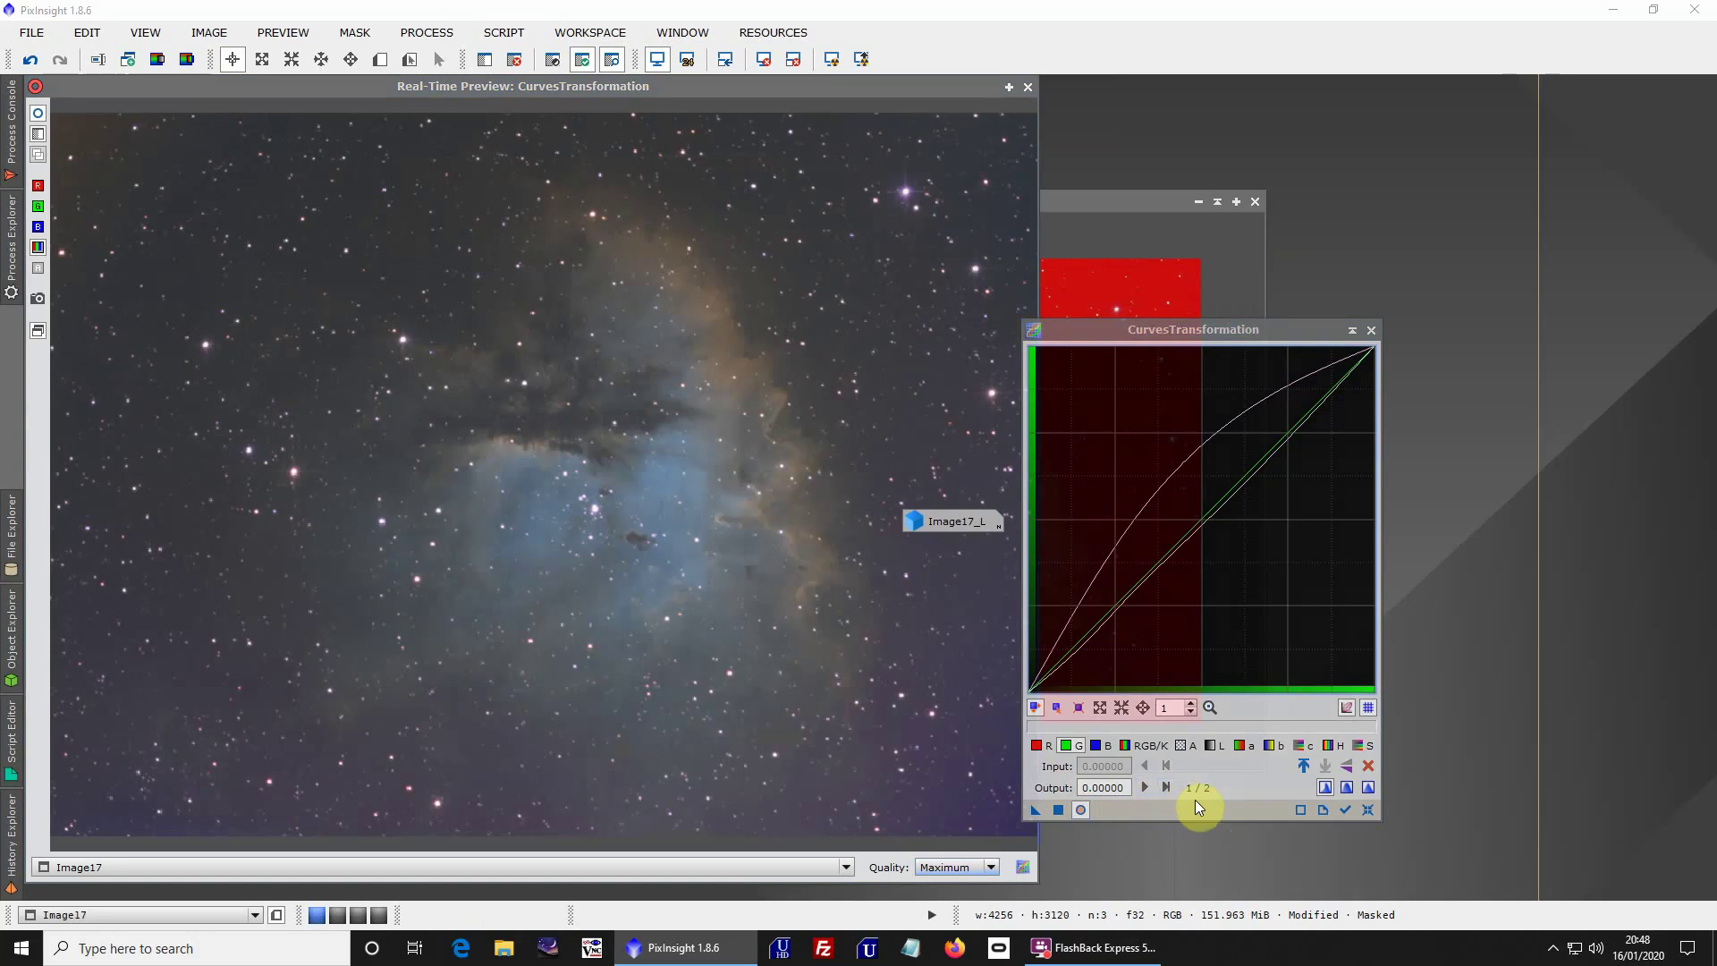
Reset the curves, raise the saturation (S) curve midpoint, and apply it to Image17 three times
click(1368, 810)
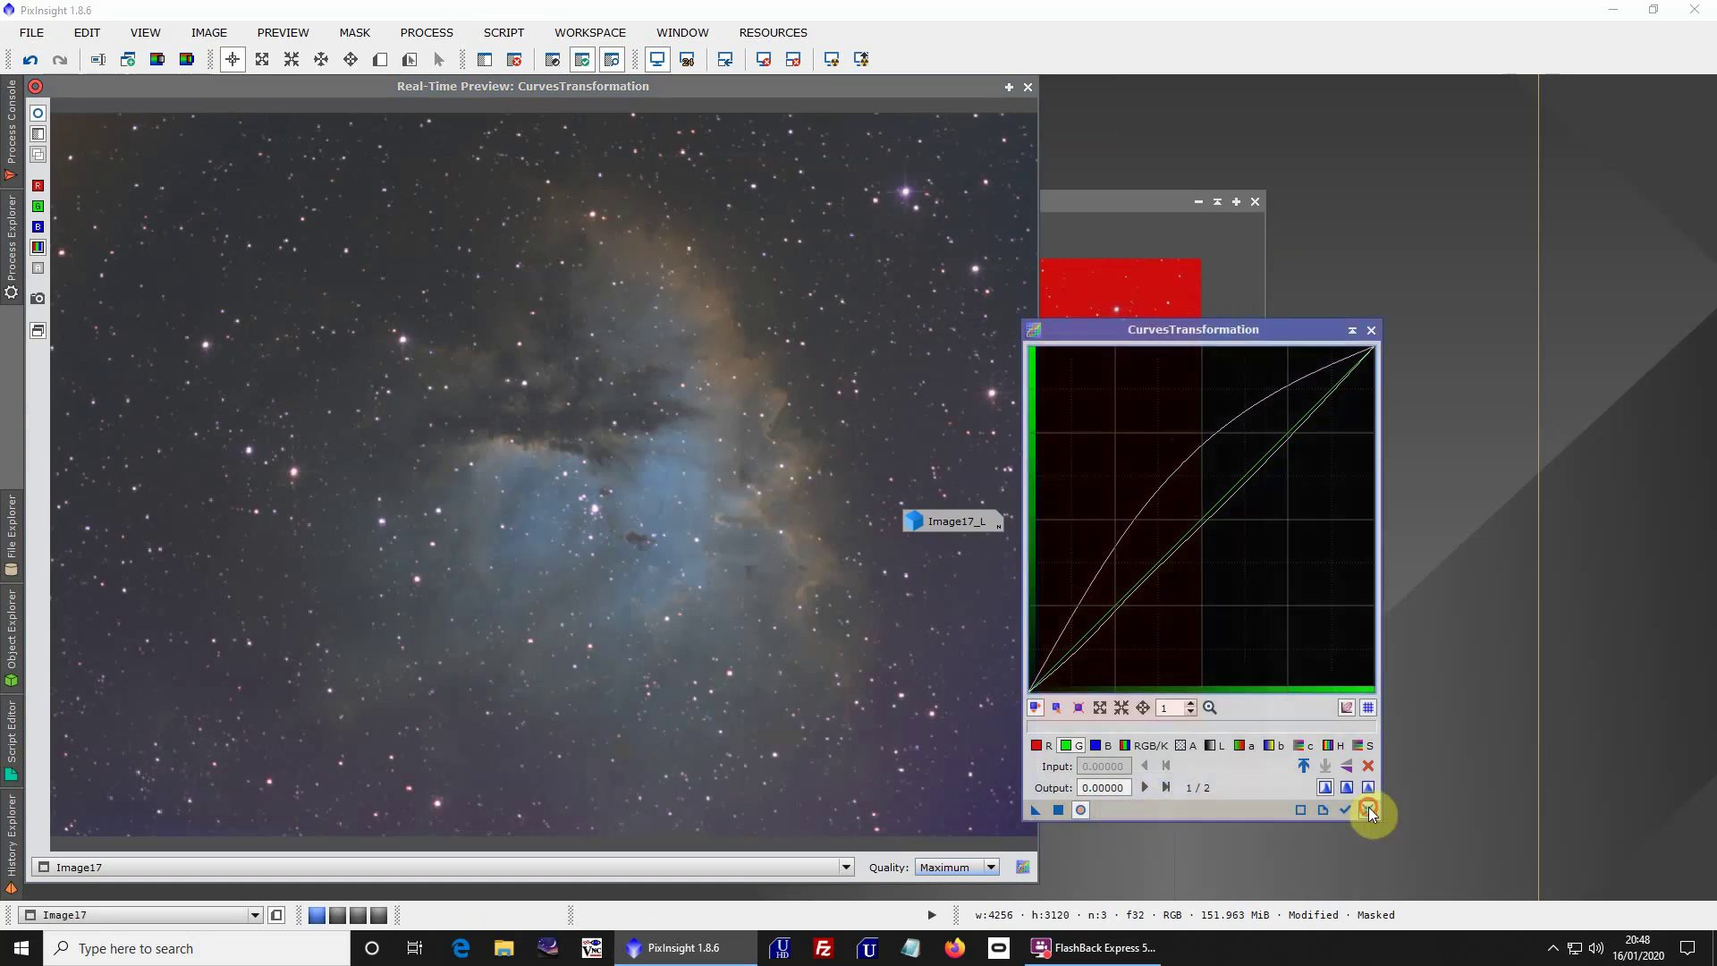
click(1362, 746)
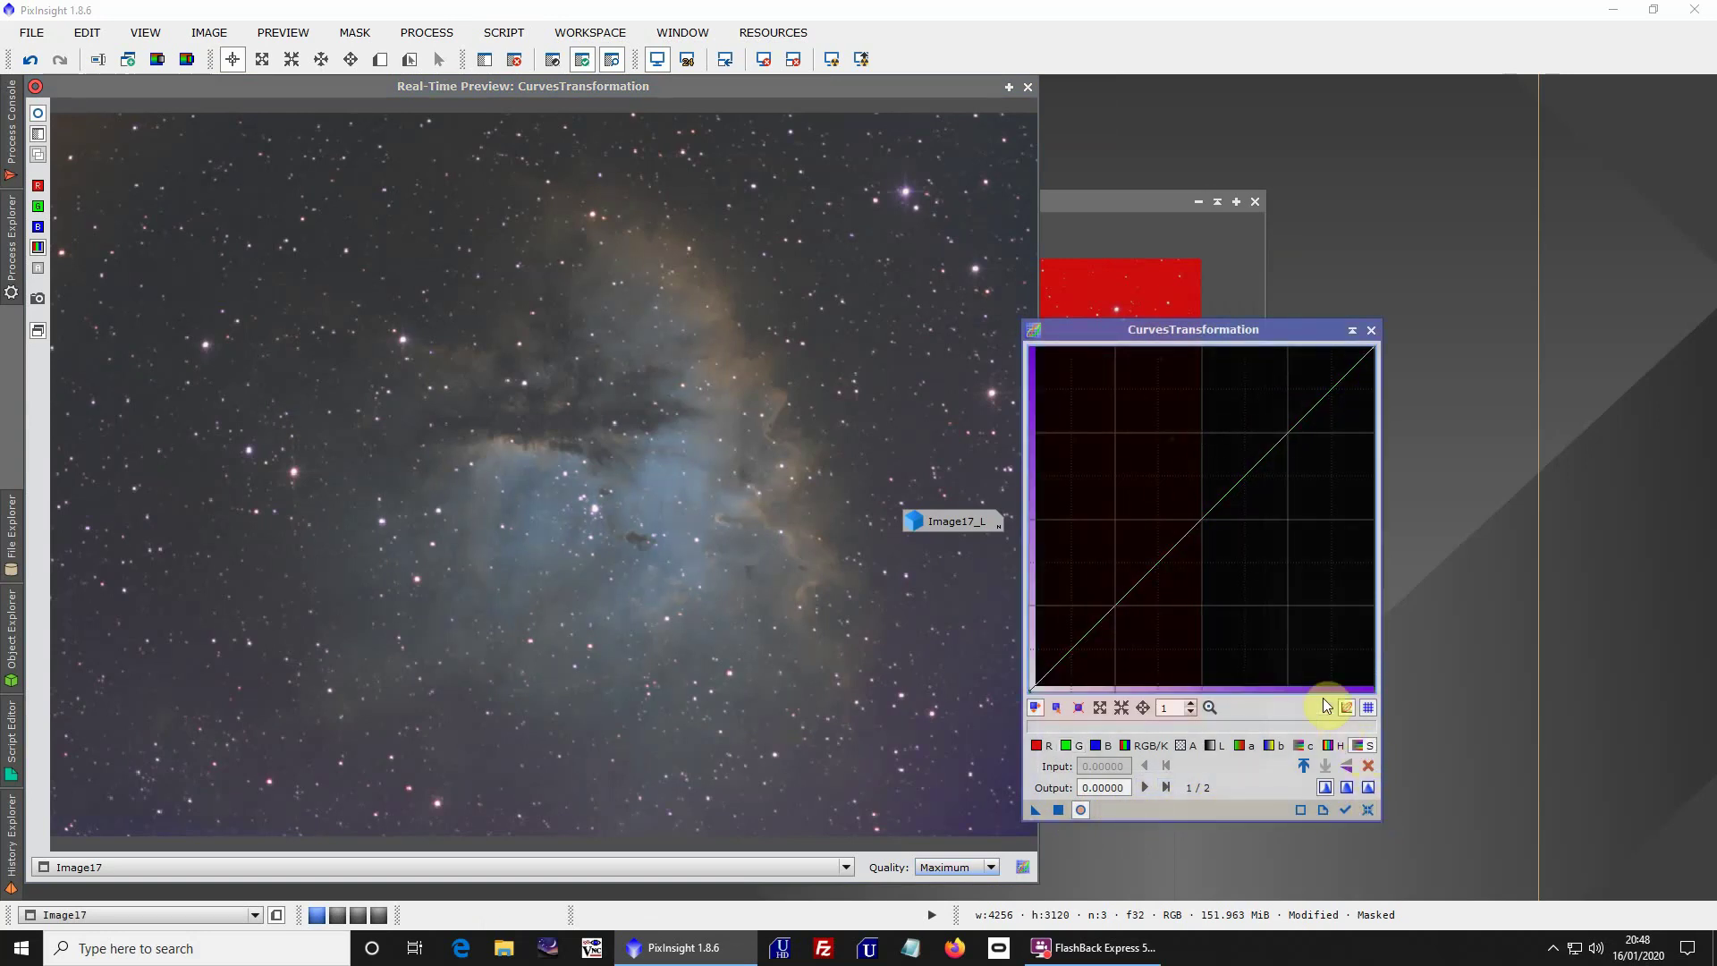
drag(1207, 563, 1153, 487)
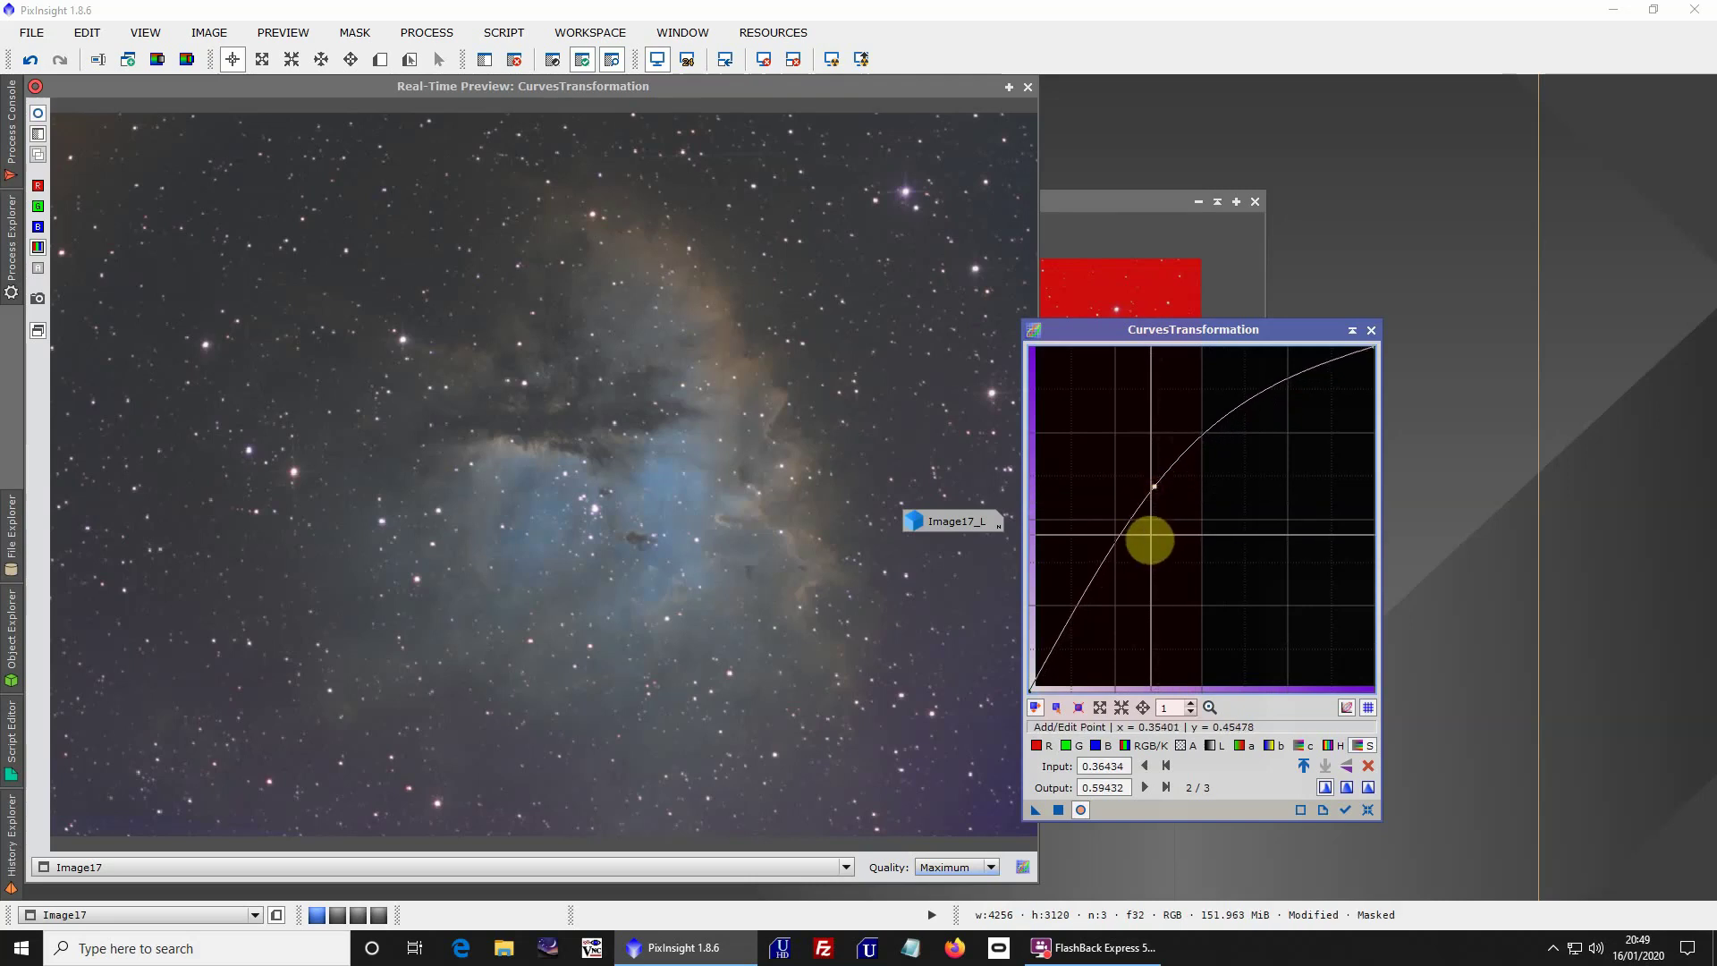
click(1059, 809)
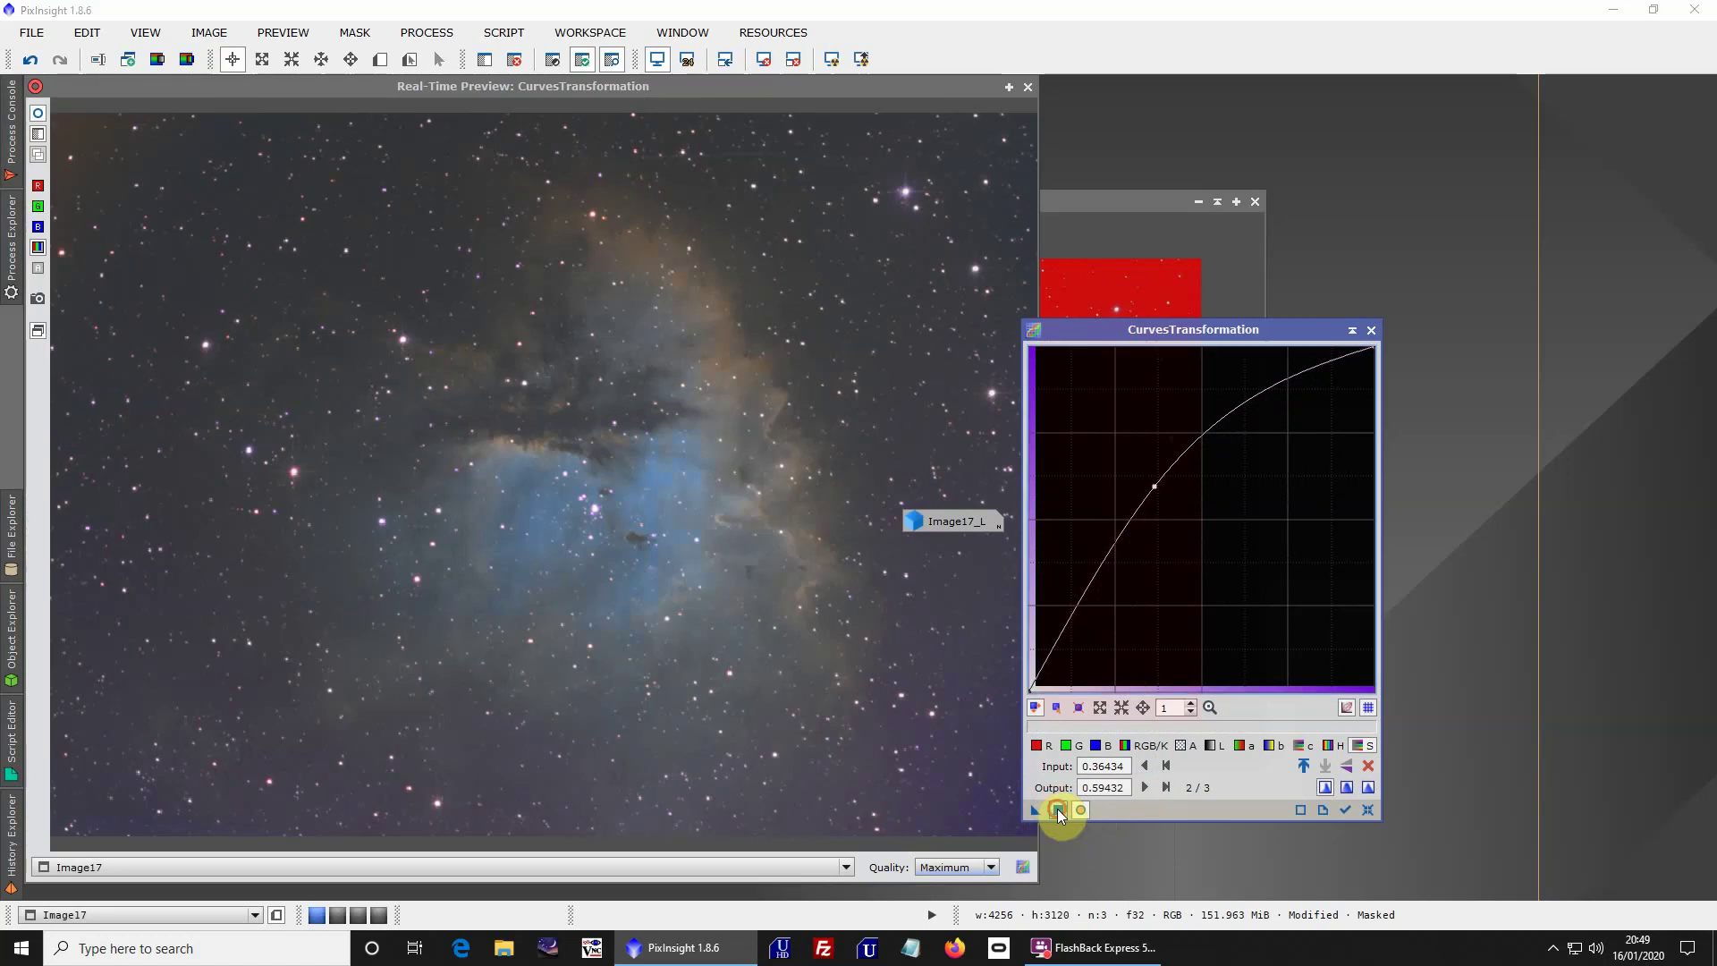
click(1057, 809)
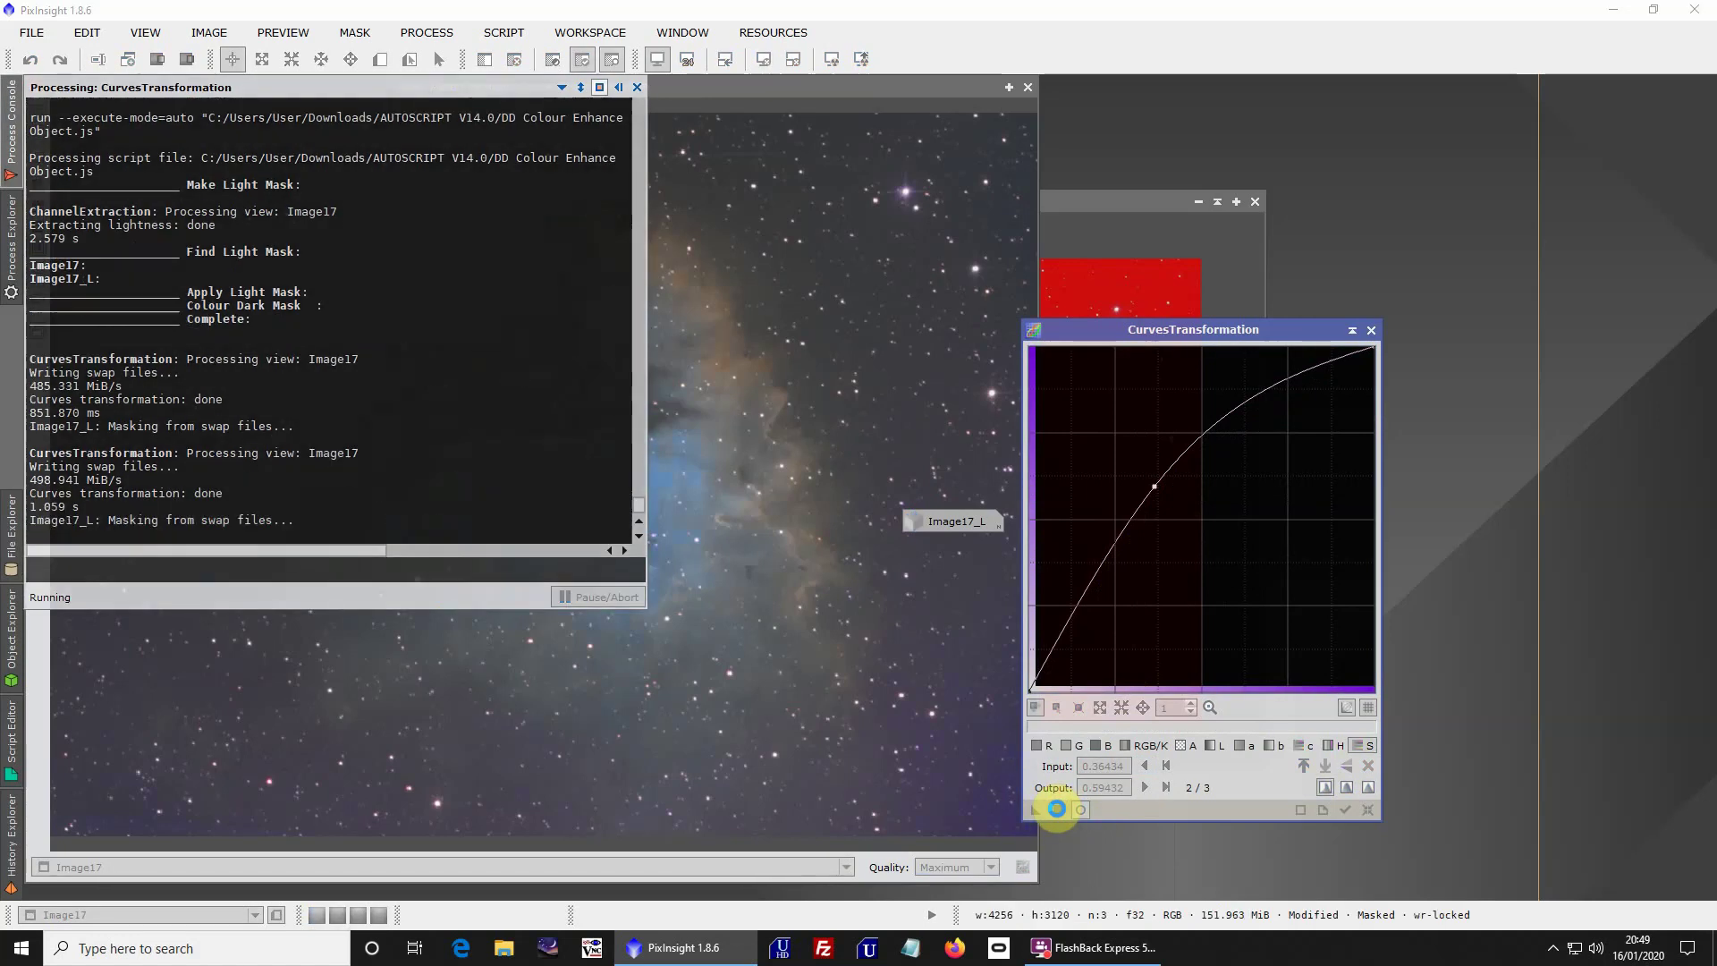
click(1057, 810)
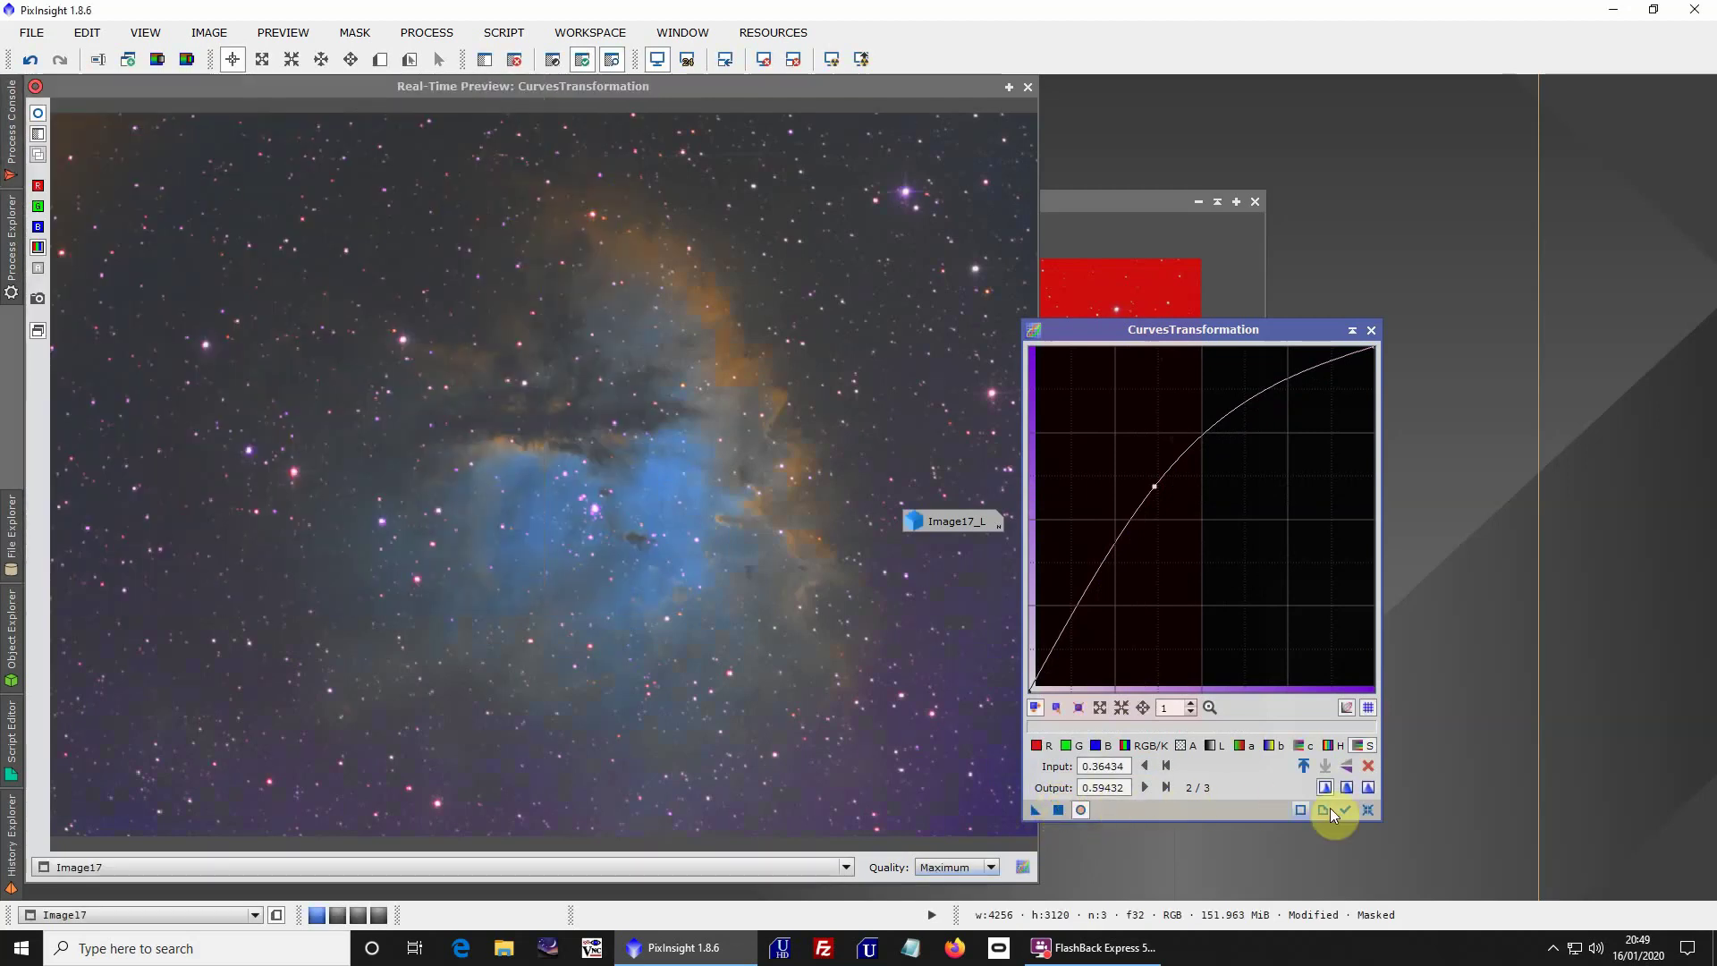
Apply a gentle midtone-lifting RGB/K contrast curve to Image17, then reset the curve to straight
click(1367, 810)
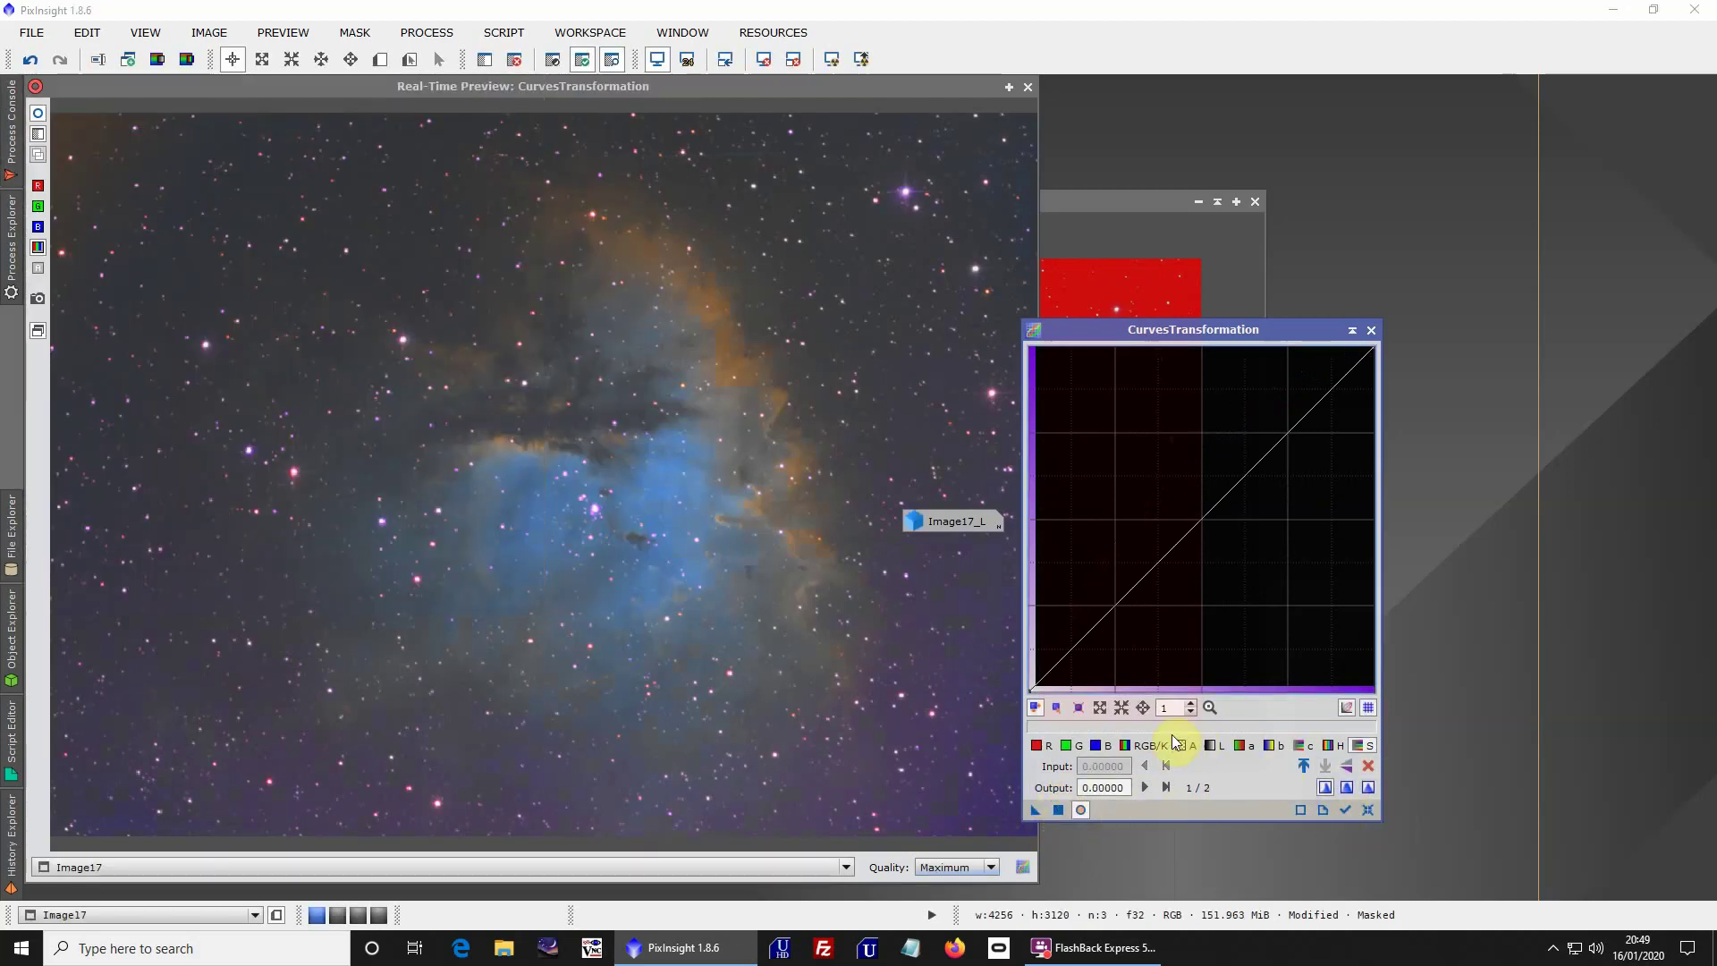
drag(1142, 579, 1167, 551)
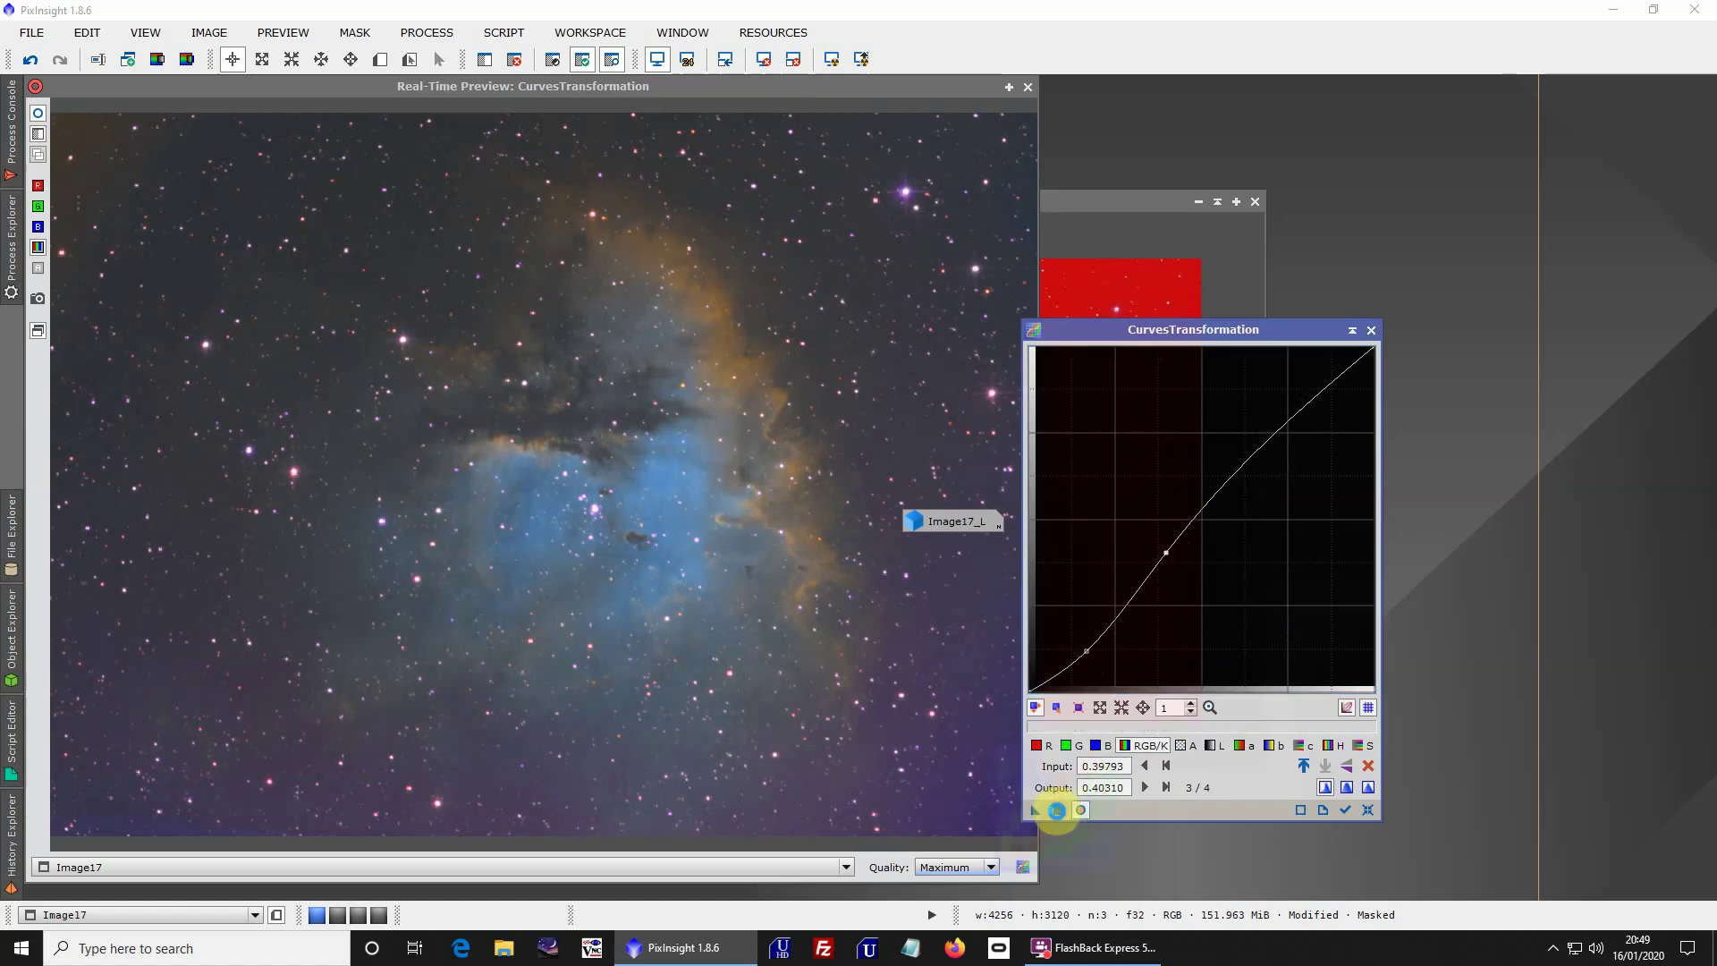
click(1056, 810)
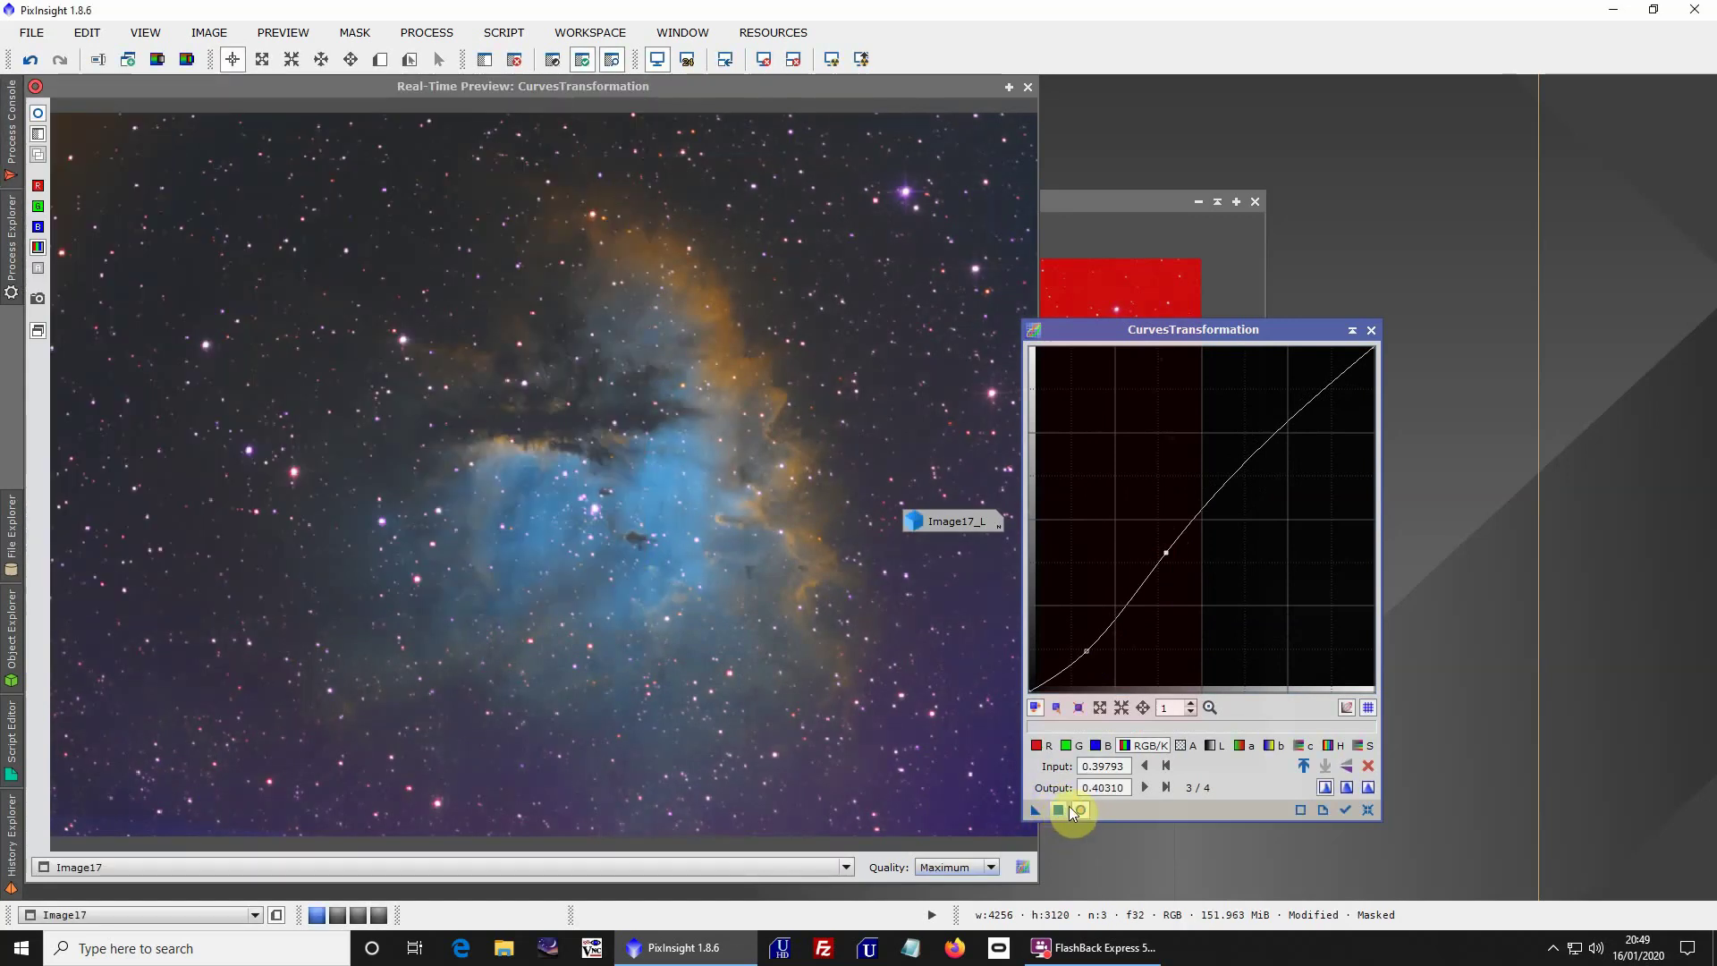
click(1367, 807)
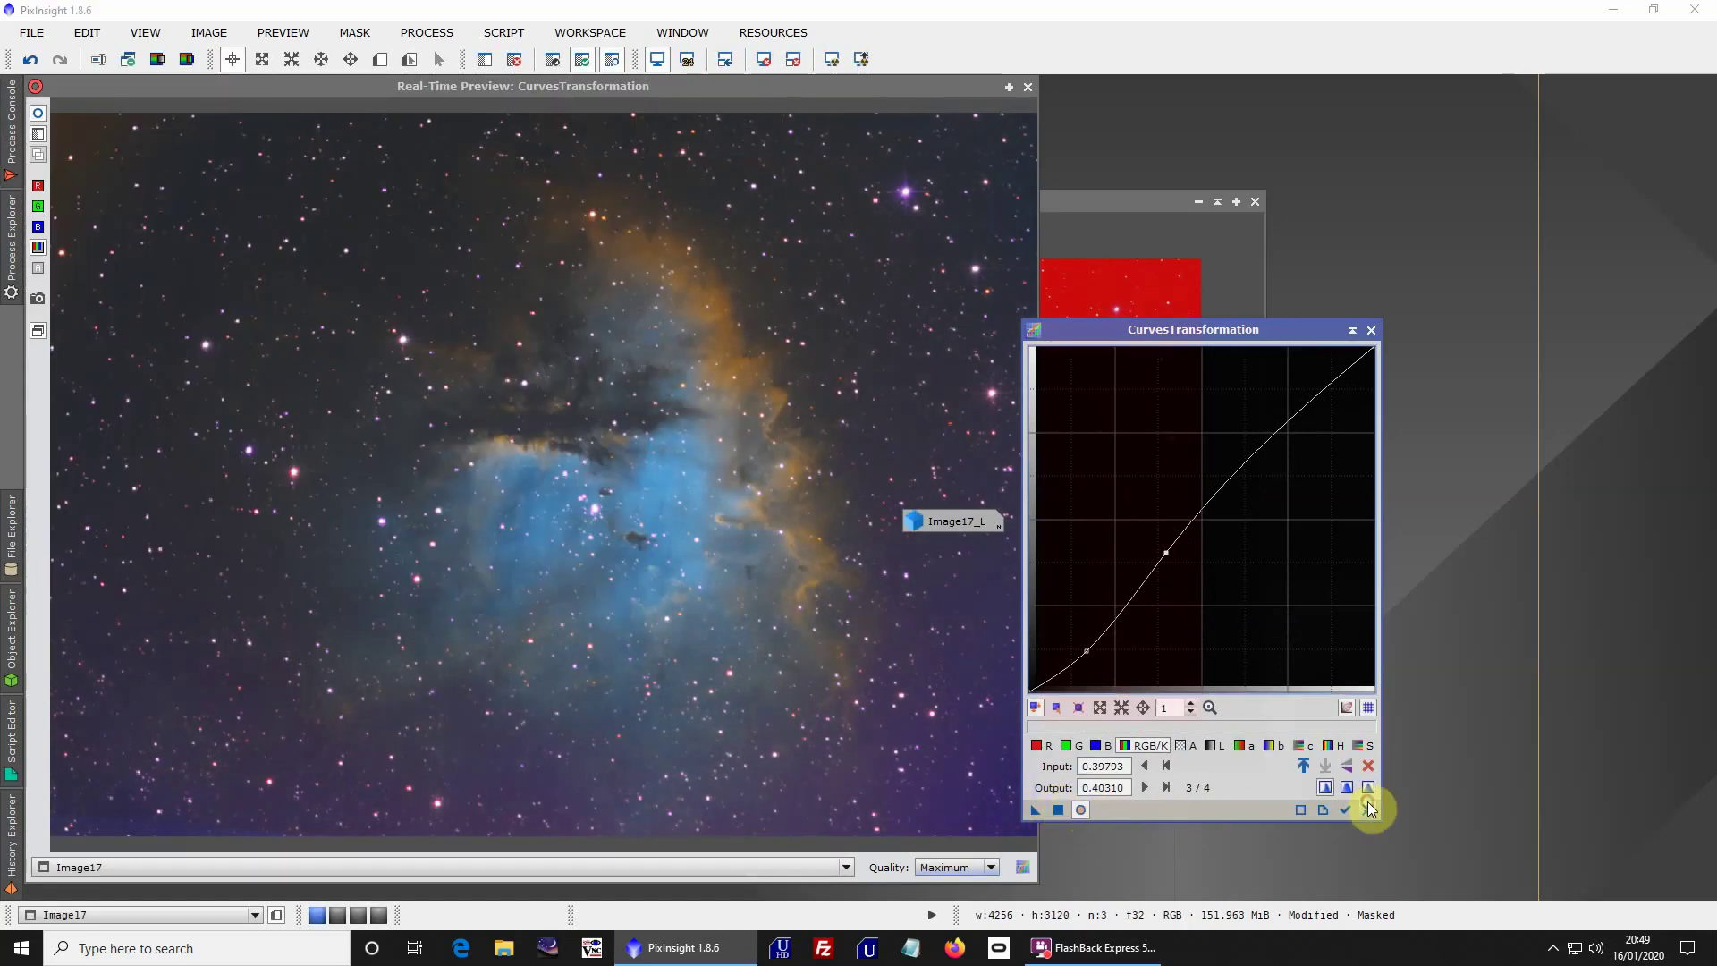
Lower the green curve and nudge a red curve point, apply to Image17, then reset the curve
click(1077, 751)
drag(1130, 655, 1147, 593)
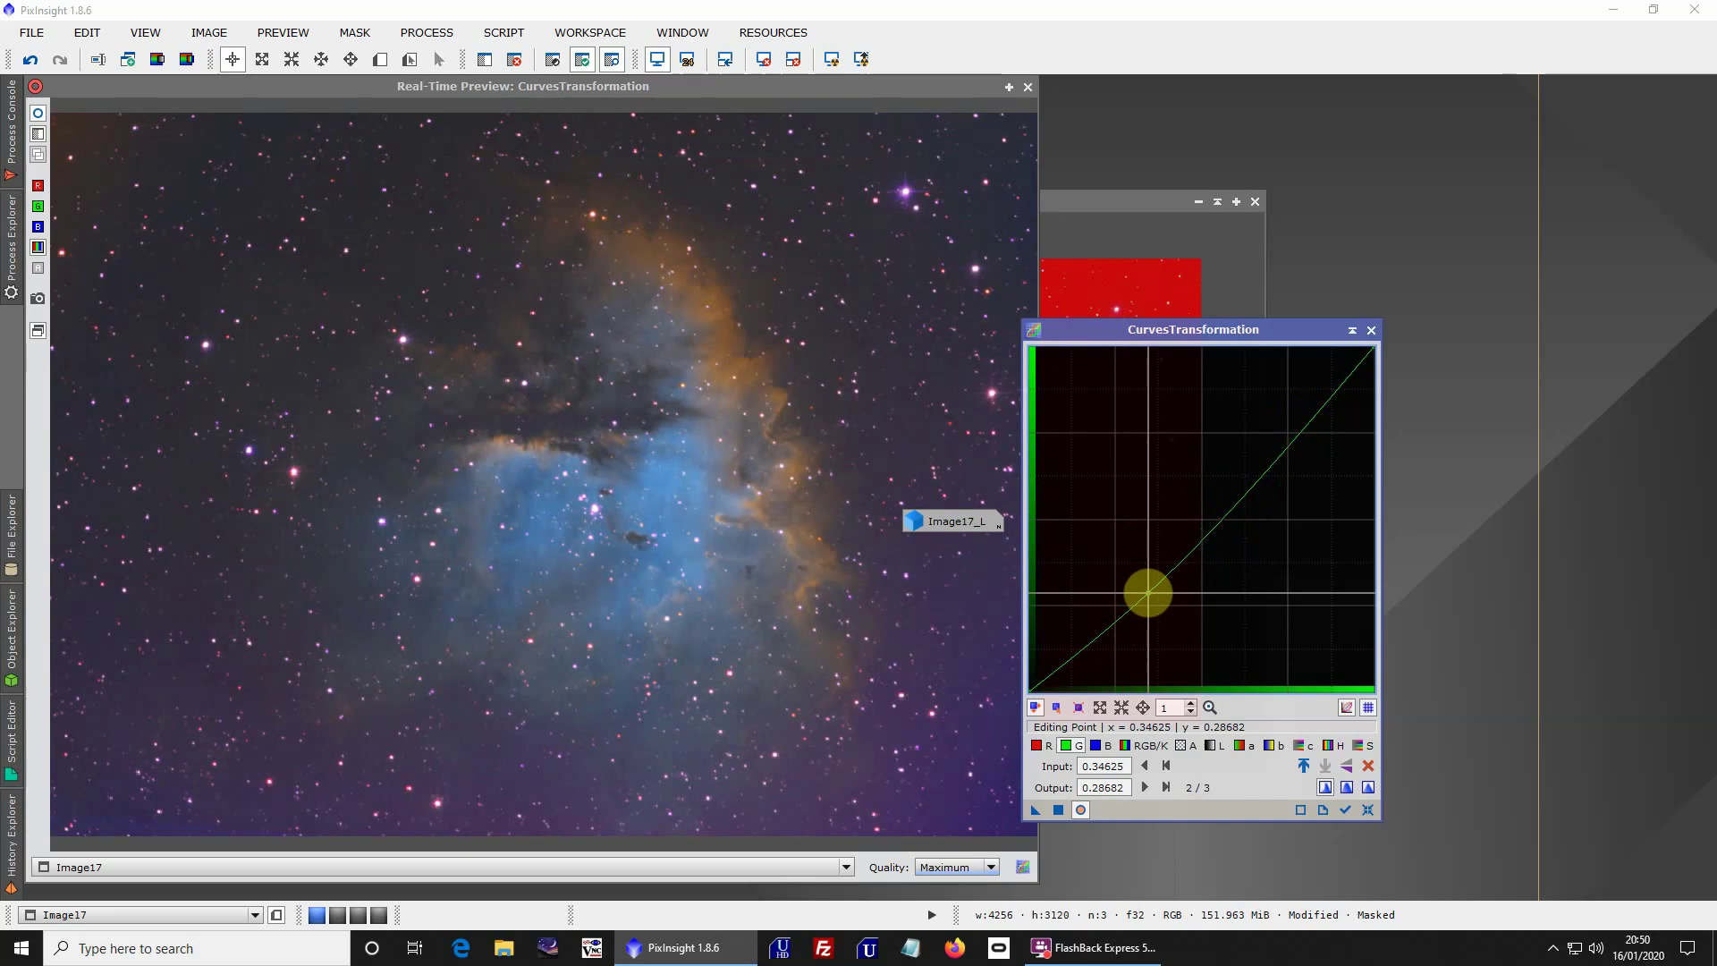
click(1041, 743)
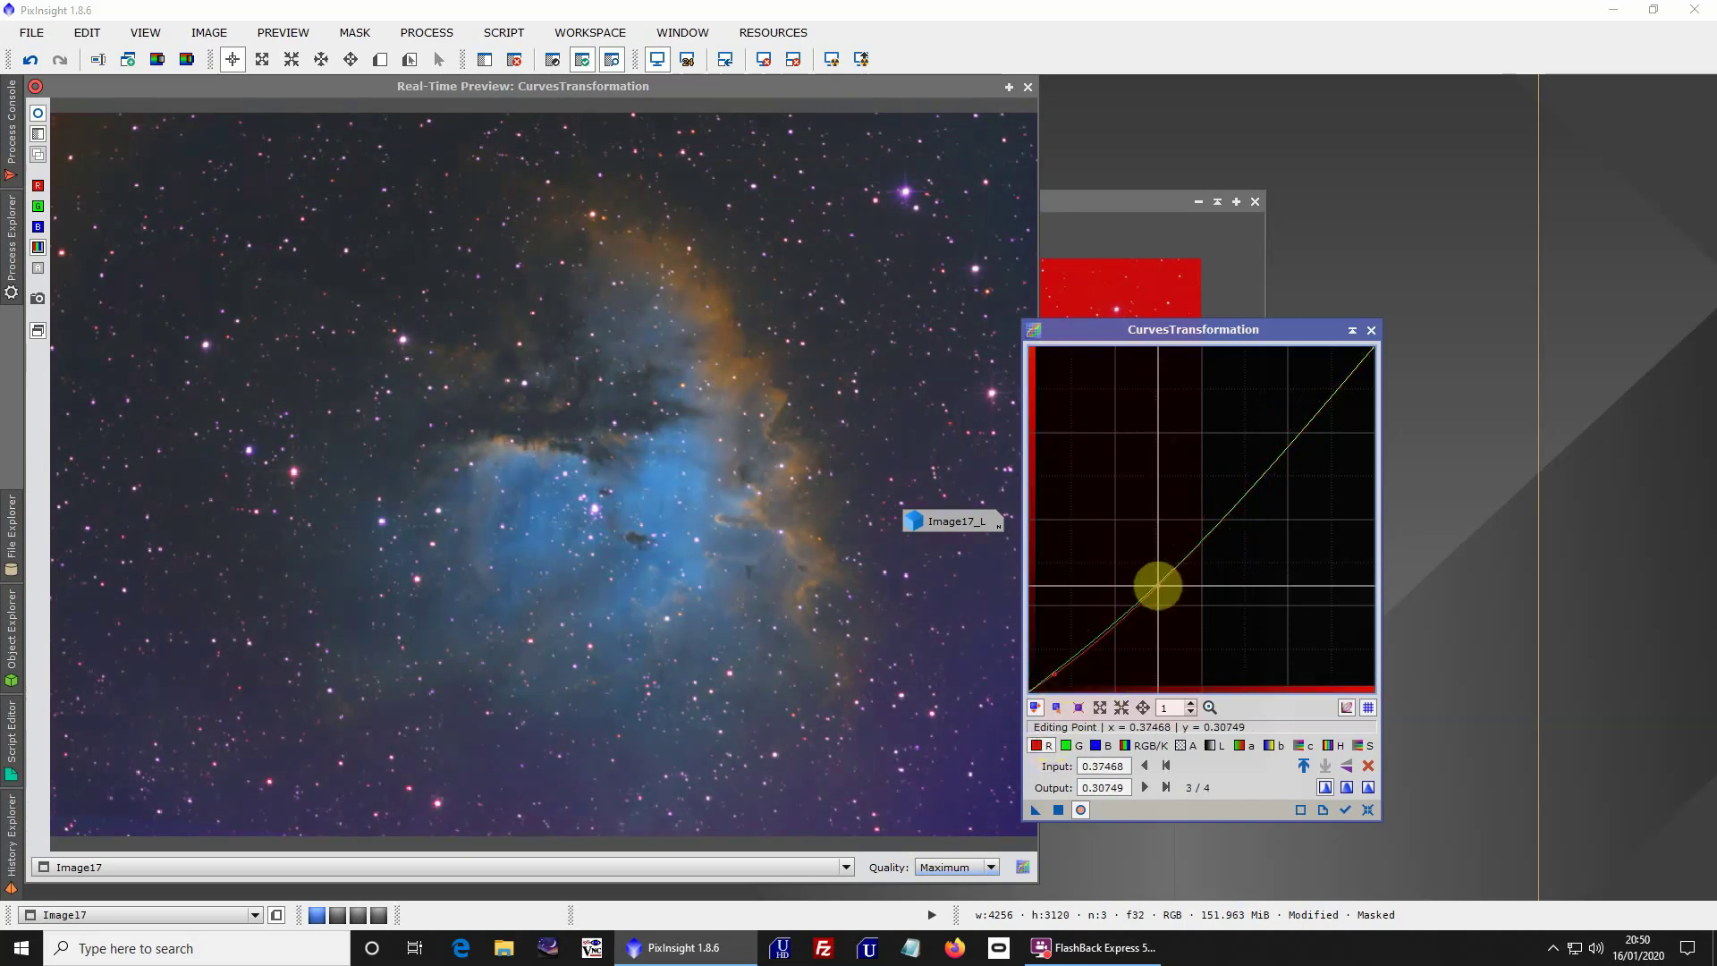
click(1155, 577)
drag(1155, 577, 1159, 579)
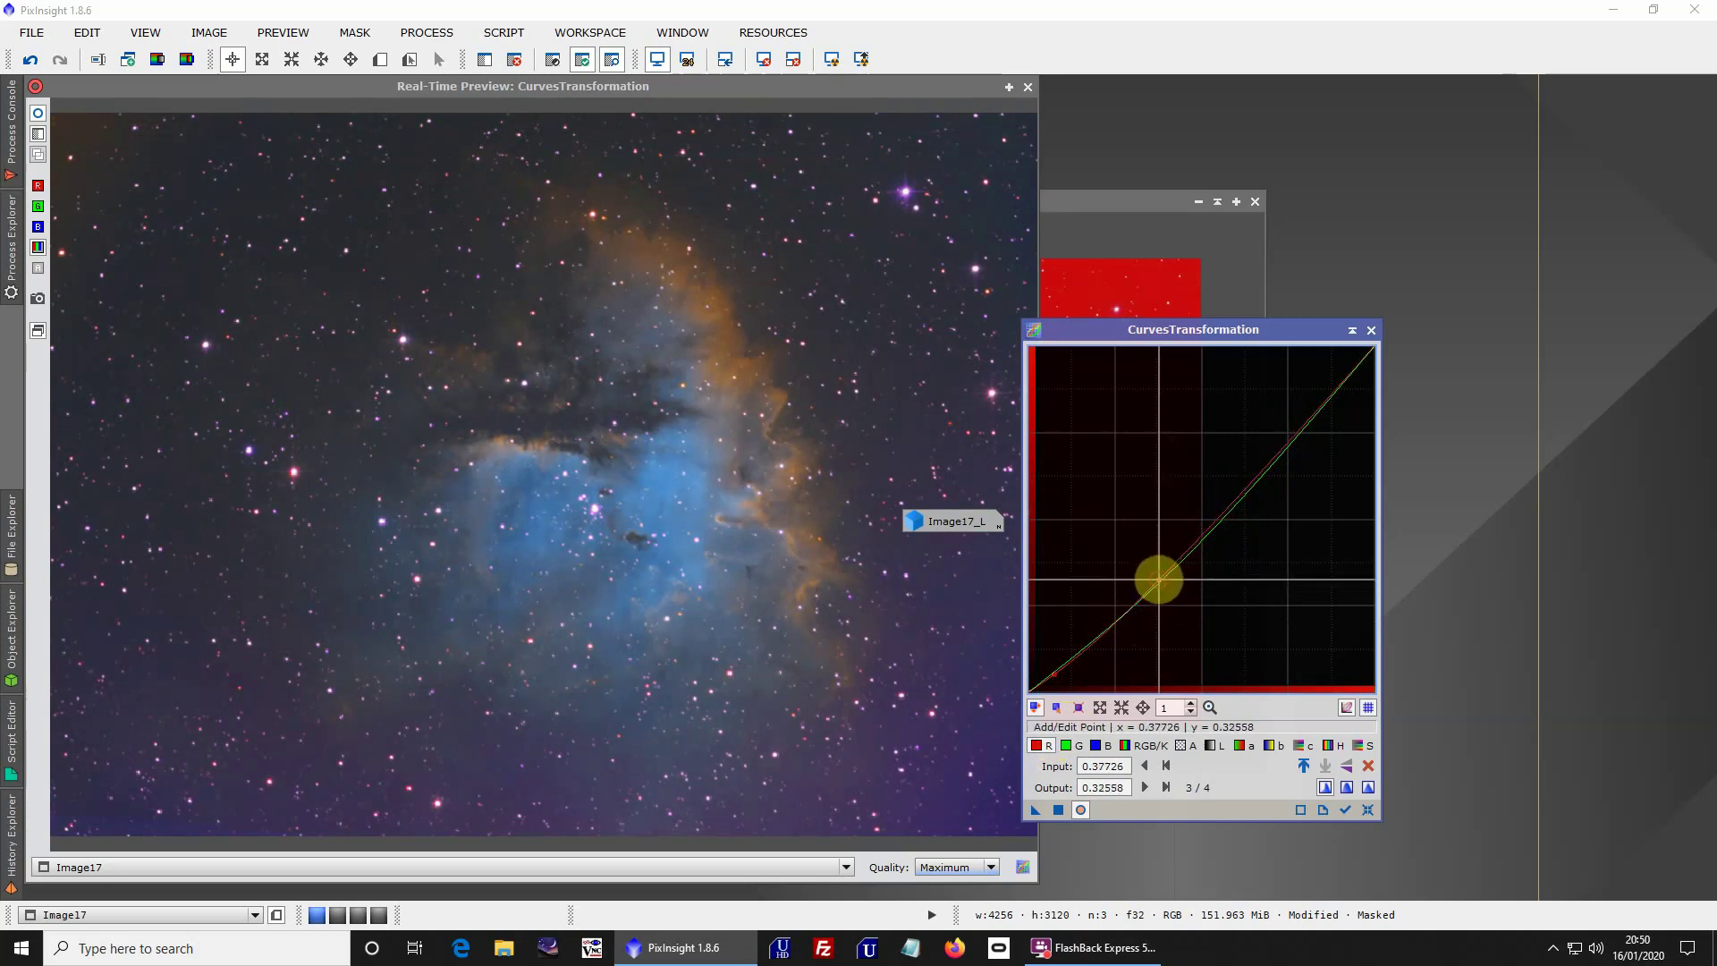
click(1058, 810)
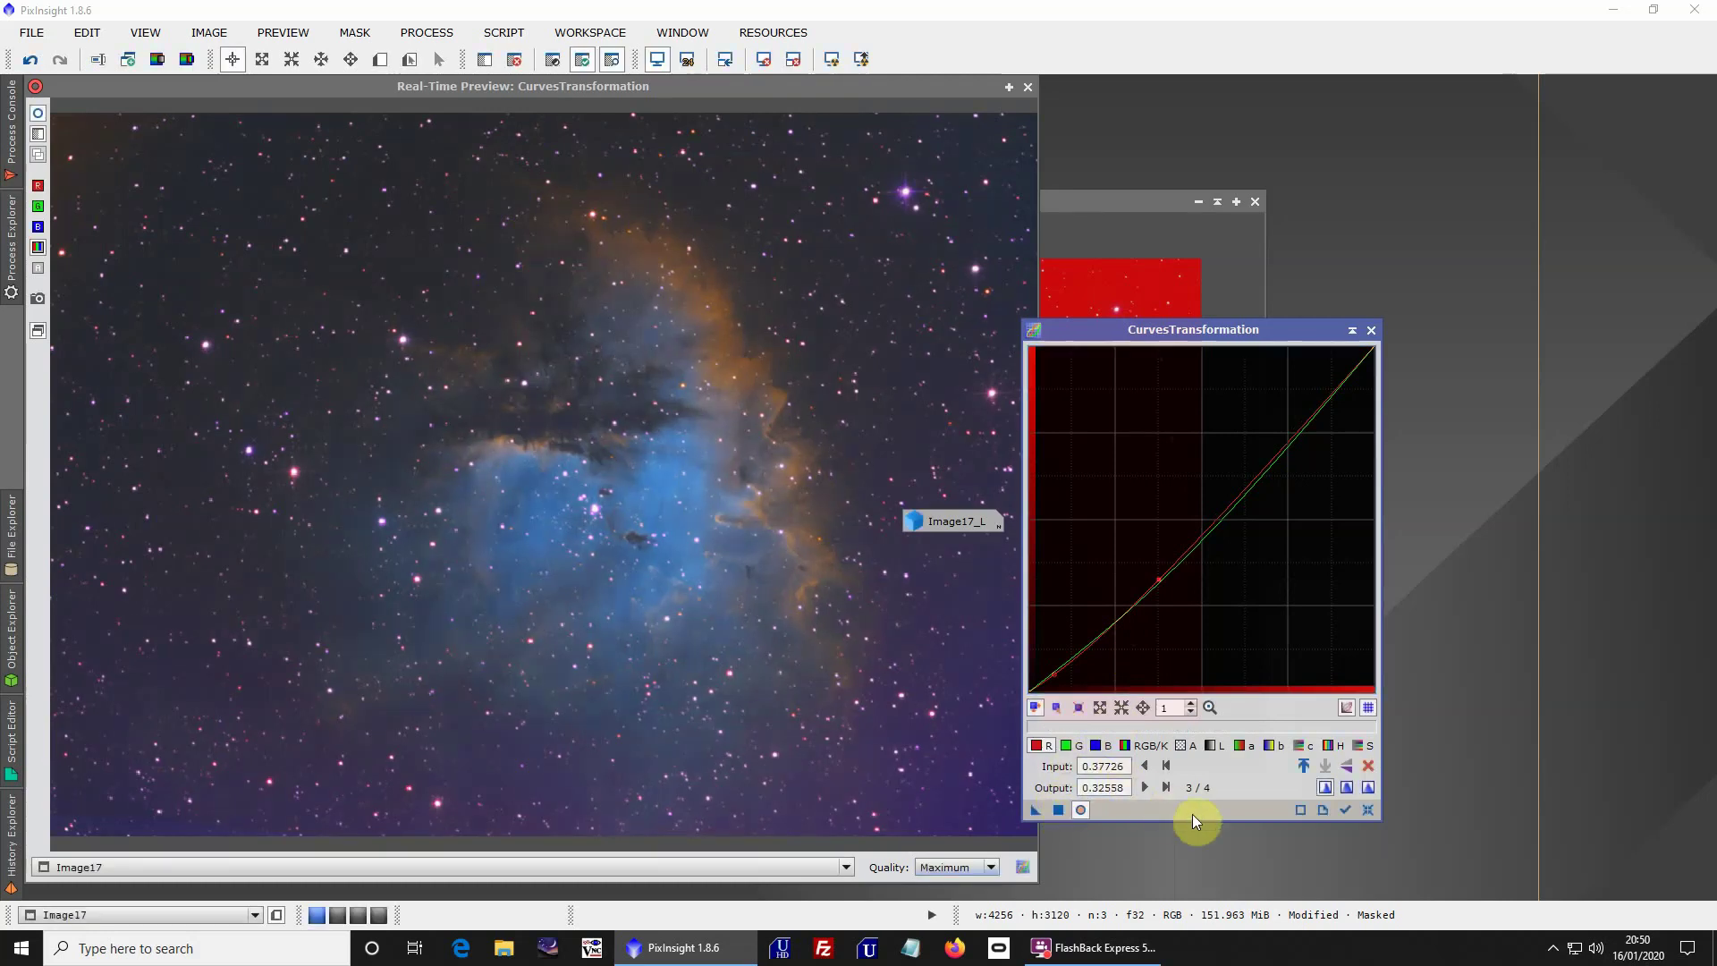
click(1360, 809)
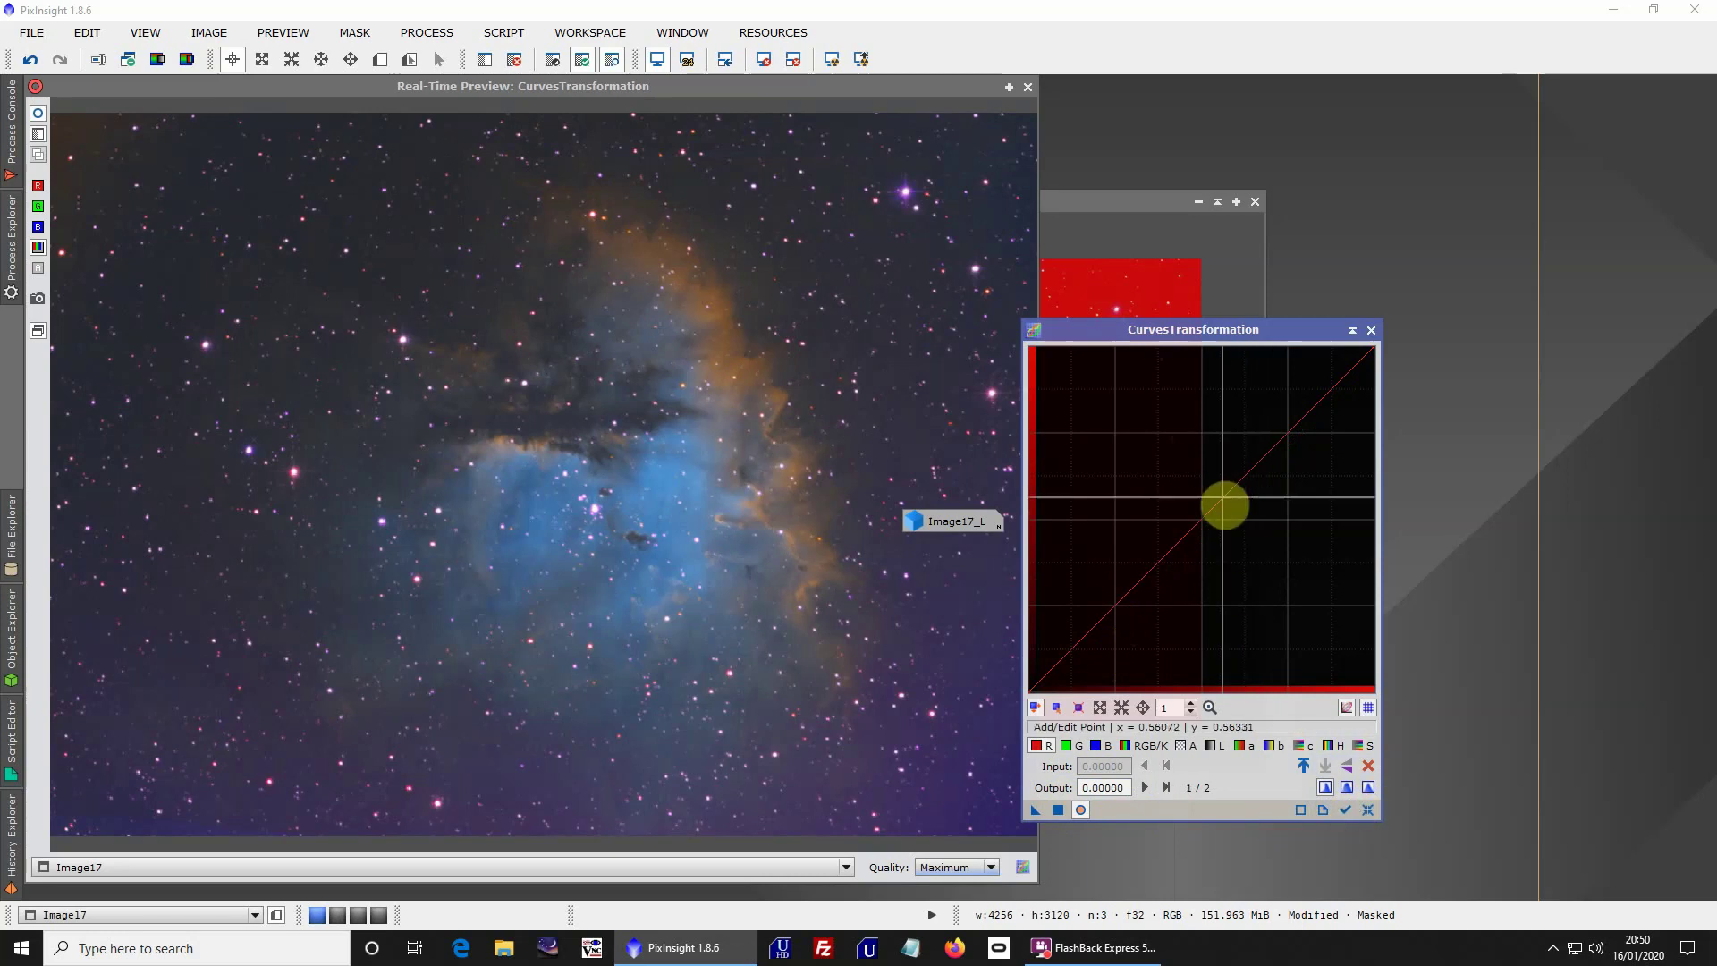
Close CurvesTransformation and its Real-Time Preview, then delete the Image17_L mask icon, confirming Yes
click(1371, 330)
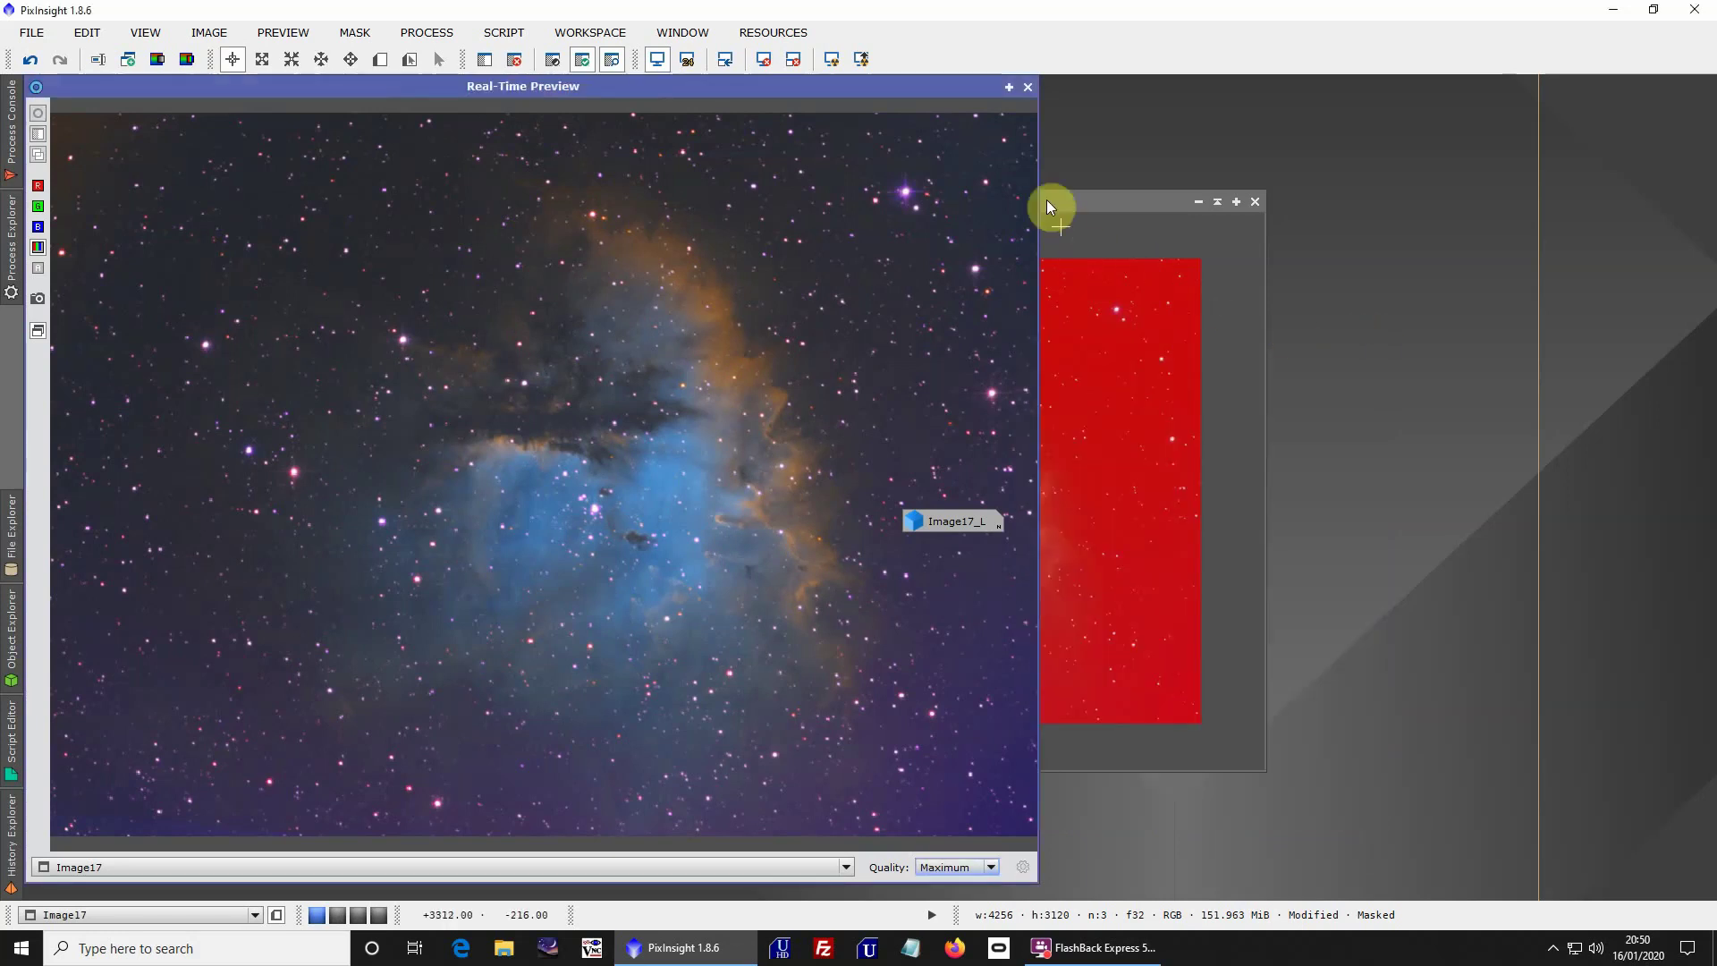
click(1027, 87)
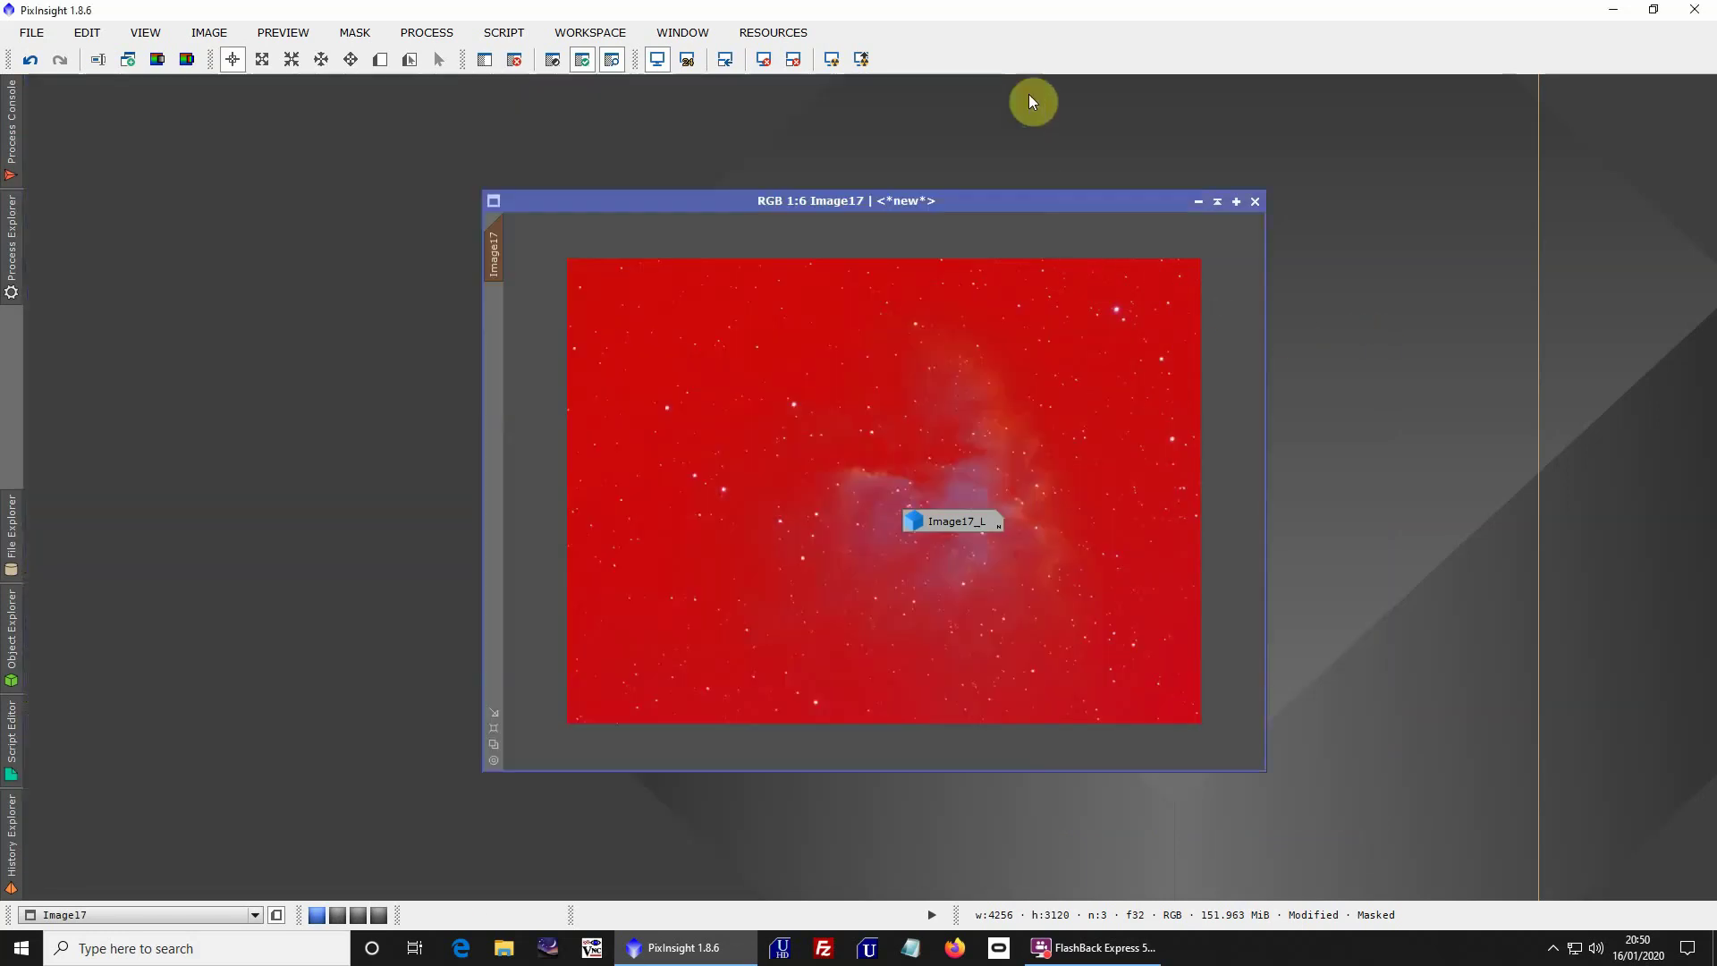
right_click(949, 517)
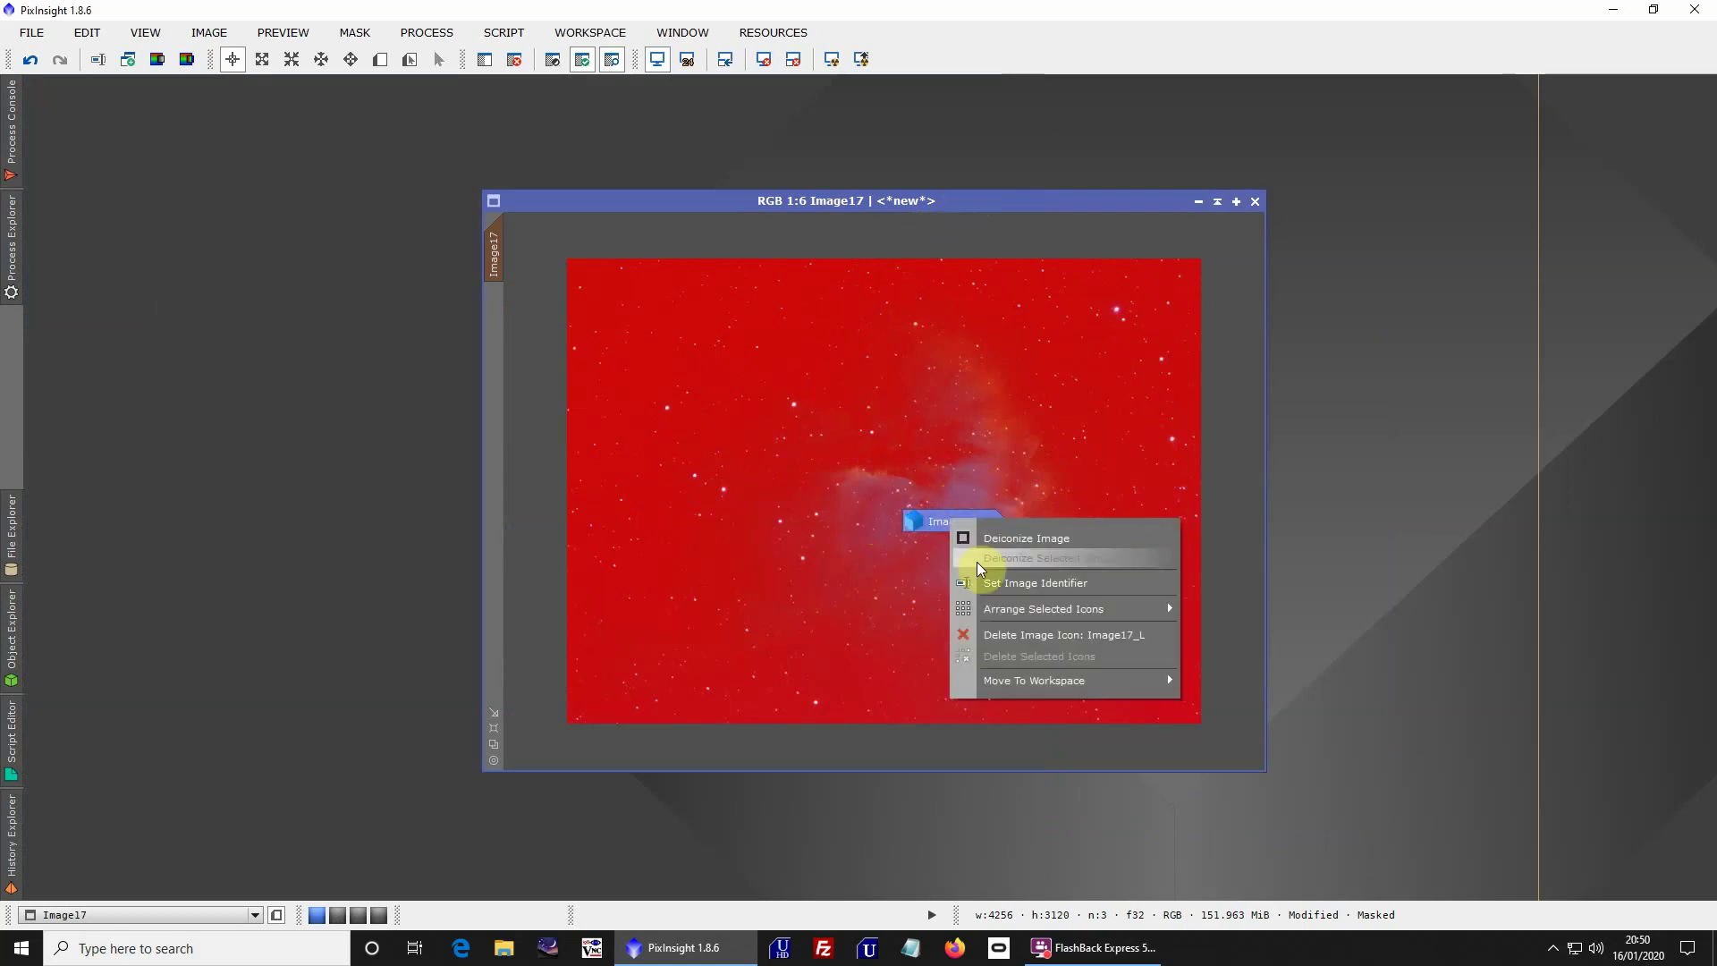
click(1029, 634)
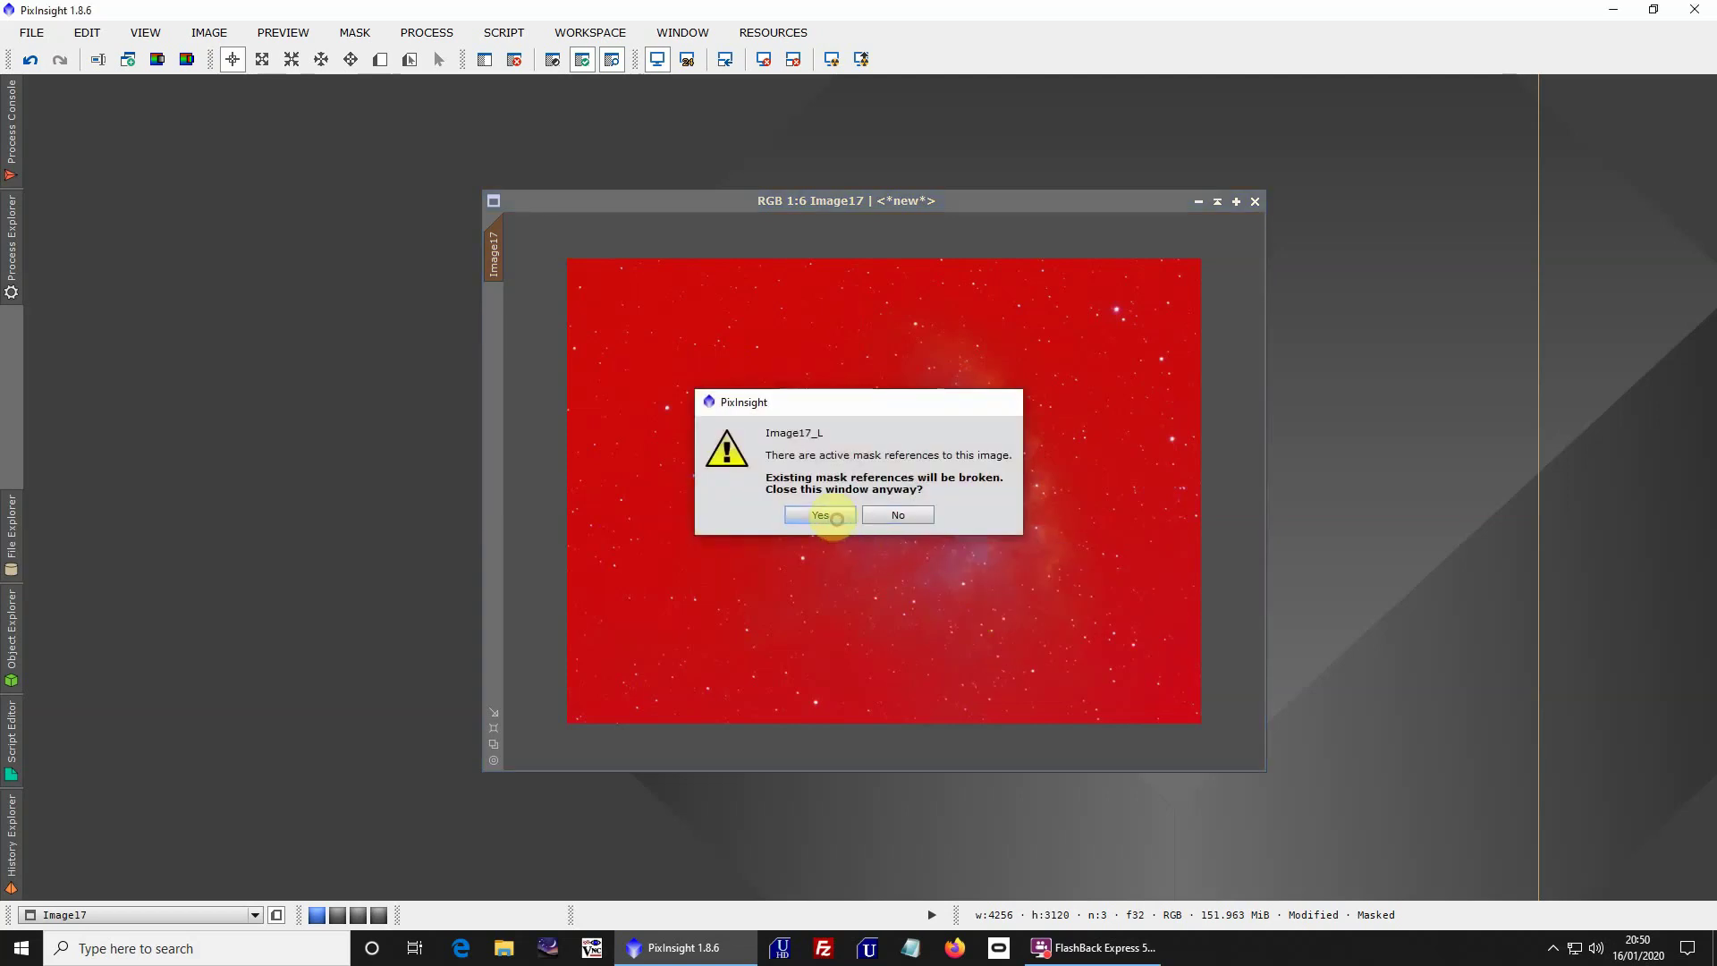
click(827, 515)
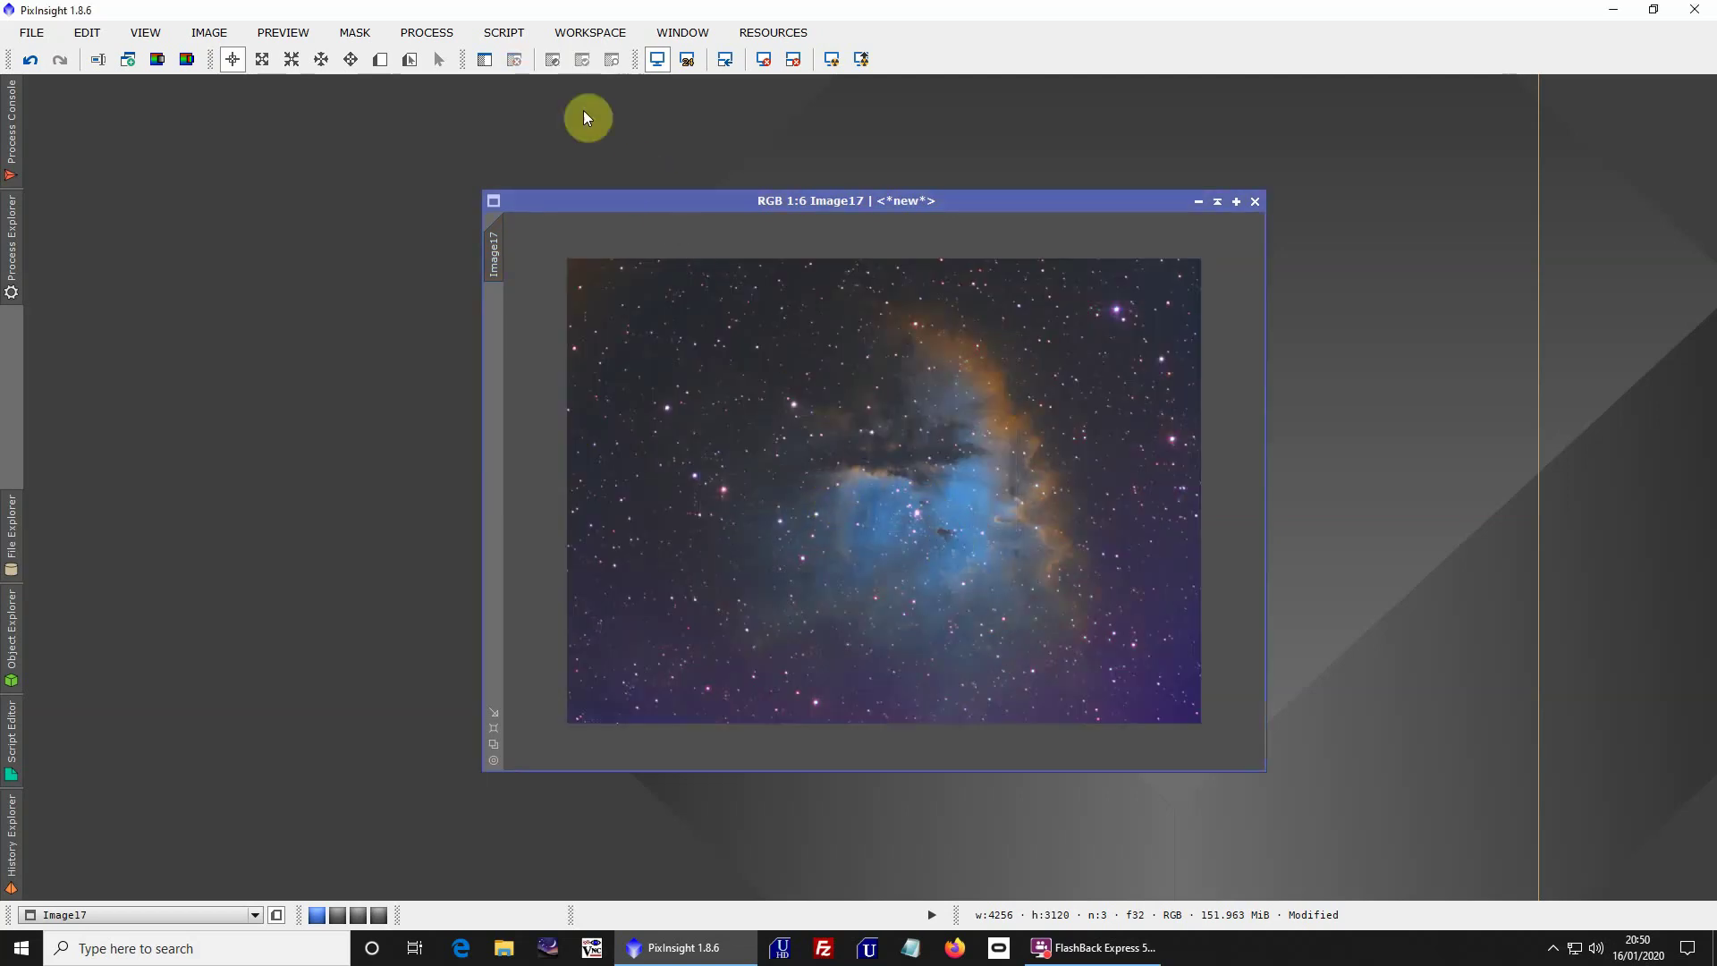
Run AutoScript E) Colour Enhance Background and dismiss the Preview Pallet message
click(504, 32)
mouse_move(597, 61)
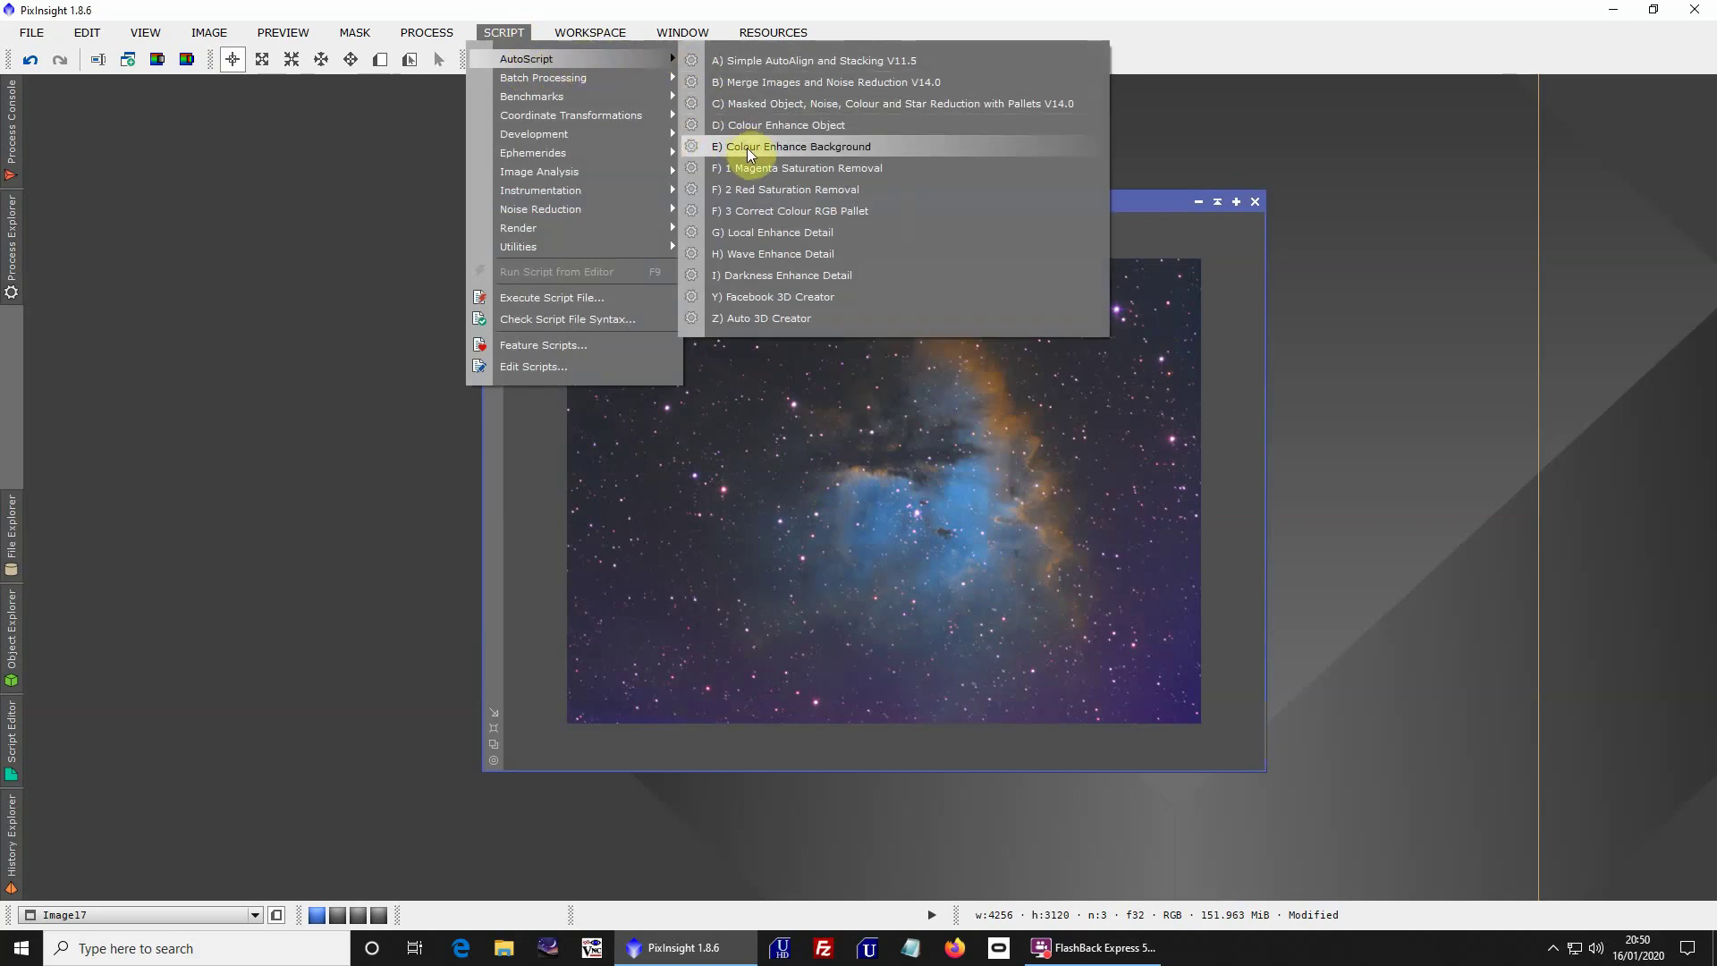
click(771, 149)
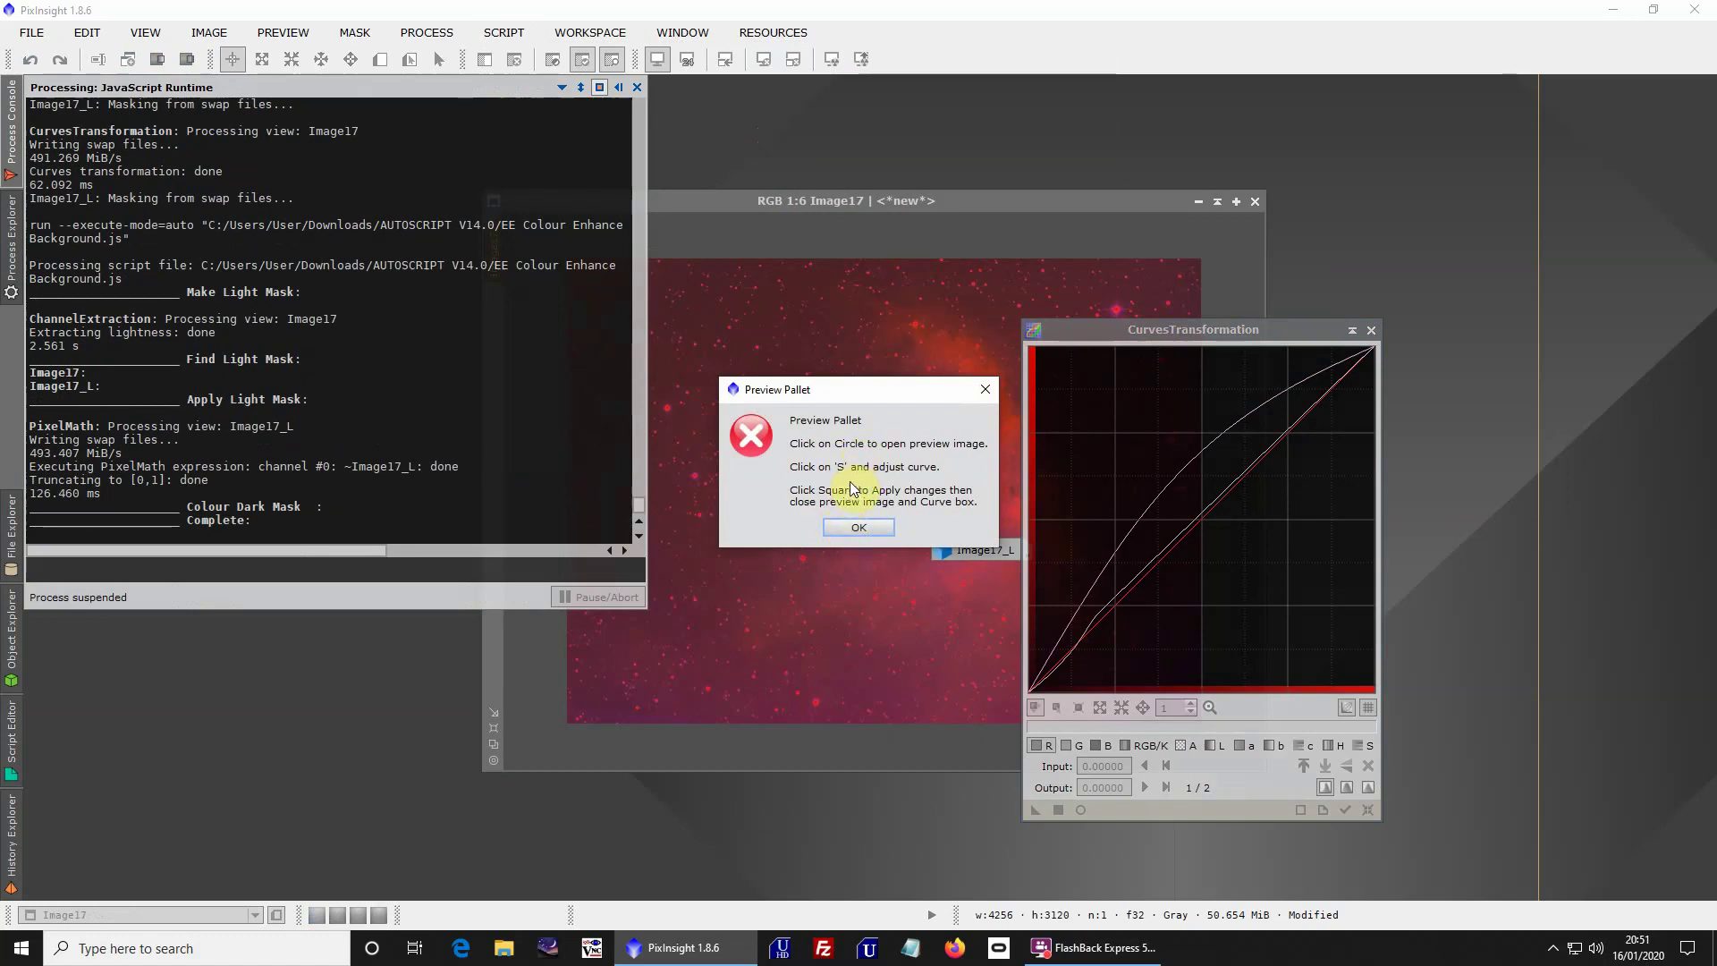
click(849, 531)
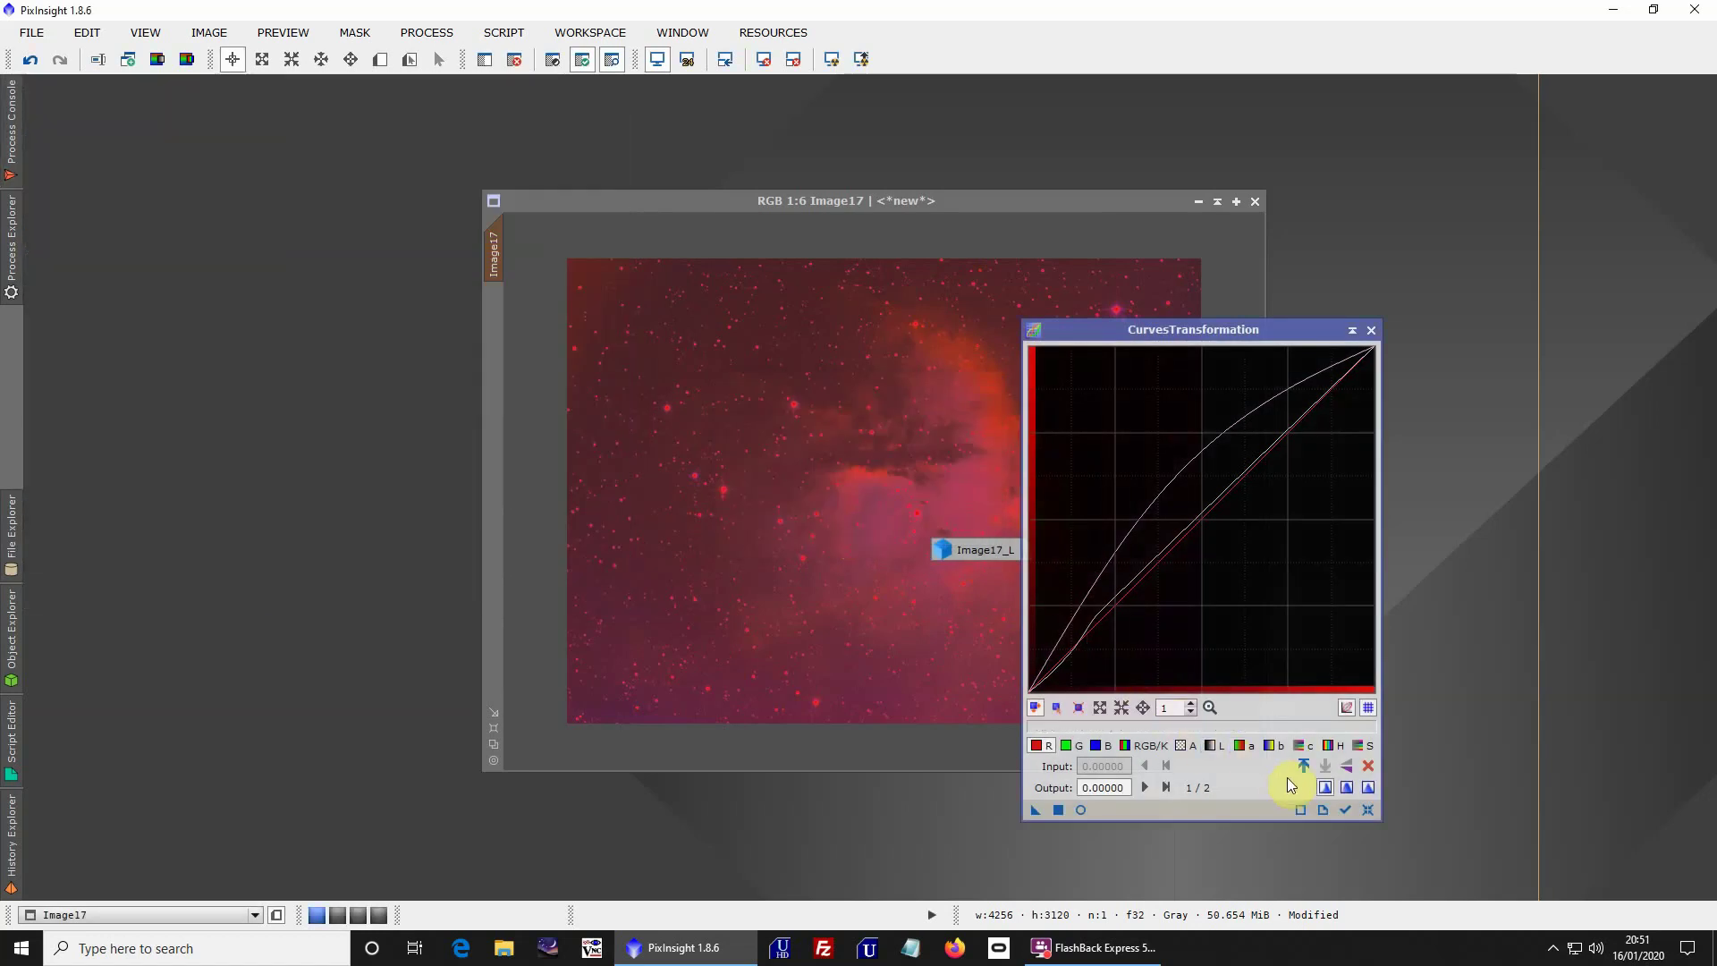
Turn on the Real-Time Preview and pull the saturation curve down to desaturate the dark areas
click(1080, 809)
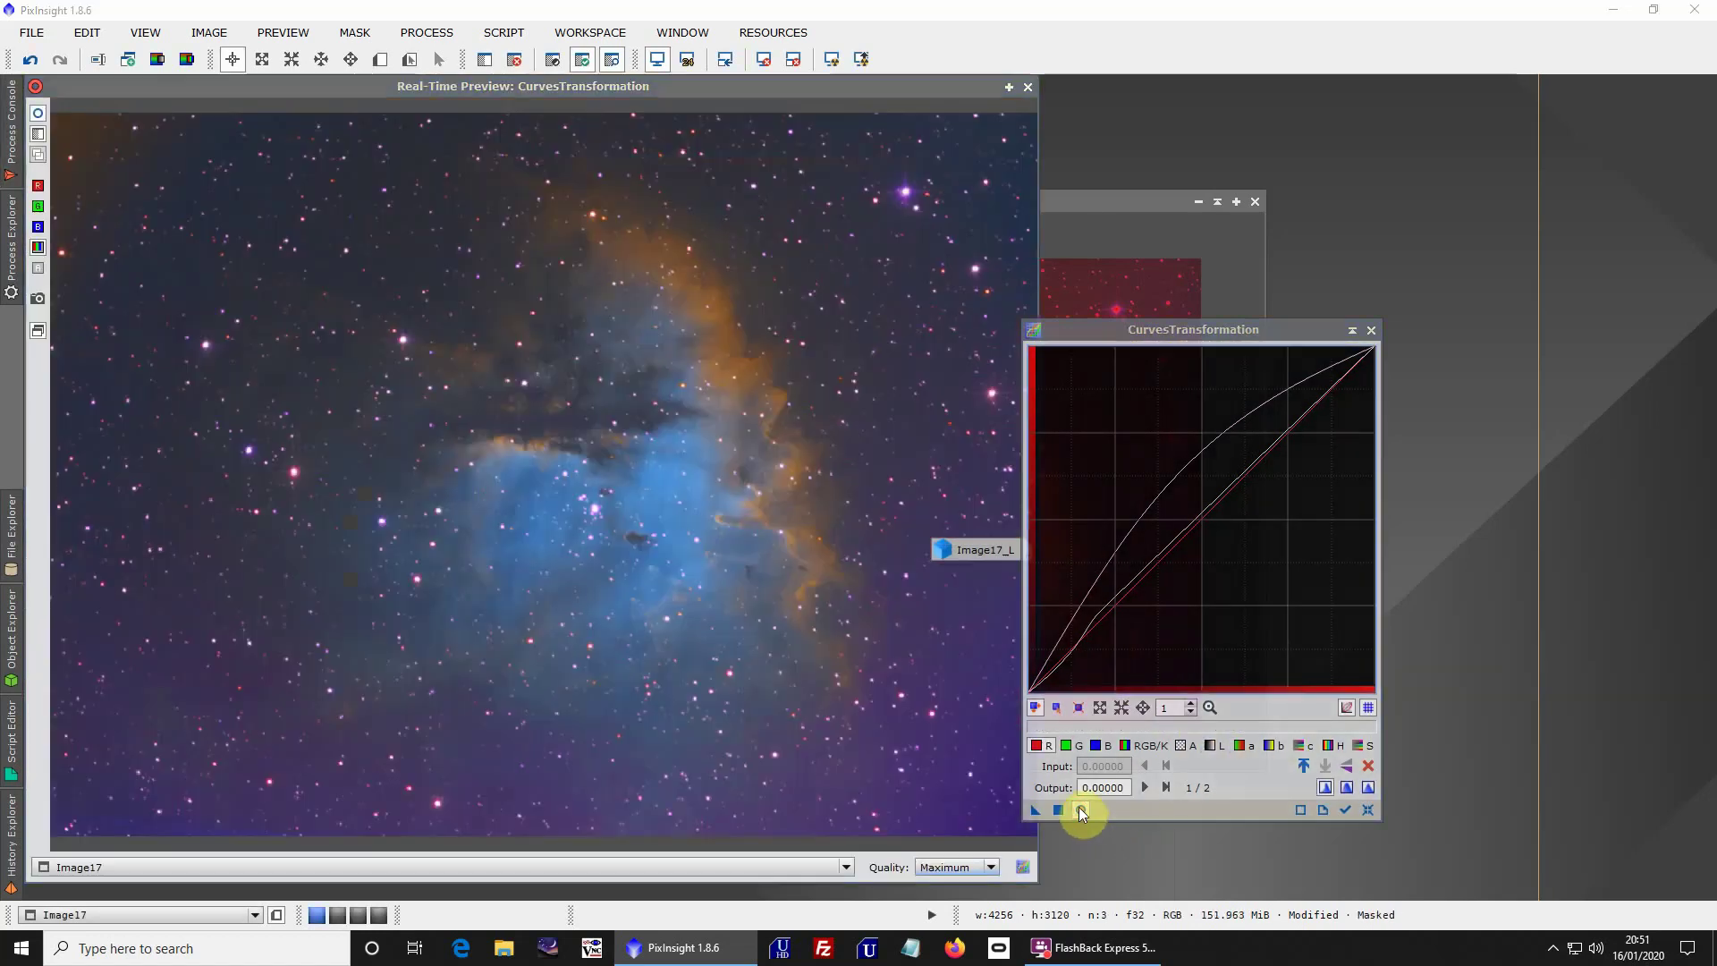
click(1361, 748)
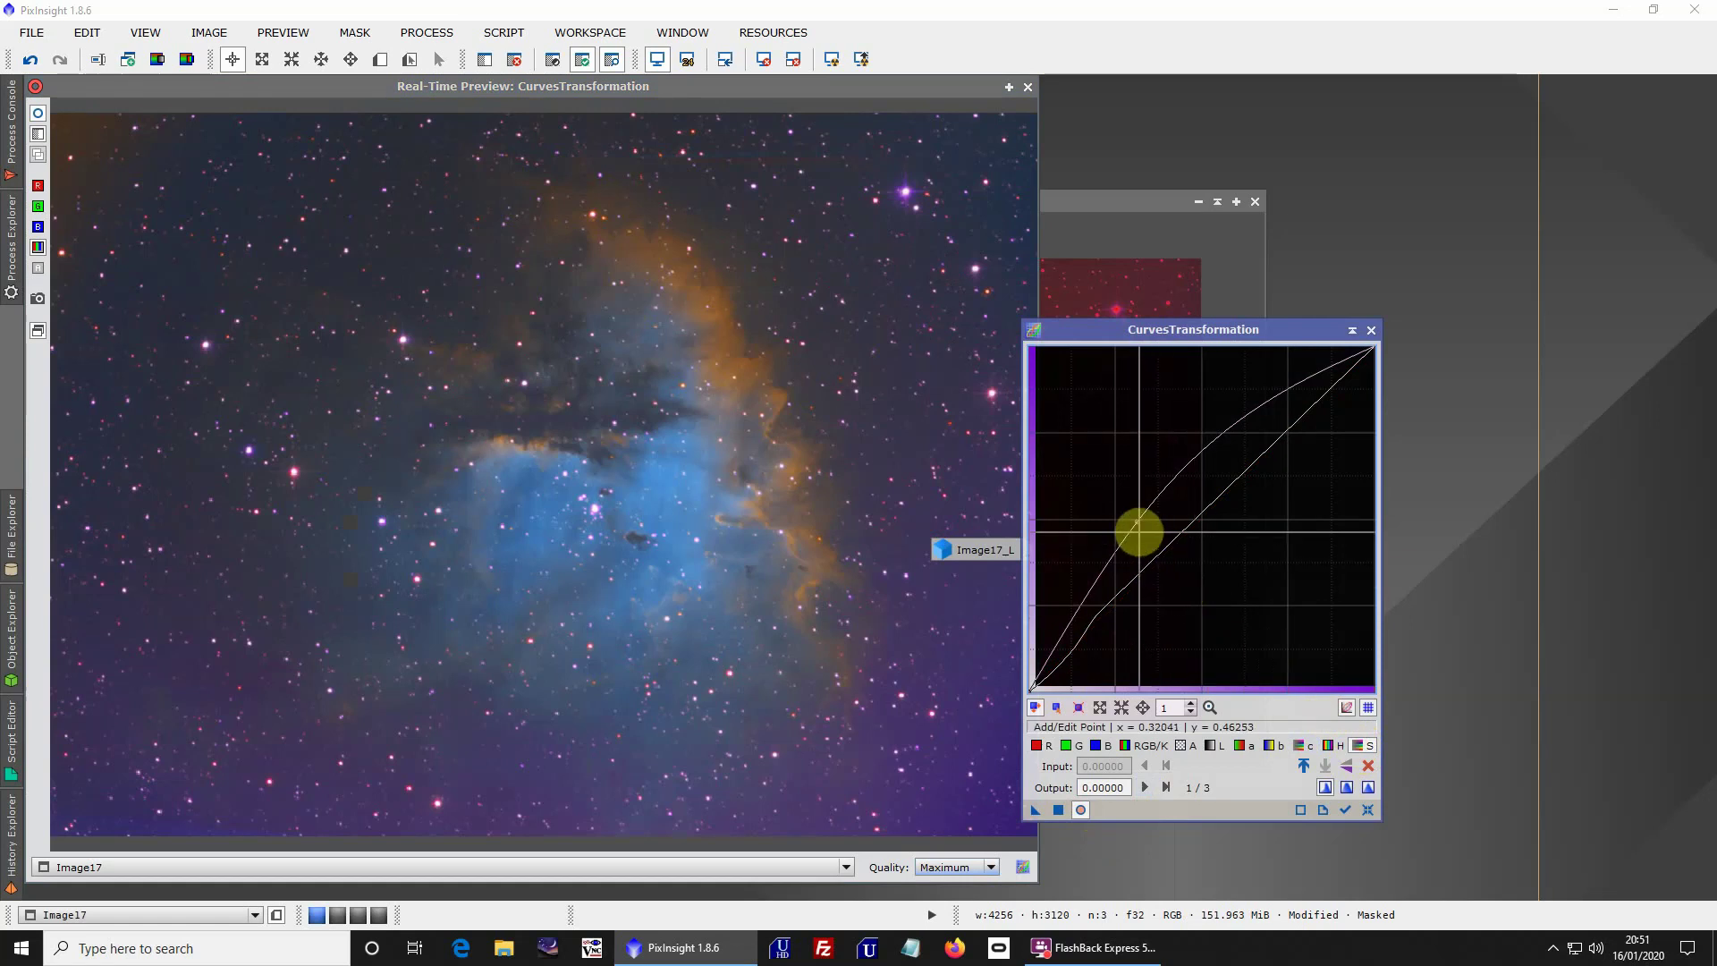
drag(1140, 538, 1177, 585)
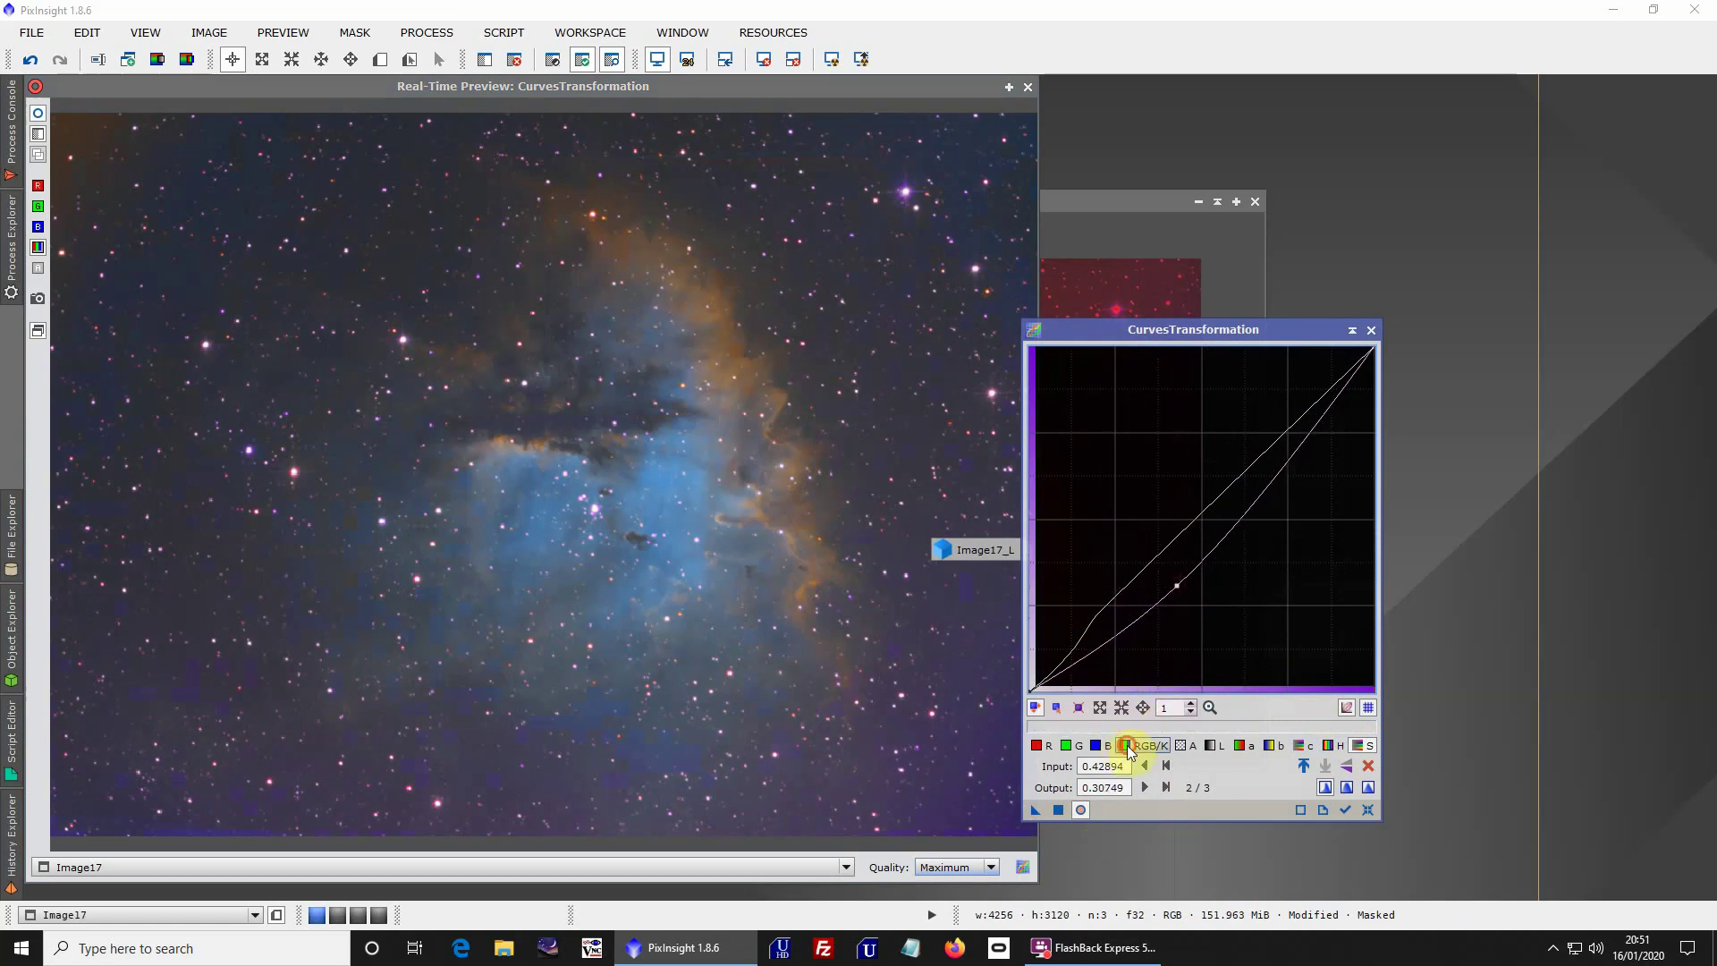
Reset the RGB/K curve and reshape the lightness curve to darken the background
click(1129, 748)
click(1368, 766)
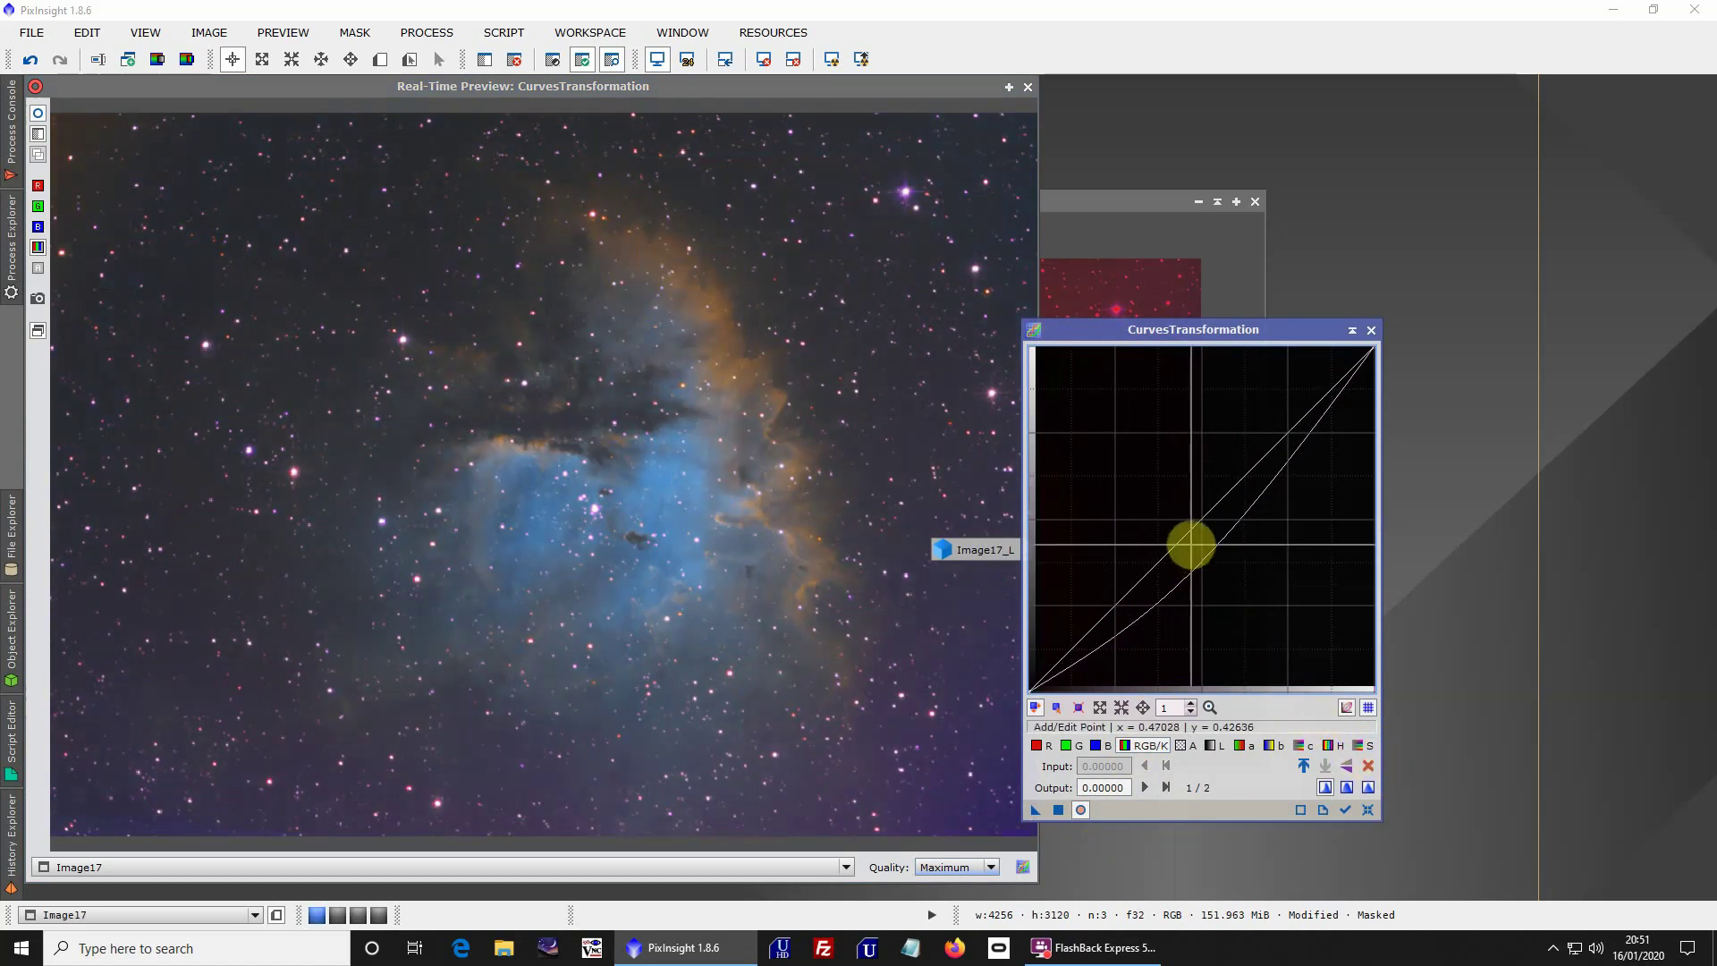
click(1207, 745)
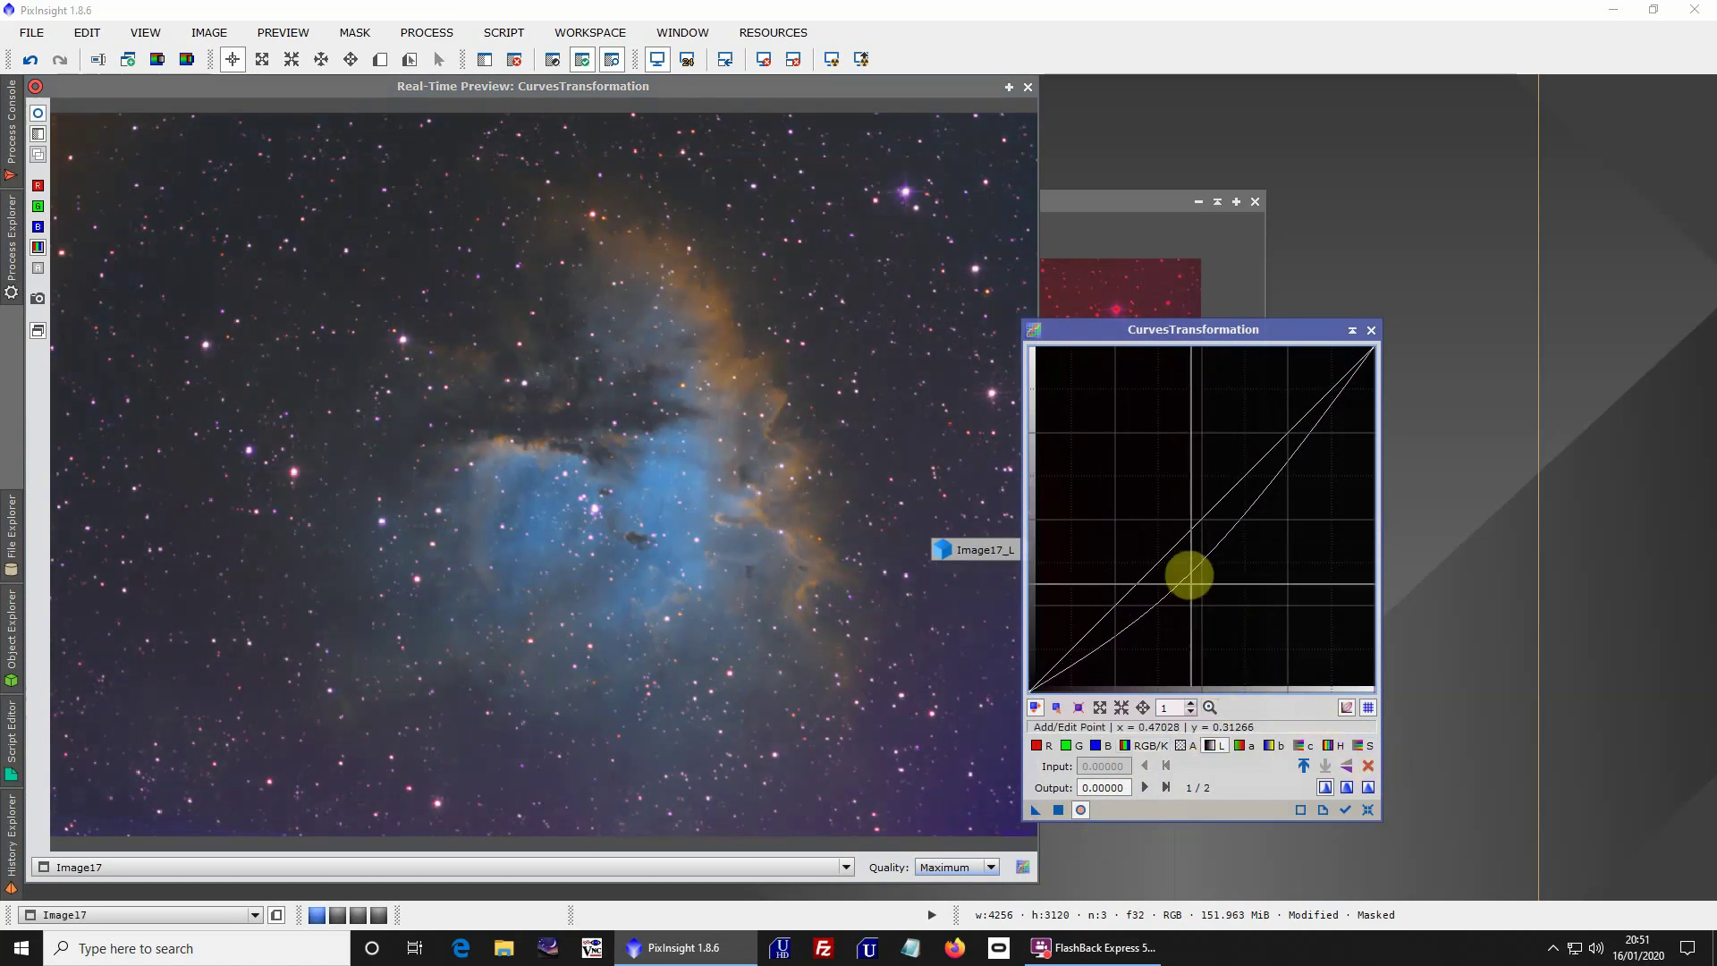
click(1167, 534)
drag(1167, 534, 1260, 437)
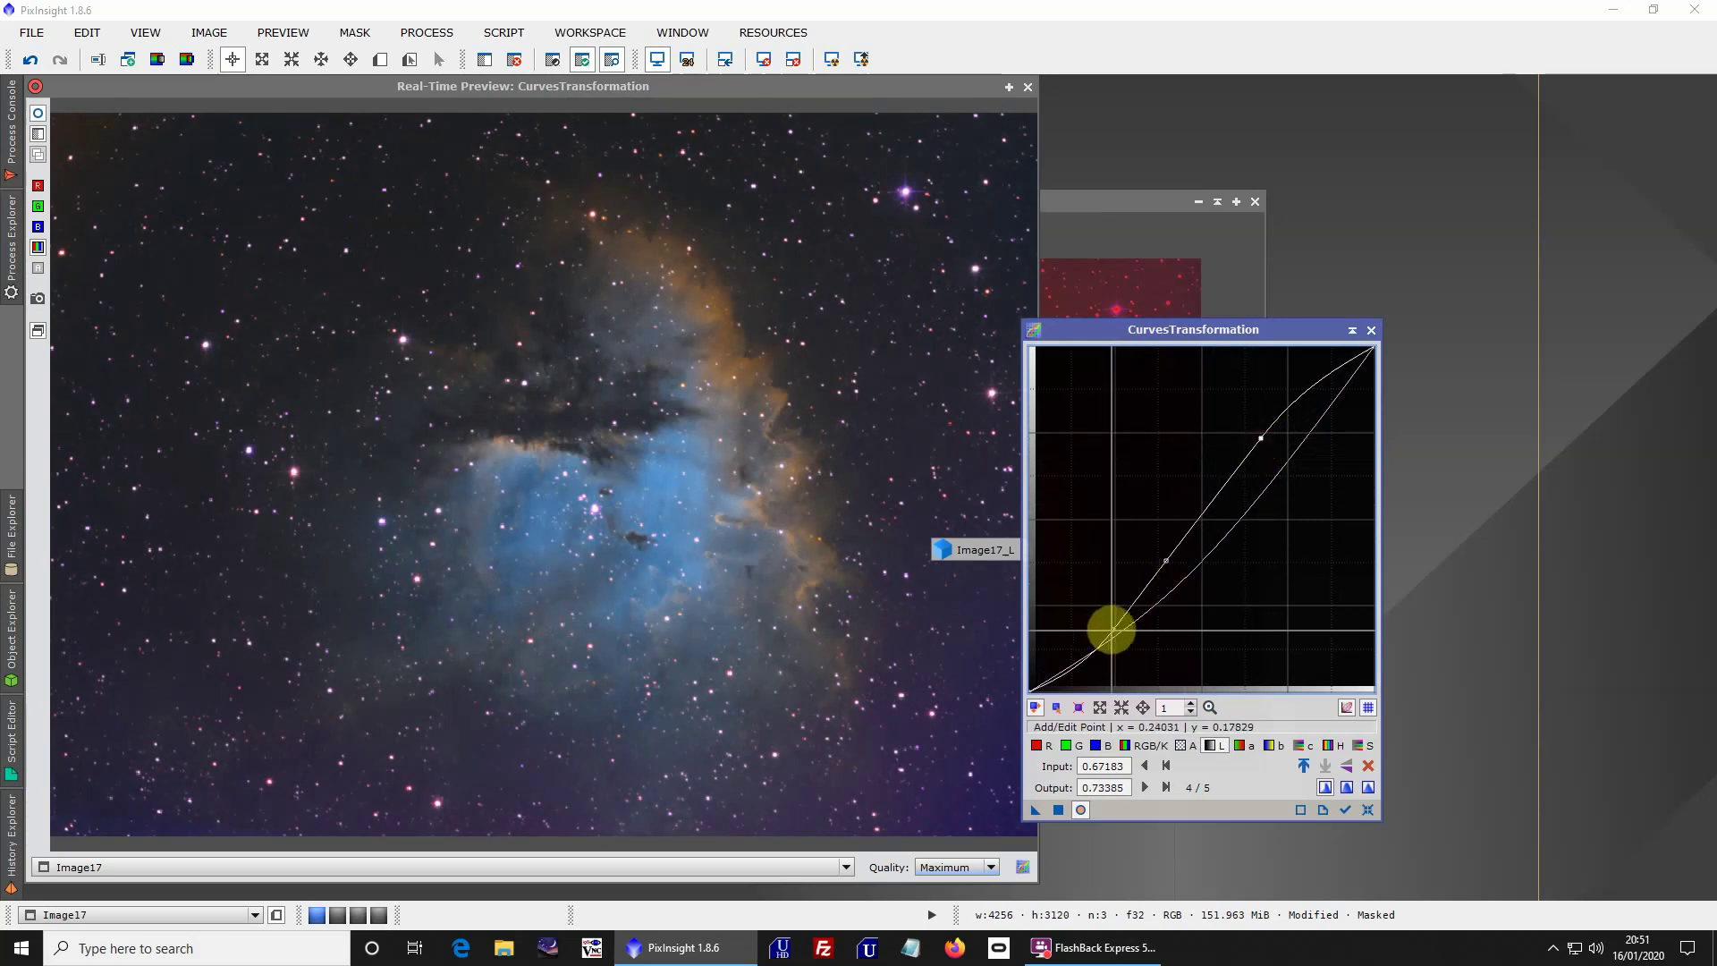
drag(1111, 628, 1098, 637)
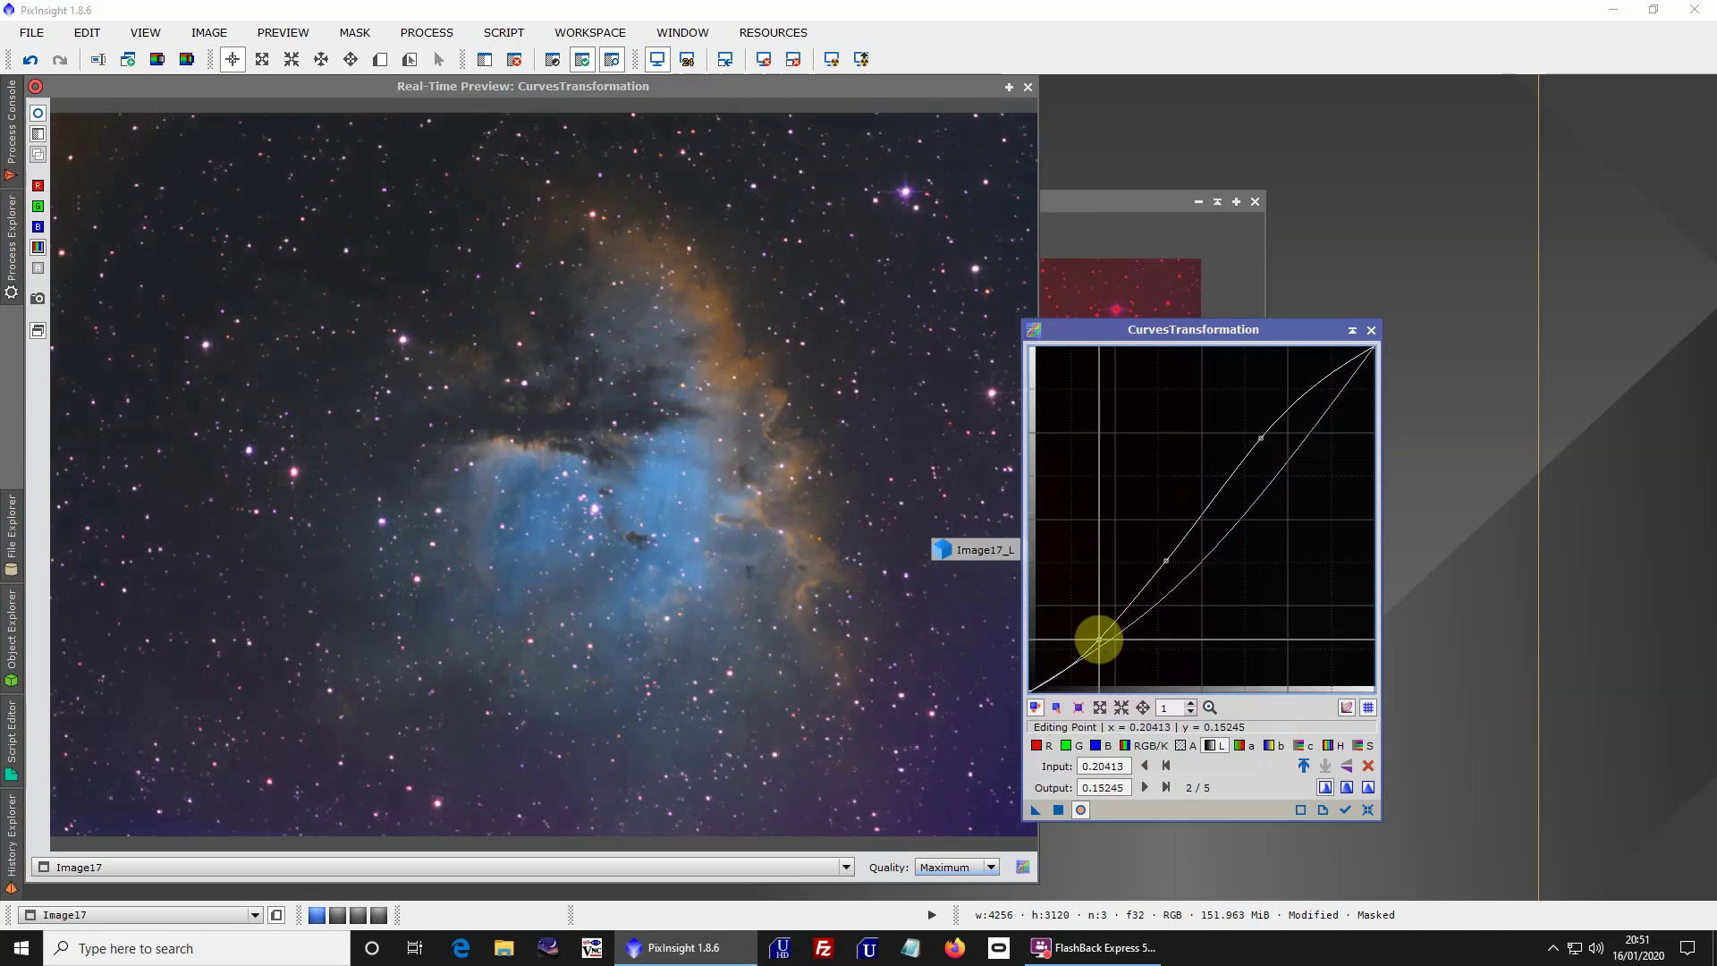
click(1166, 558)
drag(1166, 558, 1156, 550)
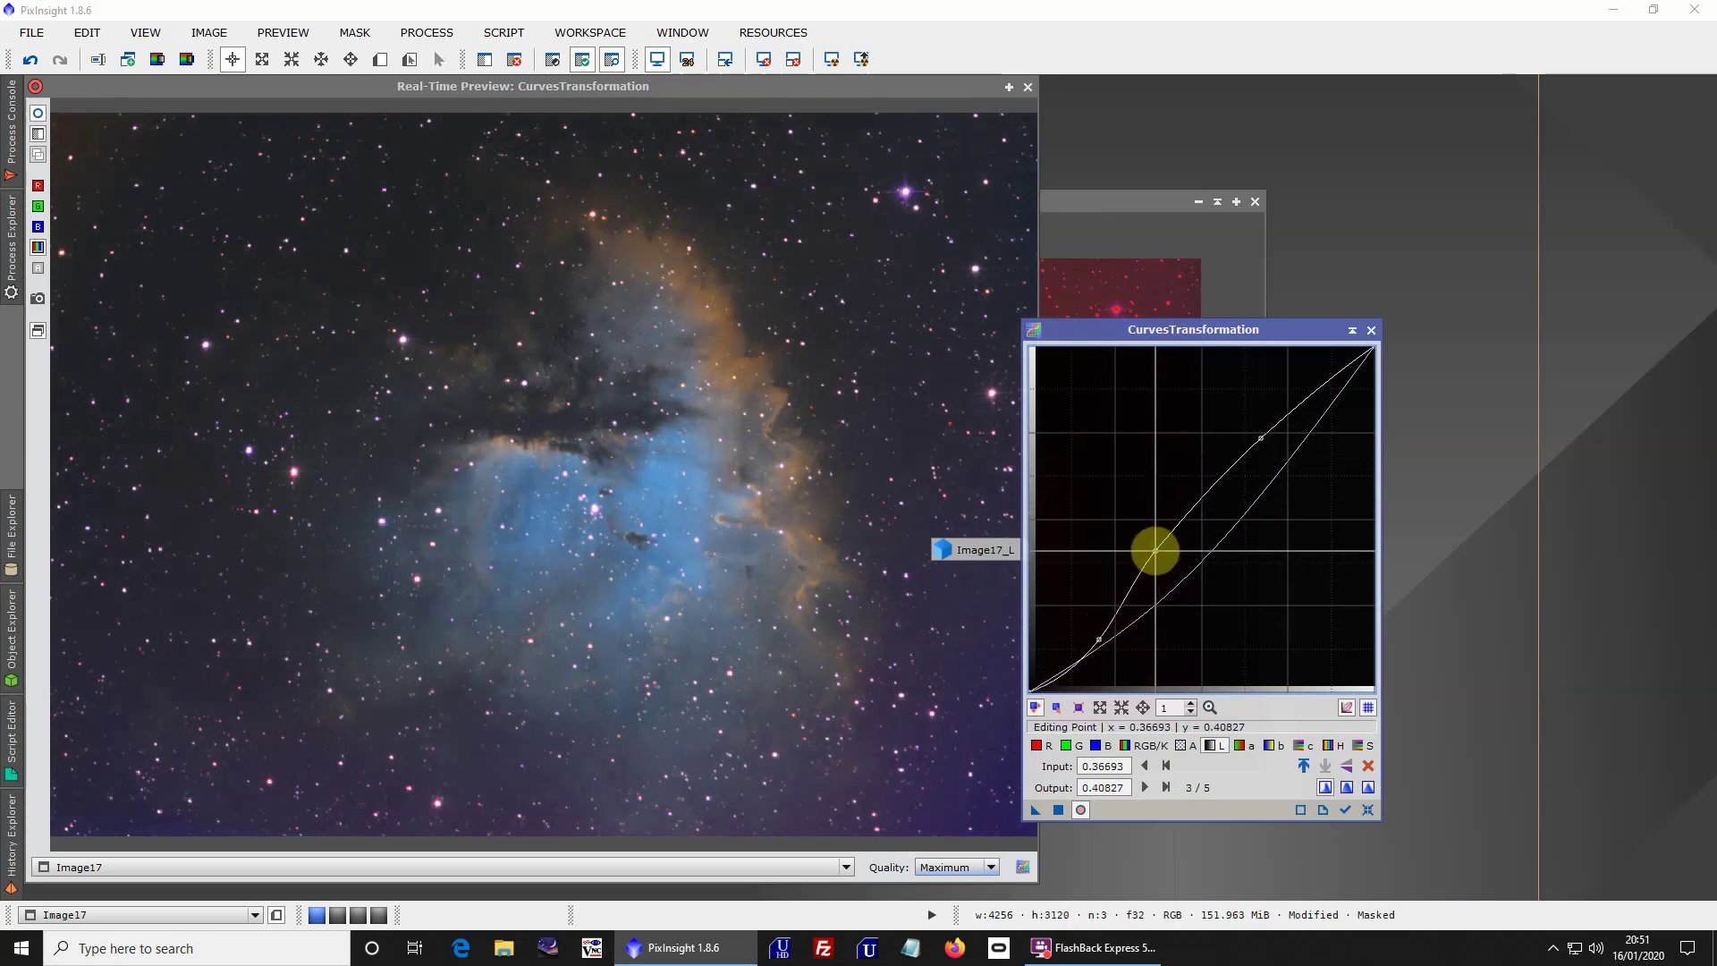
Lower the green curve slightly and apply the curves to the masked Image17
click(1067, 746)
drag(1142, 606, 1141, 592)
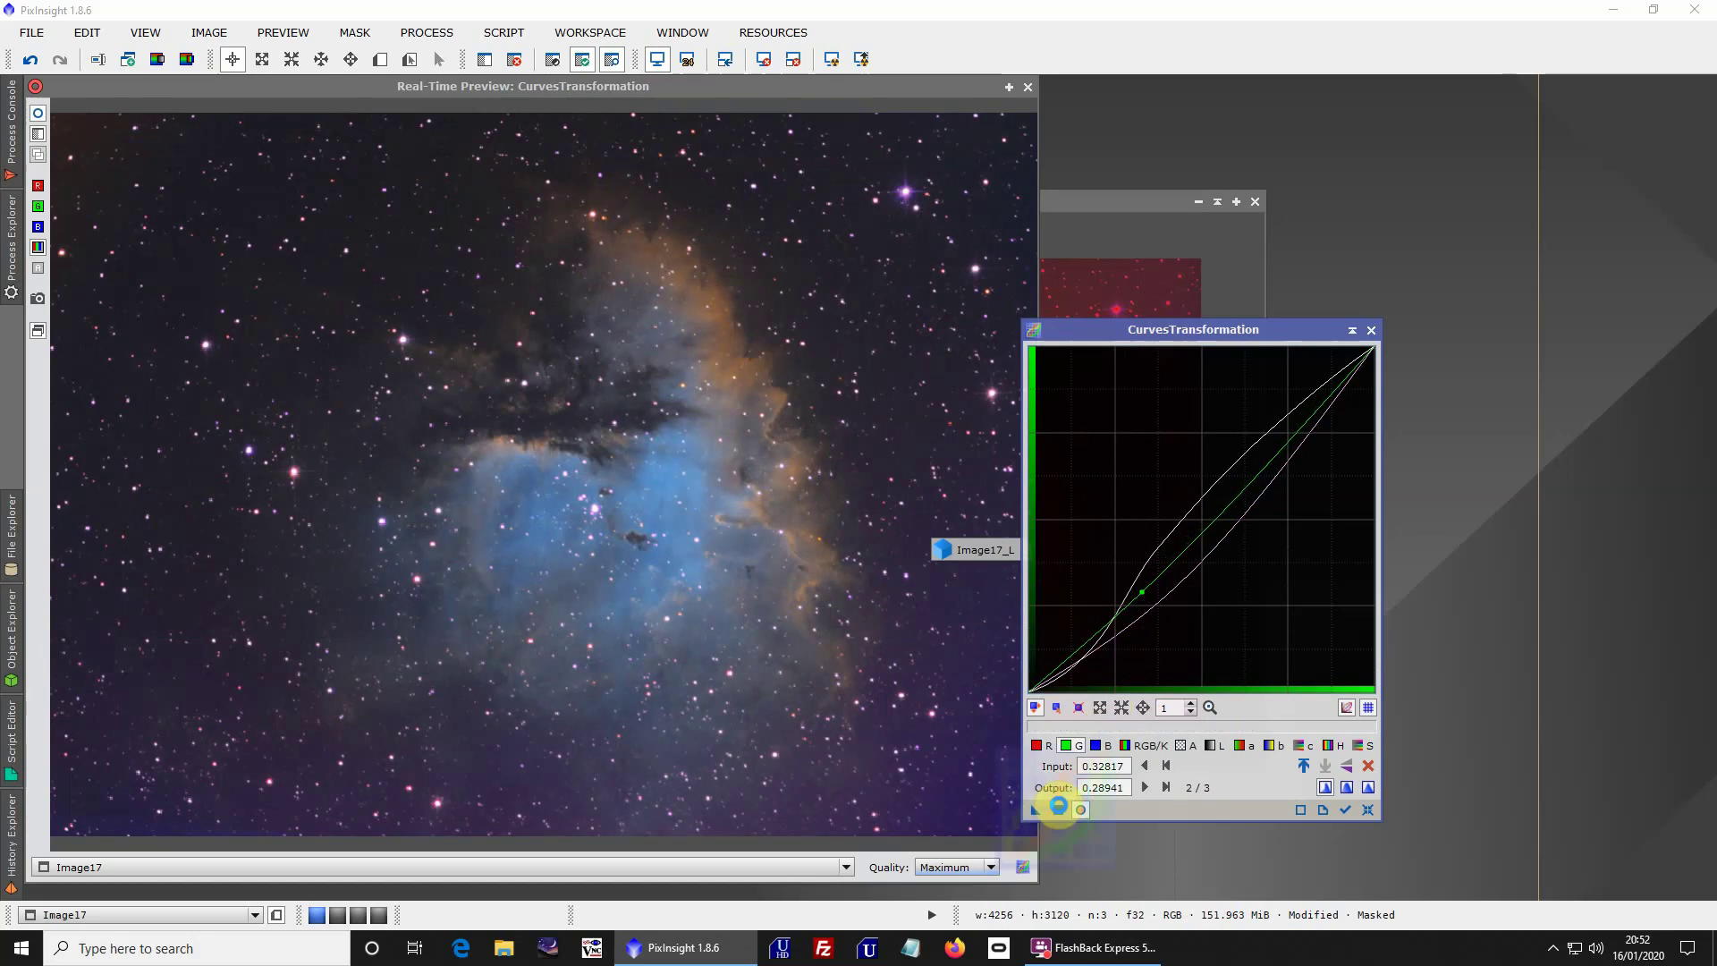
click(1058, 809)
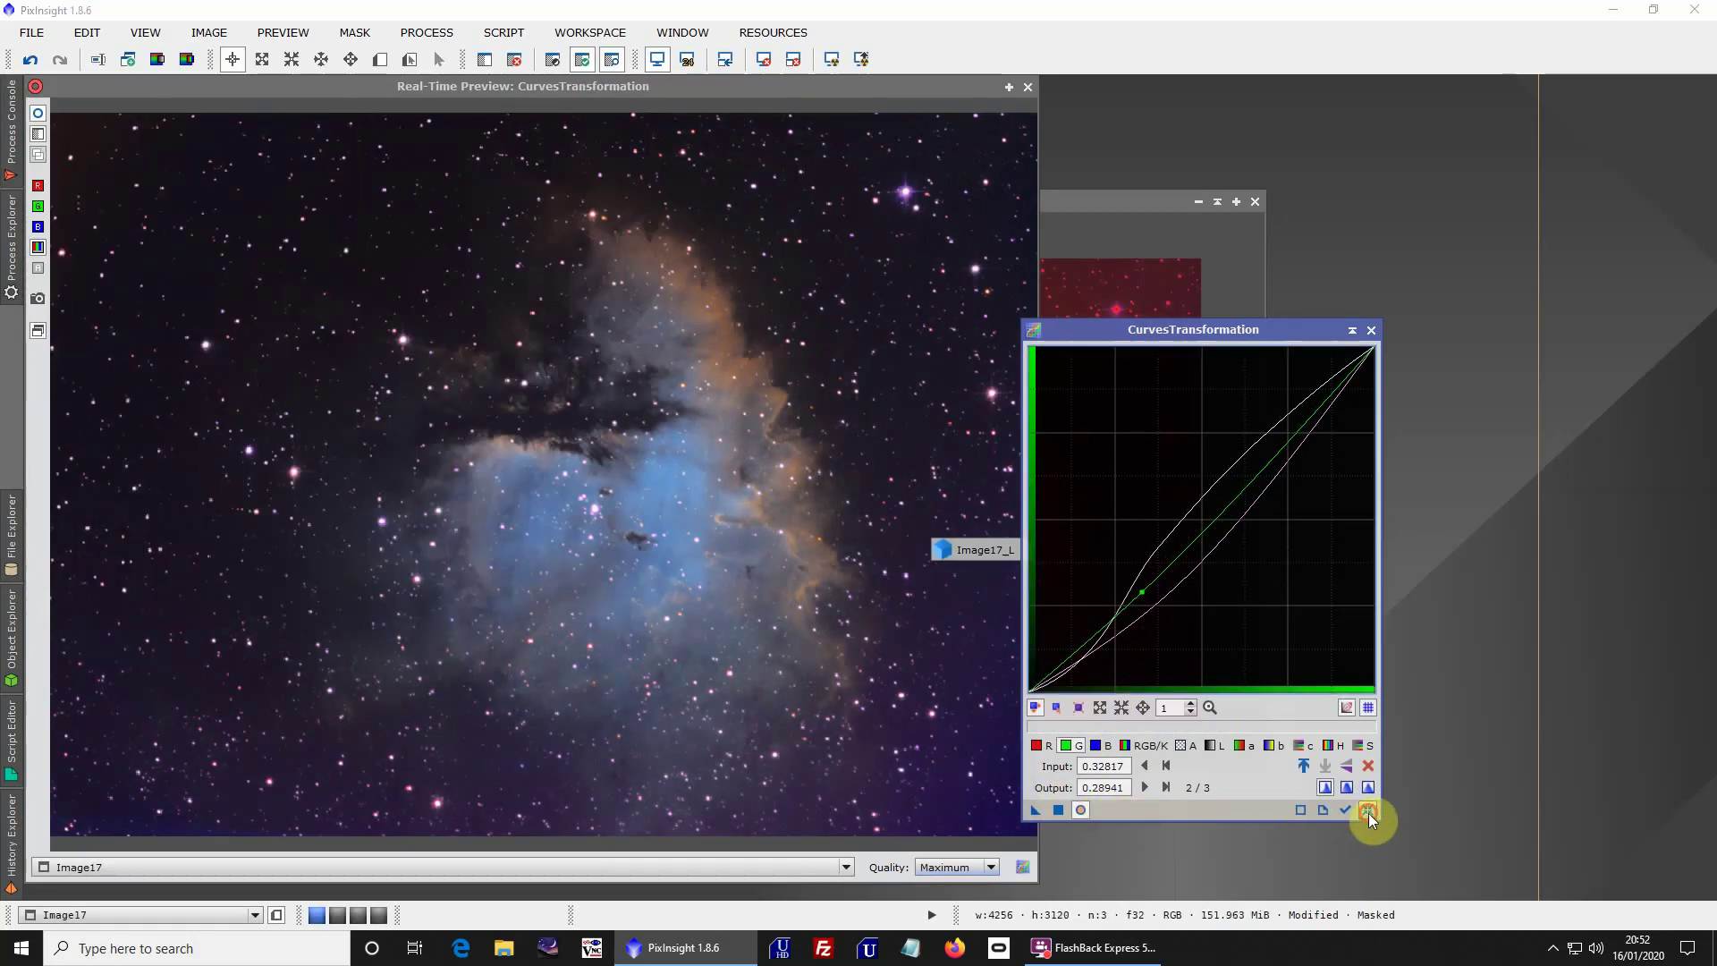
Reset the curves, close the preview, and remove the mask from Image17
click(1368, 810)
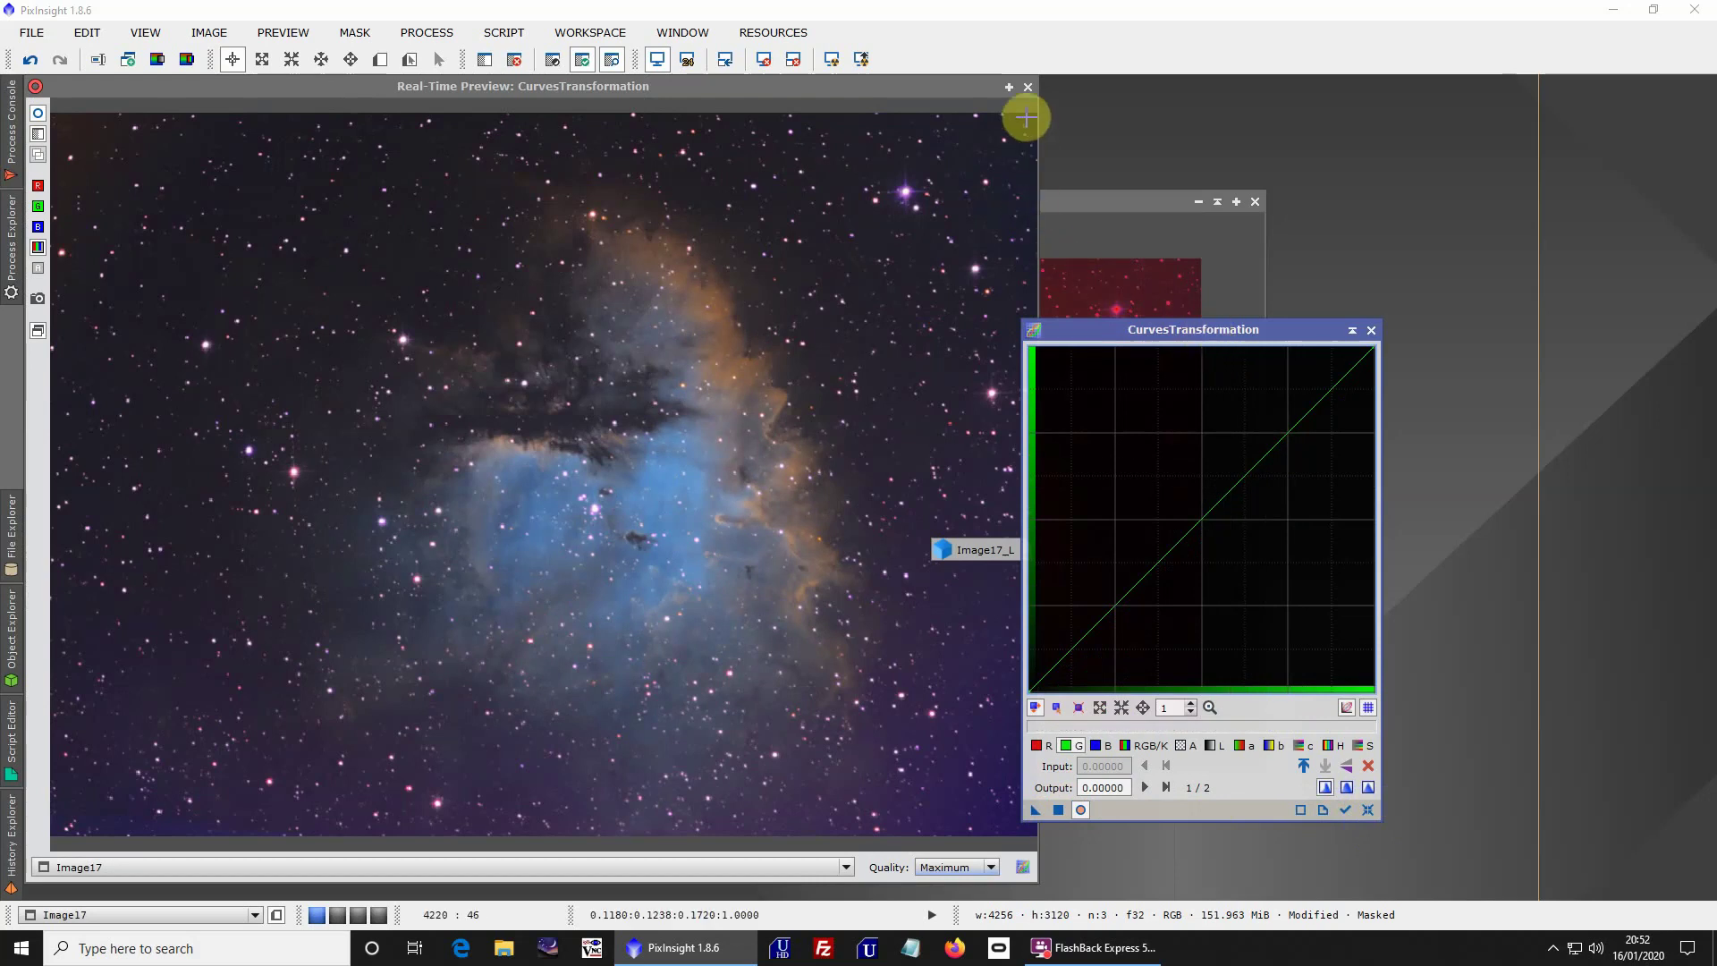
click(1028, 88)
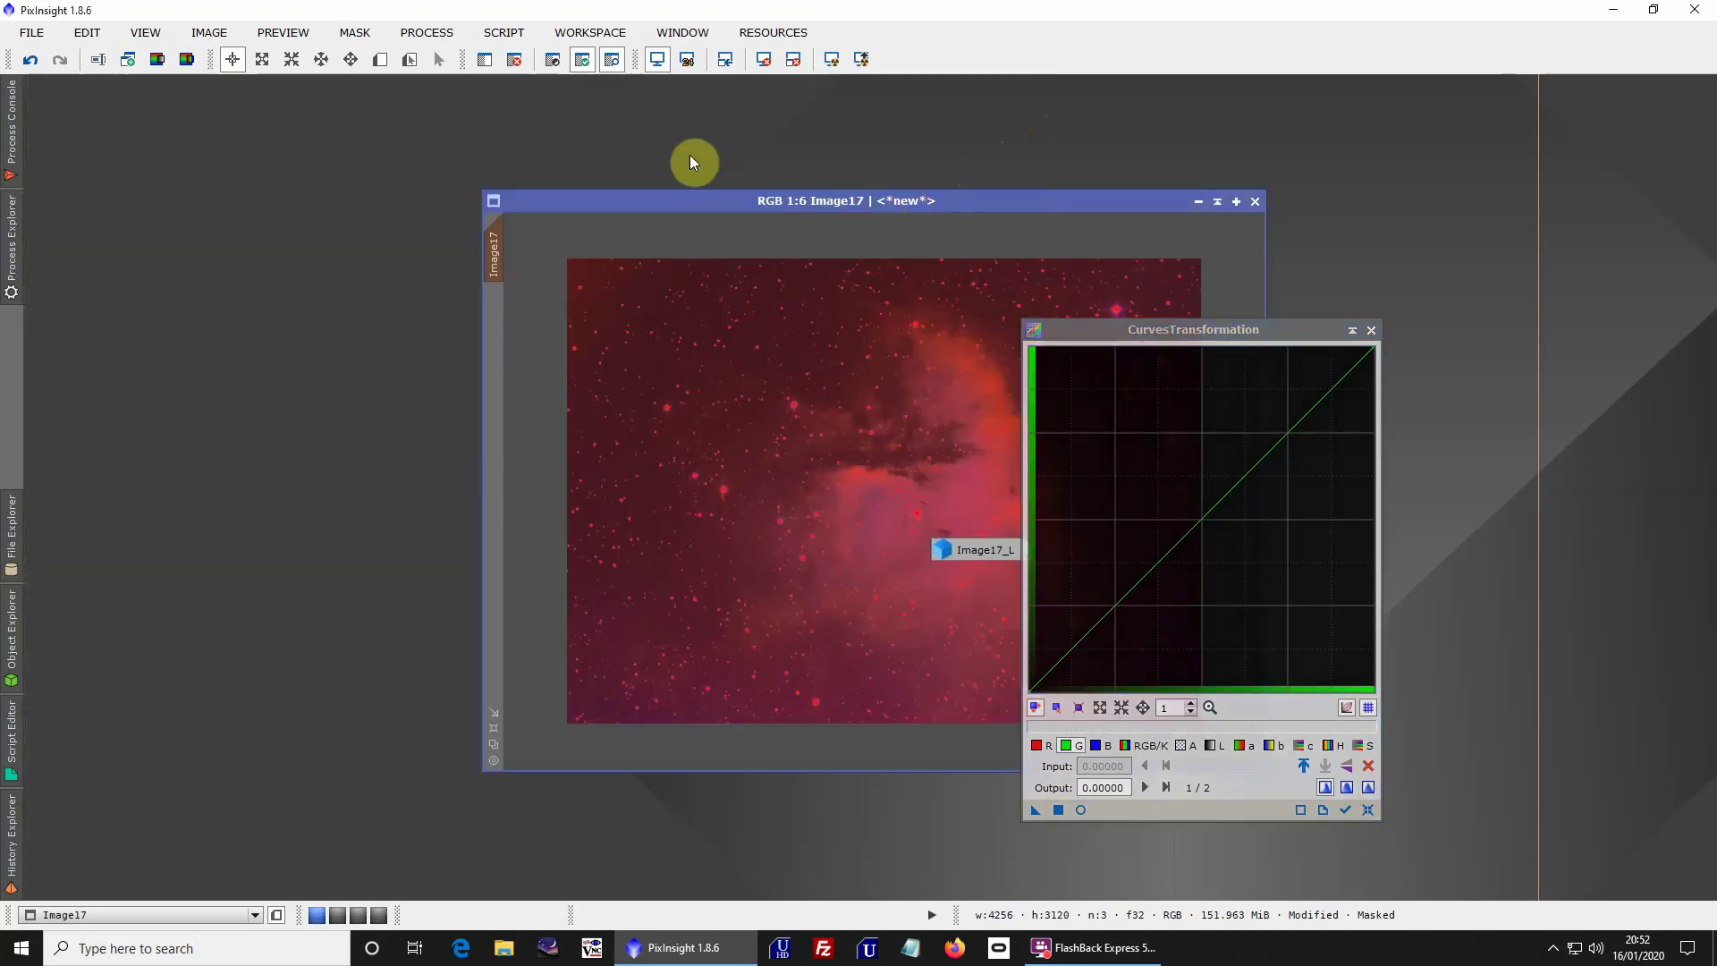
click(516, 60)
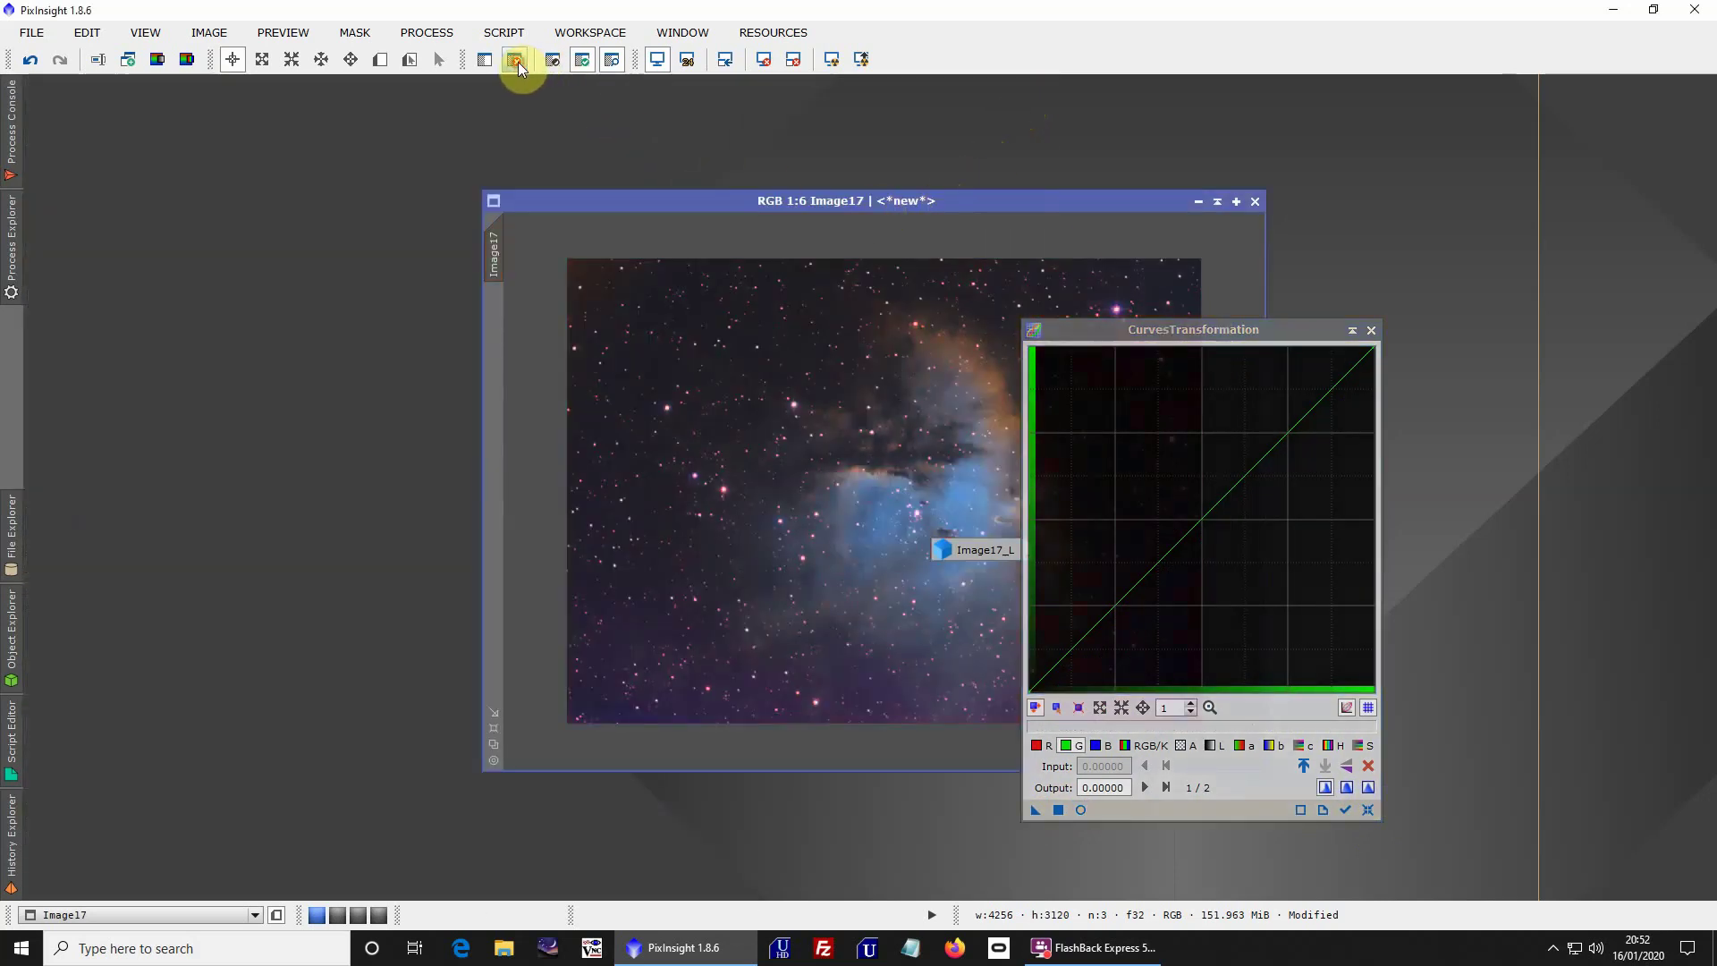
Preview a raised saturation curve and an orange-boosting red curve tweak, then reset the curves
click(1366, 809)
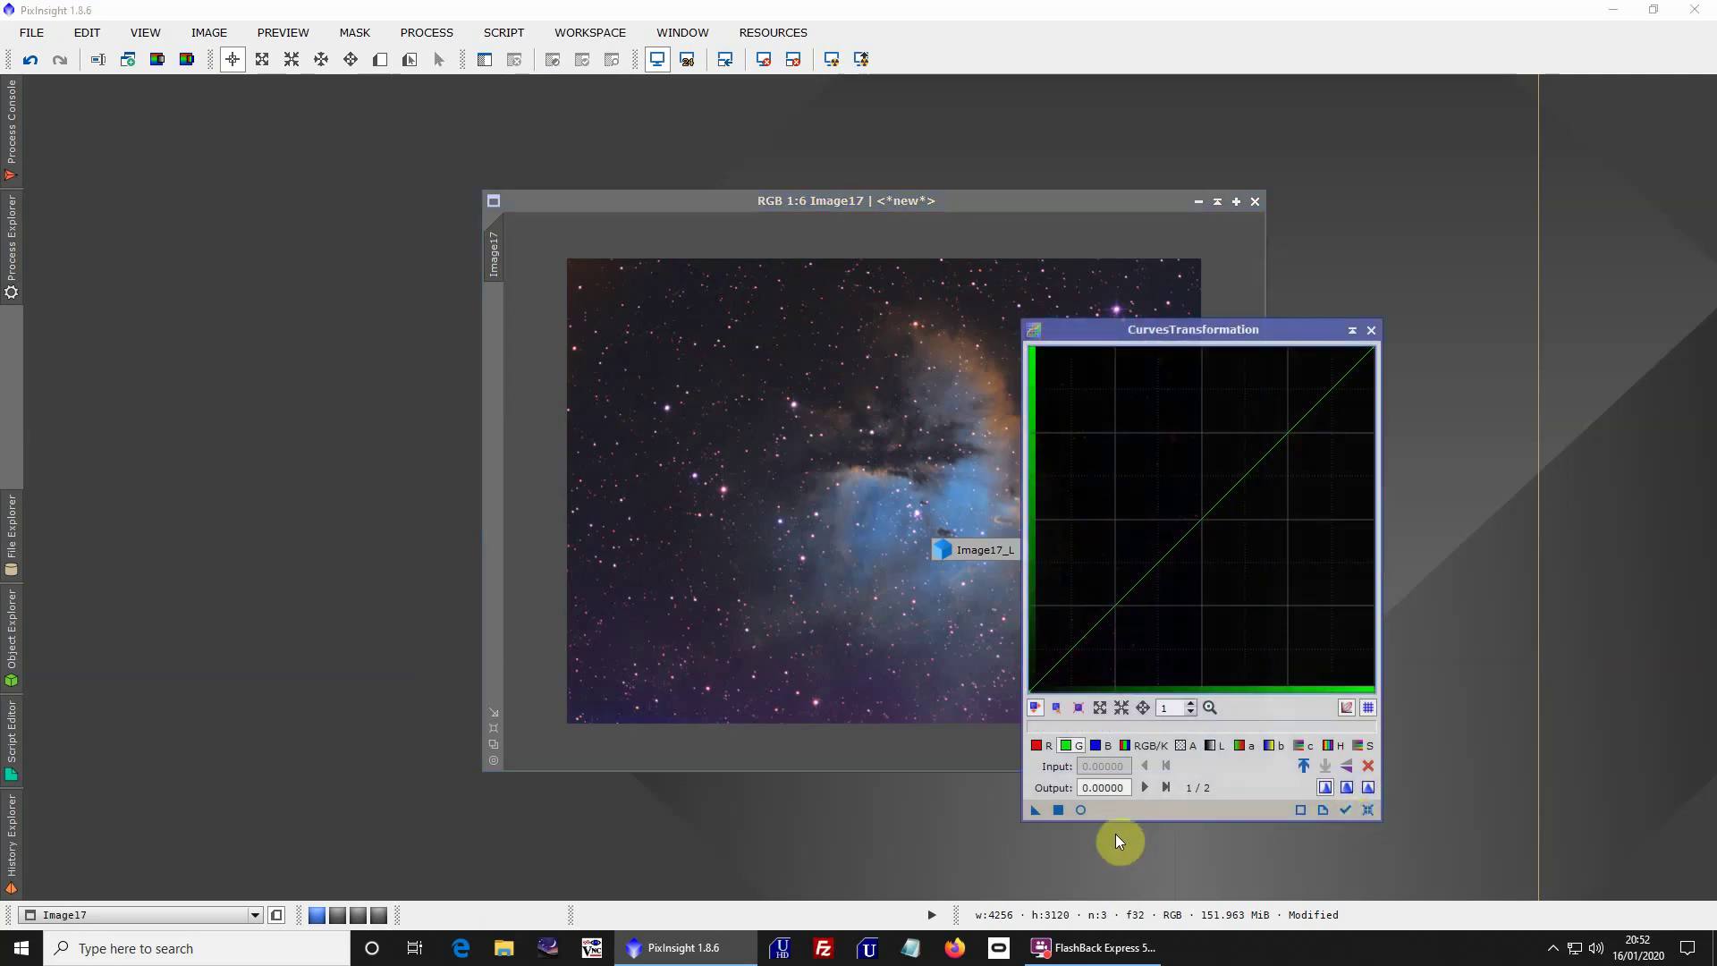
click(1081, 811)
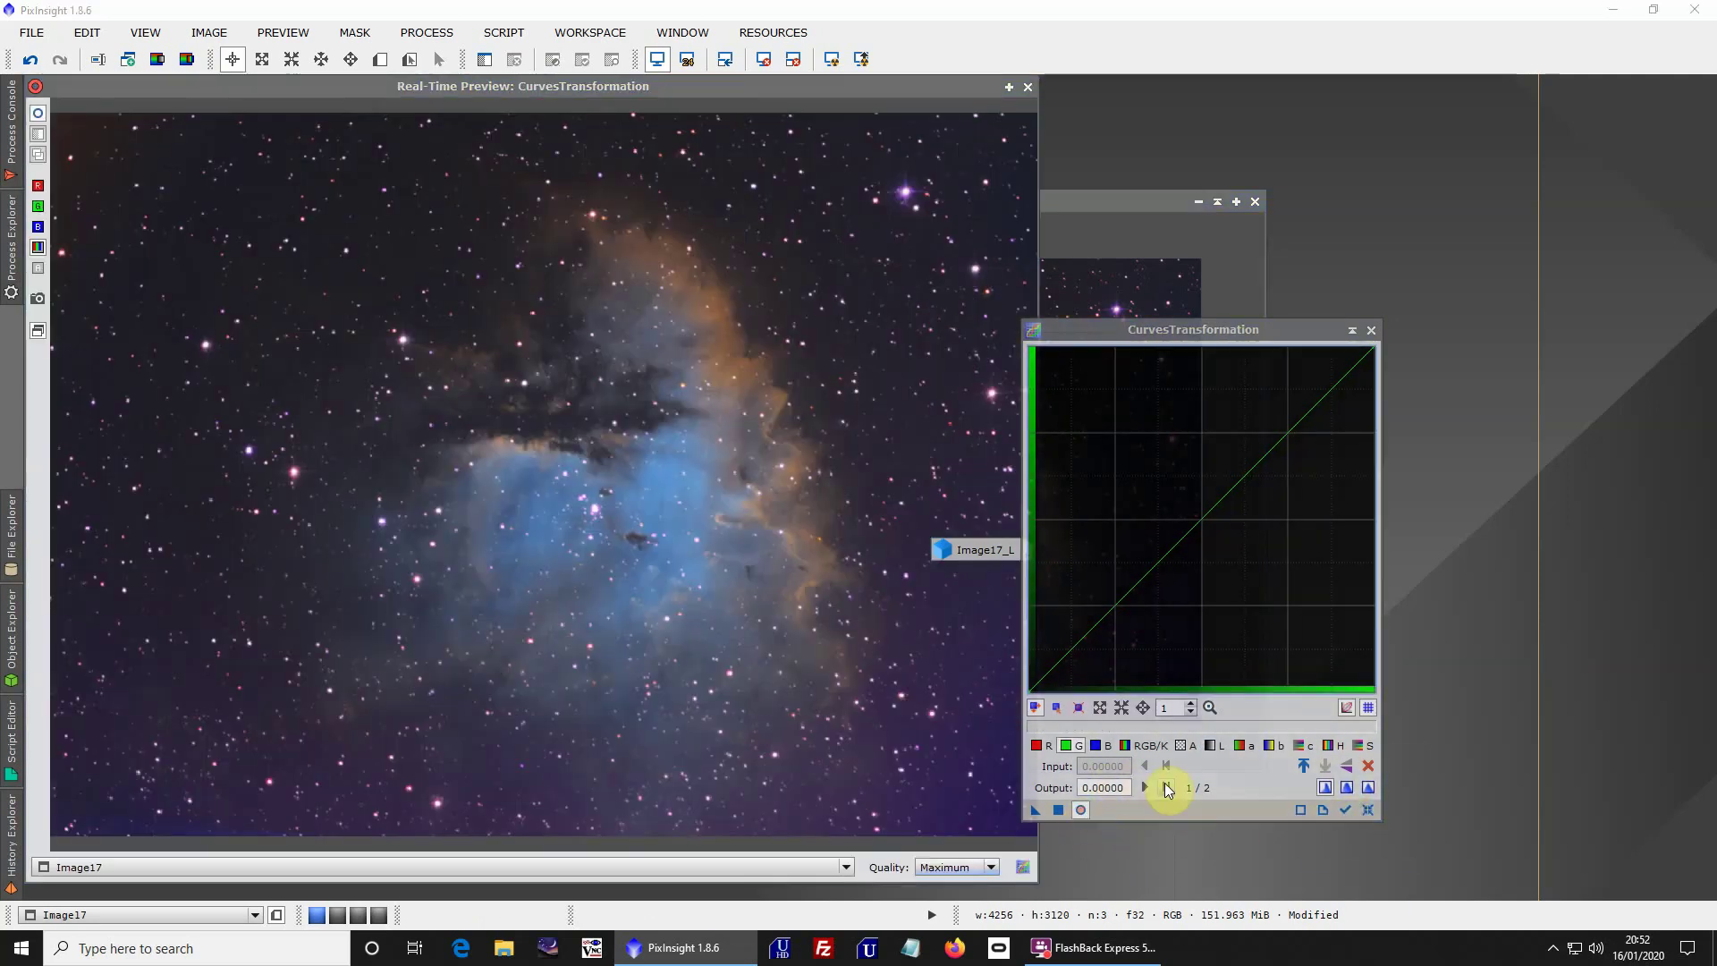
click(1360, 746)
drag(1219, 567, 1147, 492)
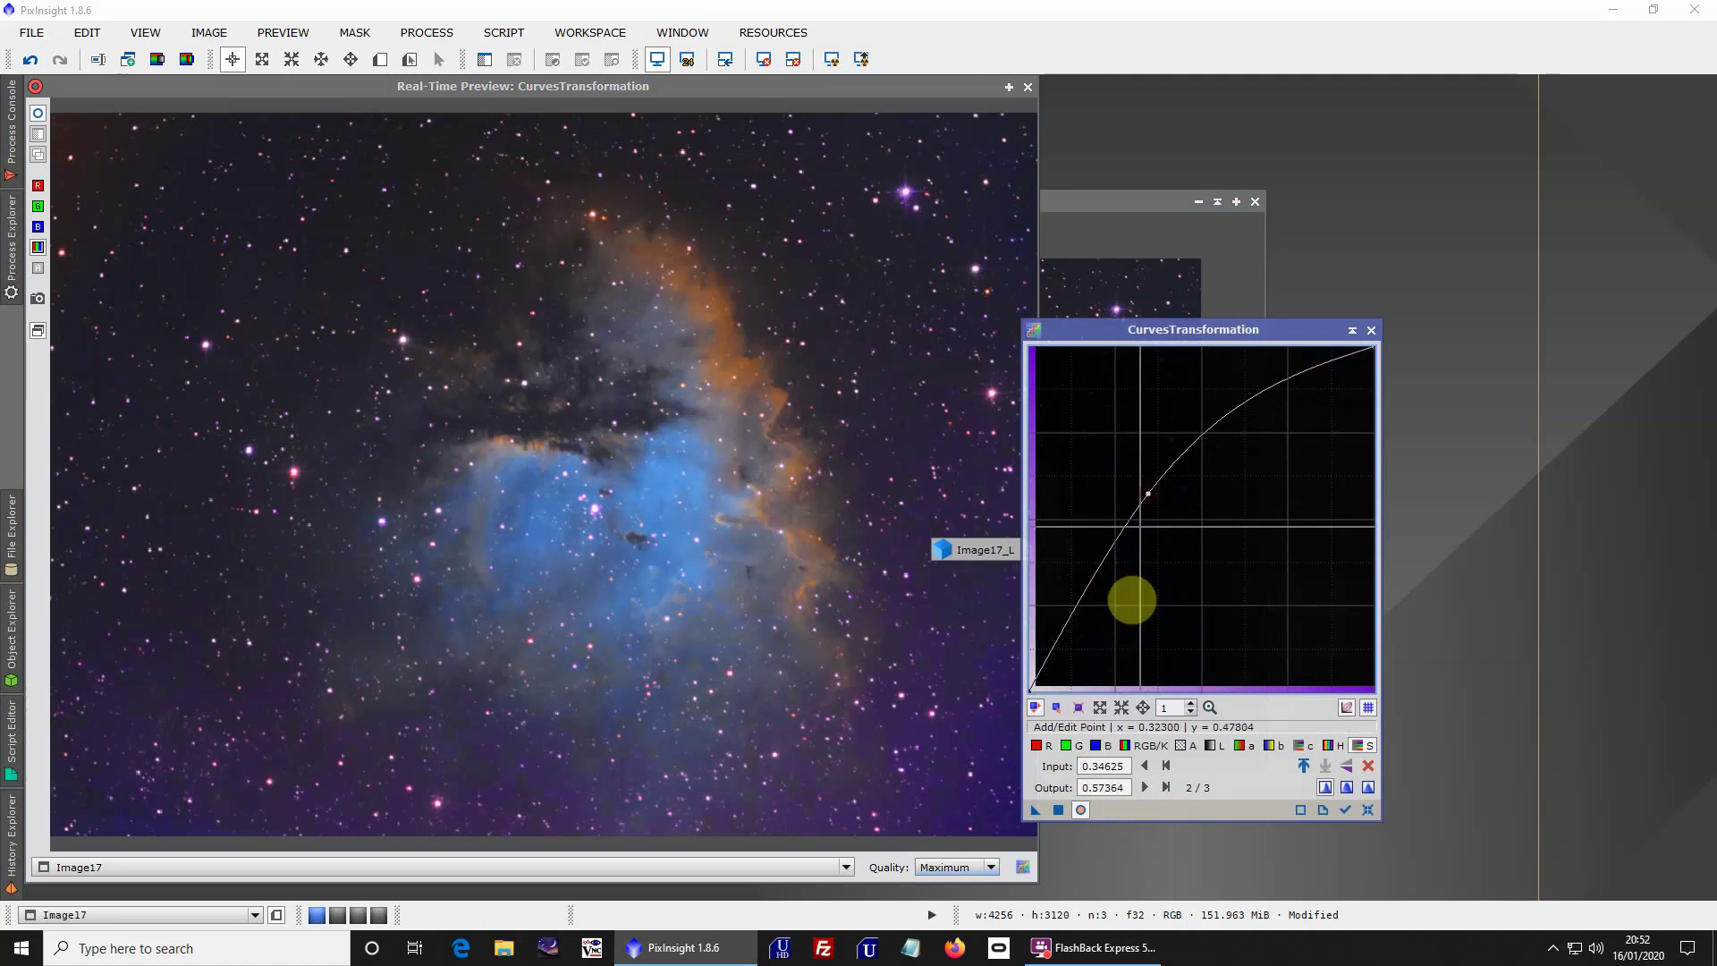
click(1041, 747)
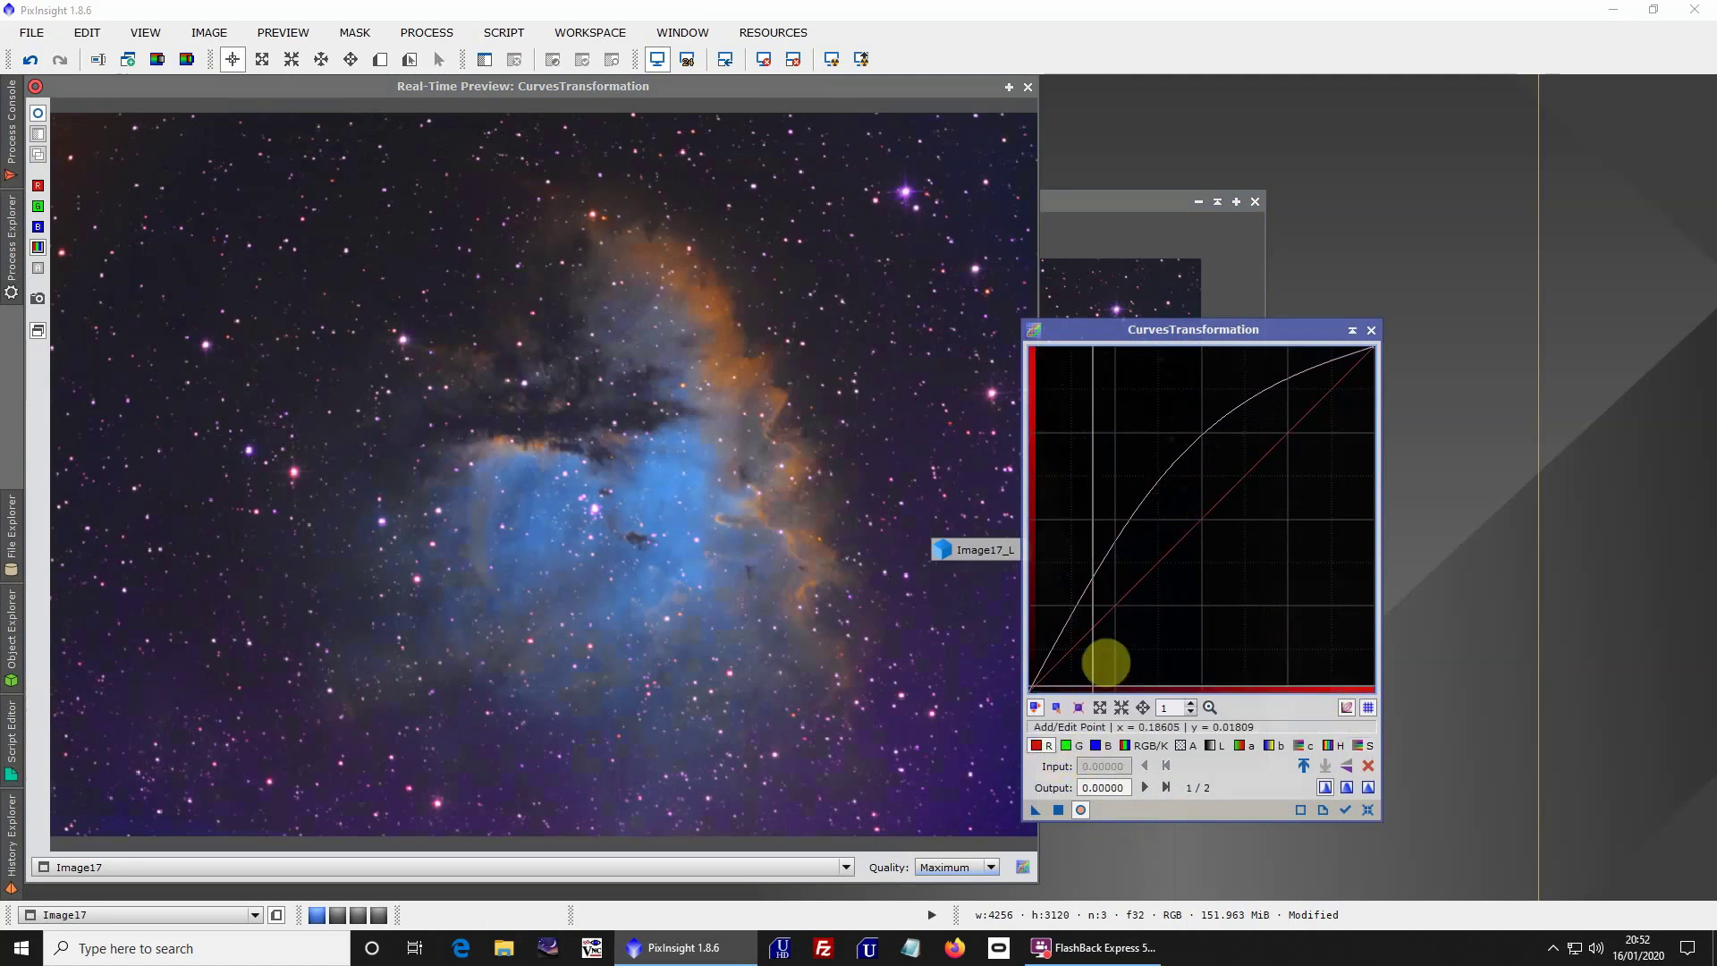
click(1107, 657)
drag(1107, 658, 1085, 664)
drag(1142, 611, 1166, 571)
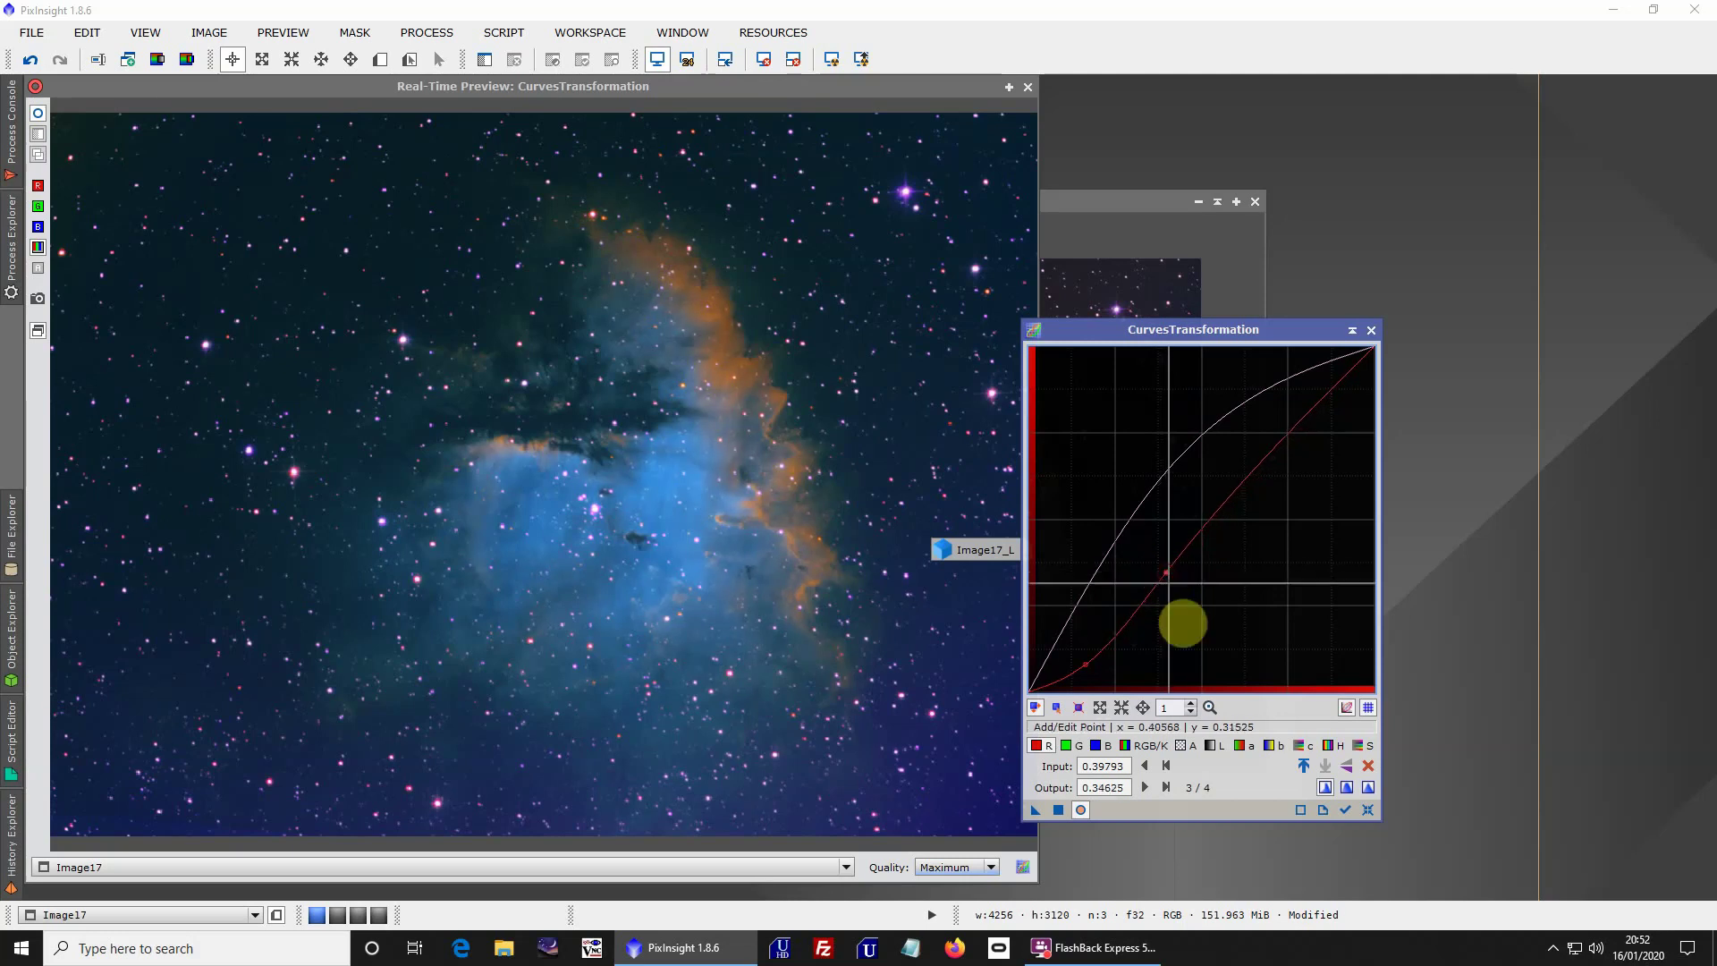
click(1367, 810)
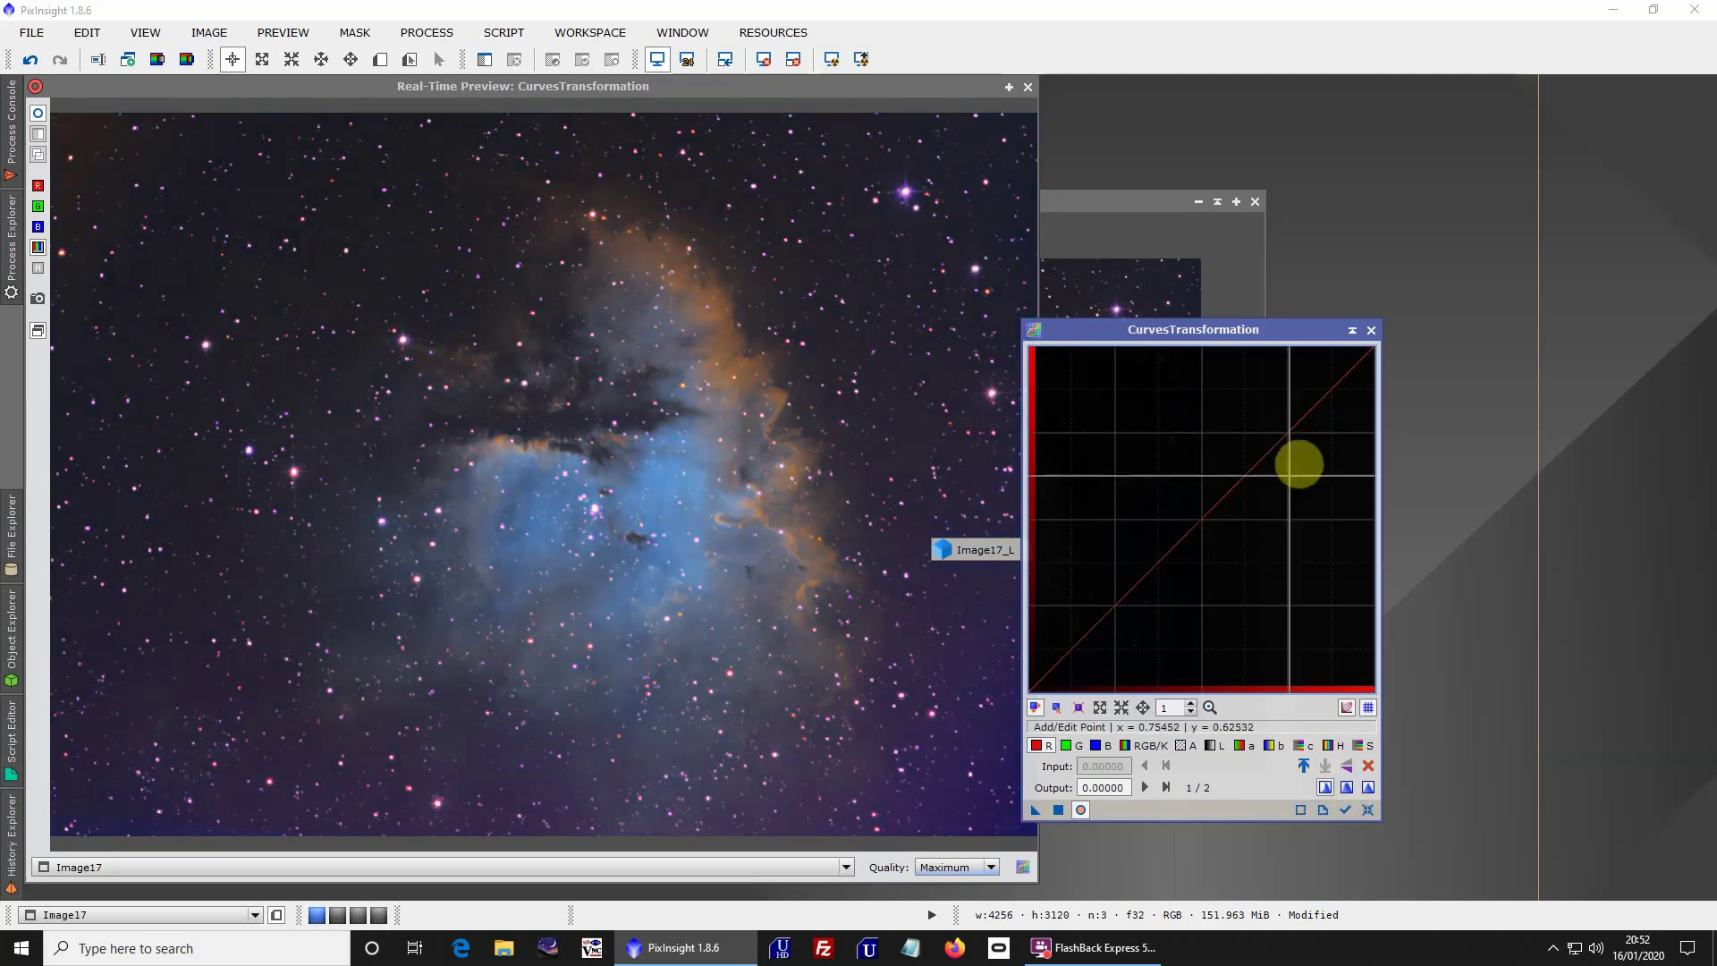
Close the curves tool and preview, then run AutoScript F) 2 Red Saturation Removal
click(1369, 332)
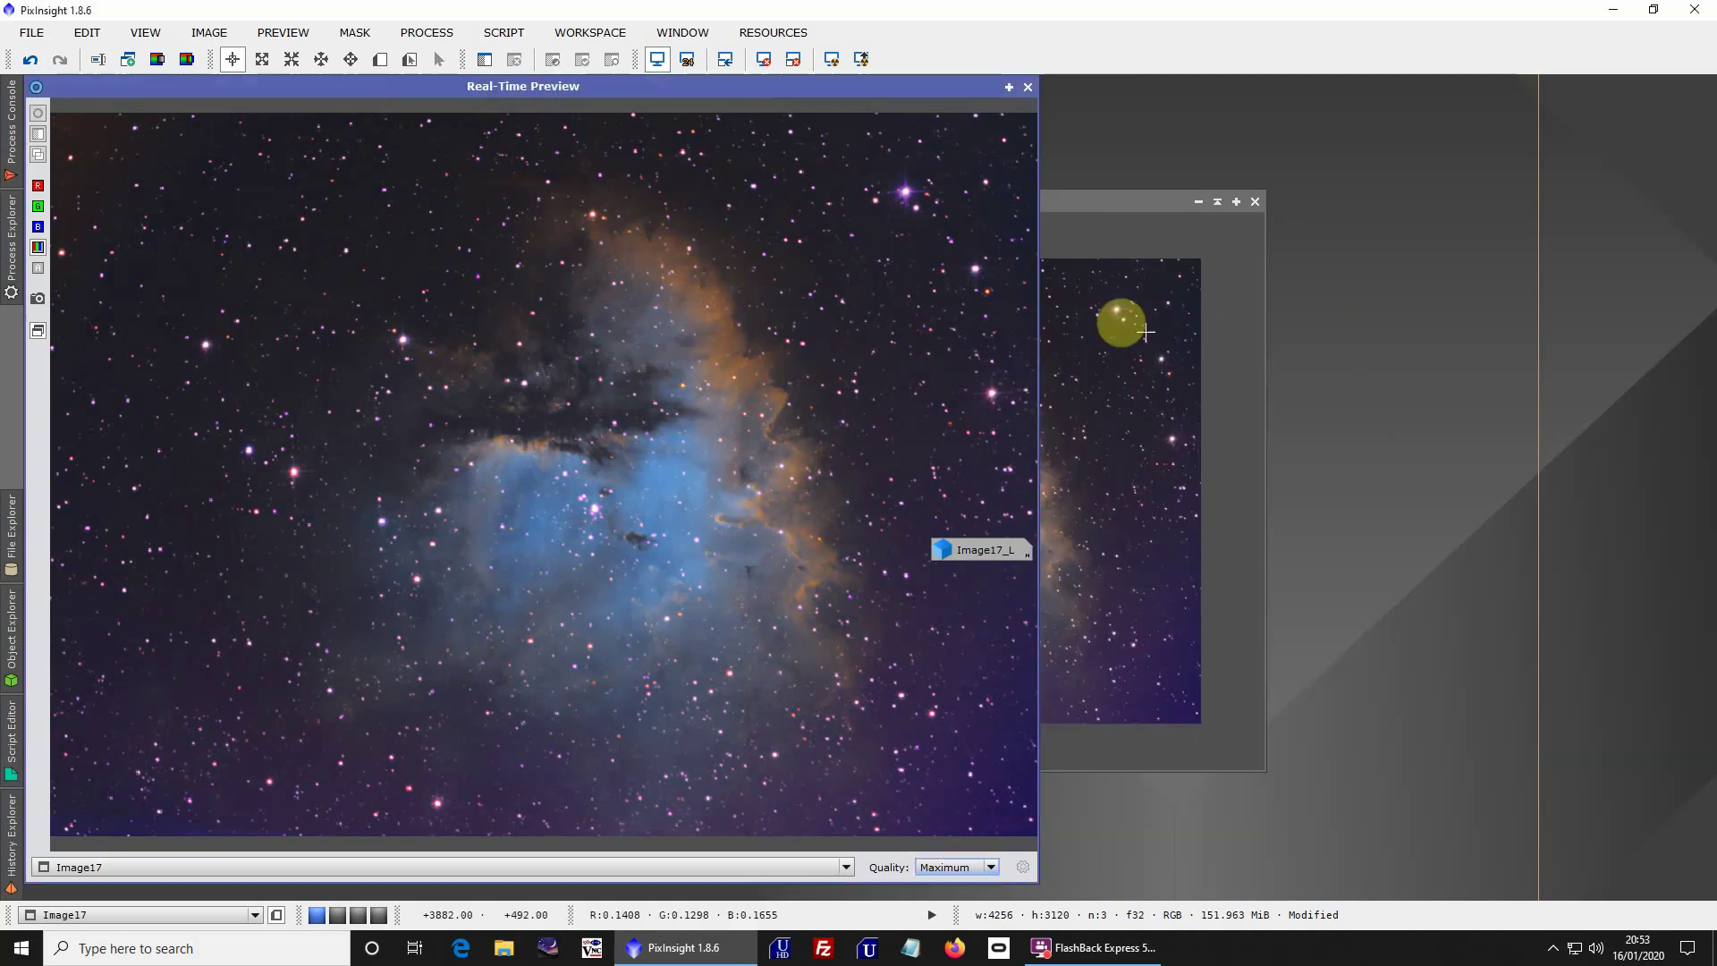
click(1027, 87)
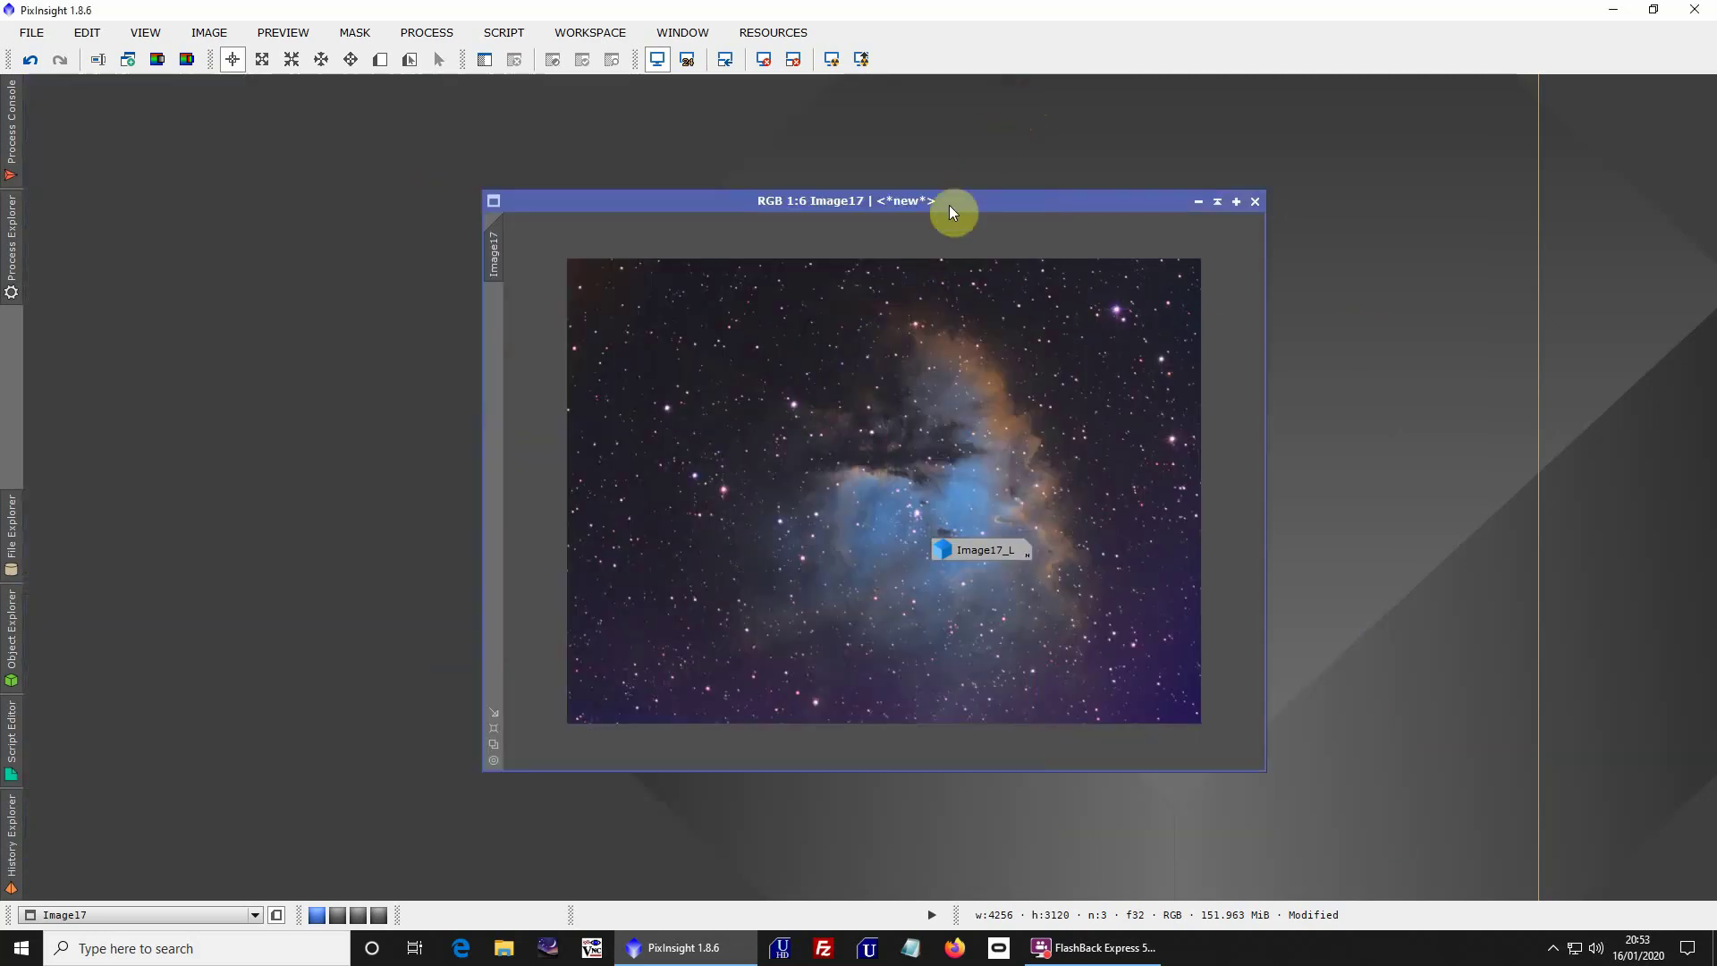
scroll(899, 296, up, 3)
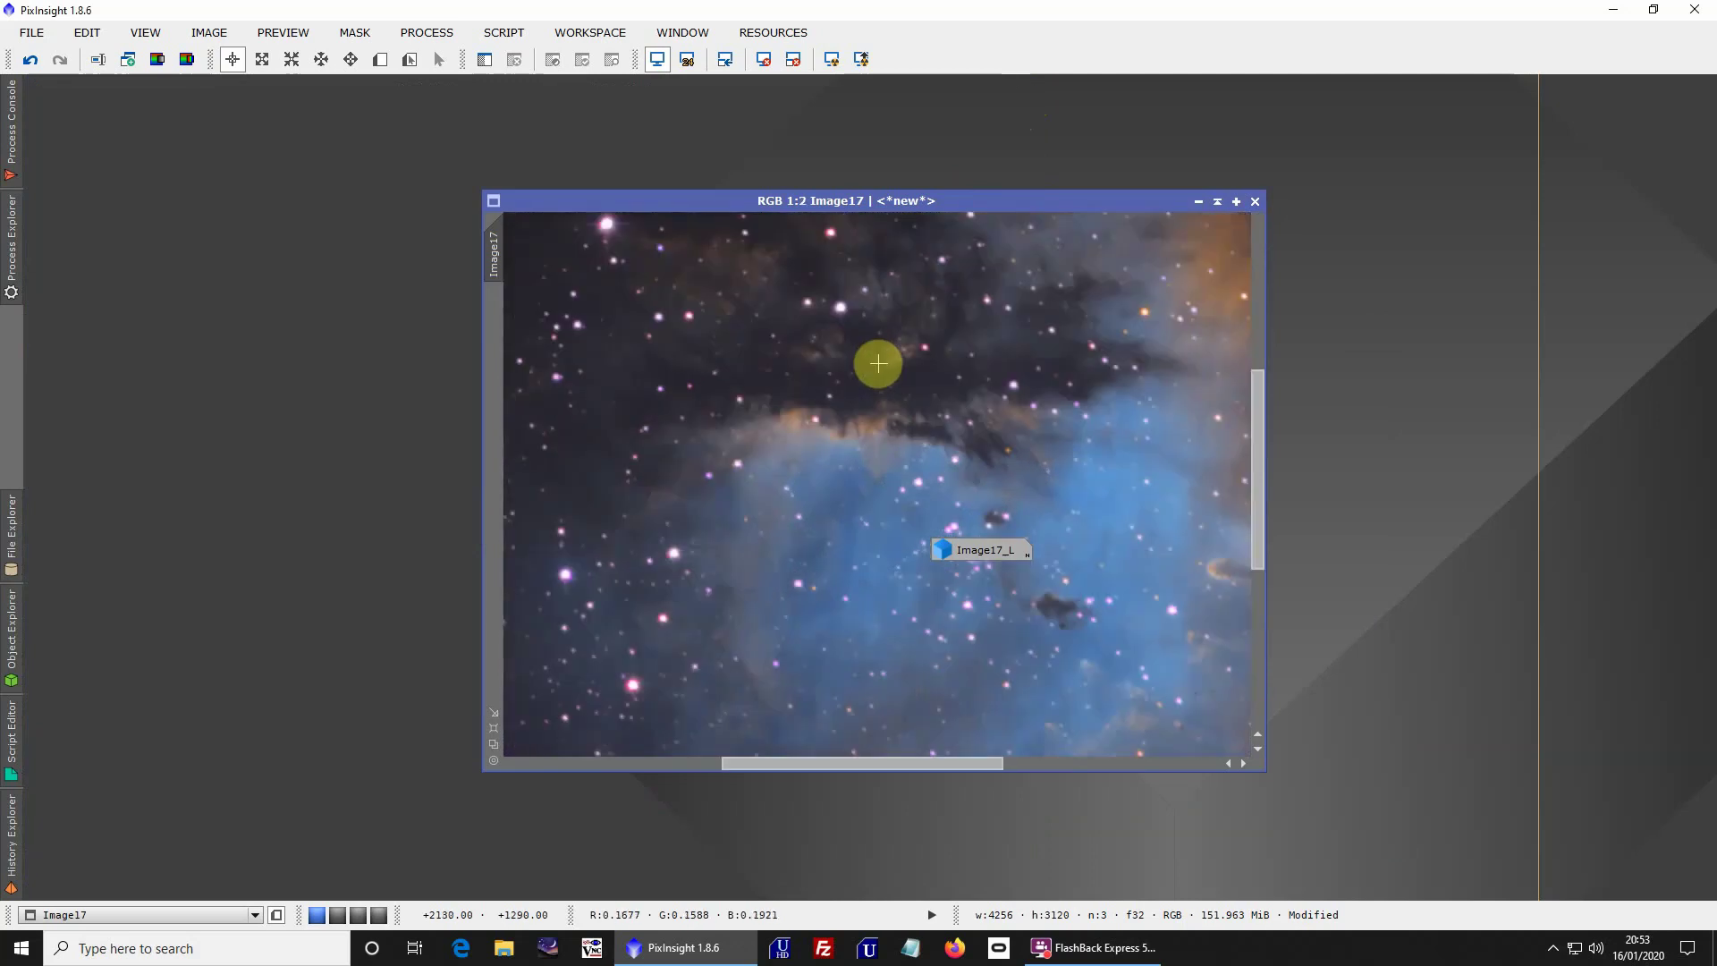
scroll(780, 318, down, 2)
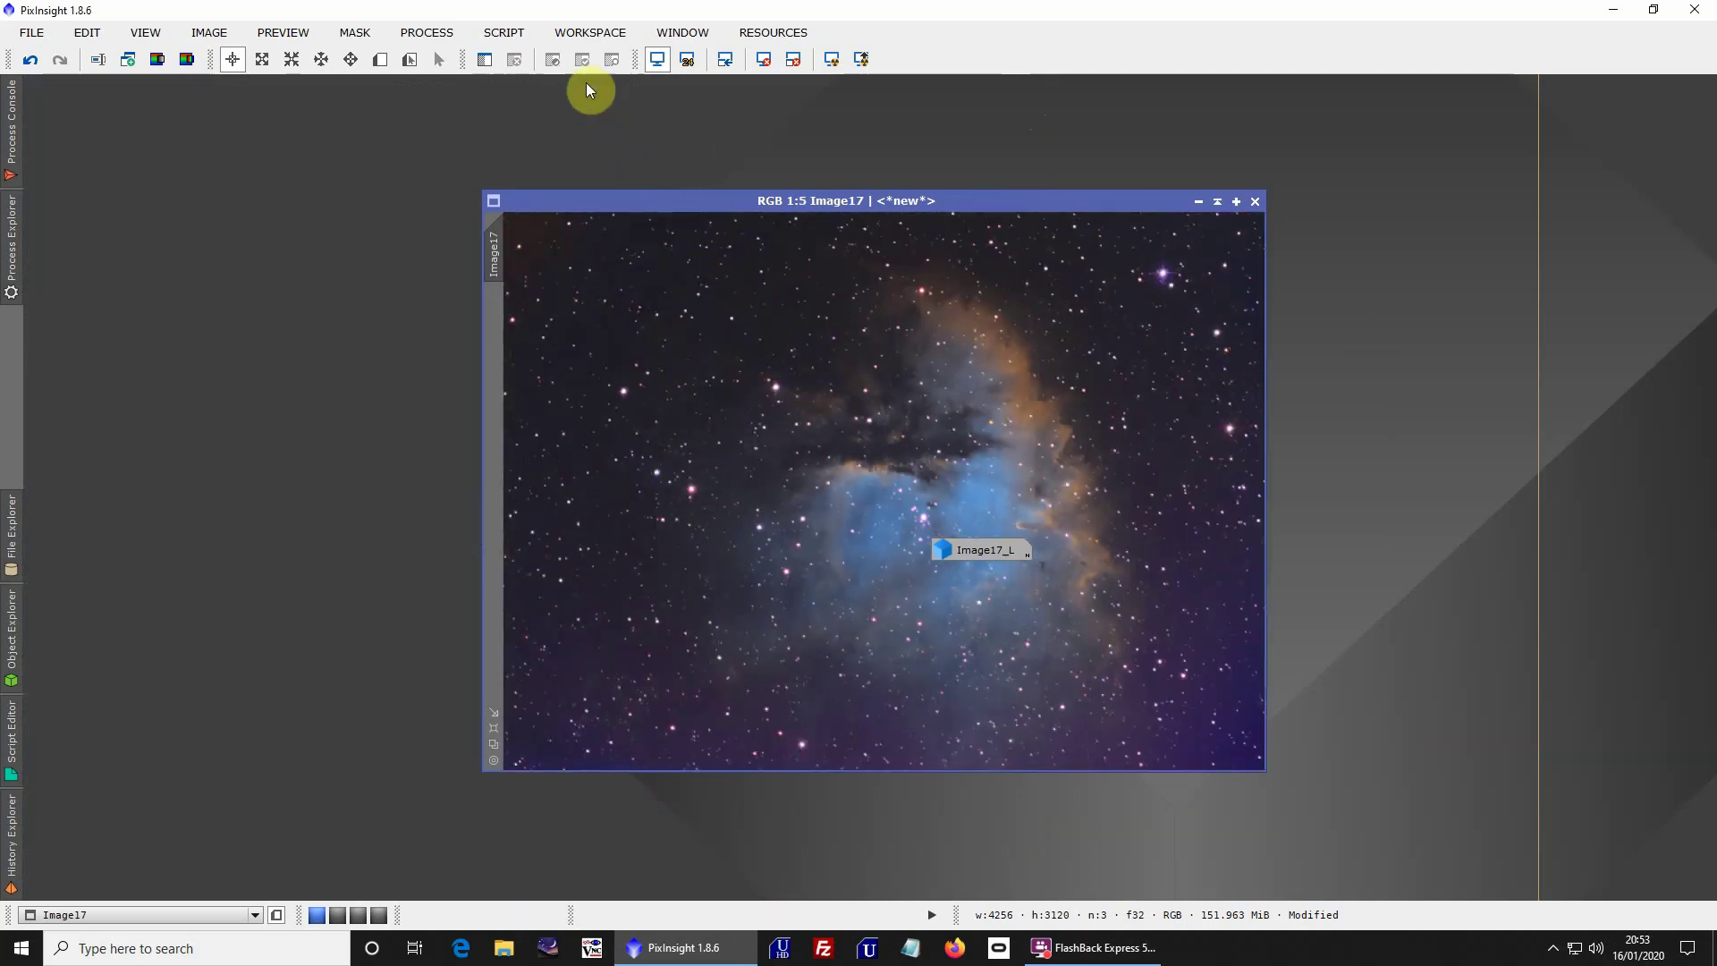
click(499, 32)
mouse_move(555, 59)
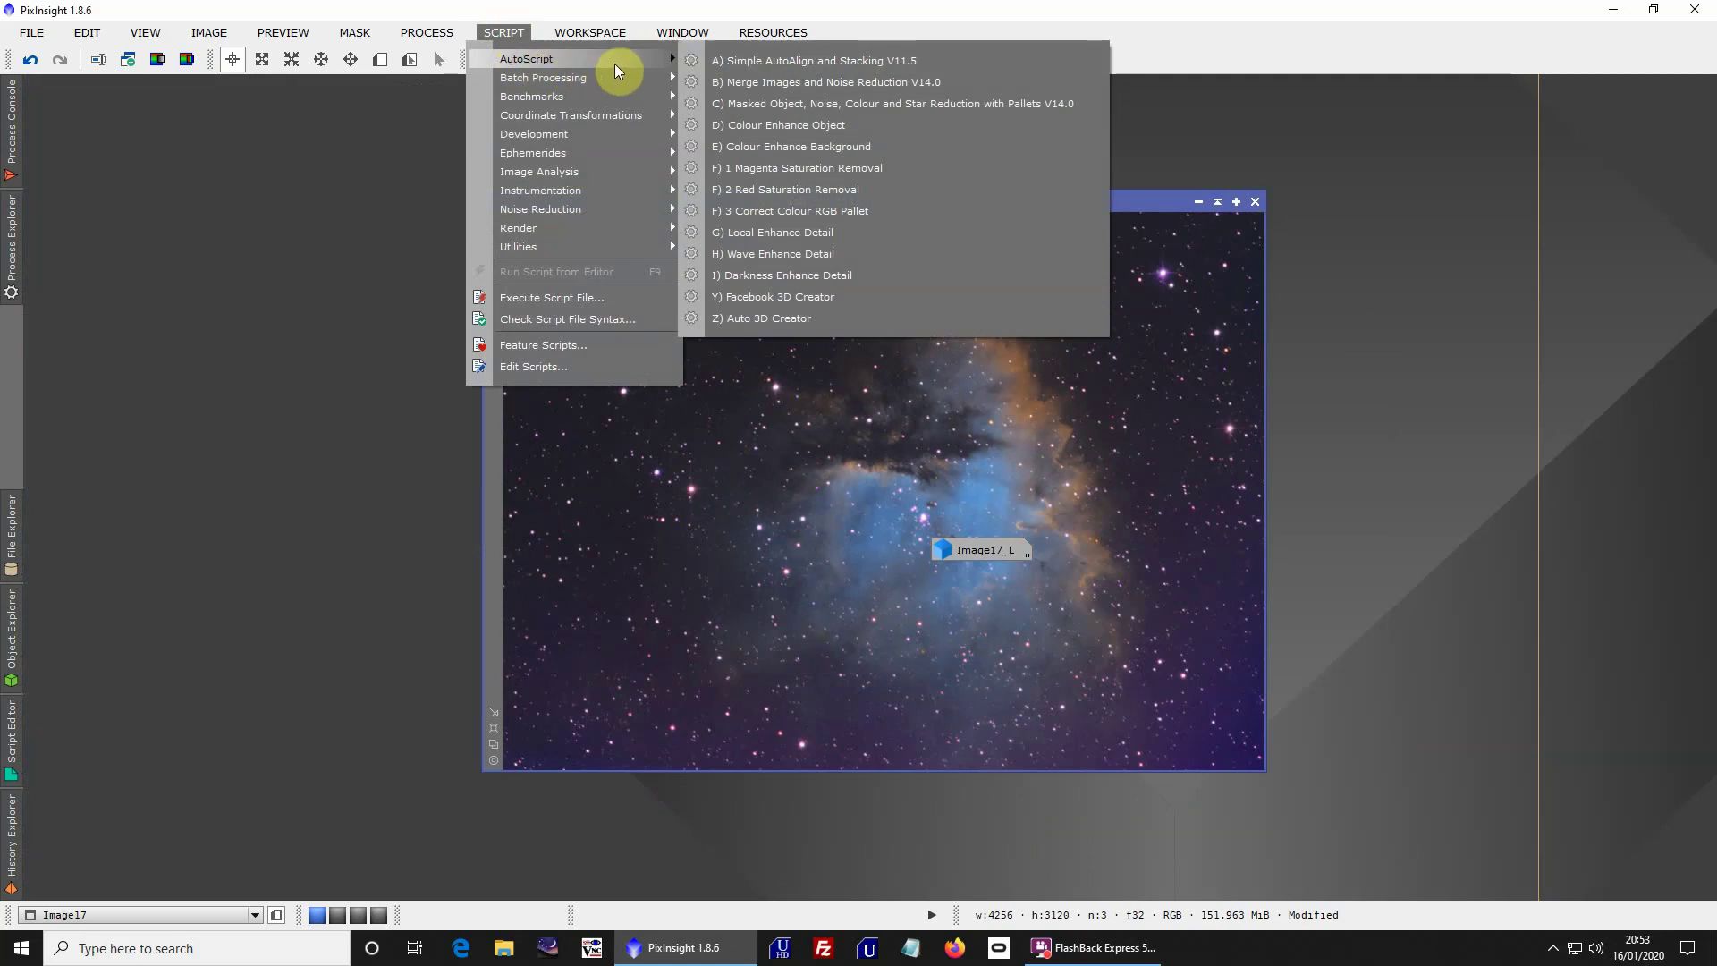
click(739, 189)
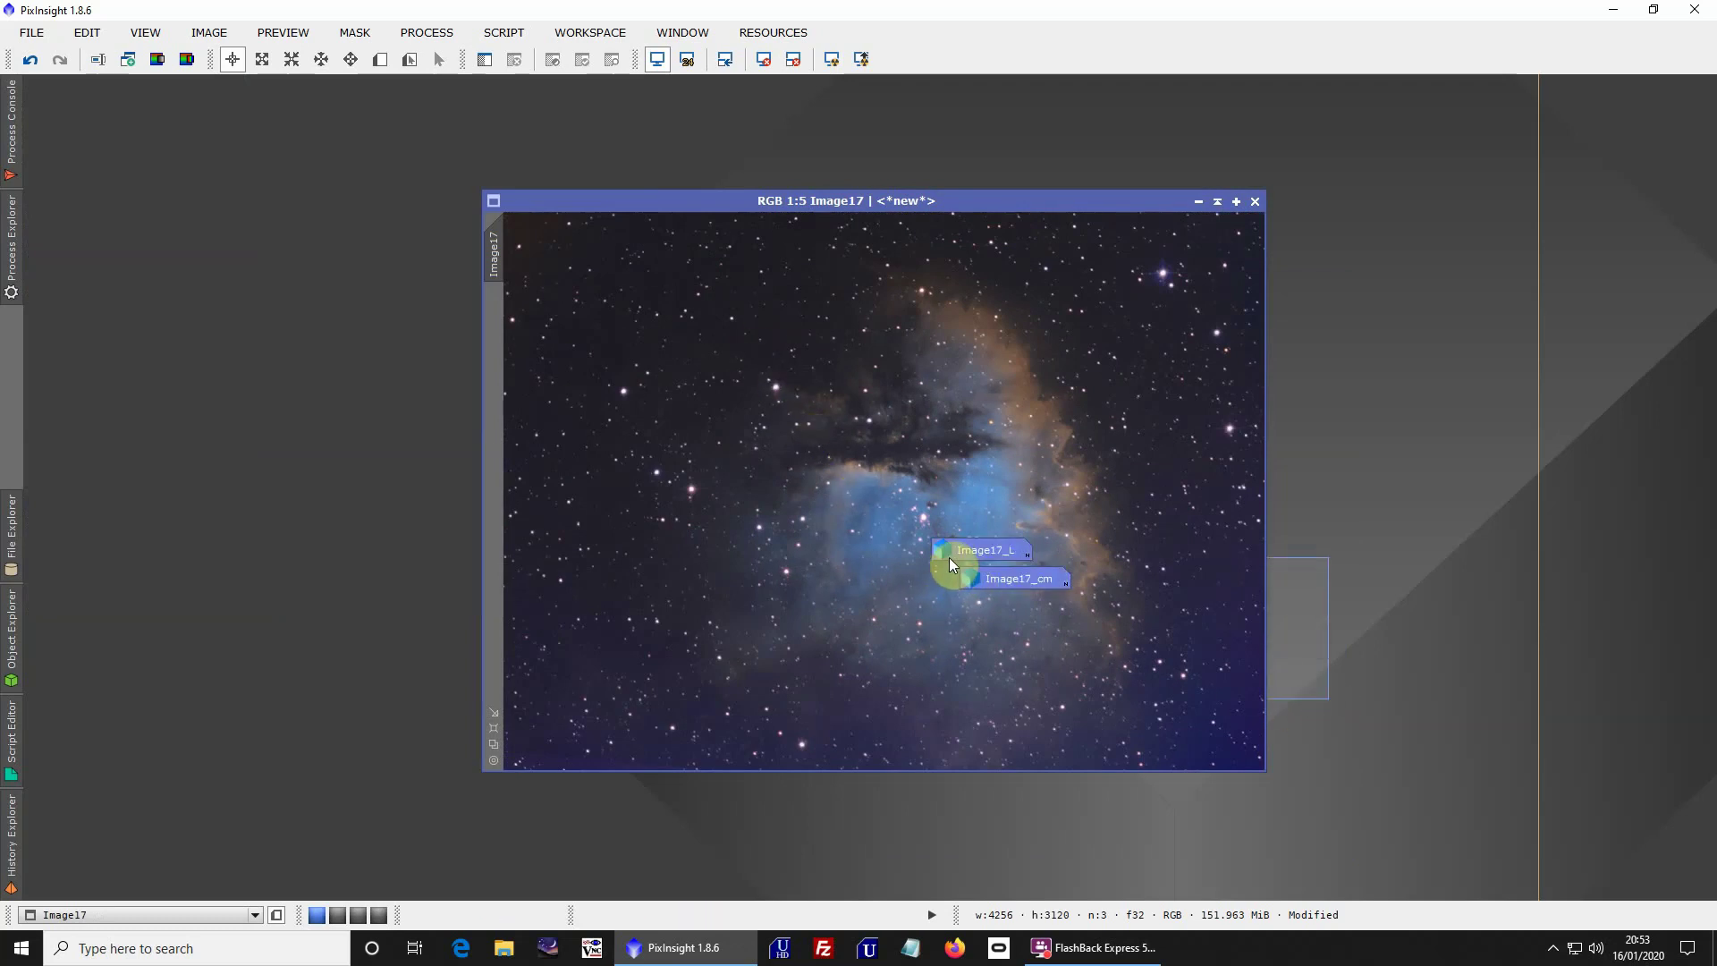
Delete the Image17_cm and Image17_L mask icons, confirming Yes for each
right_click(975, 567)
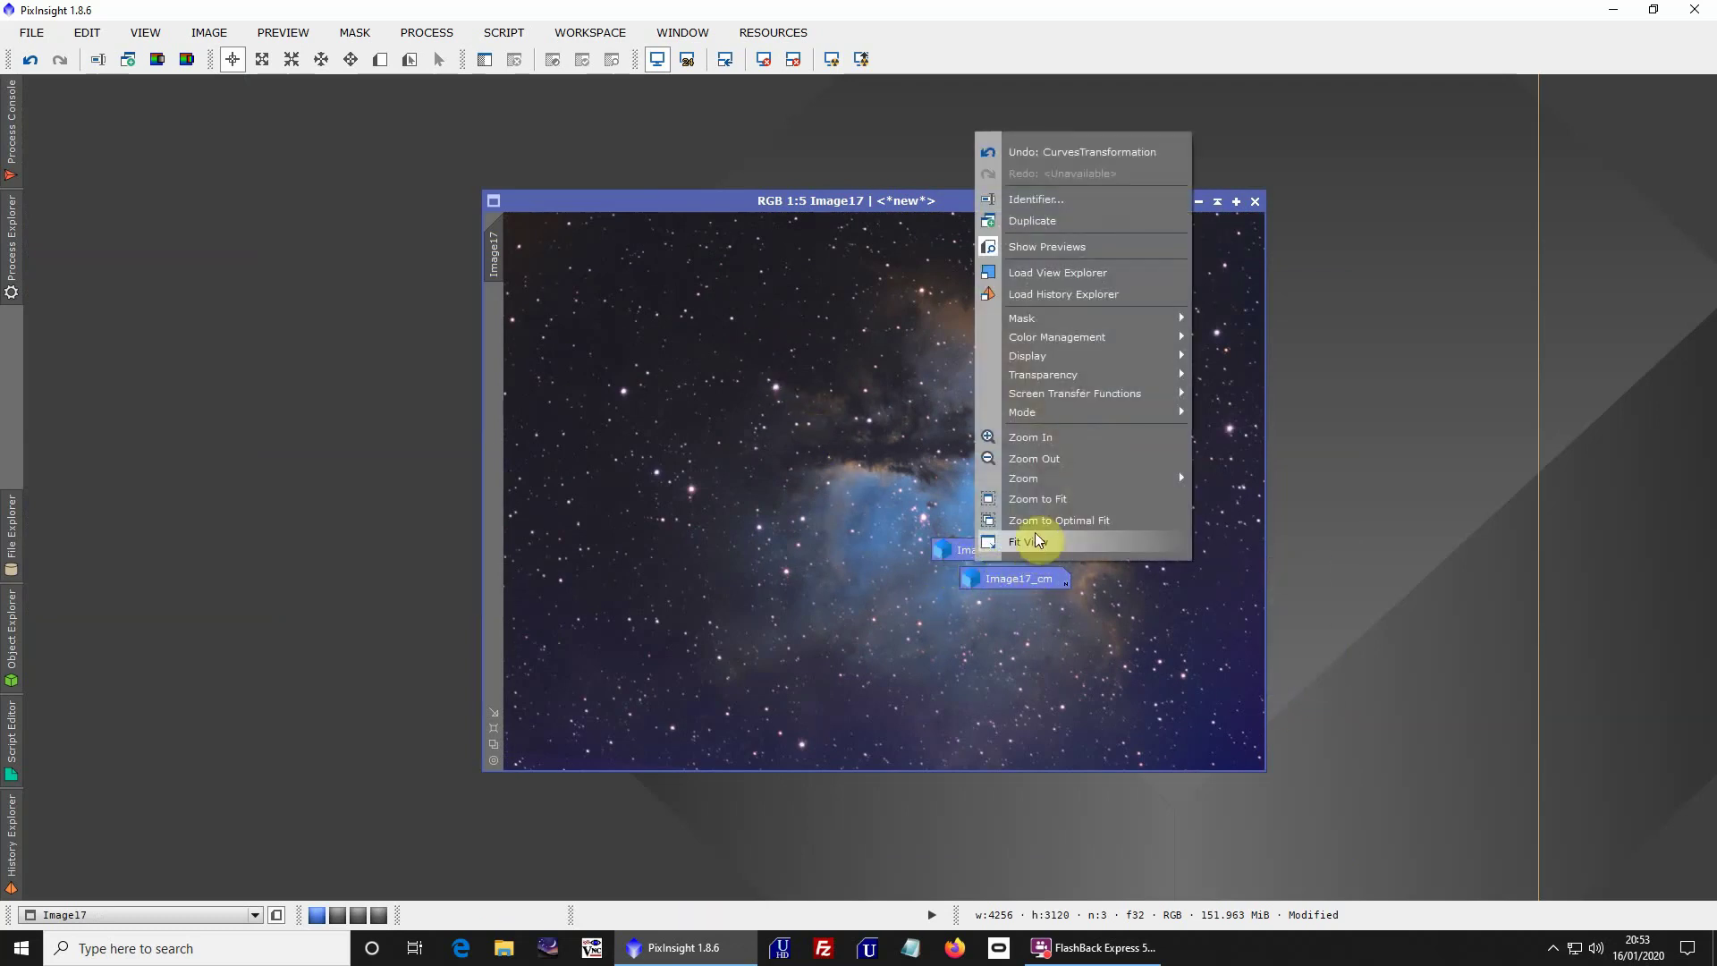
right_click(960, 552)
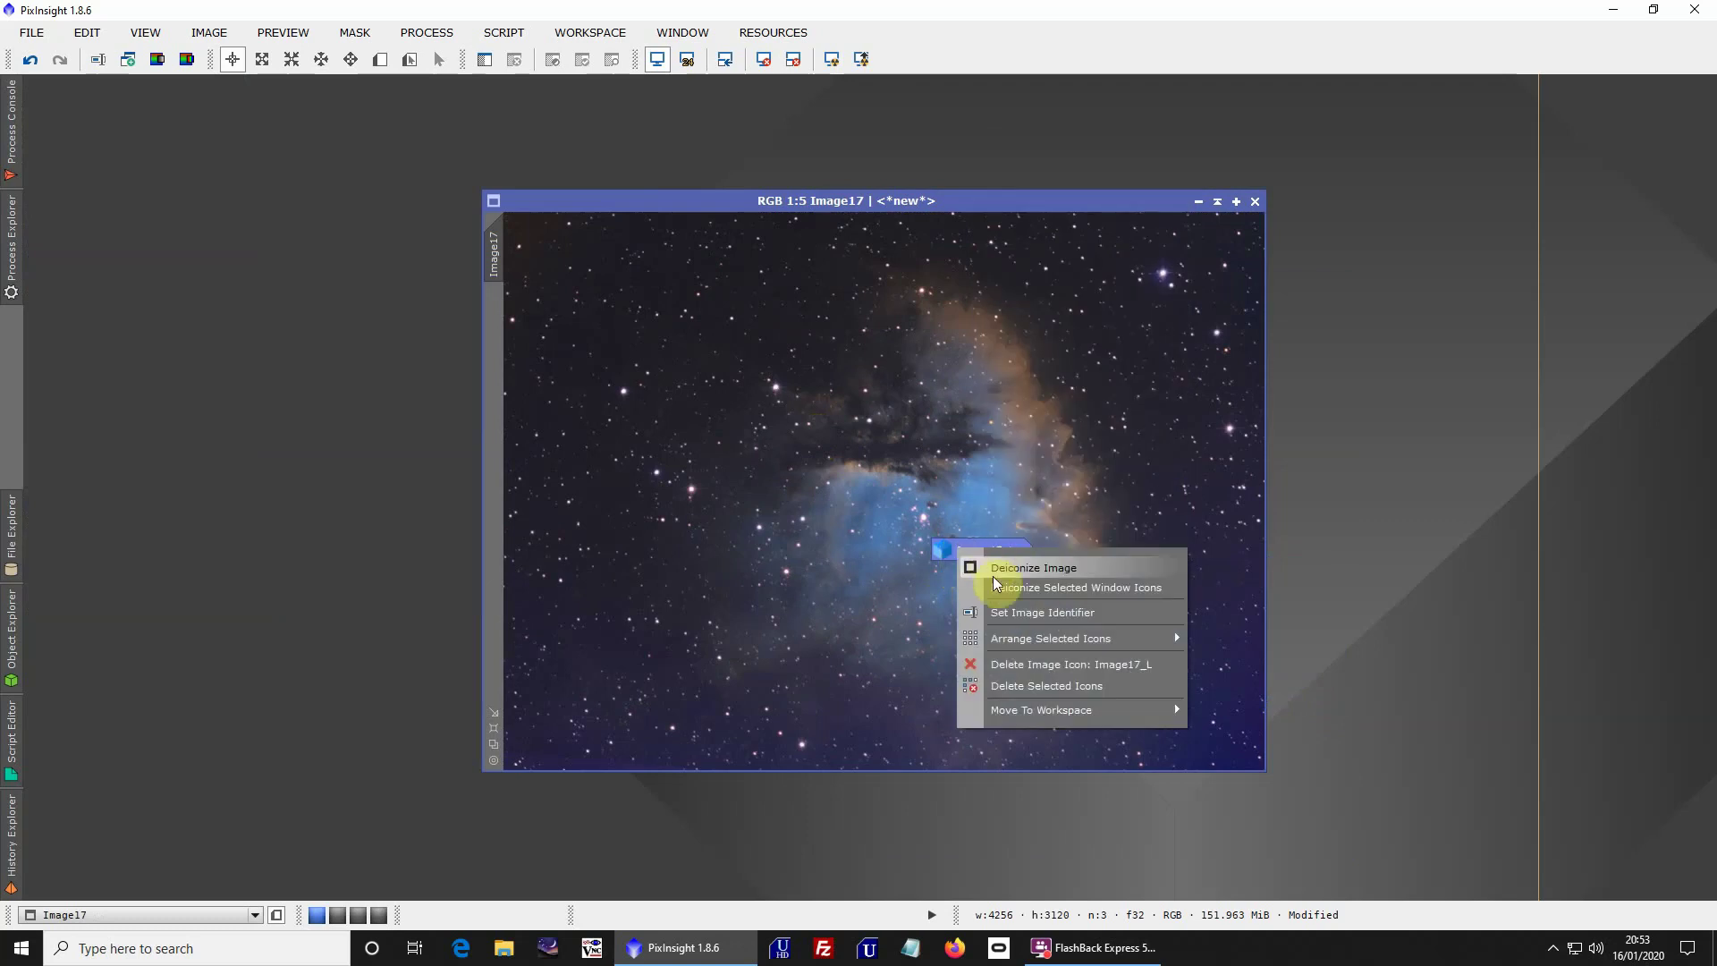
click(1005, 687)
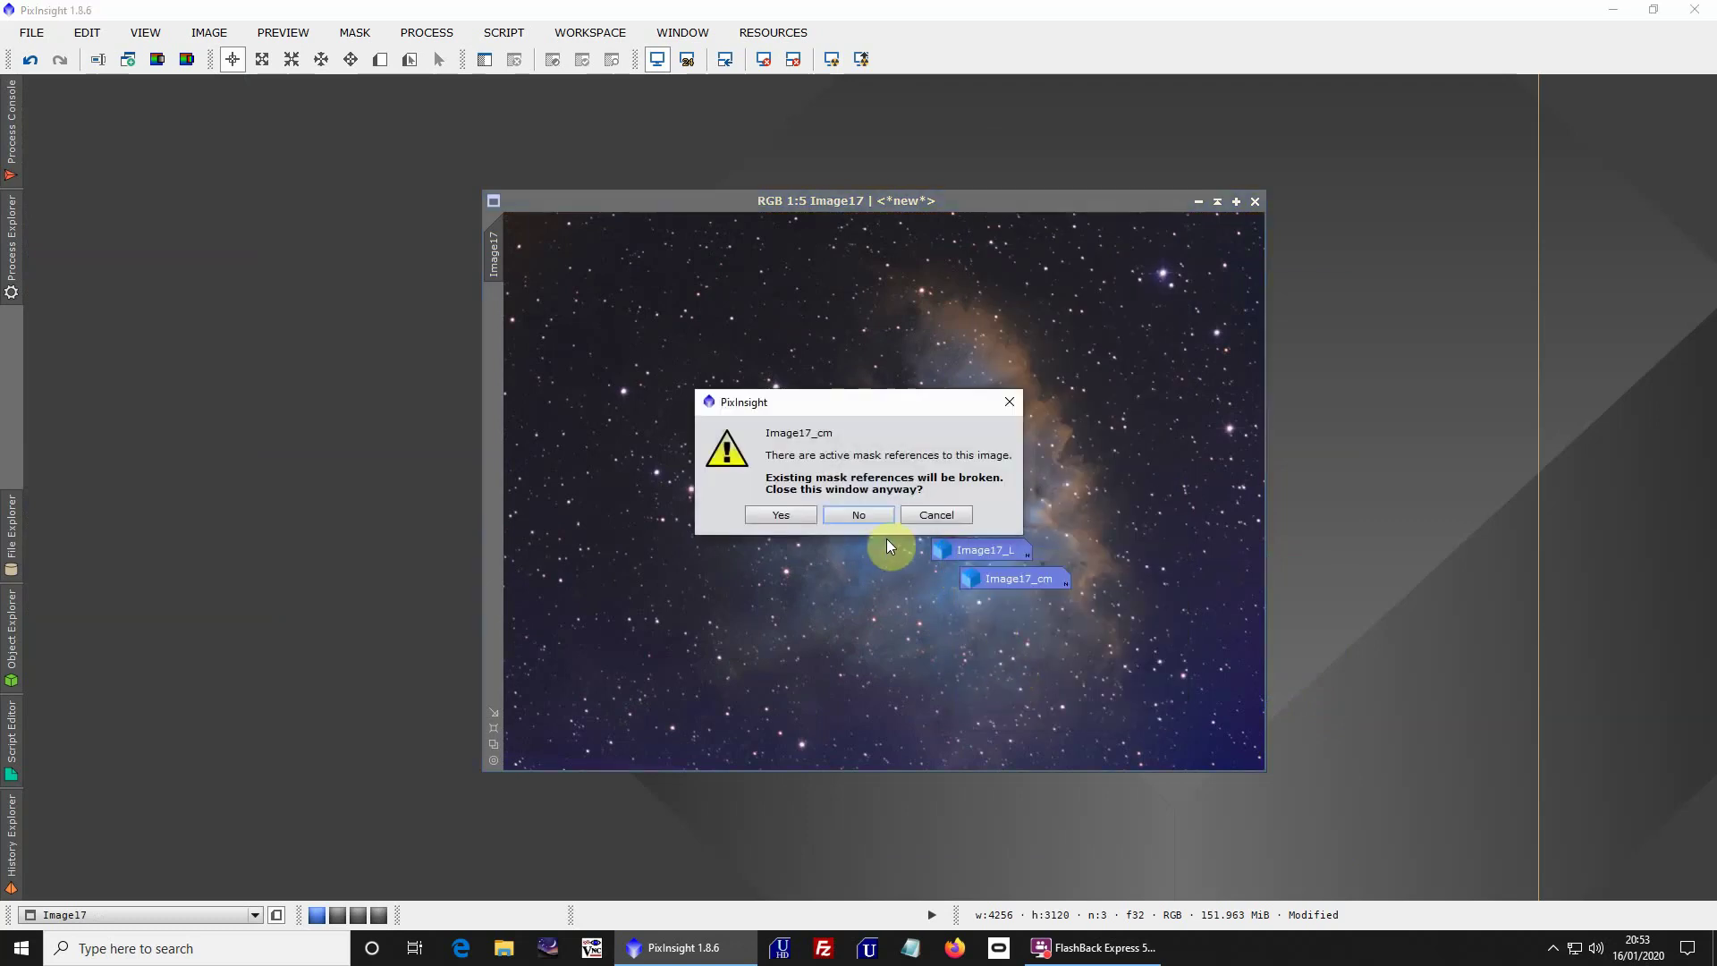
click(807, 508)
click(808, 508)
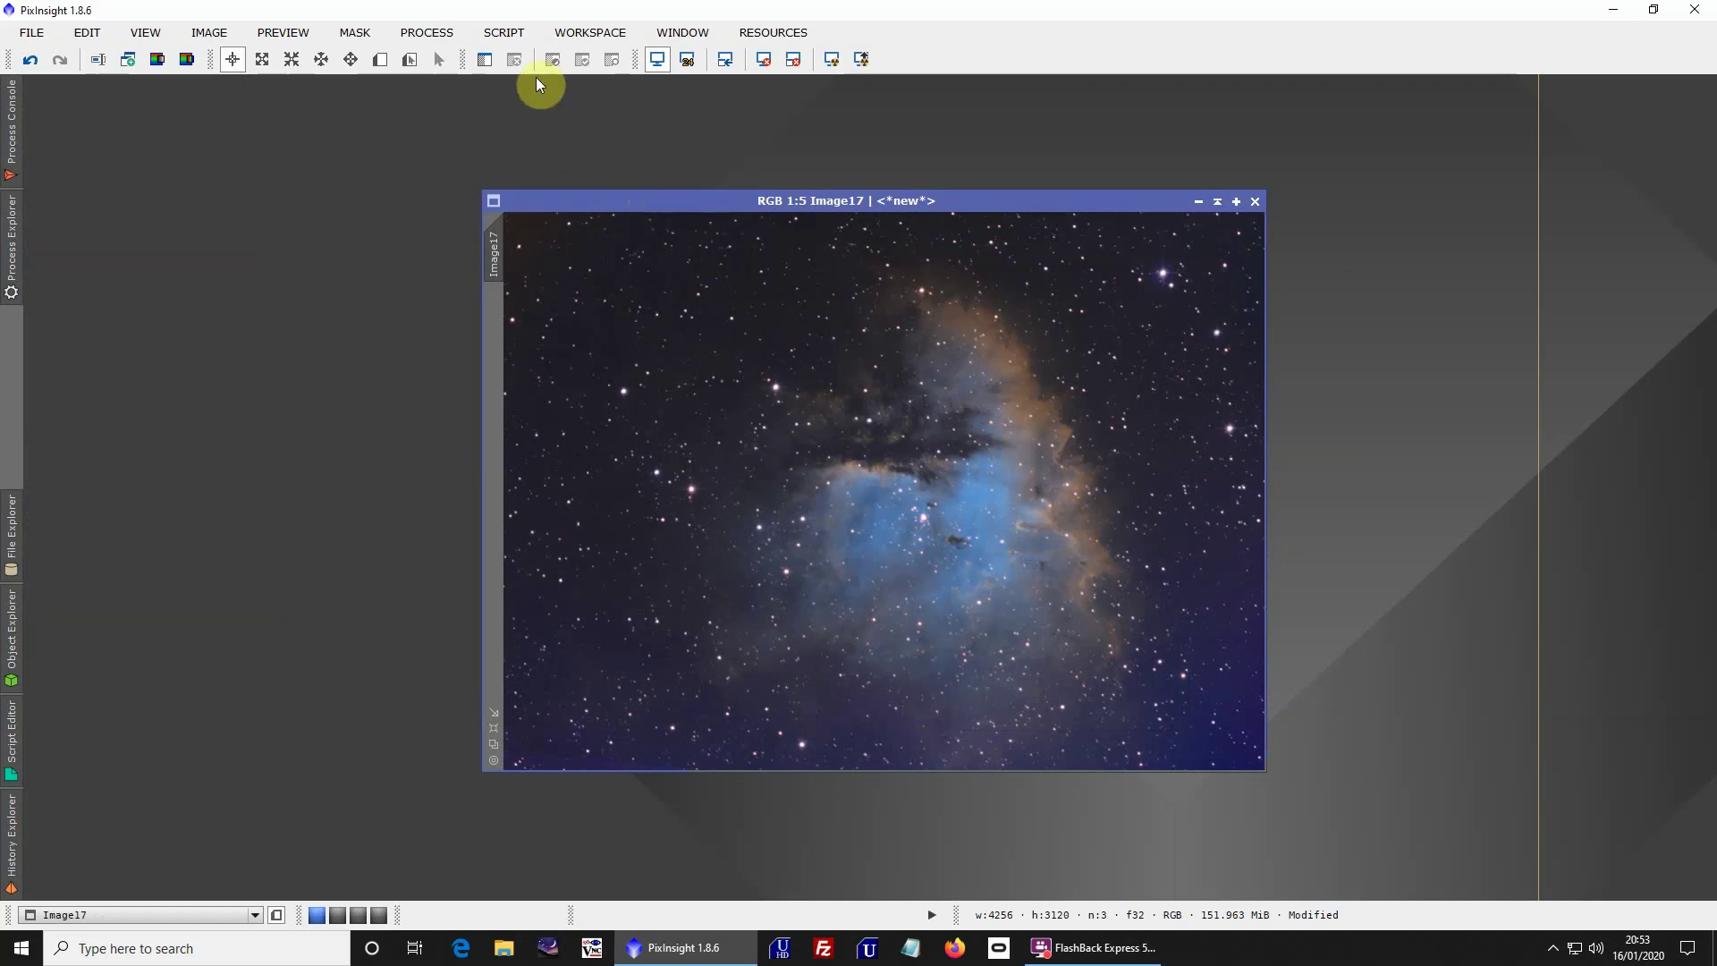
Run AutoScript G) Local Enhance Detail, then undo and redo to compare before and after
click(503, 34)
mouse_move(572, 64)
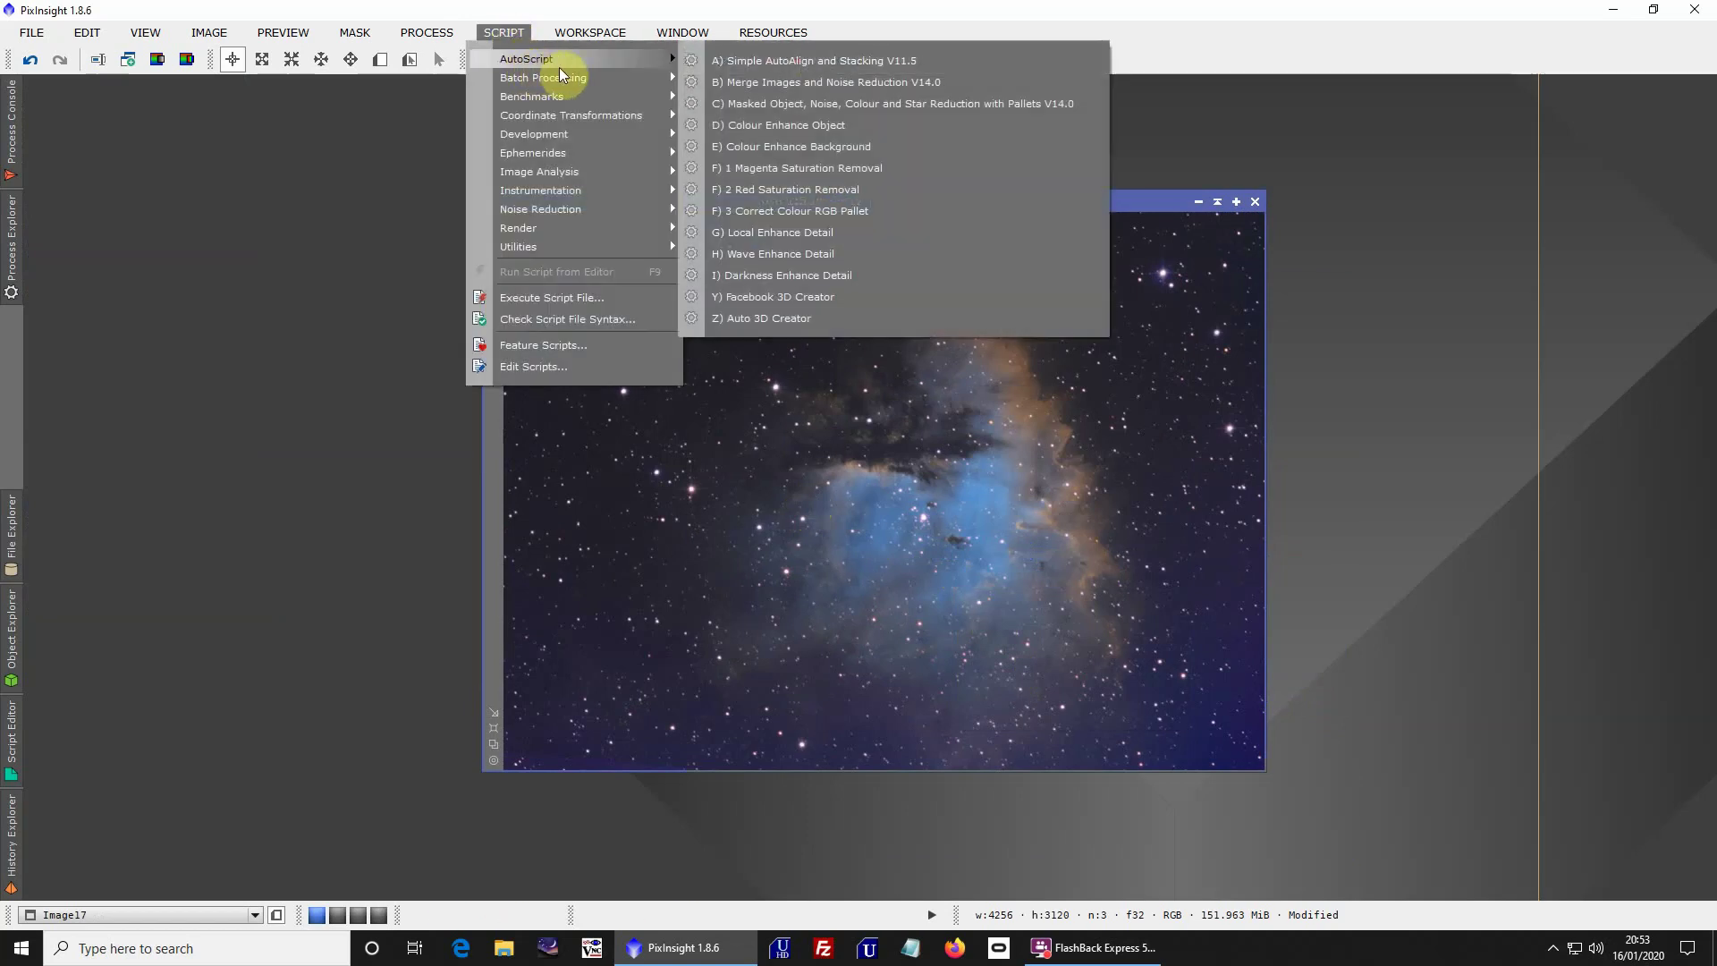
mouse_move(667, 75)
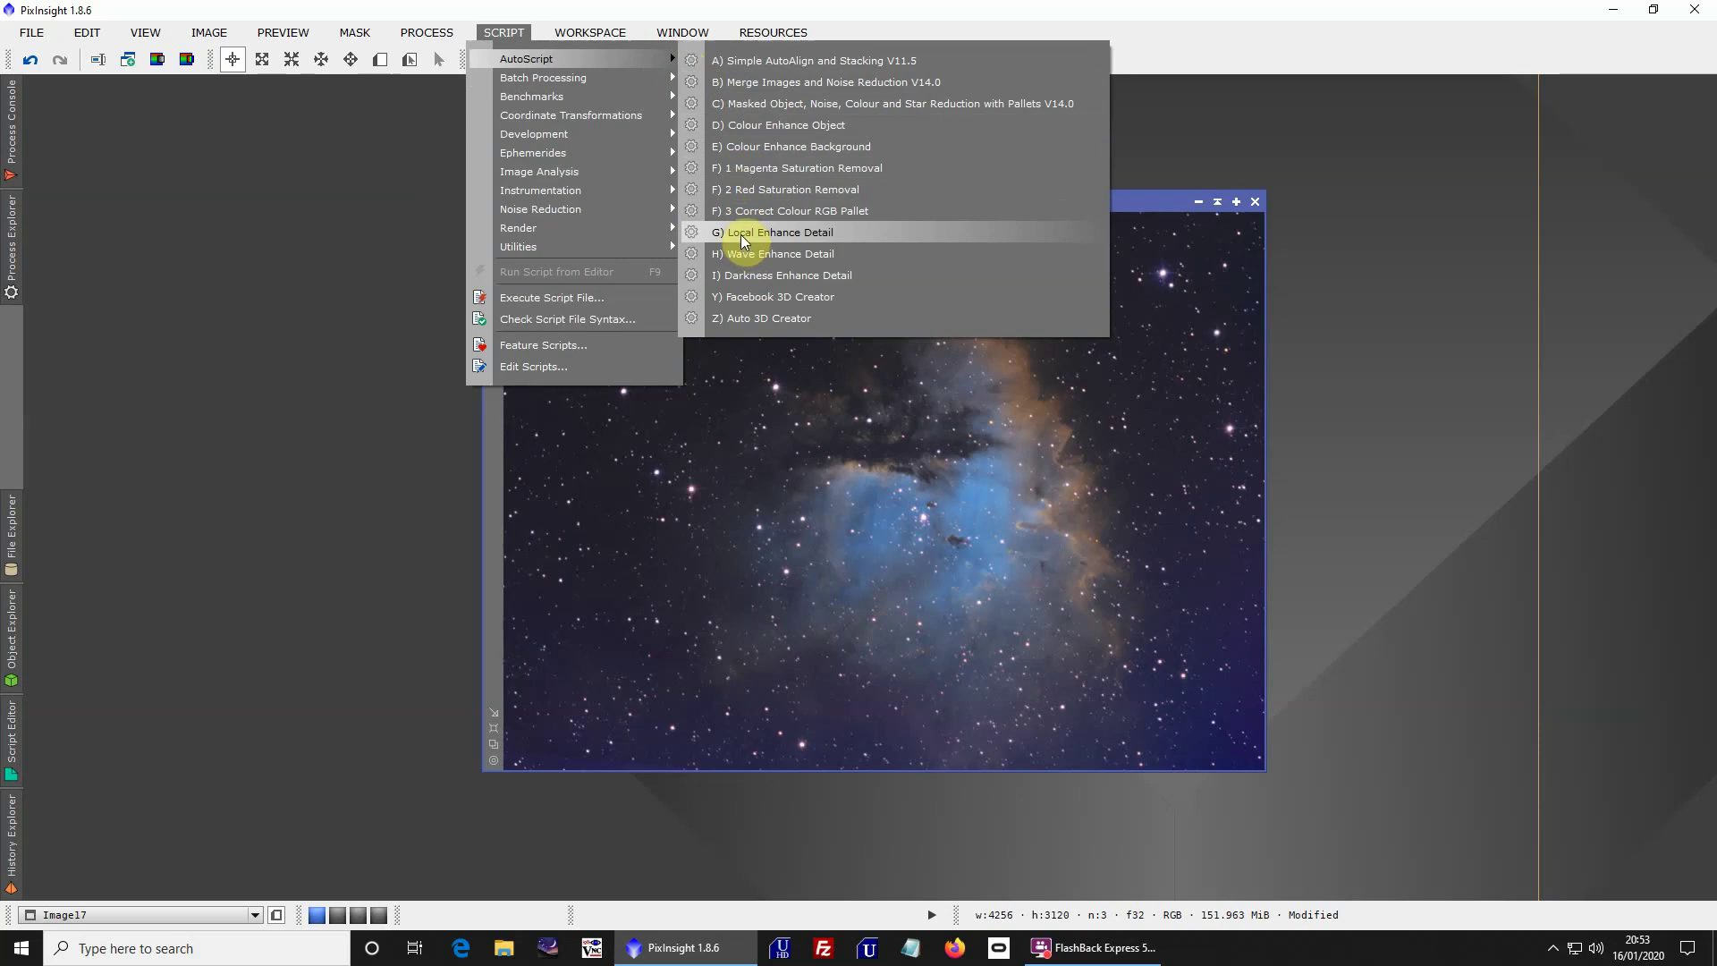
click(742, 236)
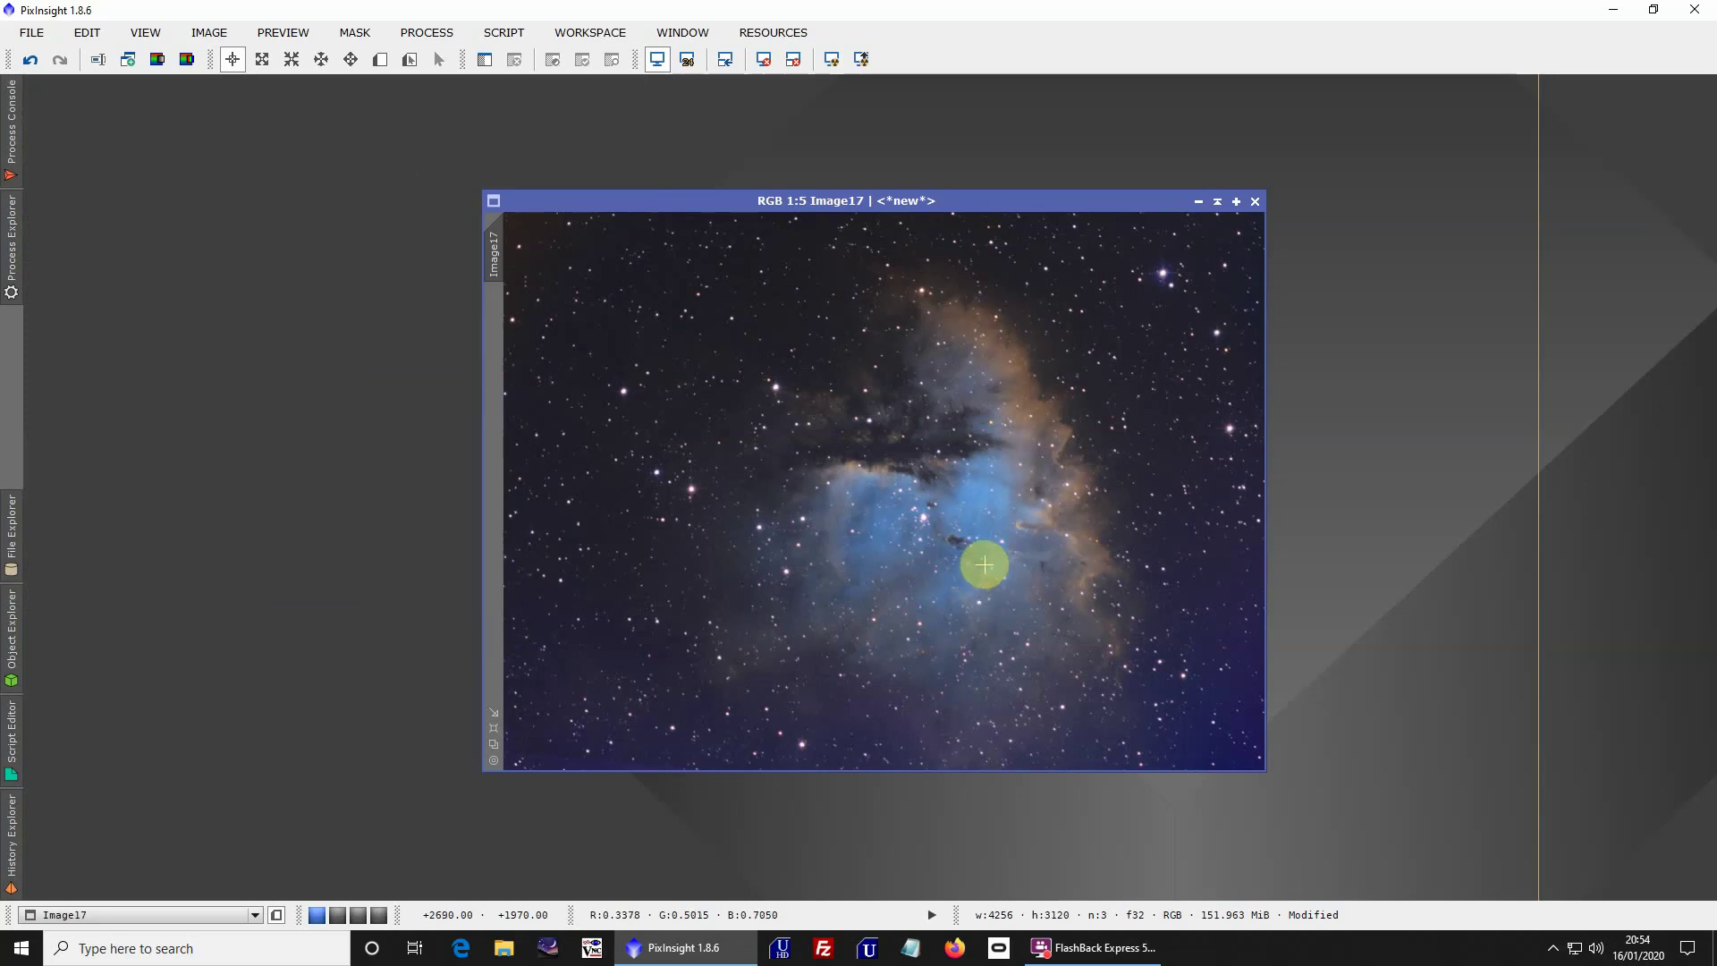
key(ctrl+z)
key(ctrl+y)
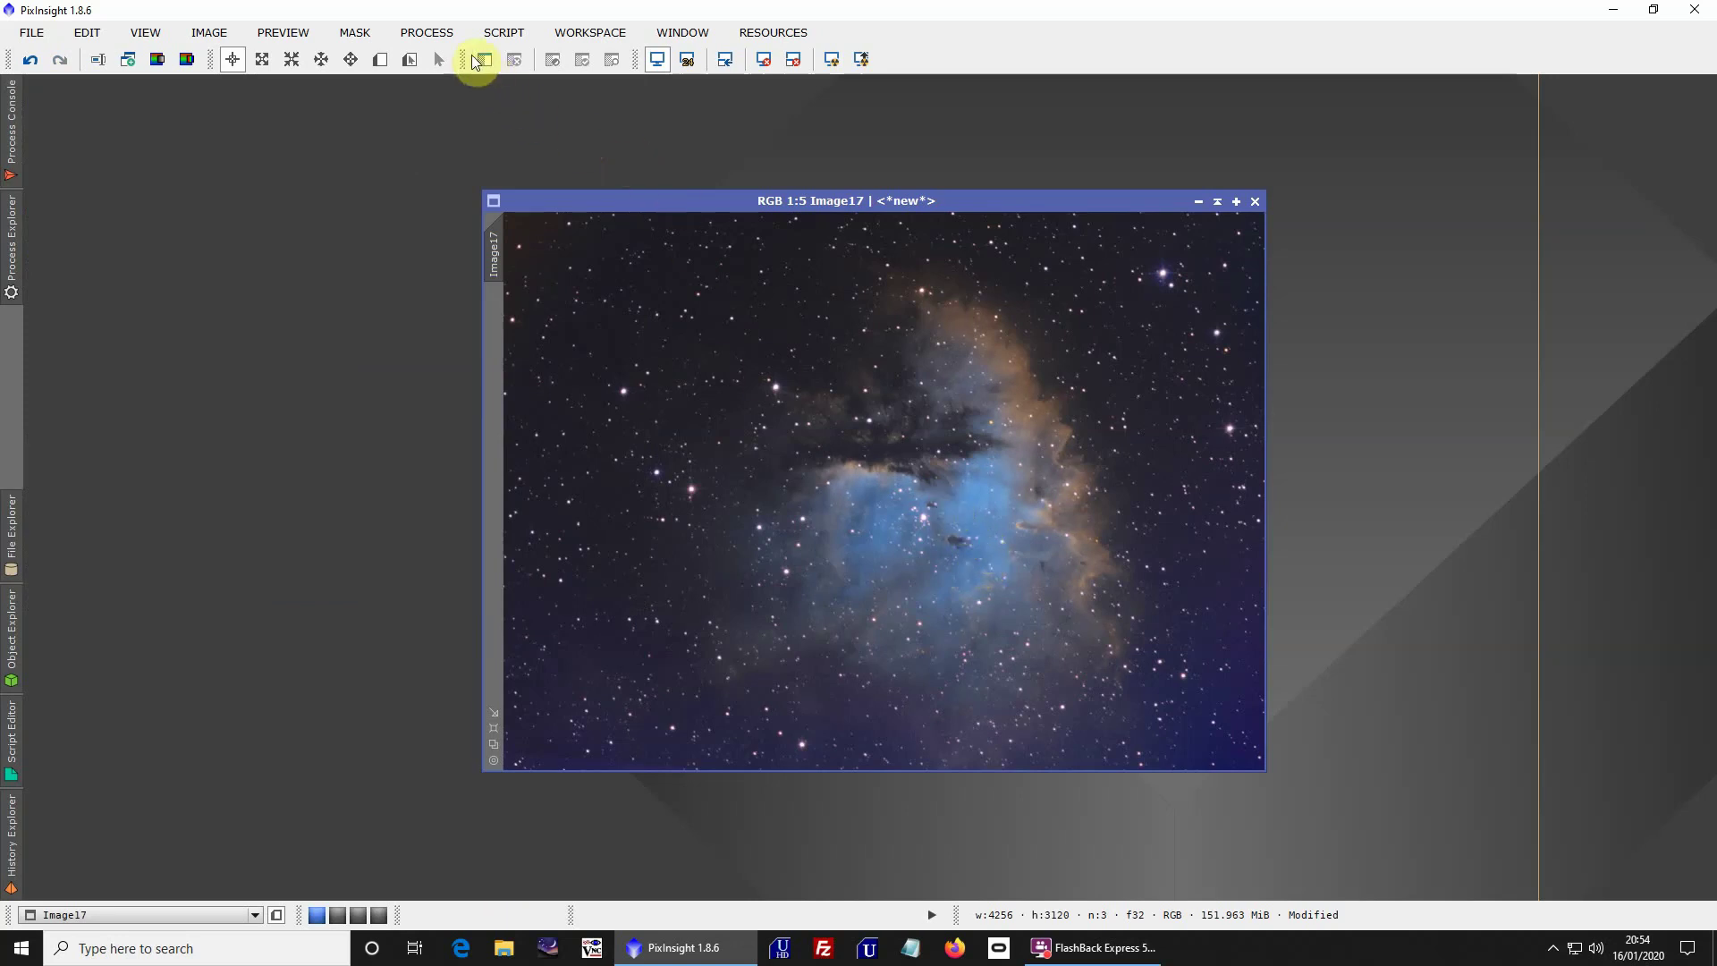
Run AutoScript H) Wave Enhance Detail on Image17 and zoom in to inspect the sharpening
click(503, 38)
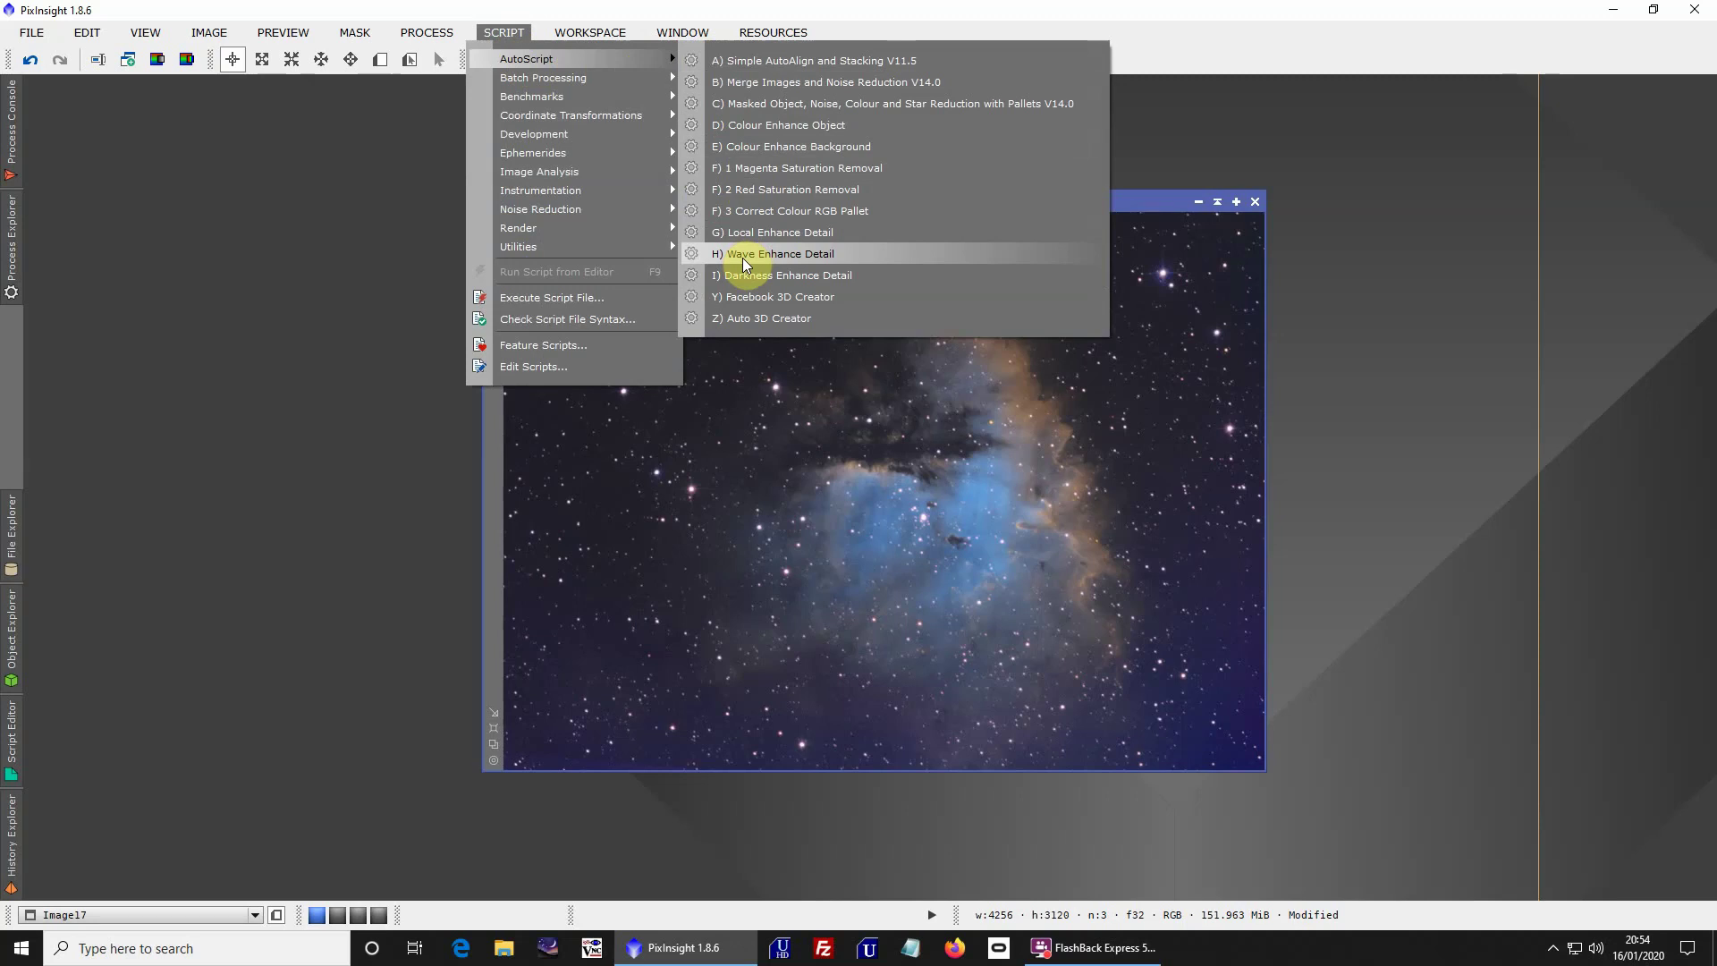
click(743, 257)
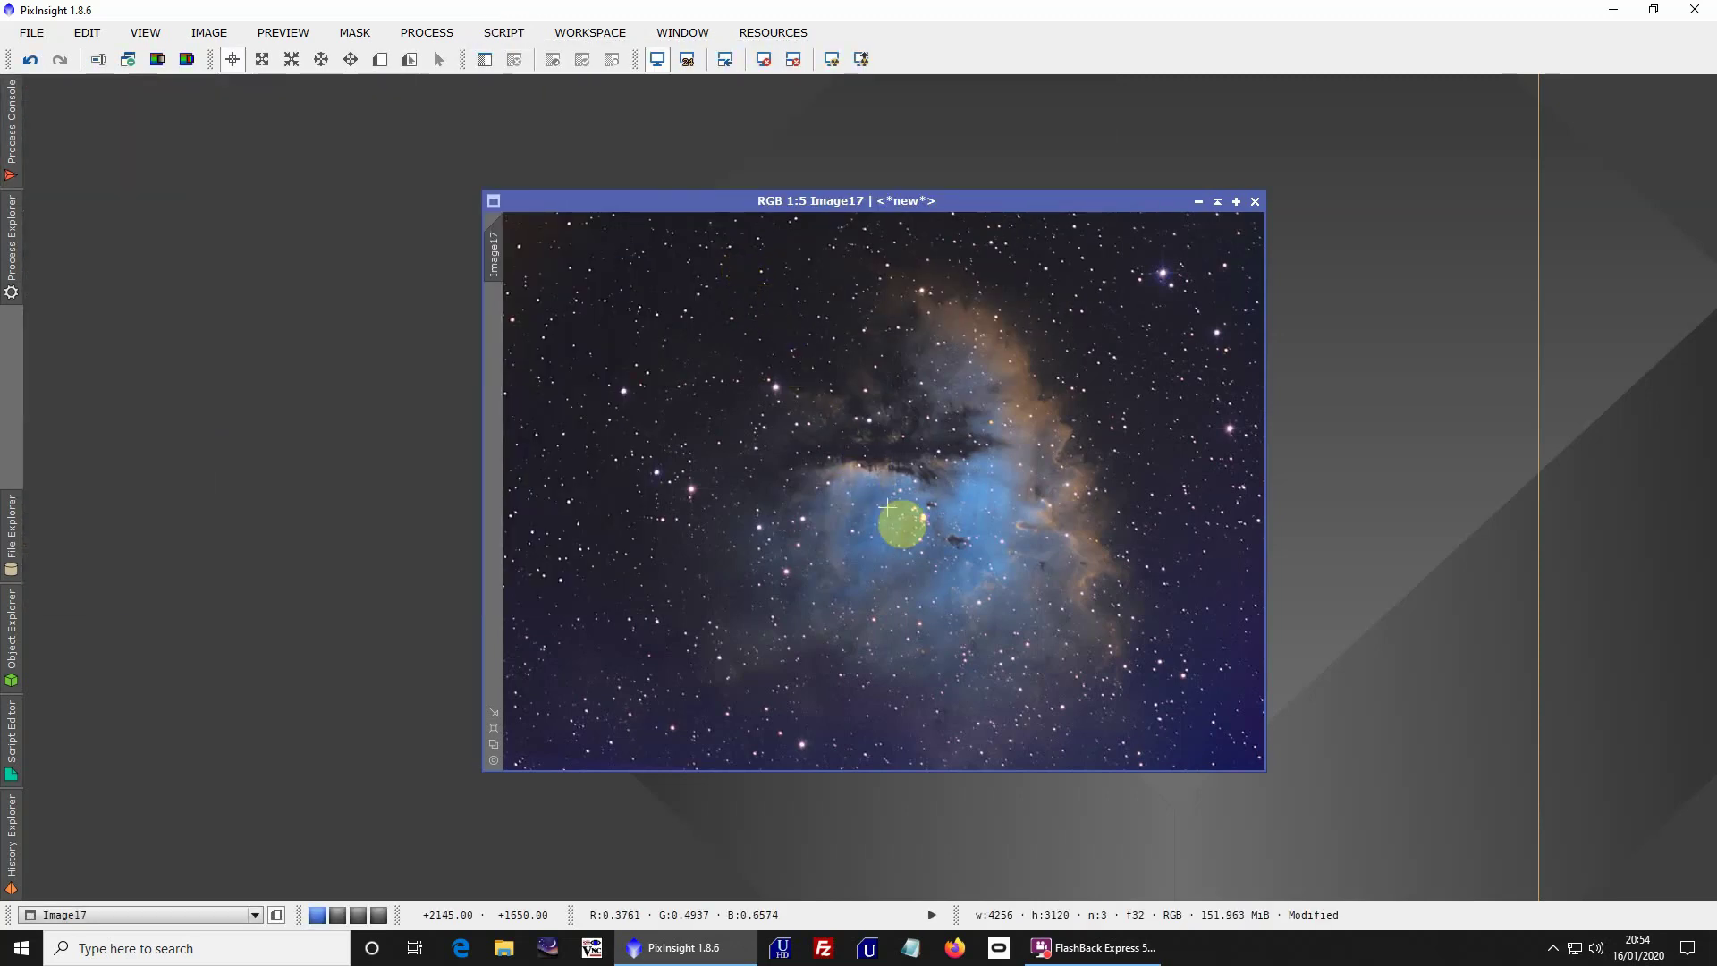
scroll(939, 556, up, 3)
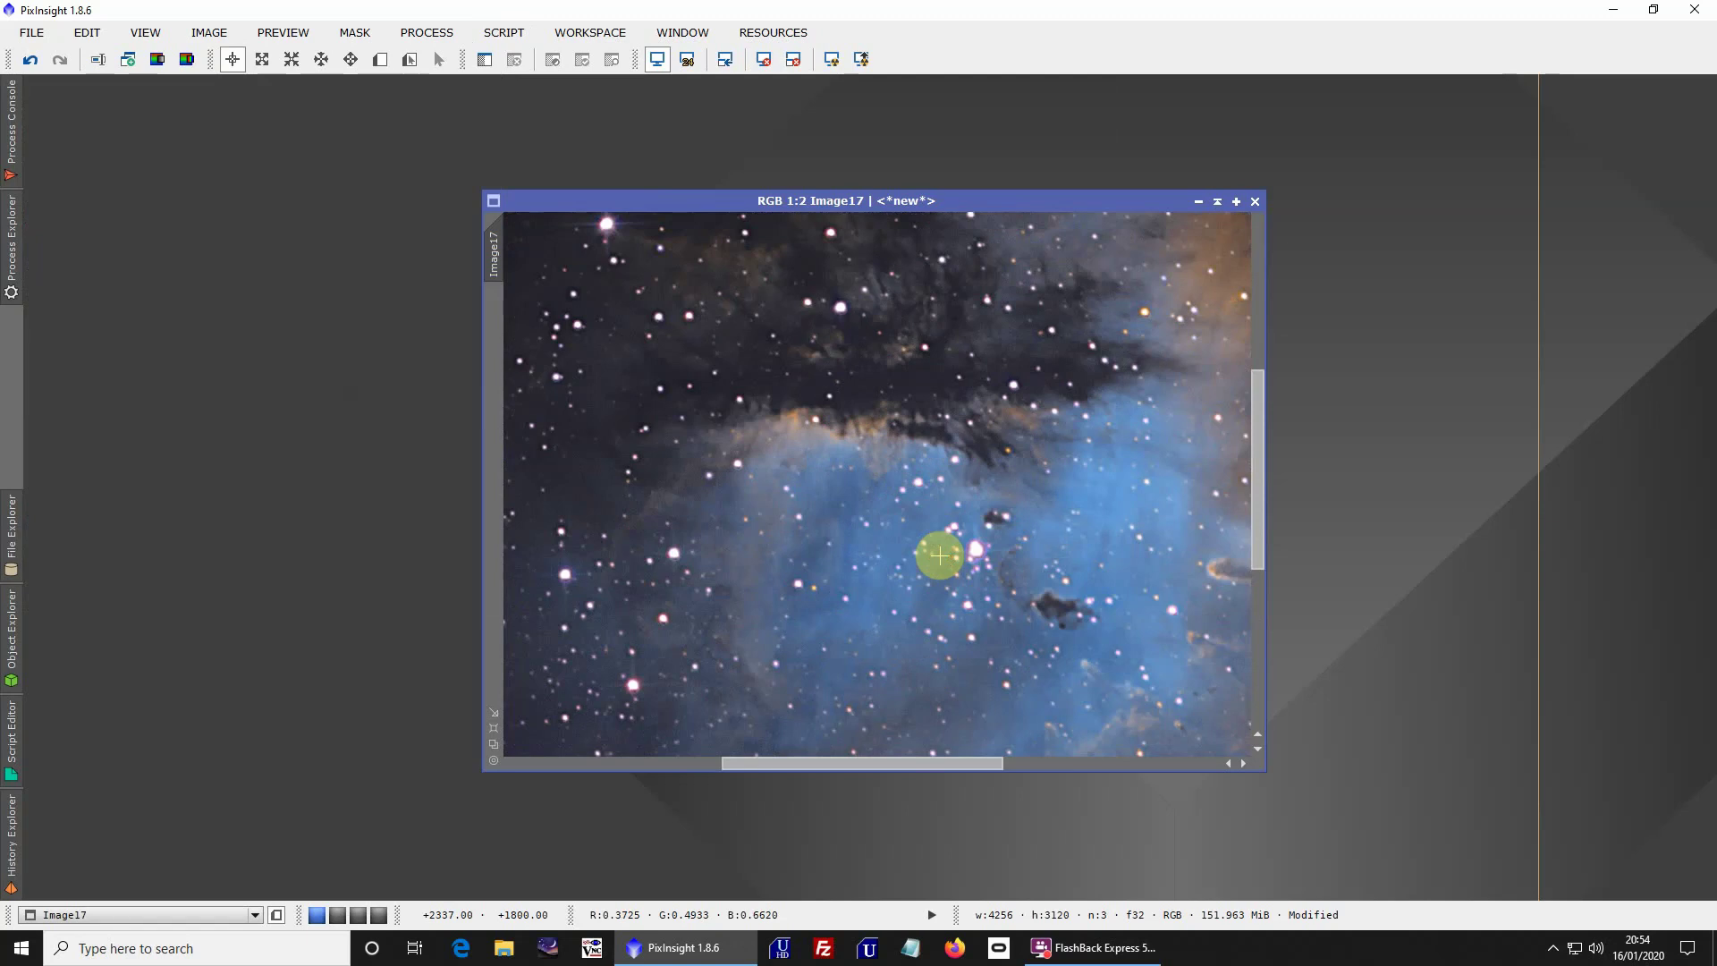
scroll(939, 555, down, 3)
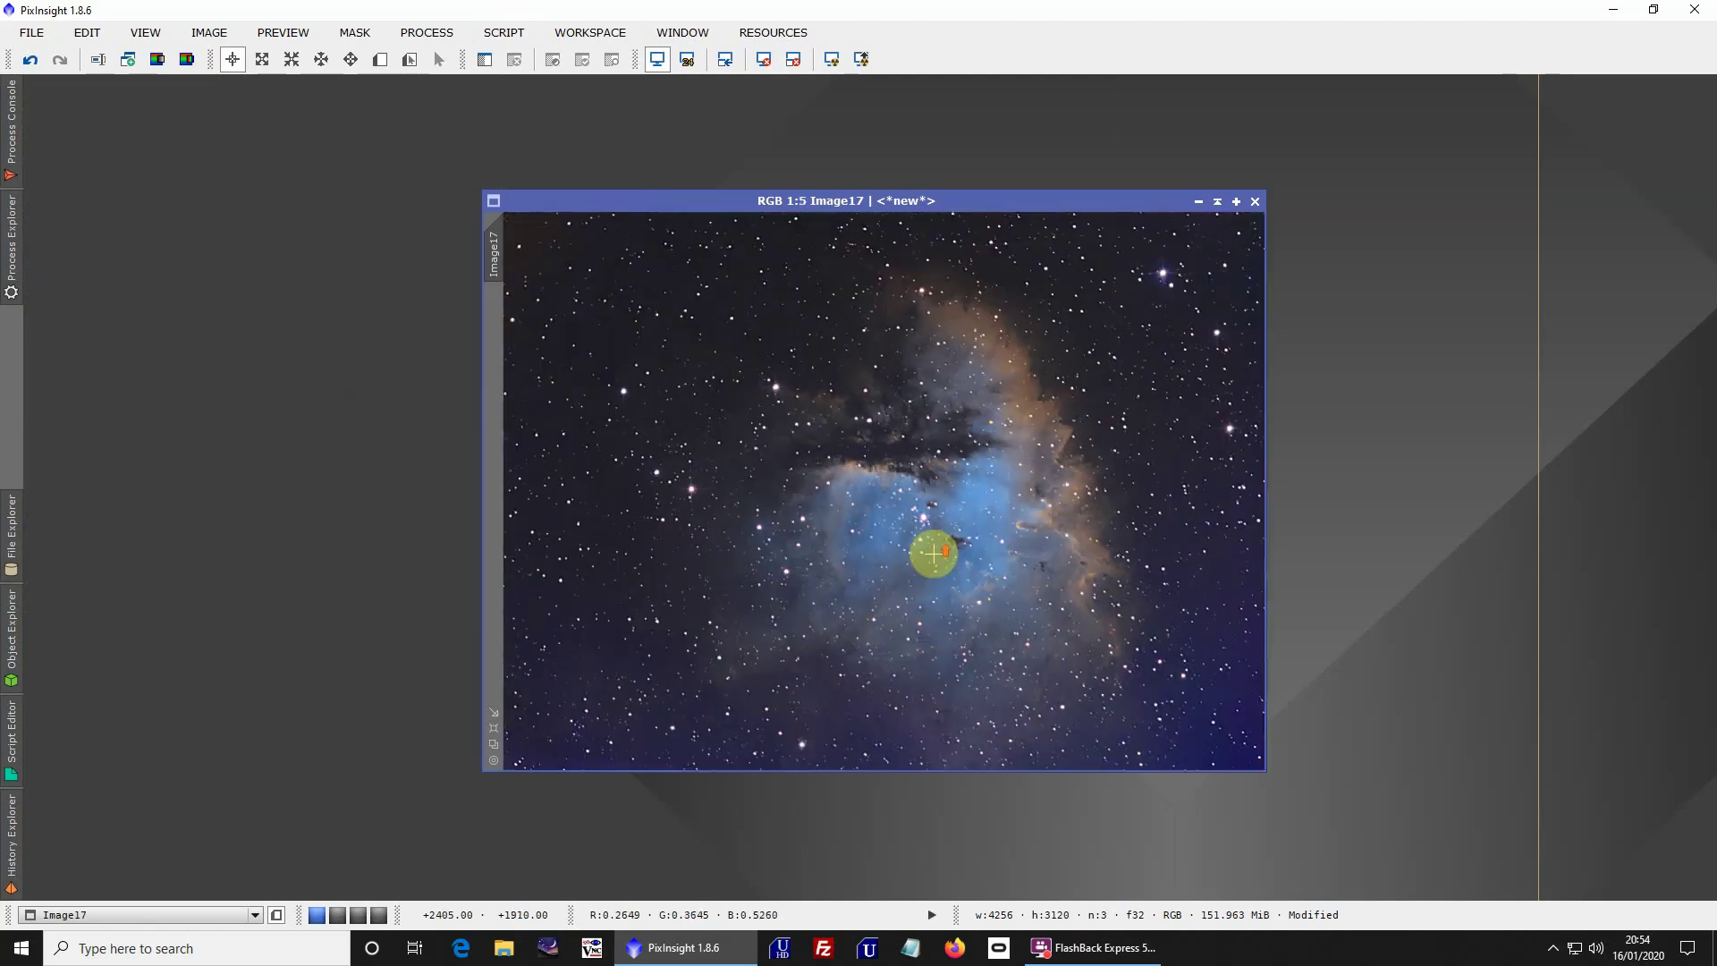
Run the Darkness Enhance Detail AutoScript with 8 layers removed, amount 0.40, 1 iteration
click(502, 34)
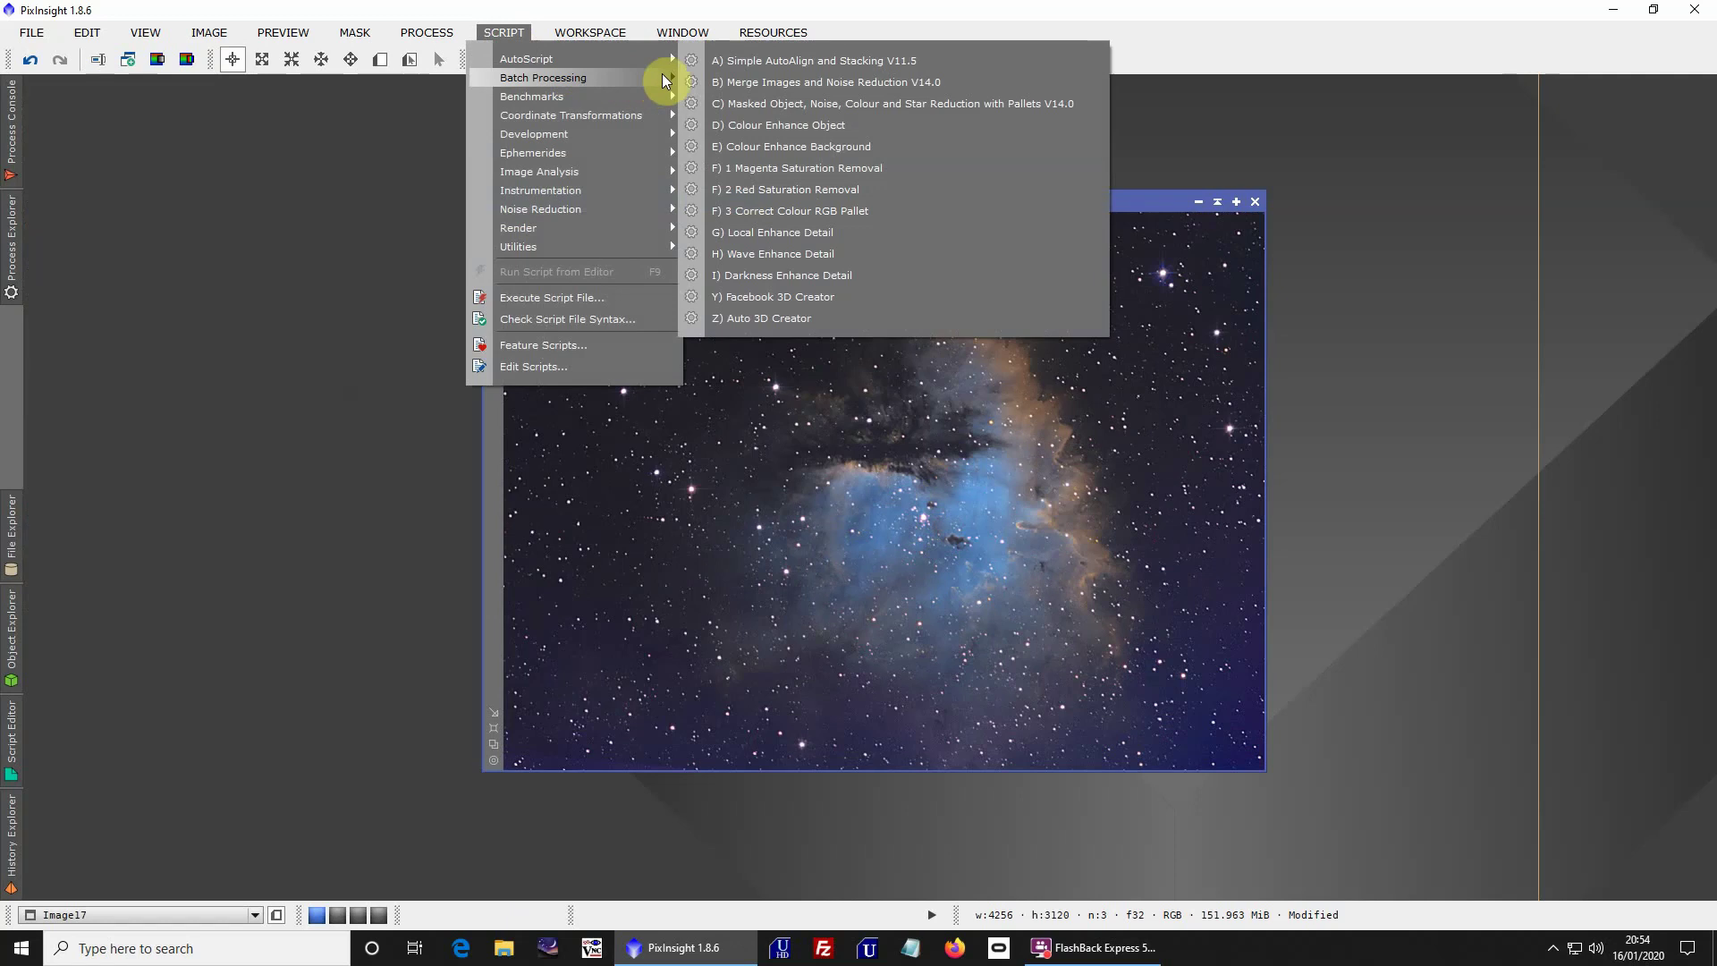
mouse_move(673, 61)
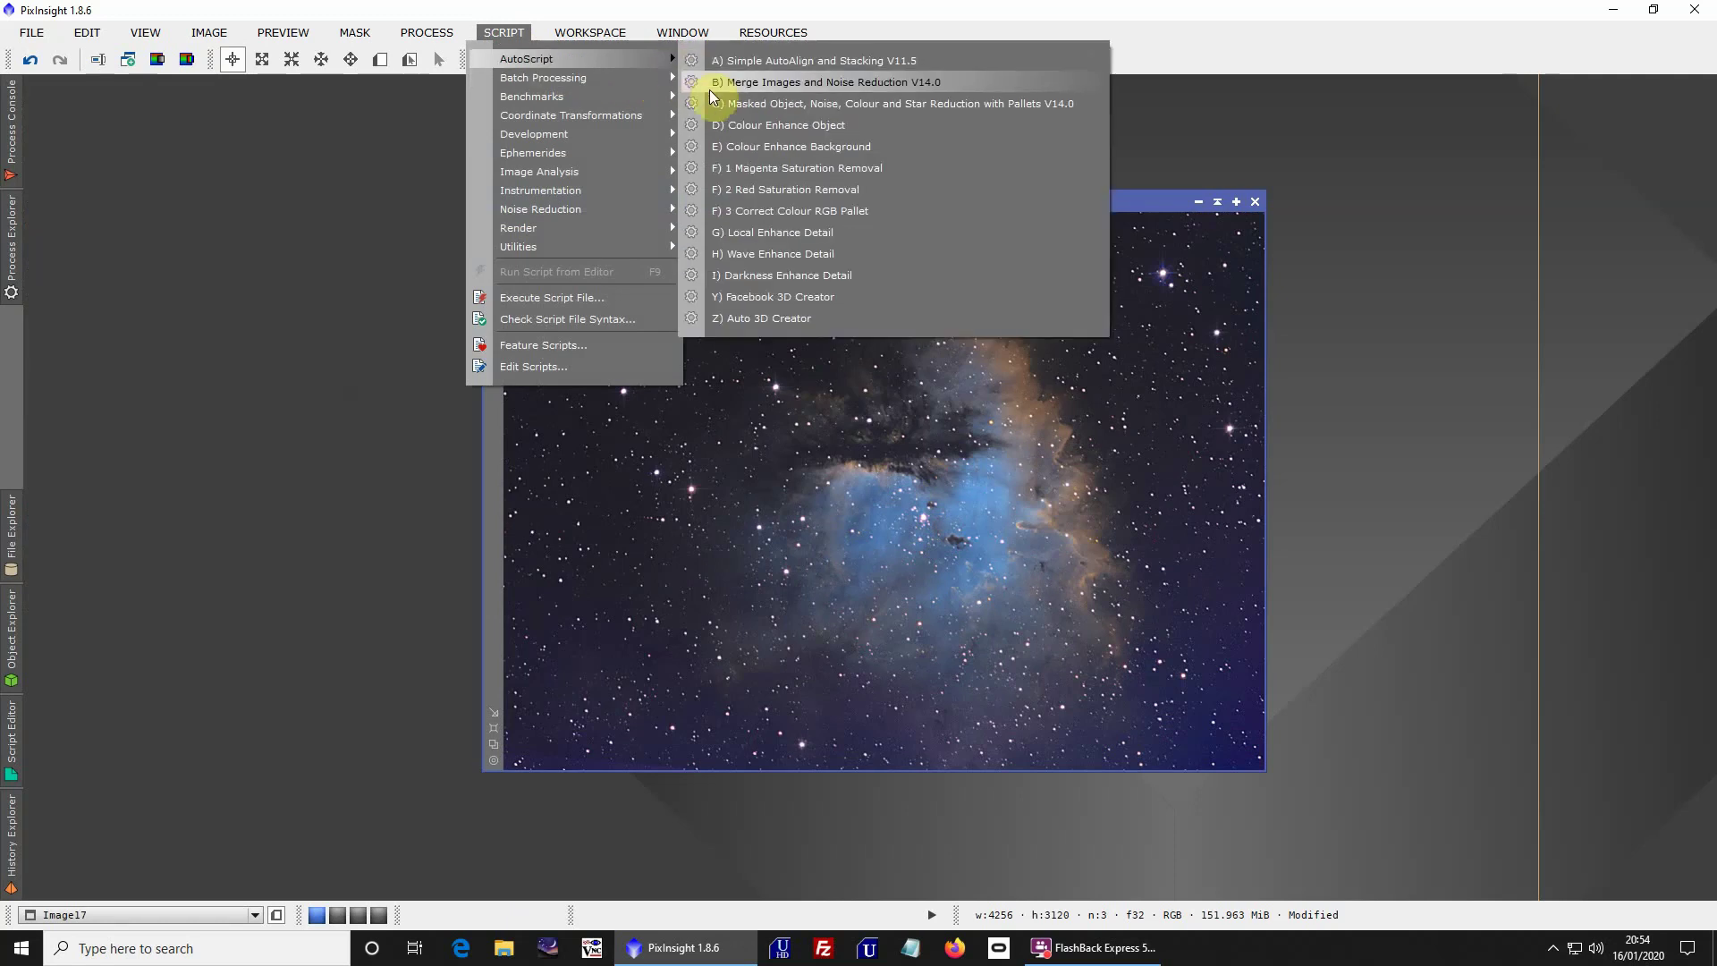
click(752, 276)
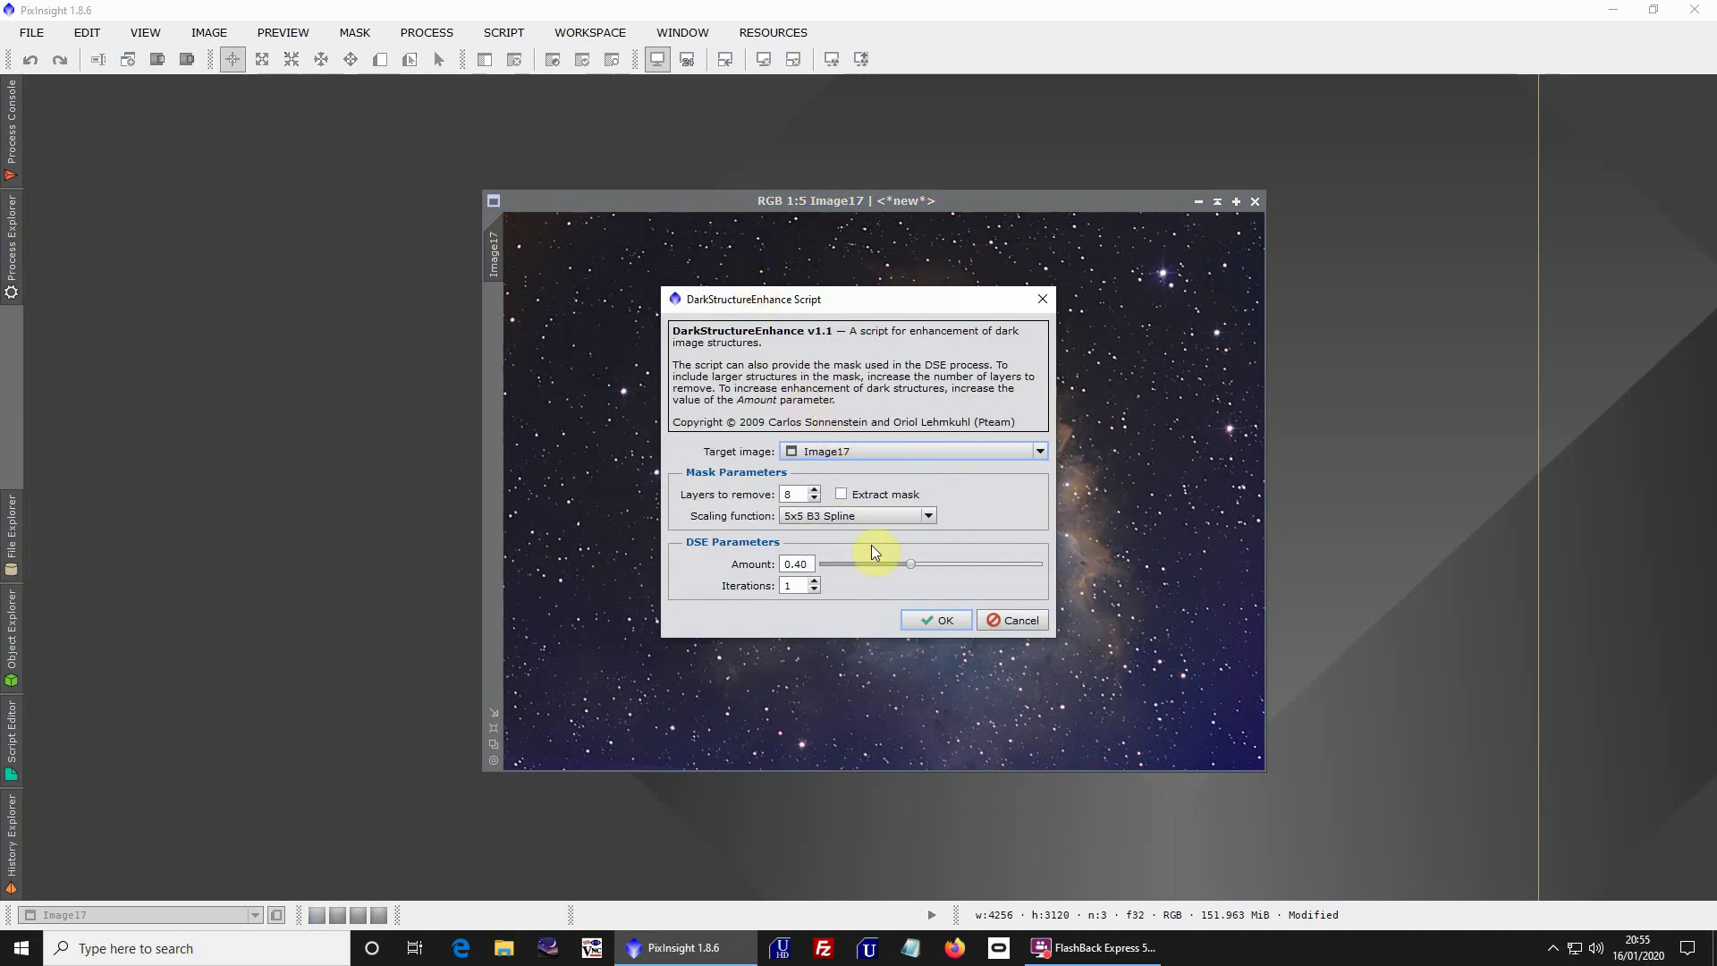
click(924, 621)
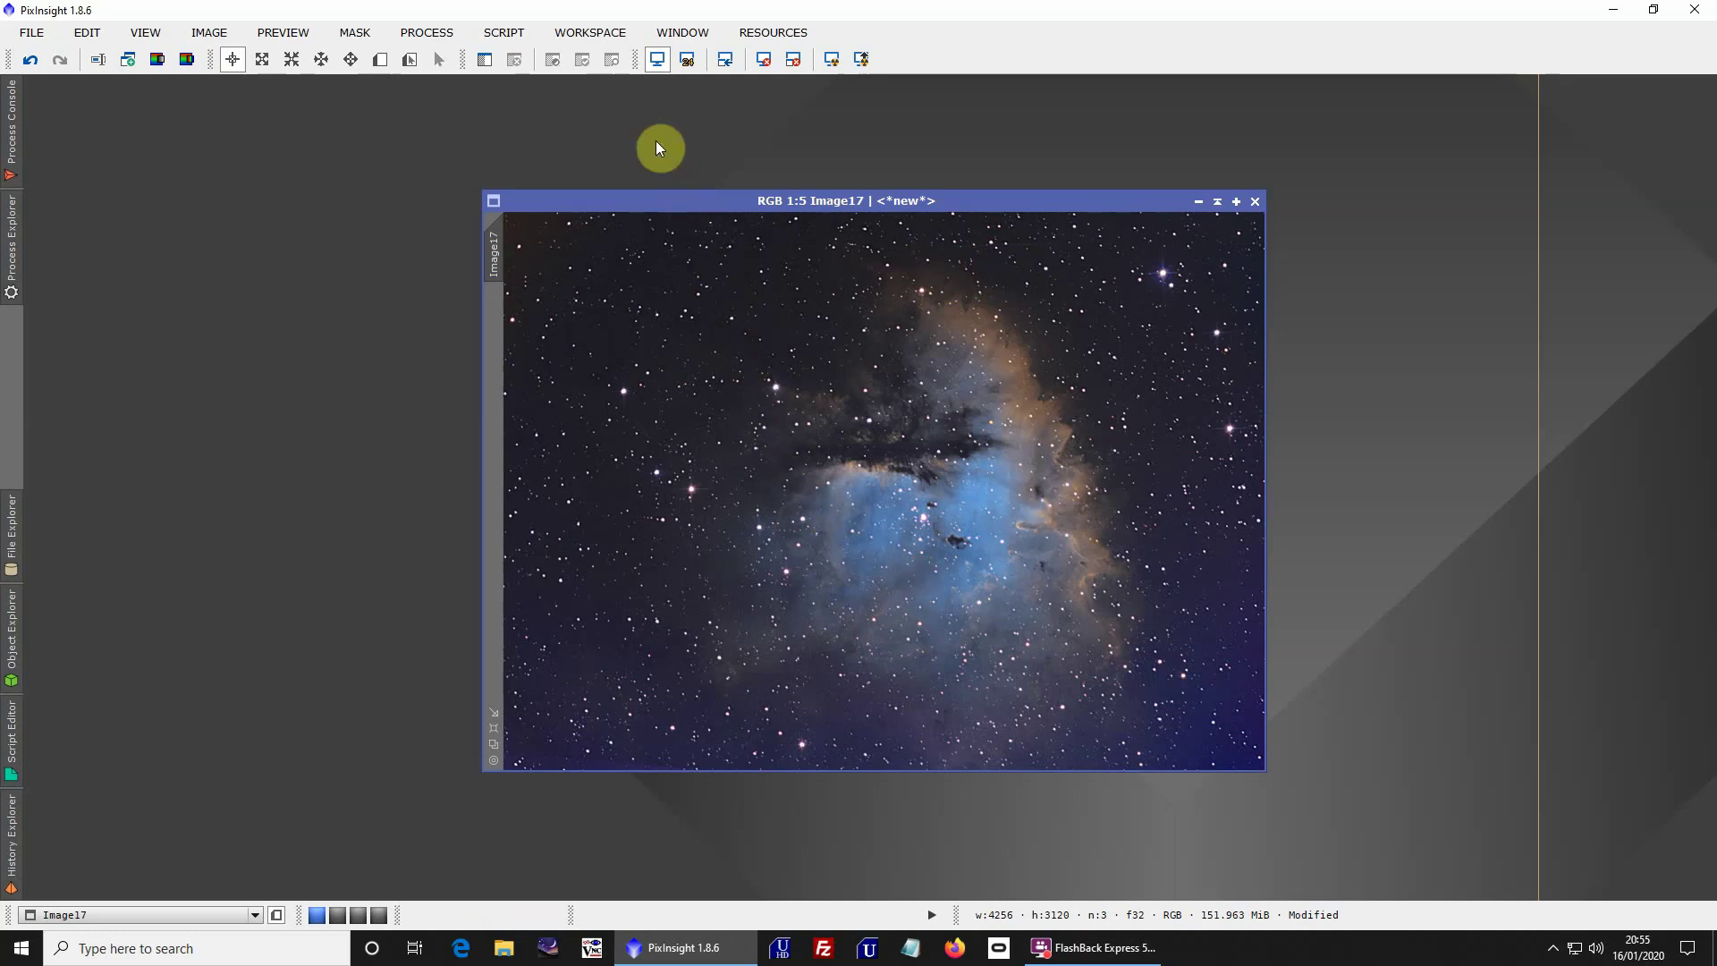
Launch the Colour Enhance Object AutoScript and dismiss its preview instructions message
click(518, 40)
click(514, 39)
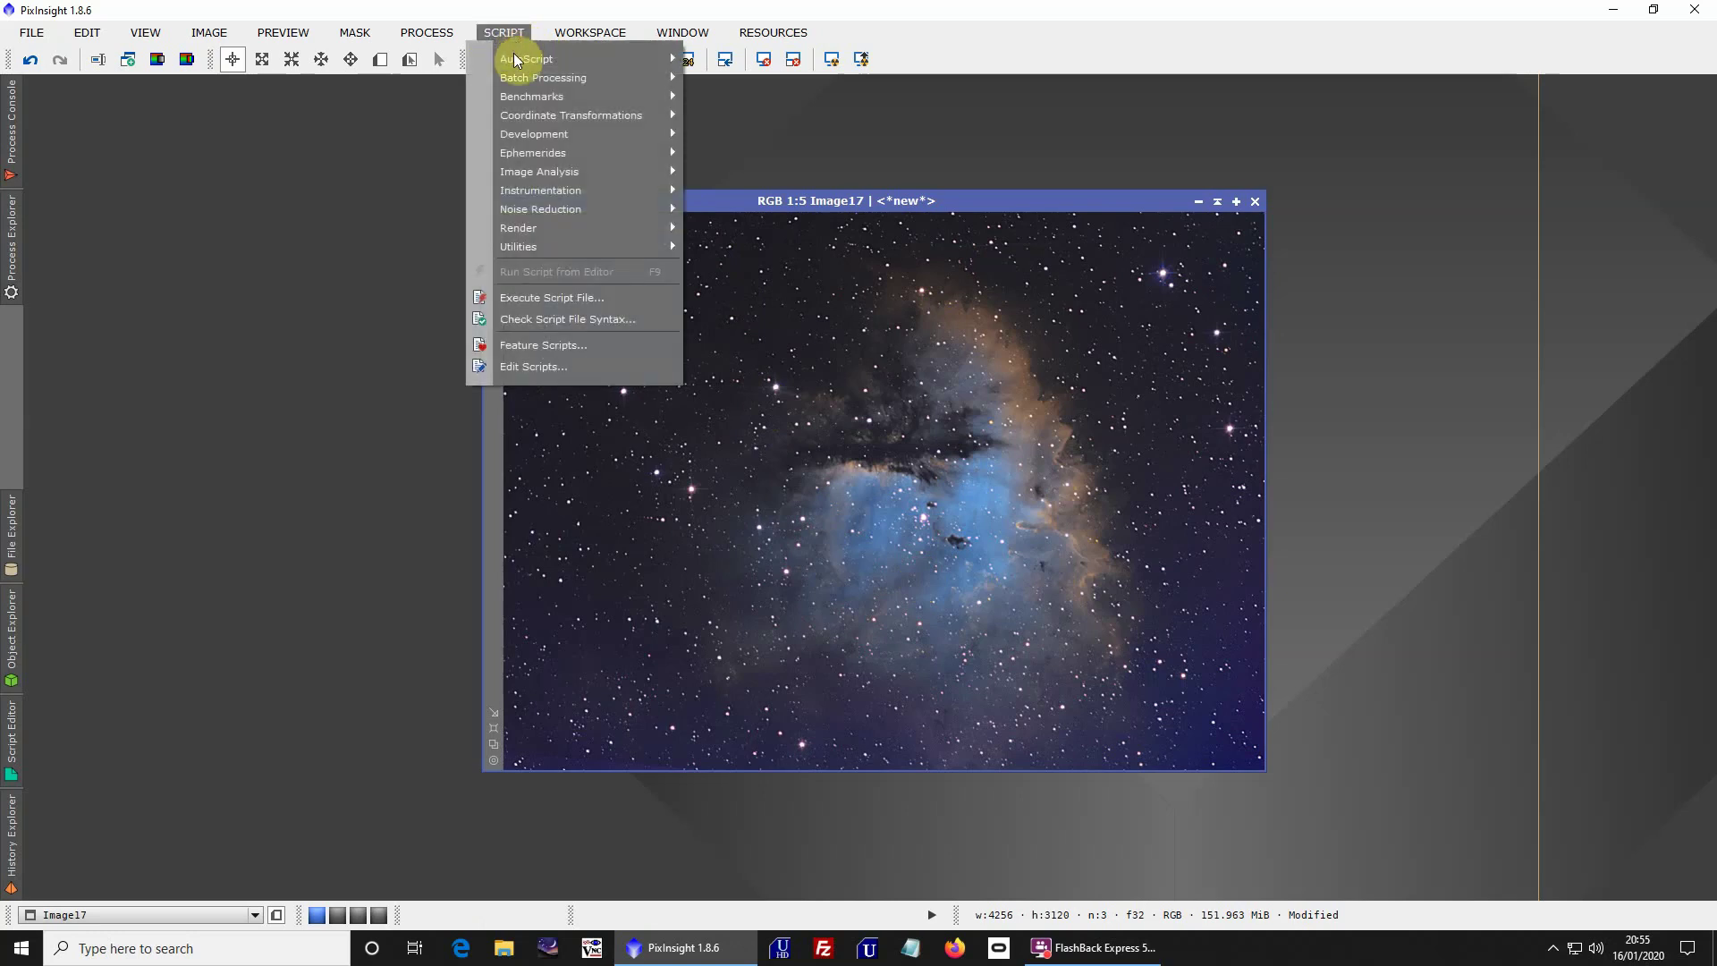
mouse_move(624, 58)
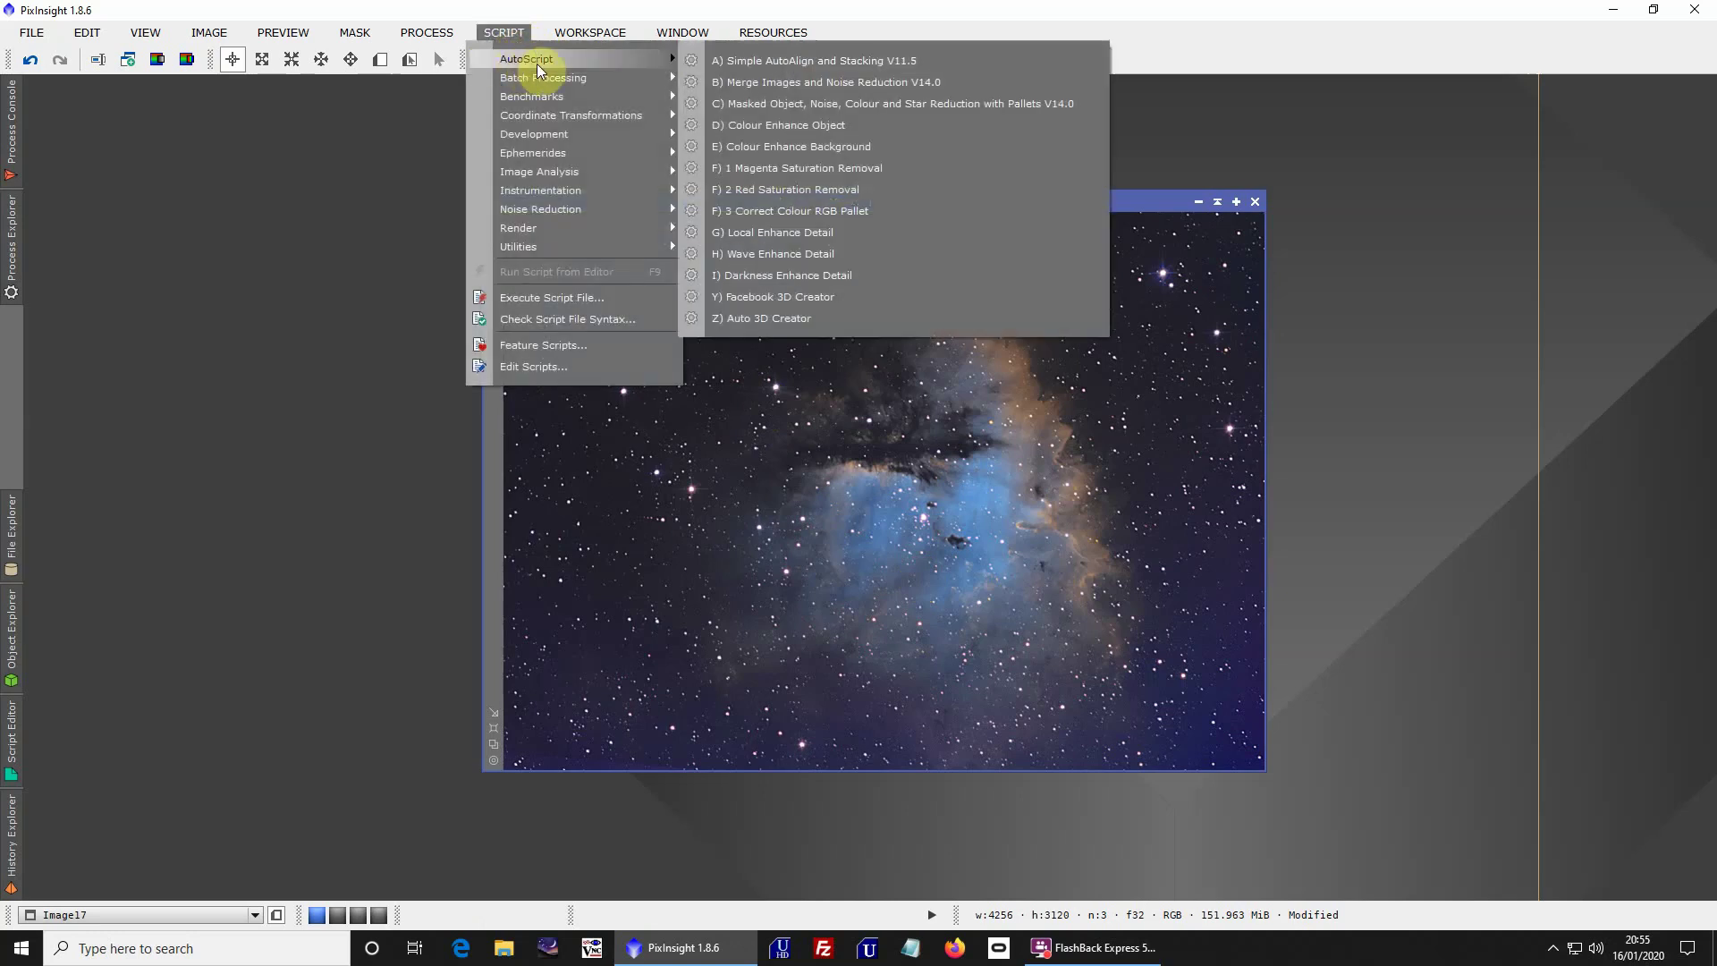
click(744, 134)
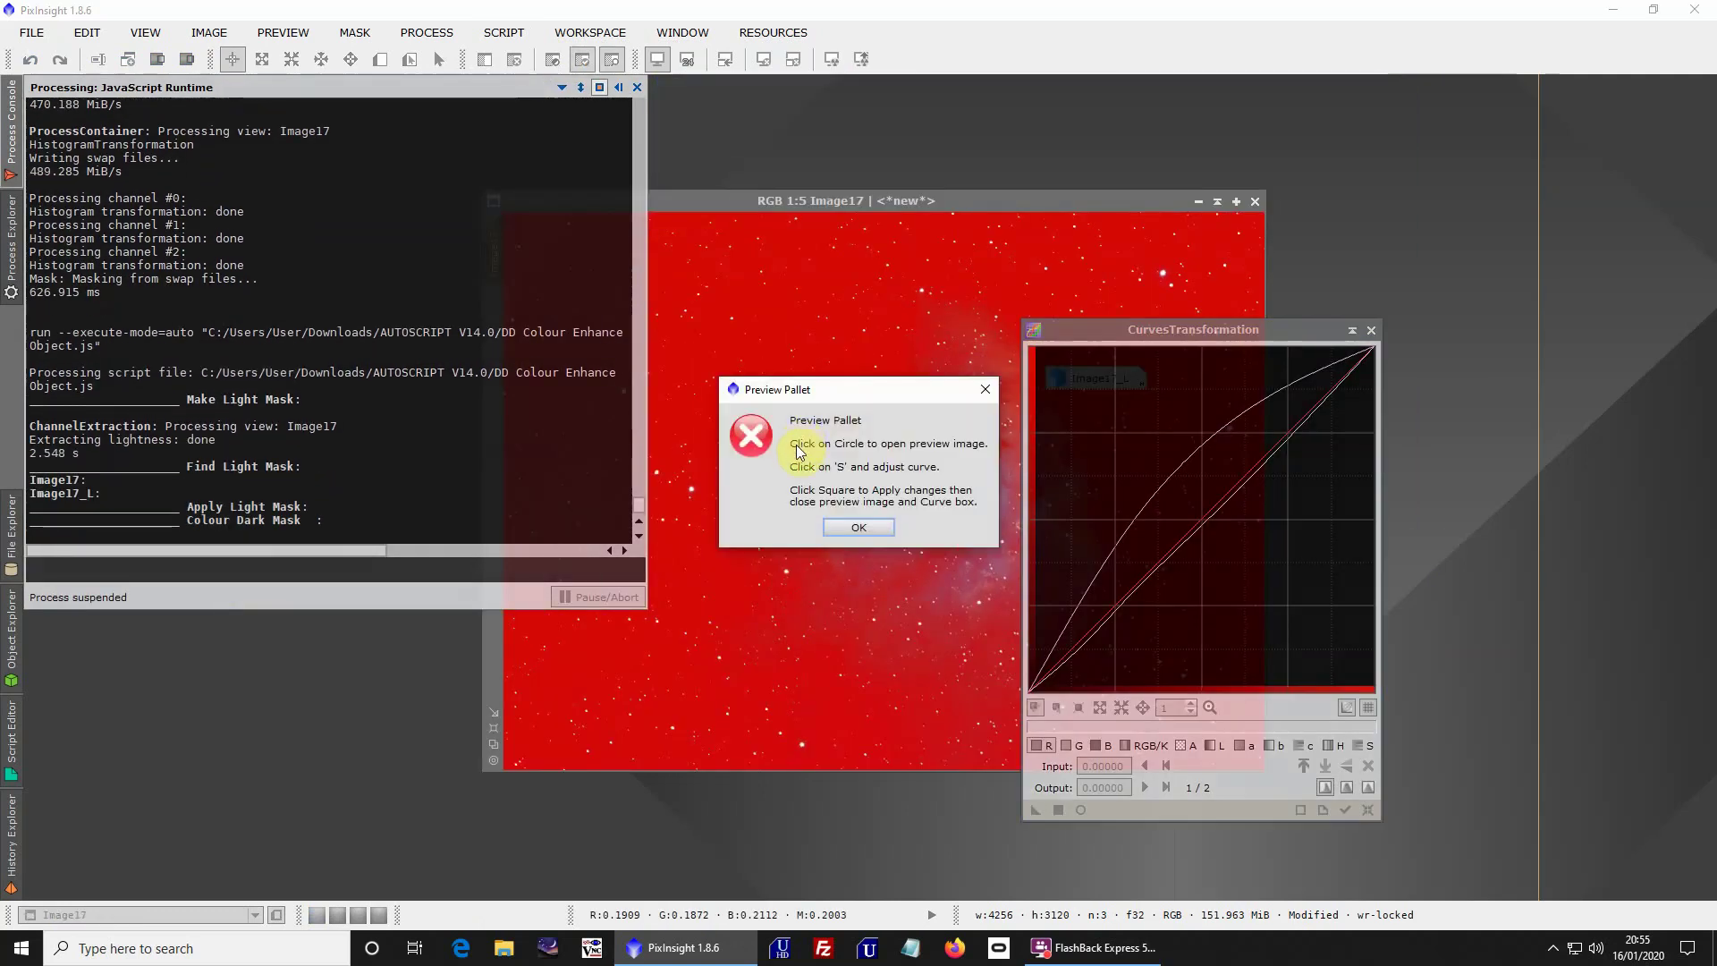
click(842, 533)
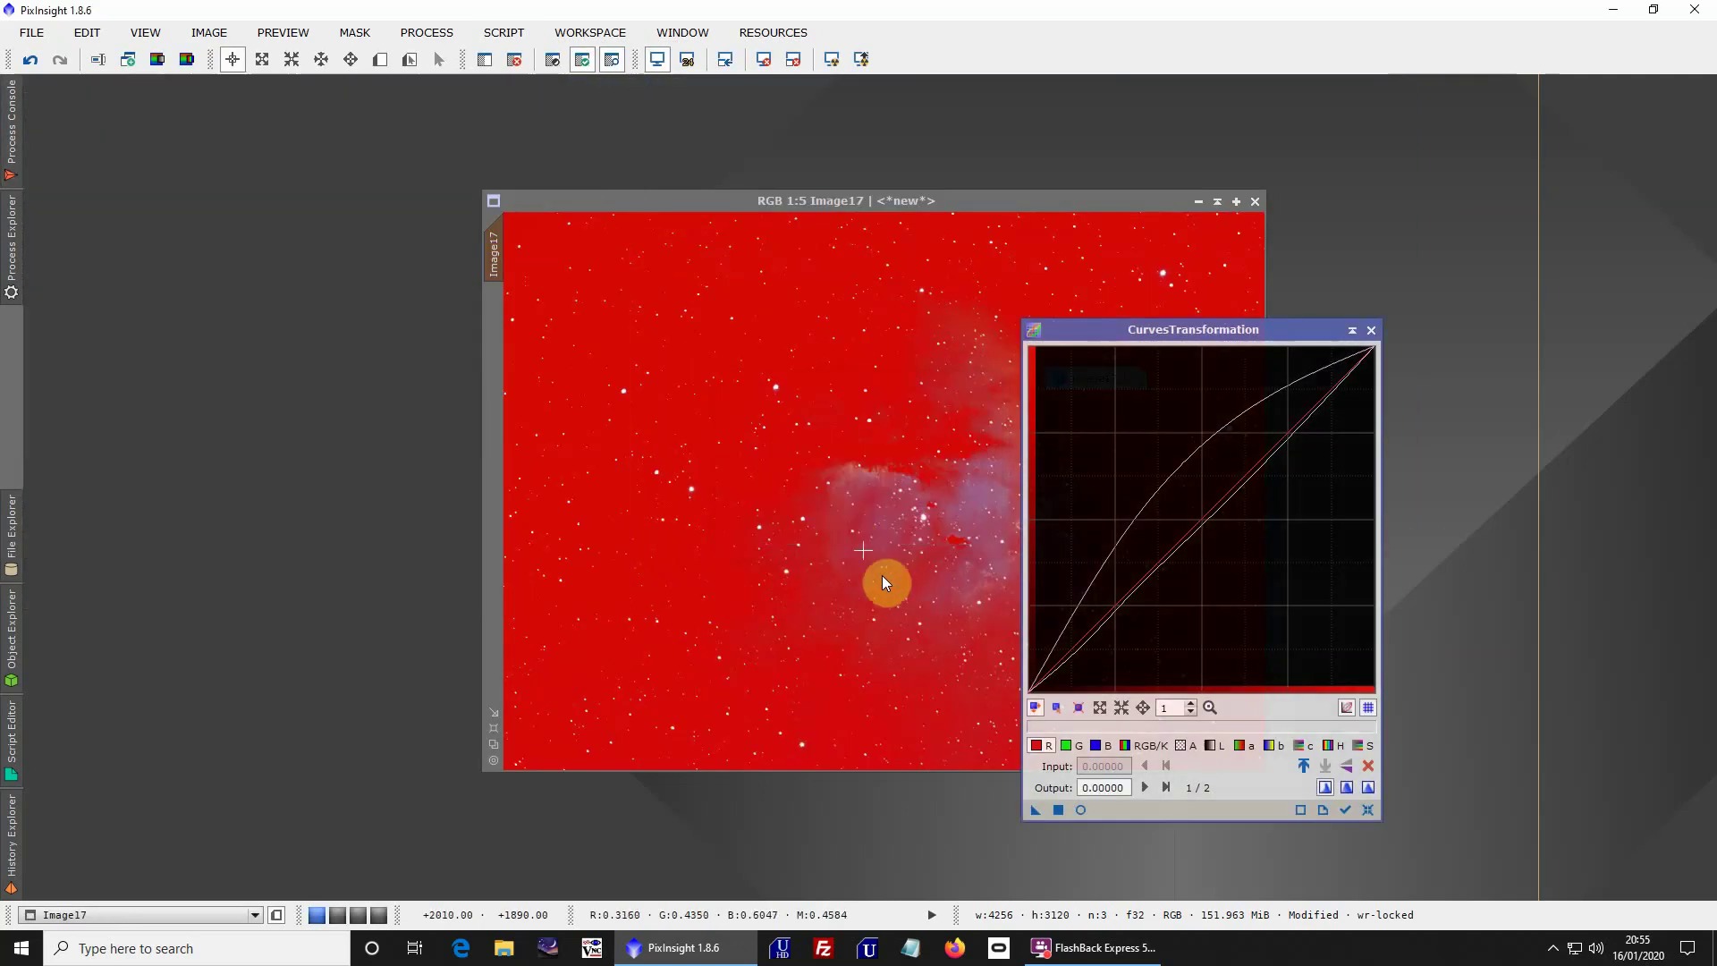
Raise the saturation curve (0.36434 to 0.65116) with live preview and apply it twice
click(1359, 812)
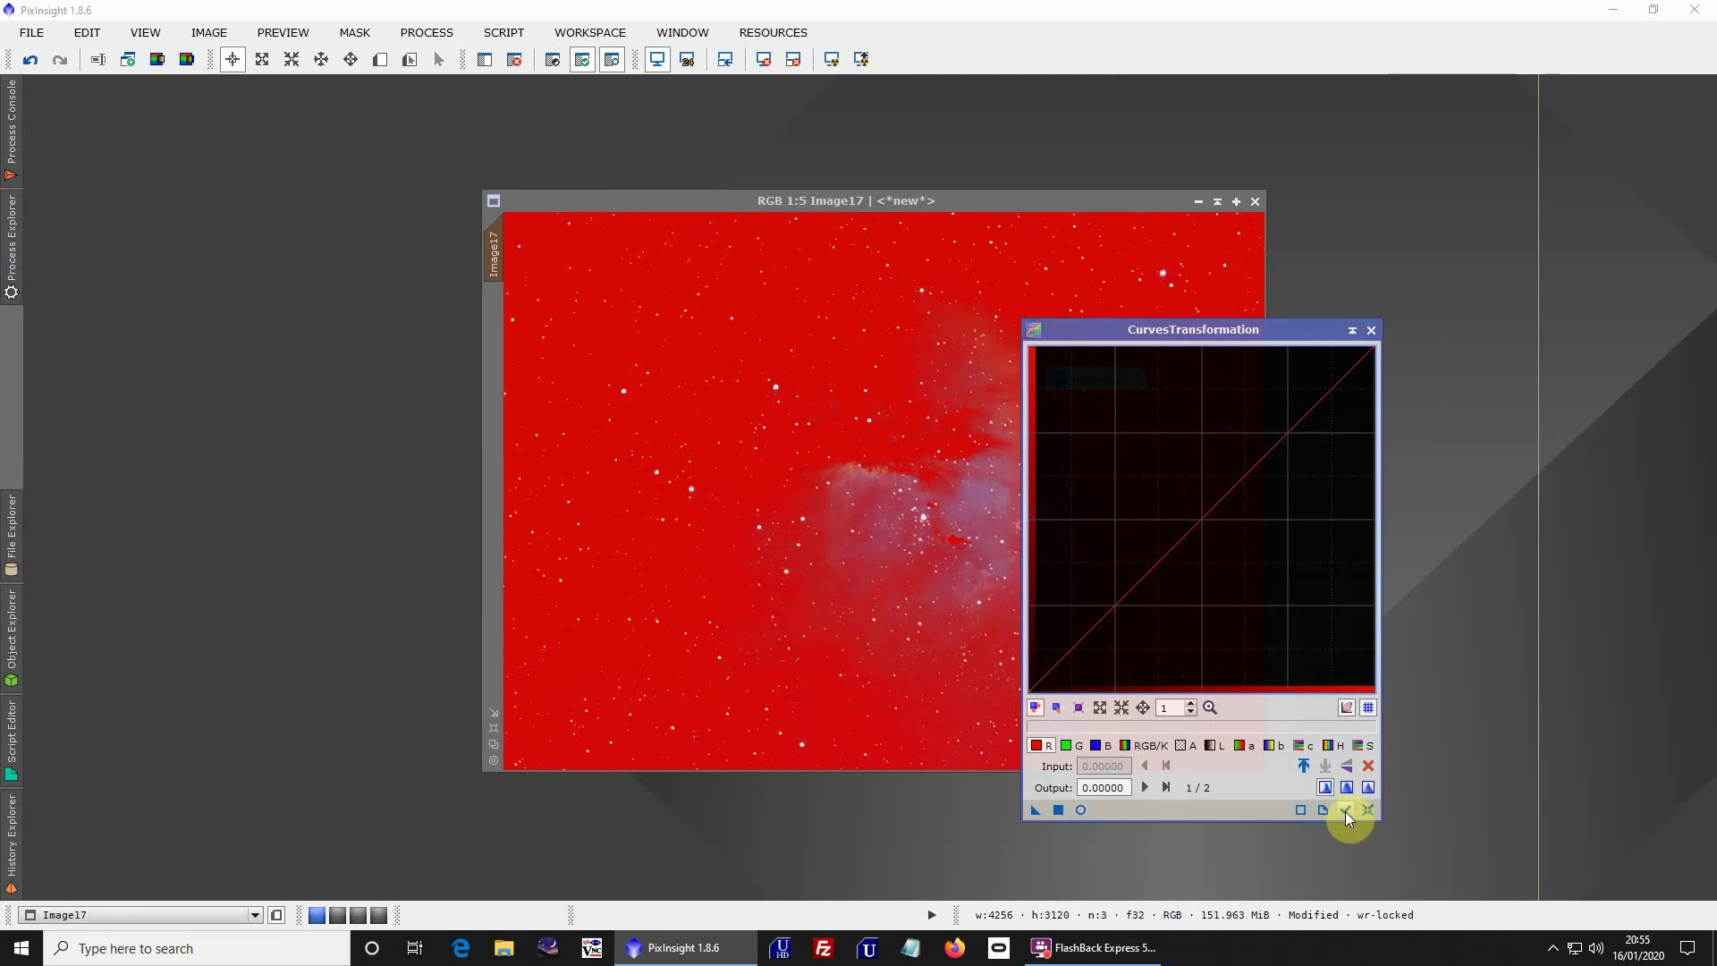
click(1080, 811)
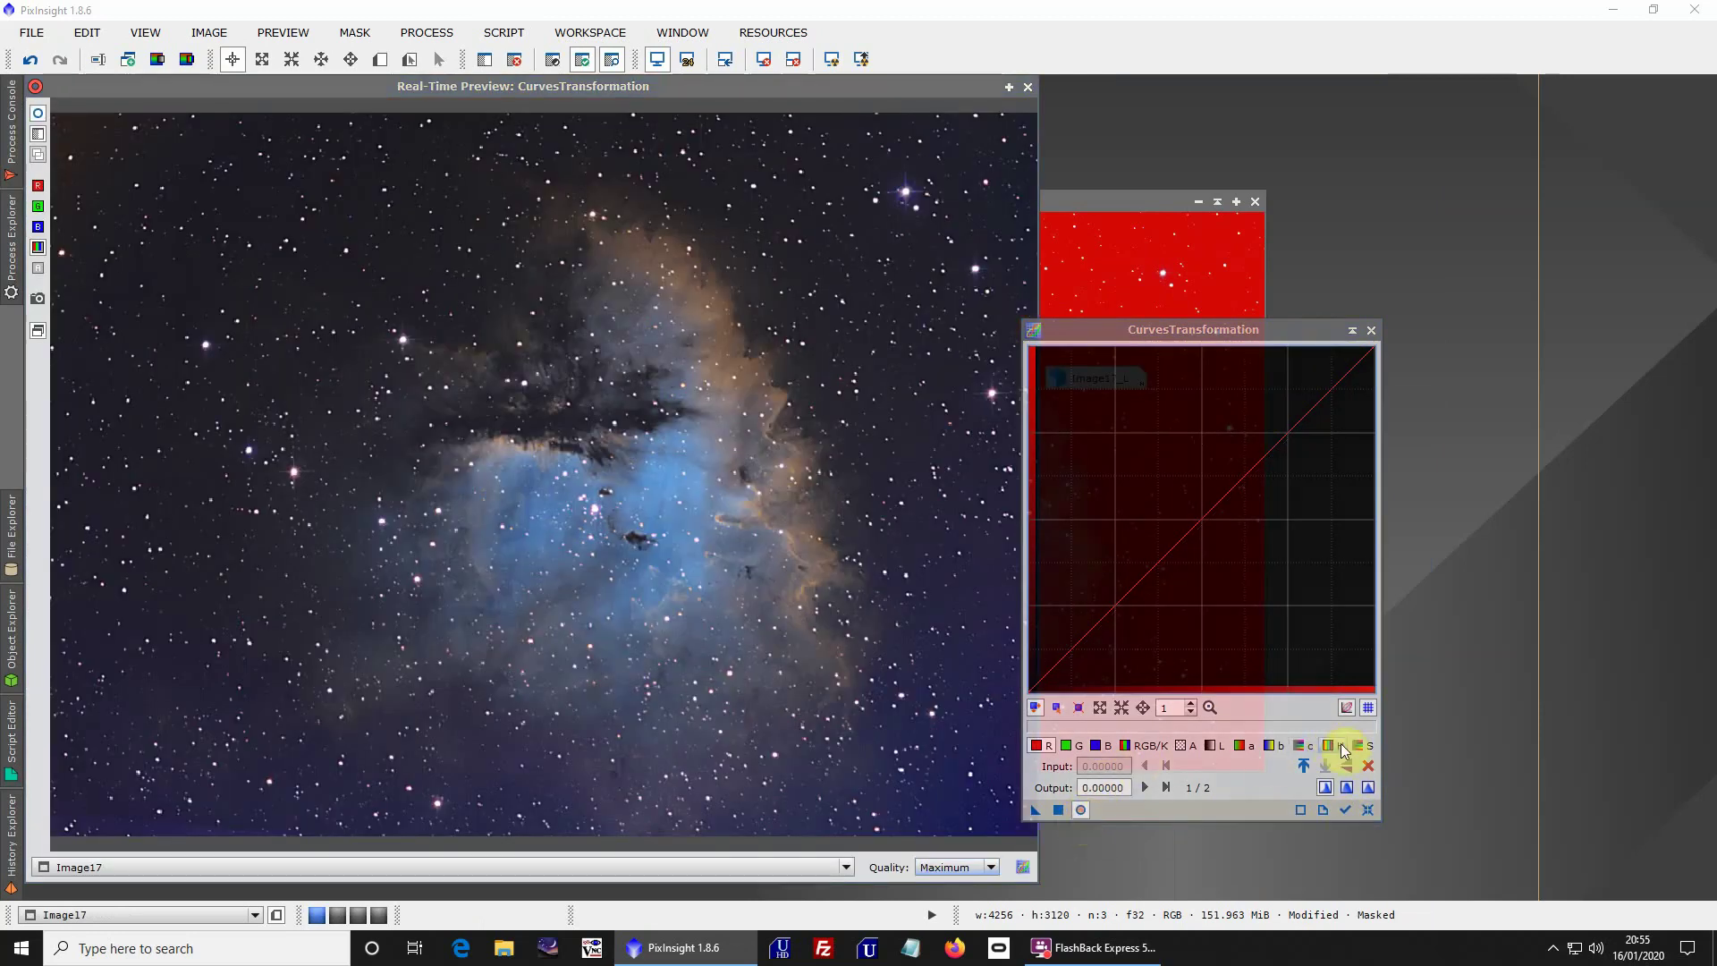
click(1366, 749)
drag(1177, 586, 1154, 466)
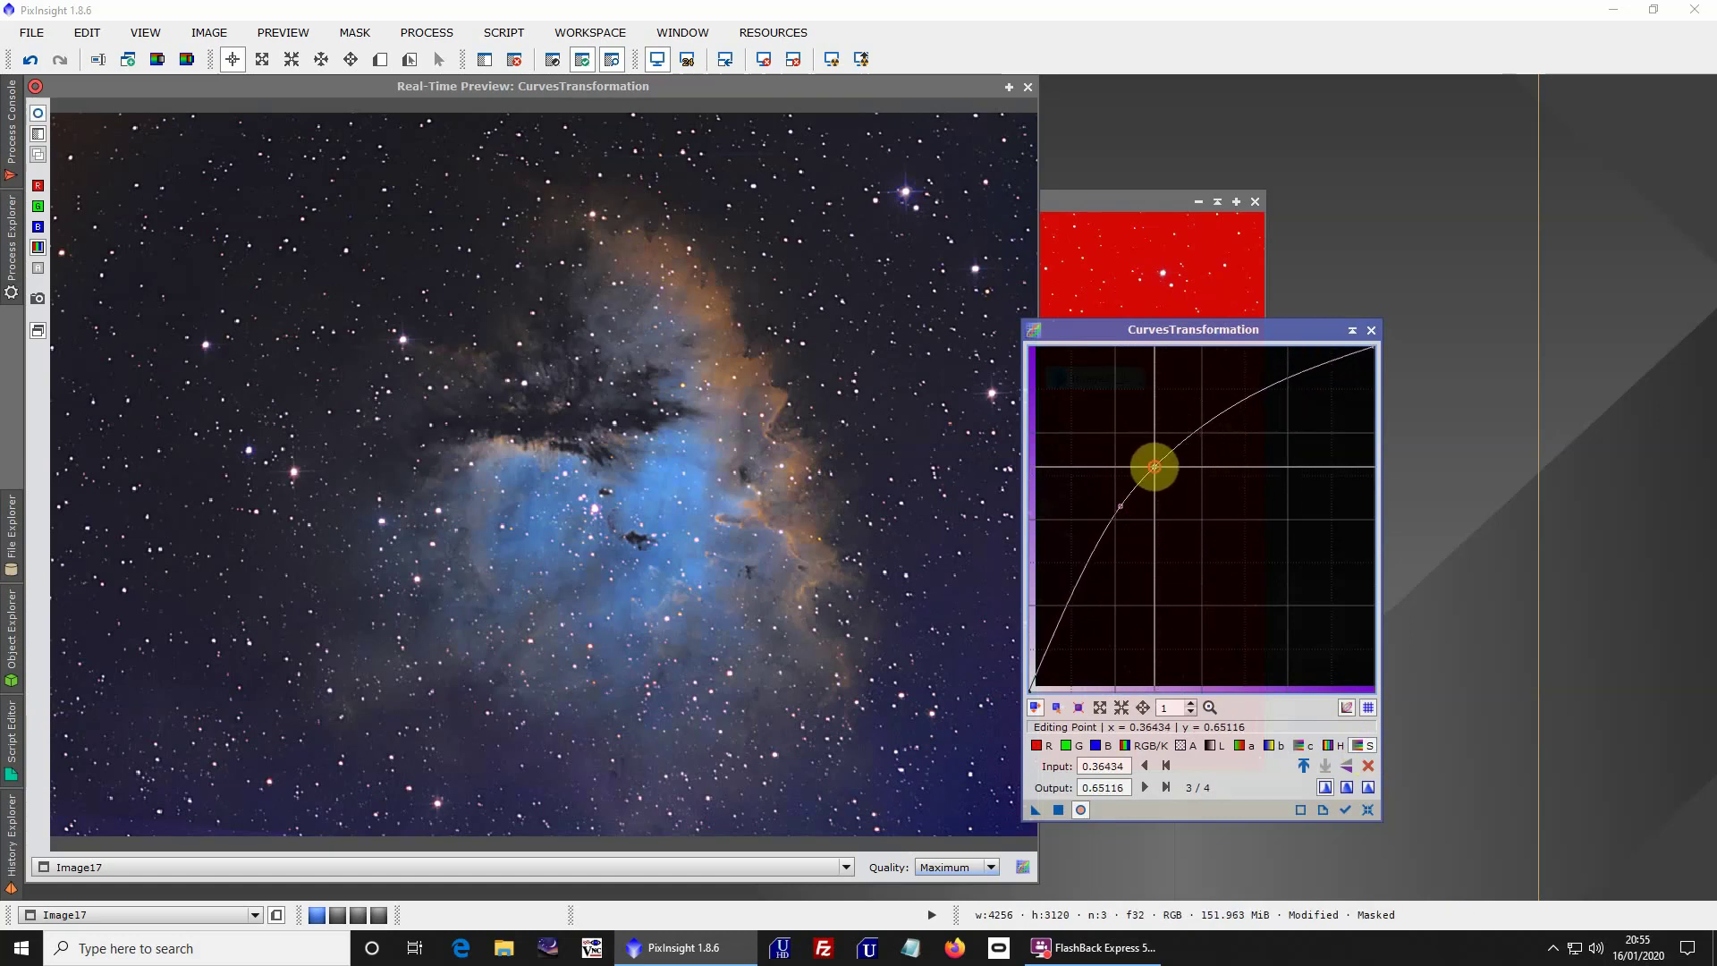
click(1059, 809)
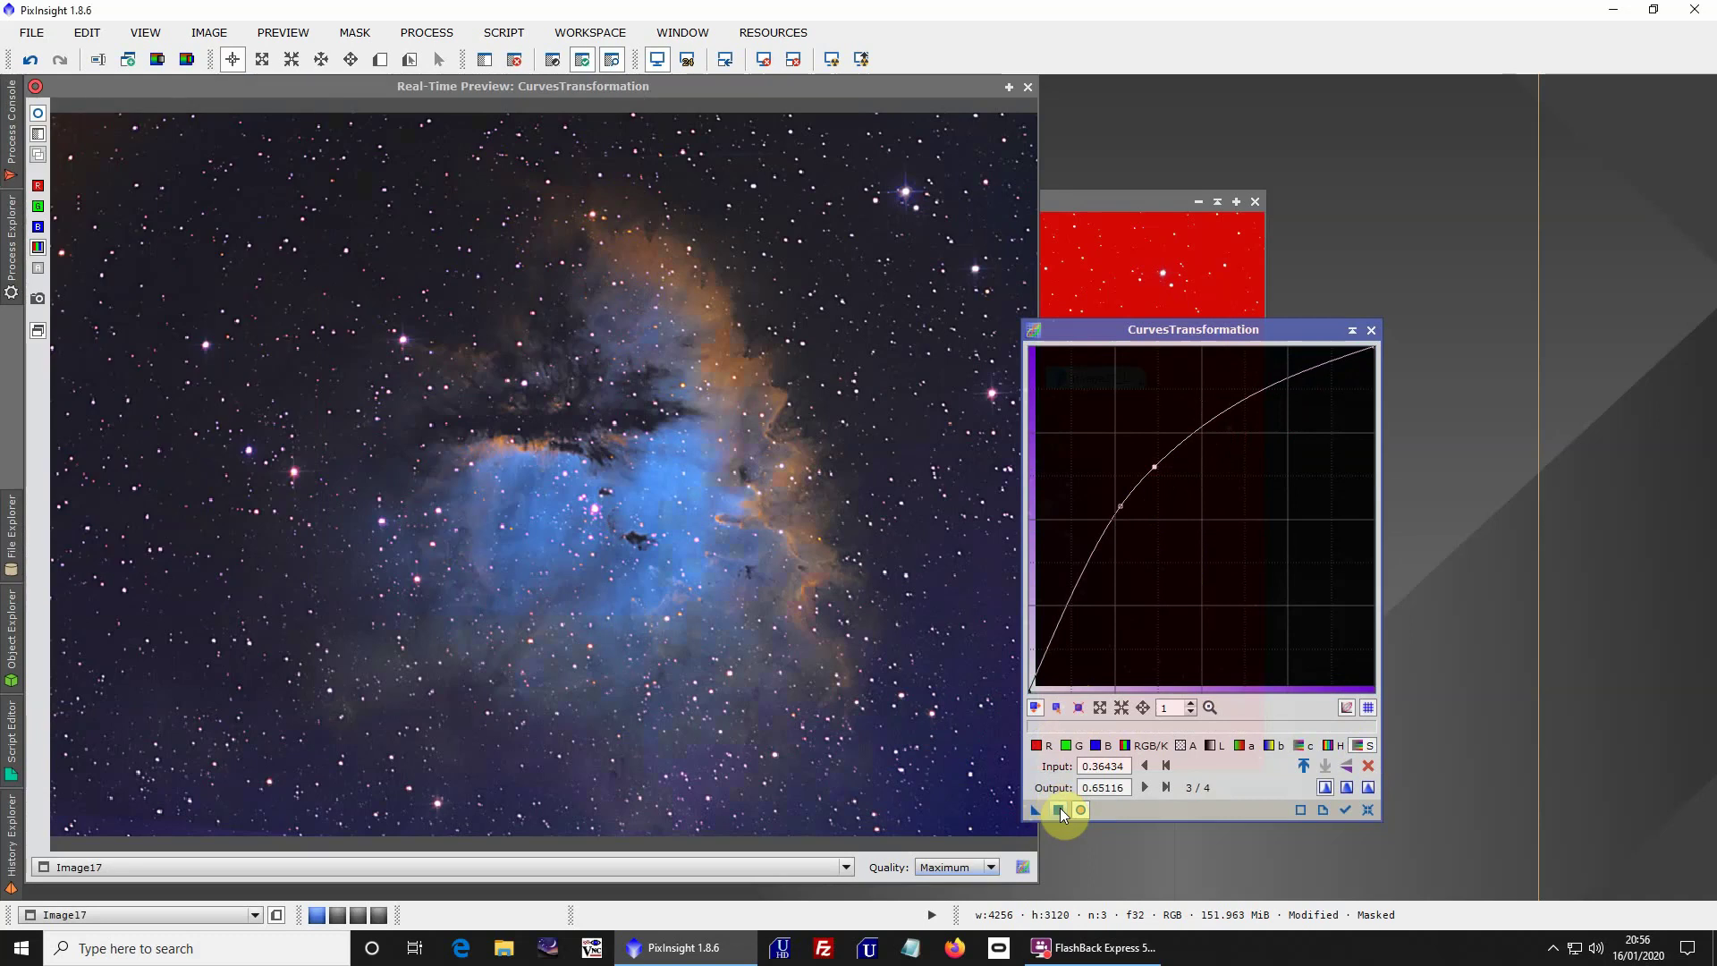
click(1059, 809)
Build a five-point lightness curve lifting the midtones and pulling down the shadow end
click(1361, 806)
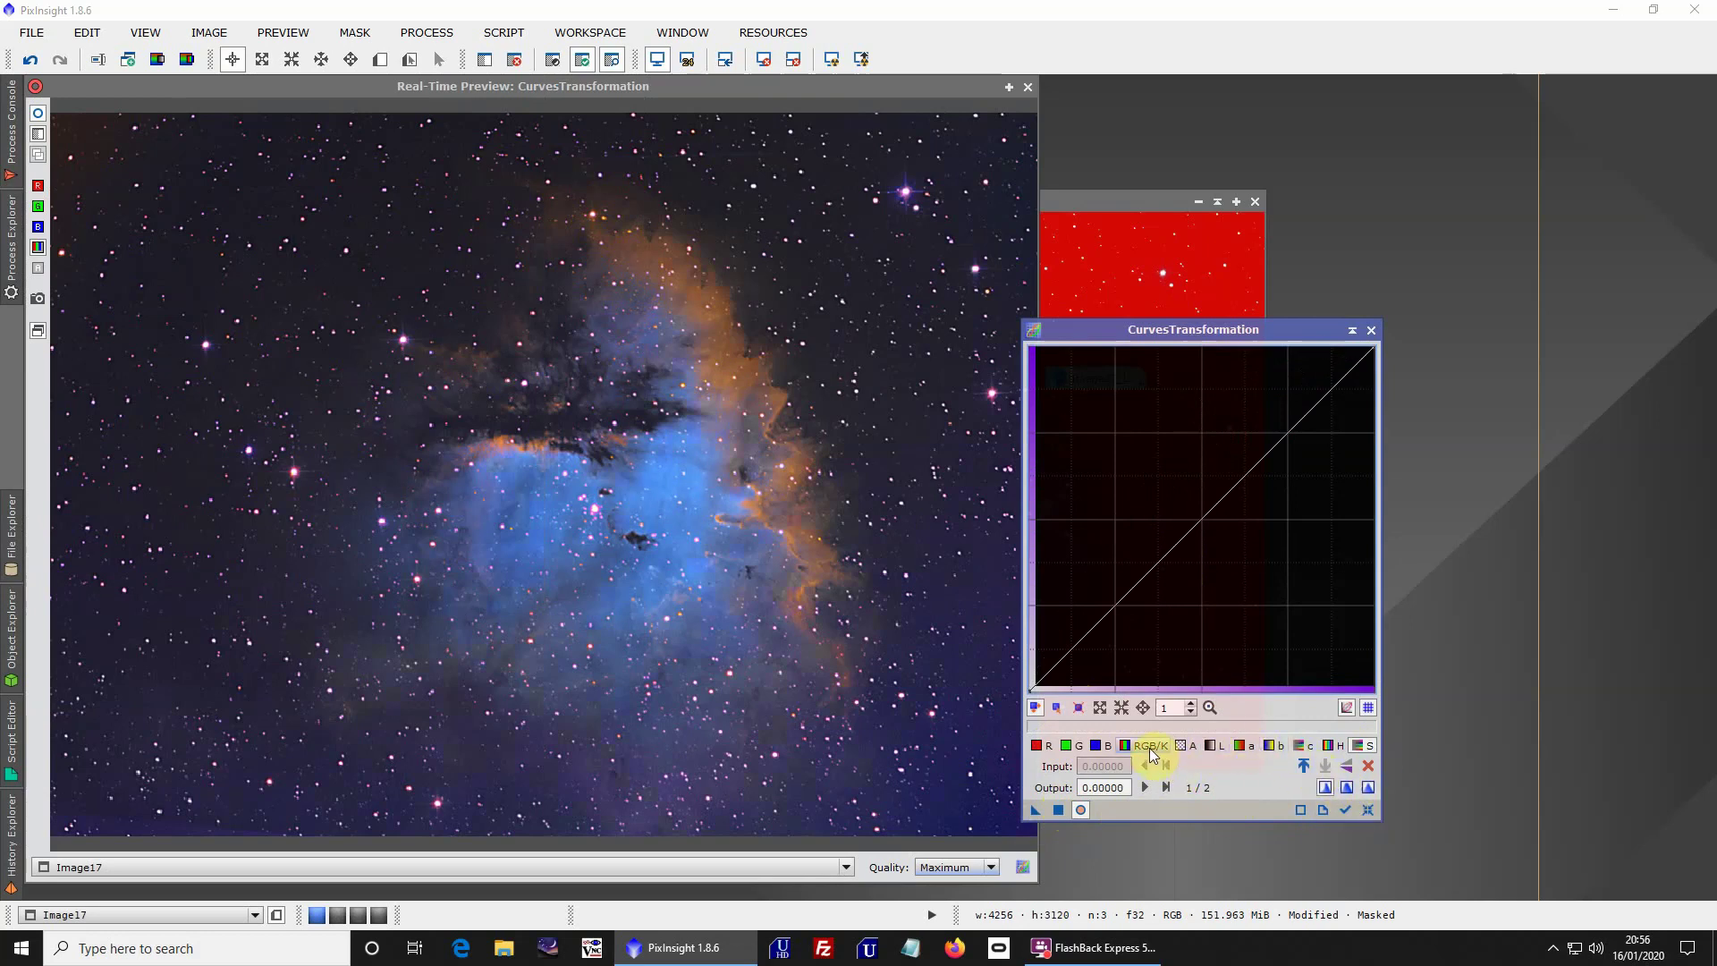
drag(1115, 652, 1107, 616)
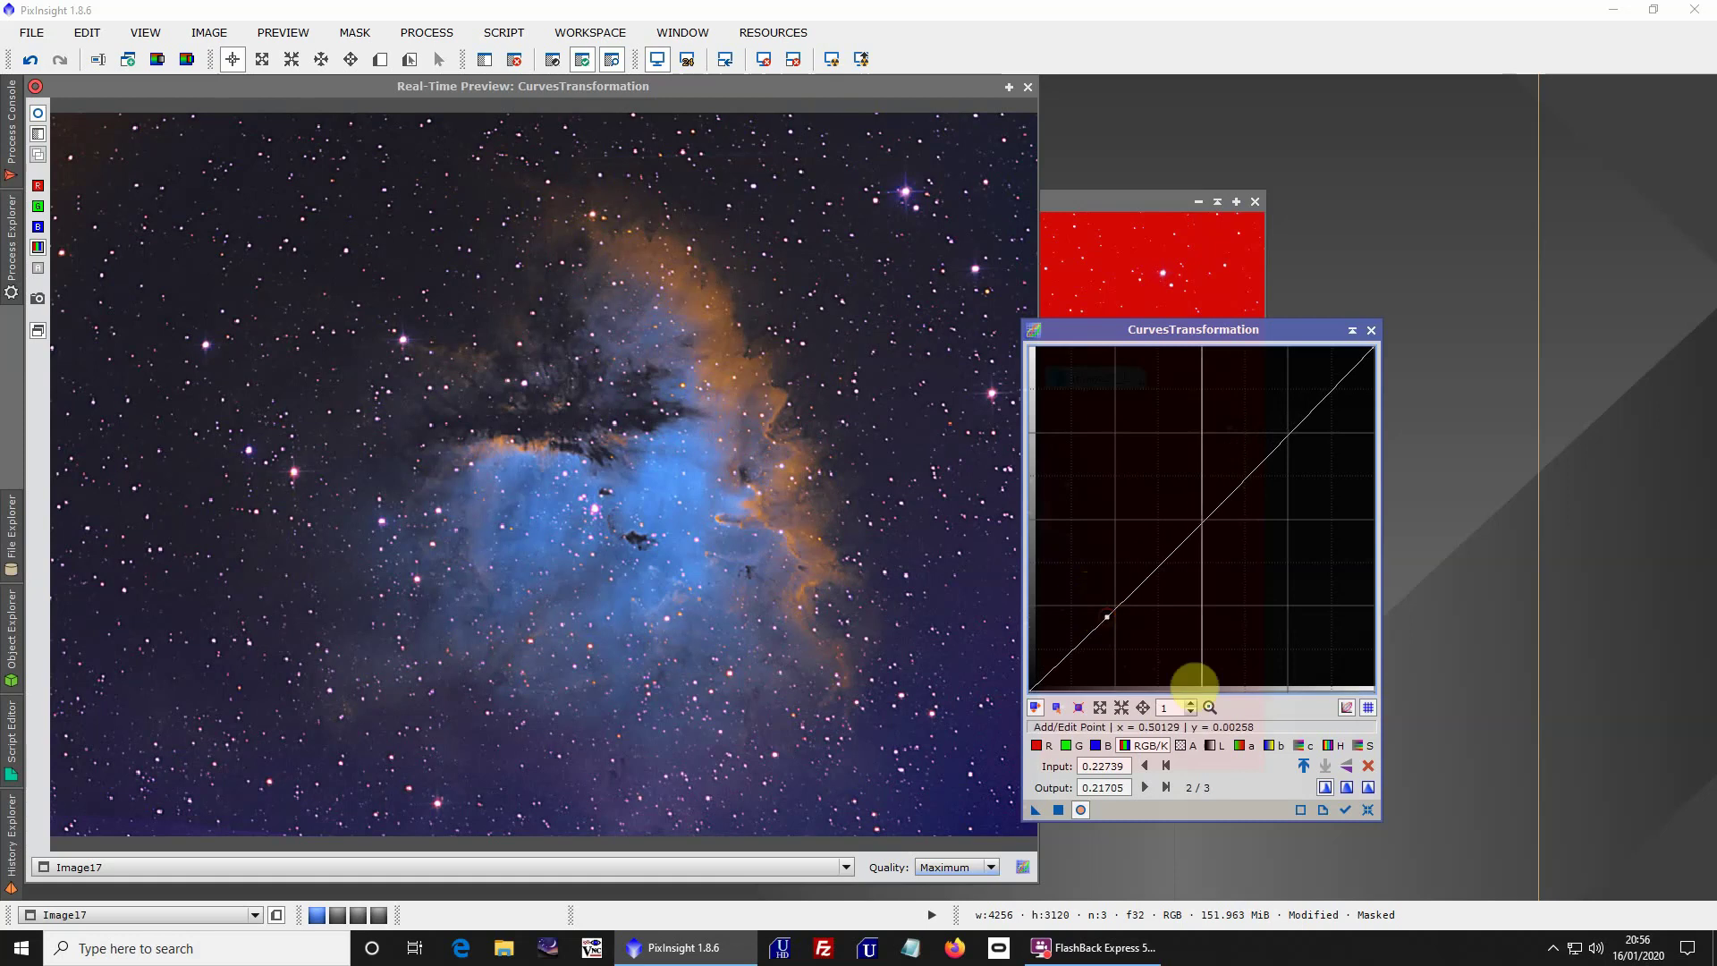
click(1368, 766)
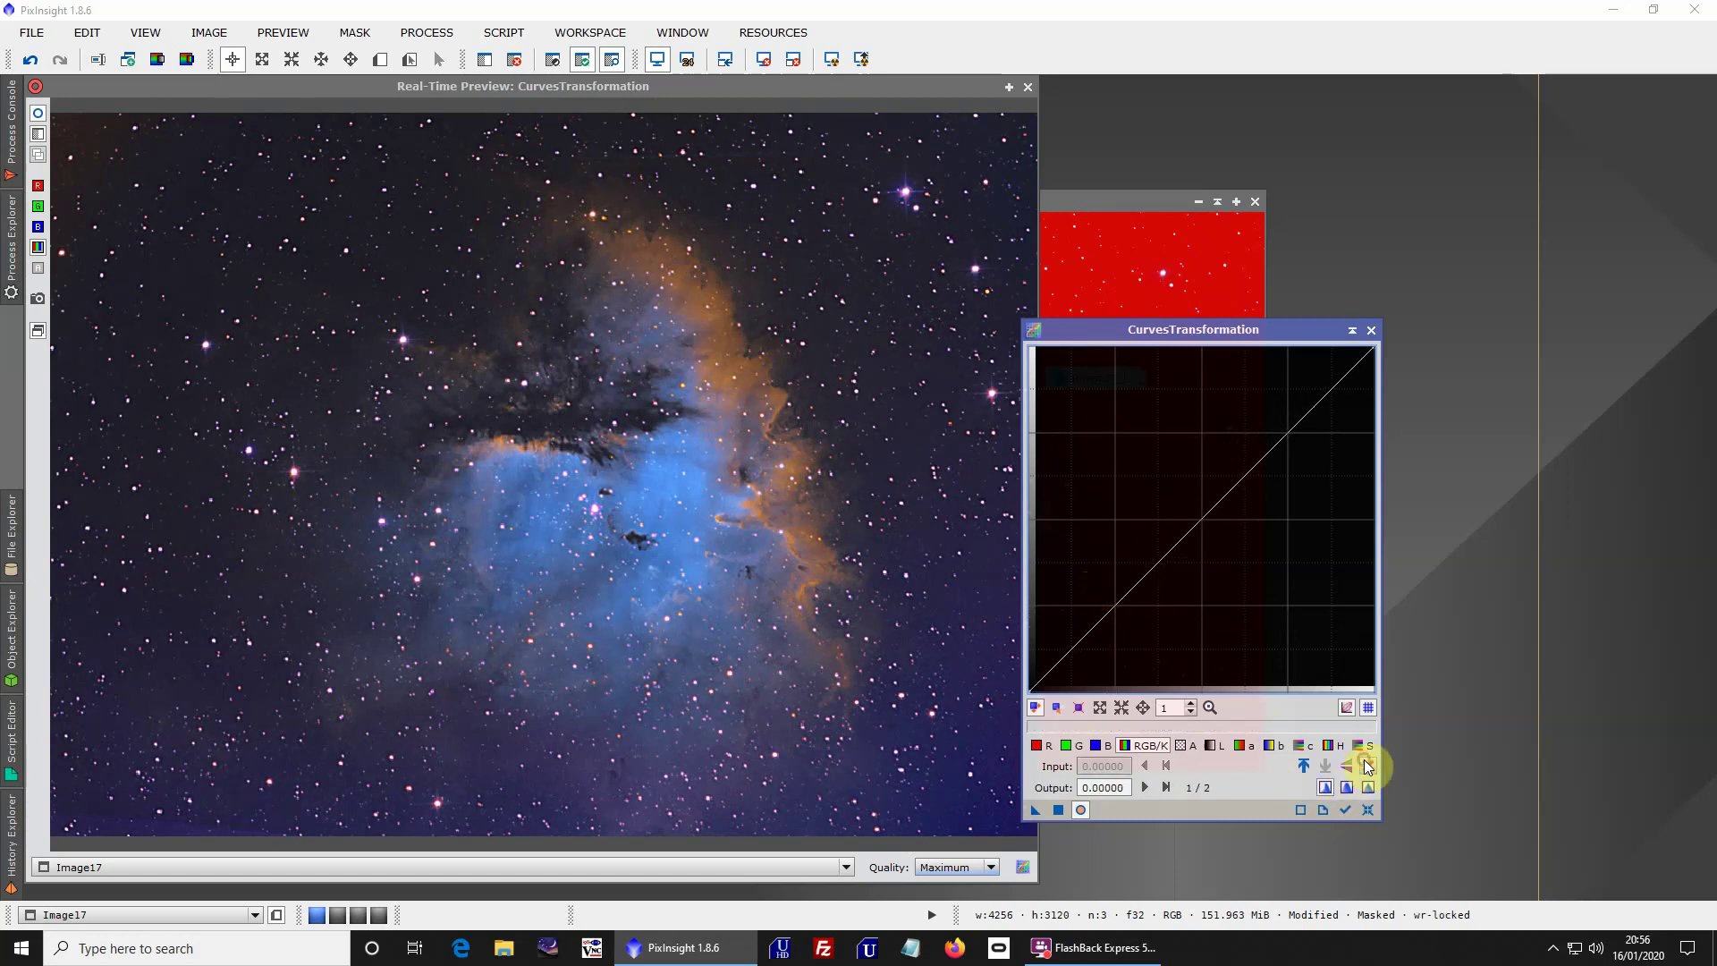
click(1216, 749)
drag(1169, 606, 1111, 549)
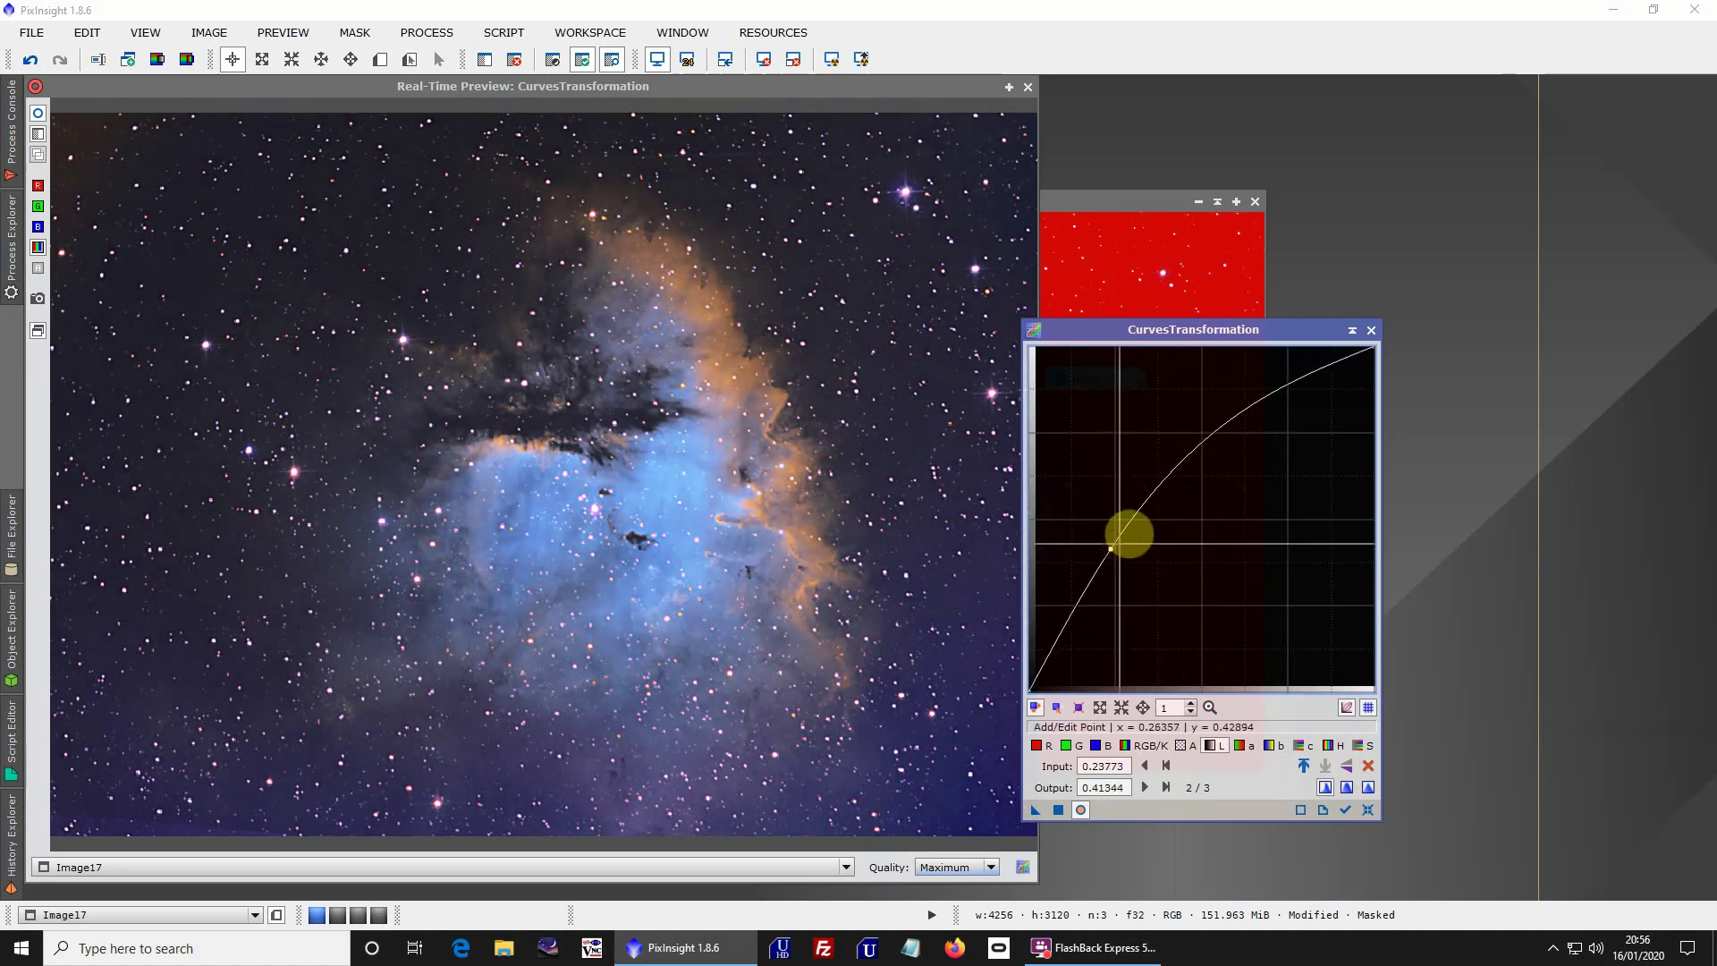
drag(1172, 493, 1171, 477)
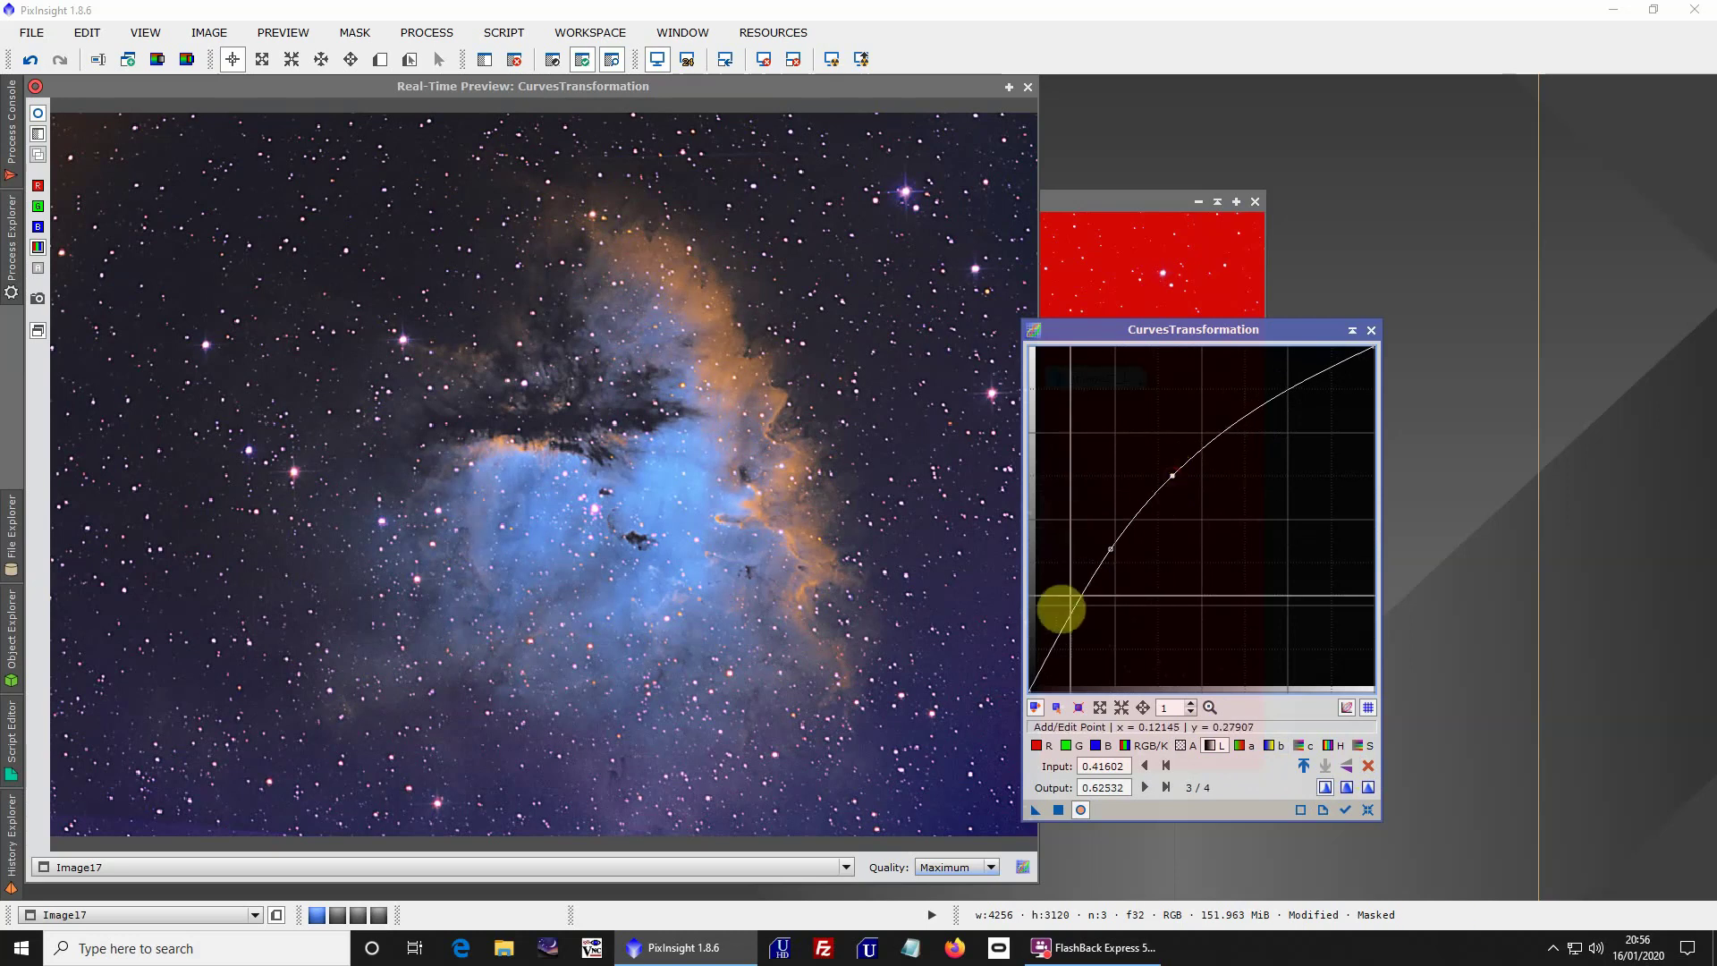
mouse_move(1053, 633)
mouse_down()
mouse_move(1055, 661)
mouse_move(1035, 603)
mouse_move(1075, 637)
mouse_up()
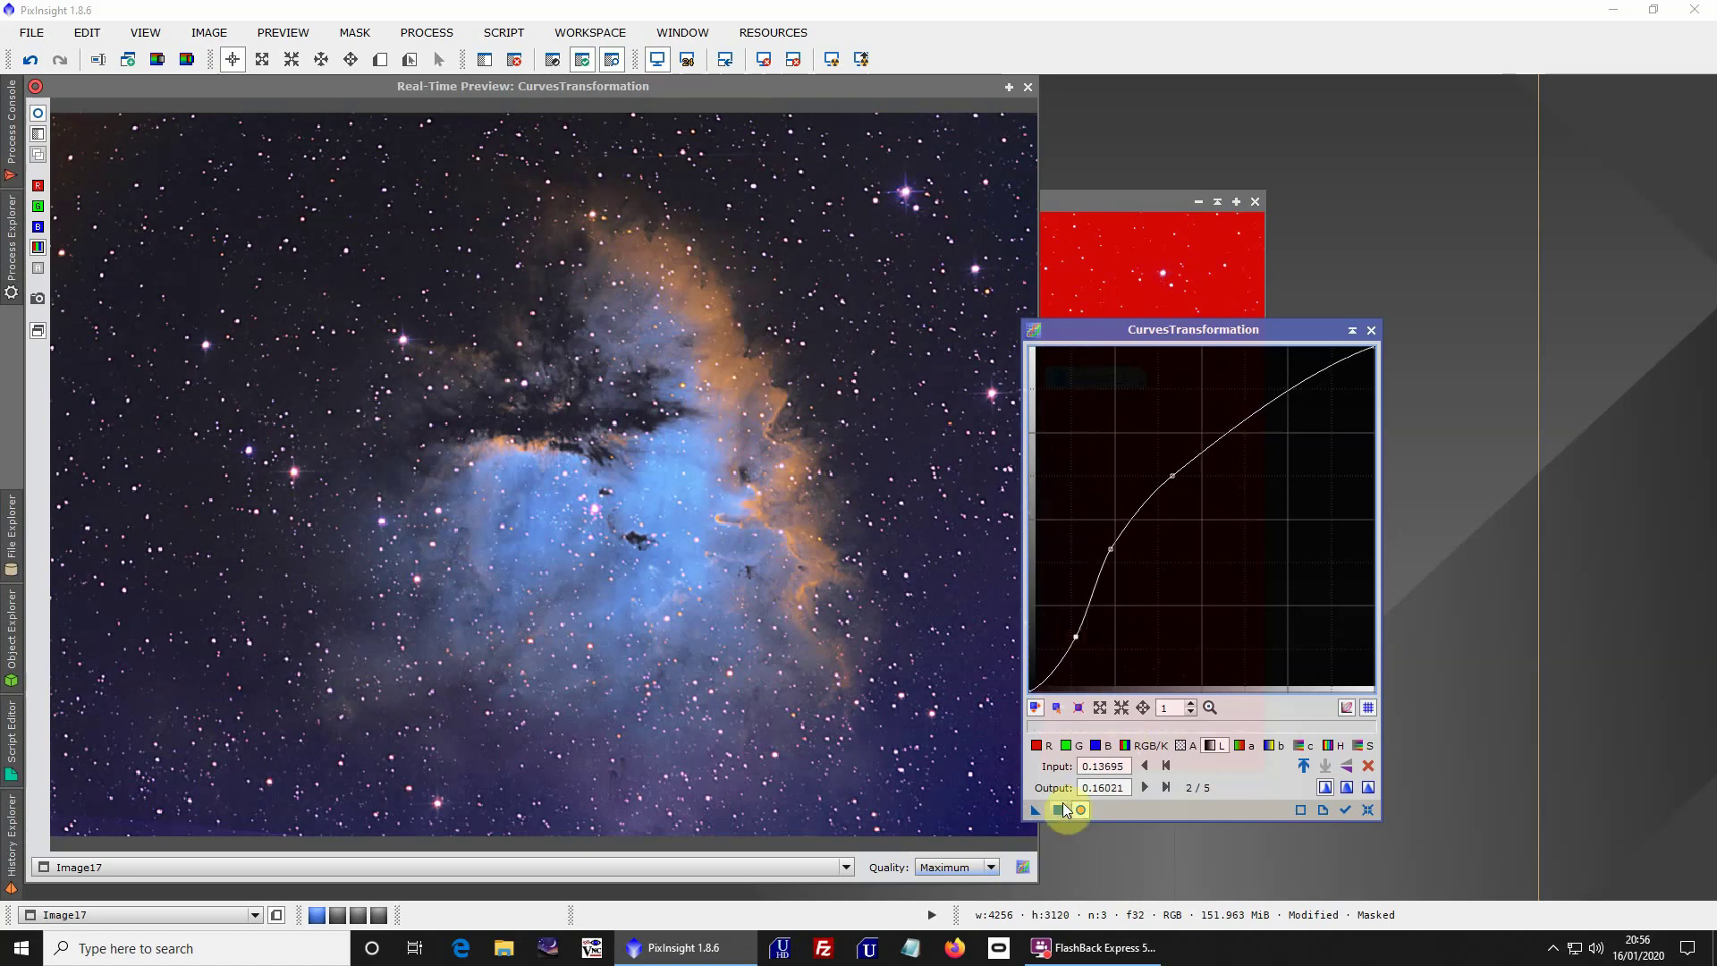
Add two green-curve points (0.62016 lowered to 0.57881), apply the curves, then reset them
click(1068, 746)
click(1121, 613)
mouse_move(1122, 612)
mouse_down()
mouse_move(1127, 628)
mouse_move(1111, 584)
mouse_up()
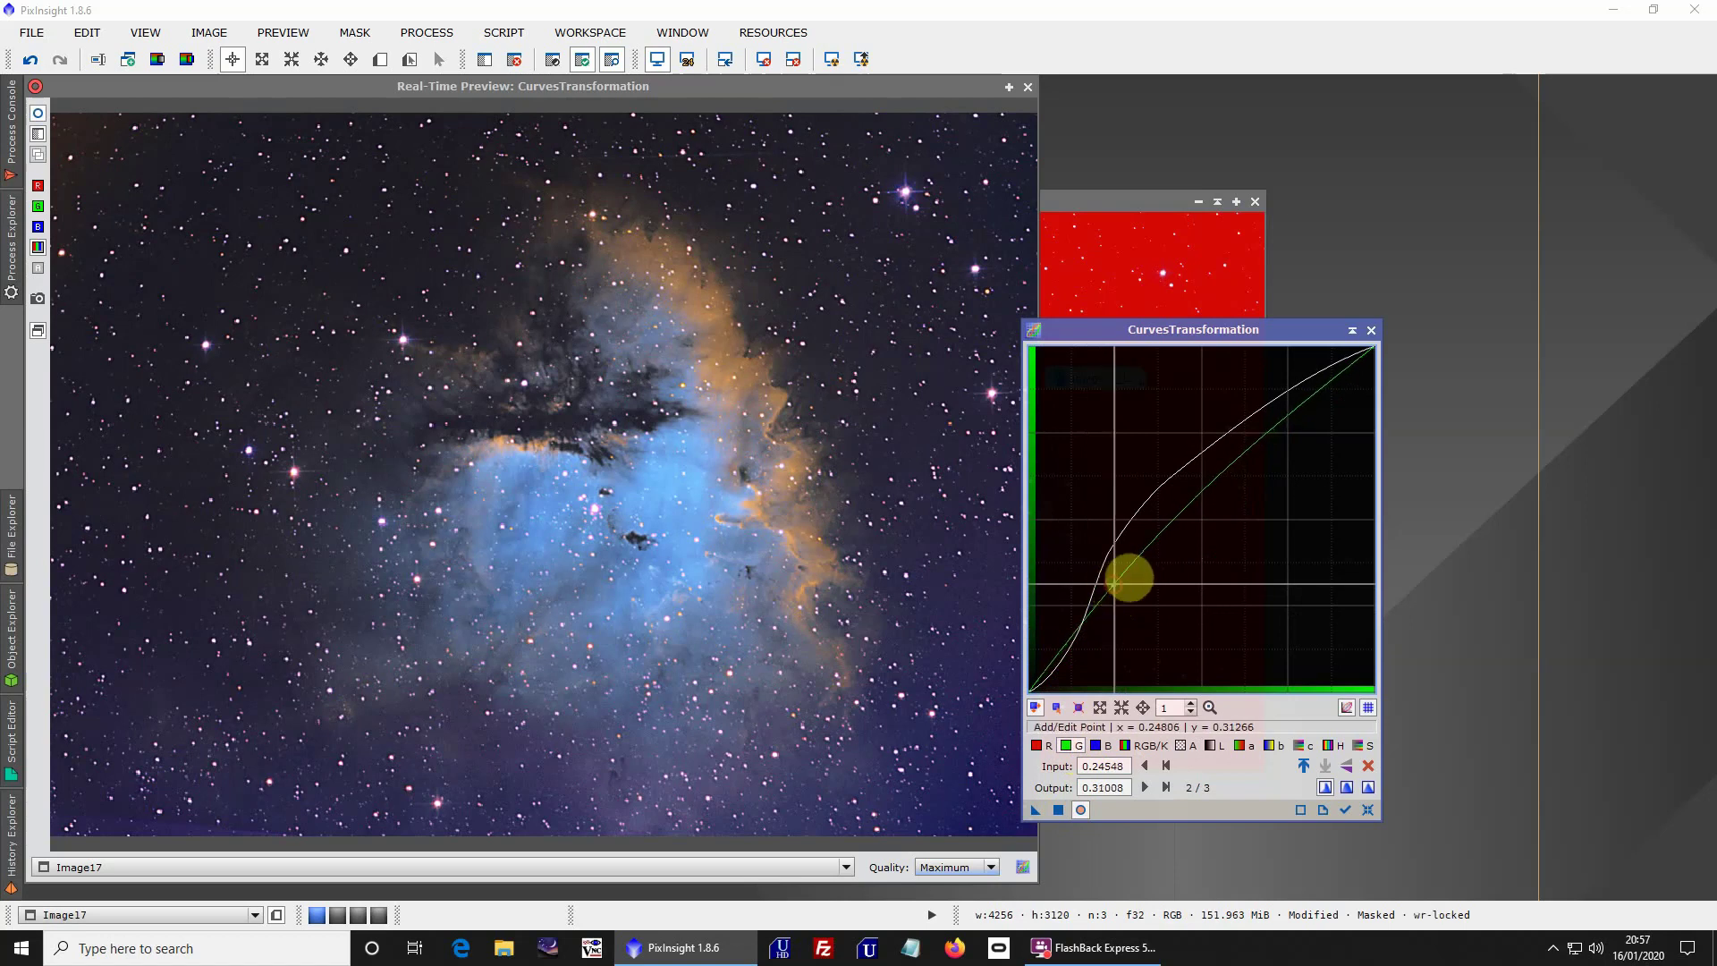
click(1198, 516)
drag(1198, 516, 1243, 491)
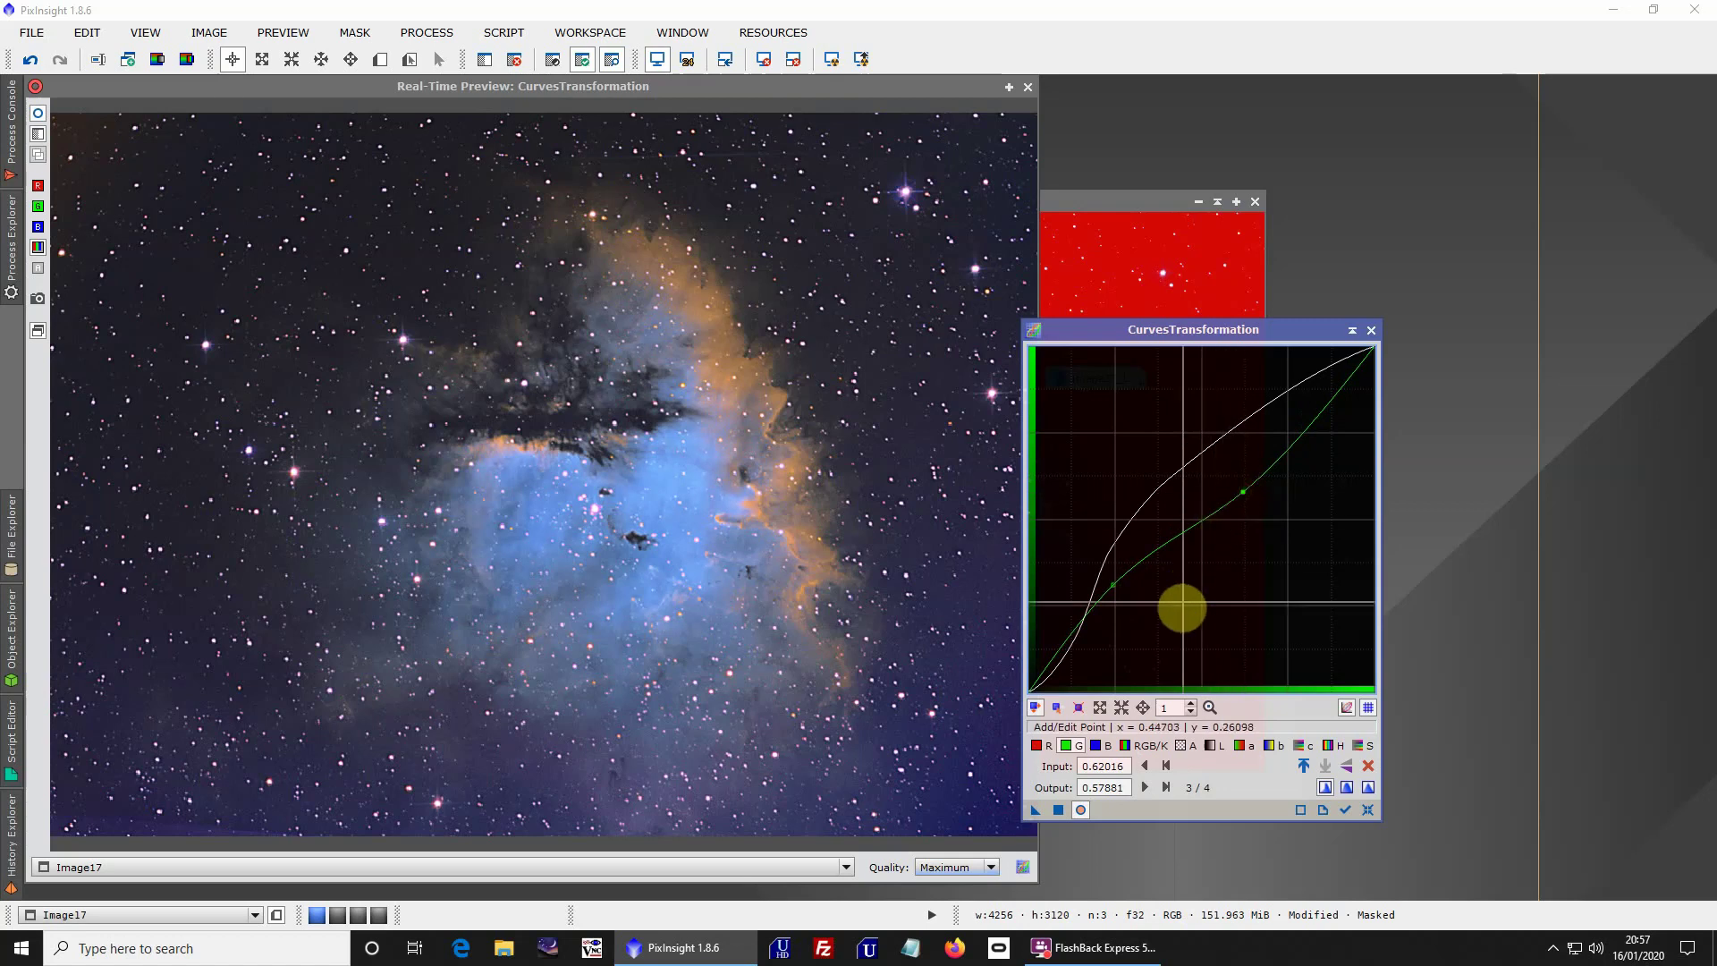
click(1059, 809)
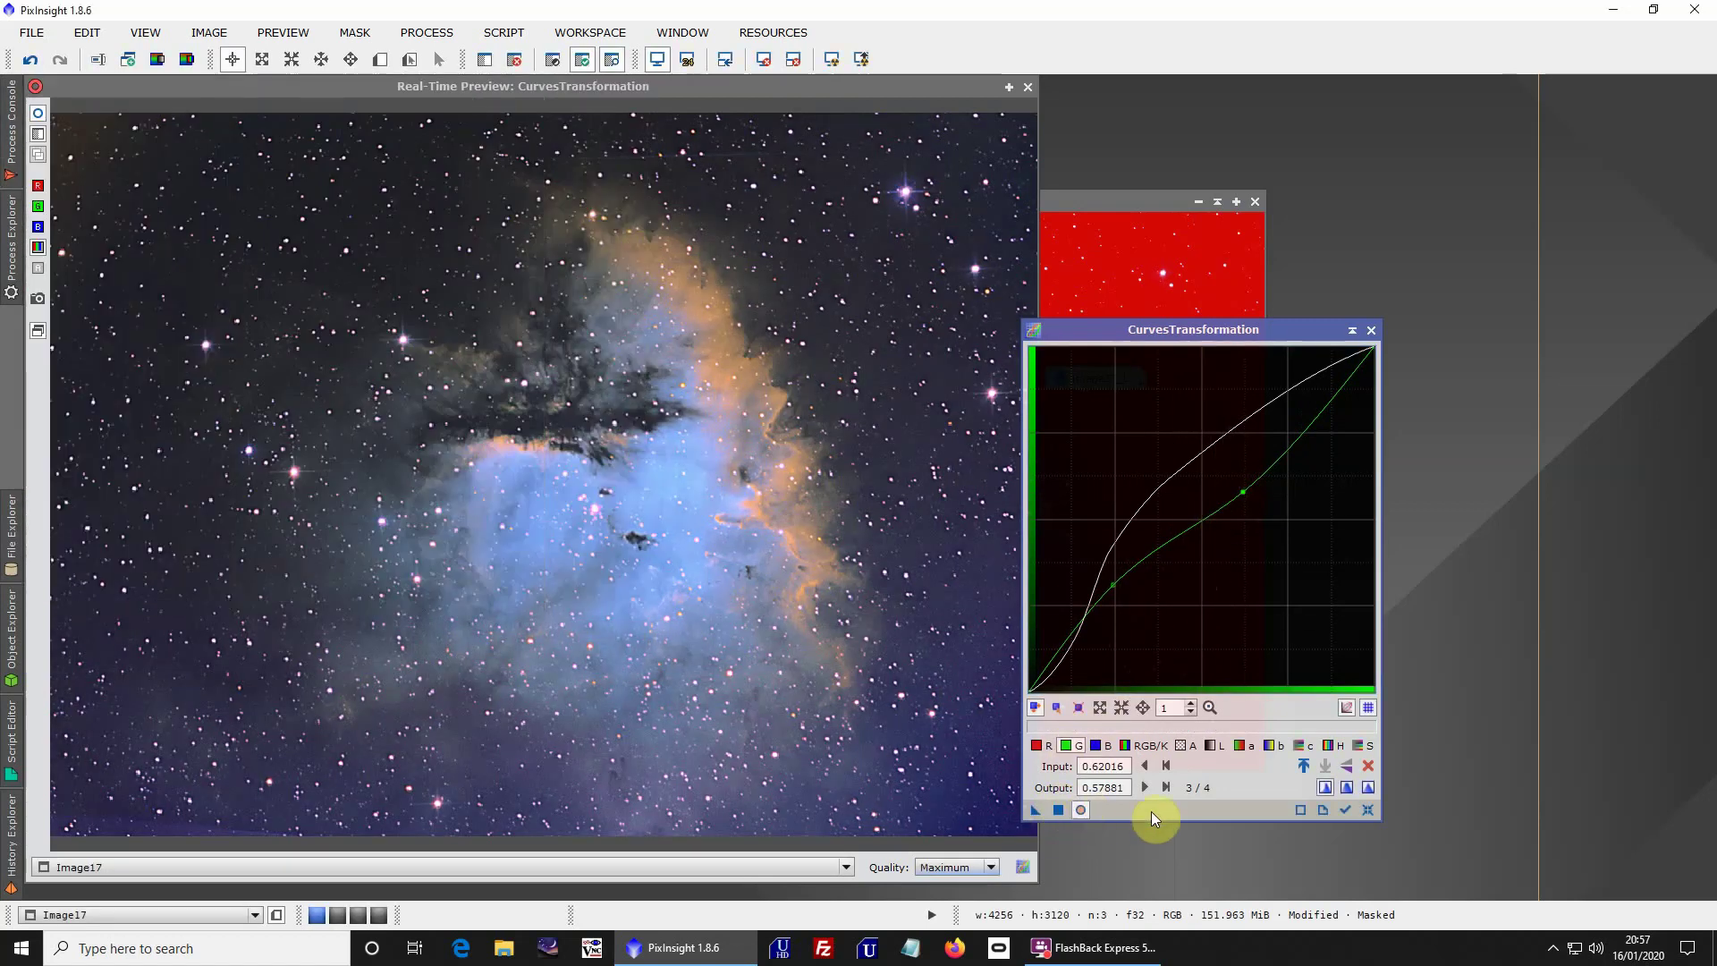
click(1364, 810)
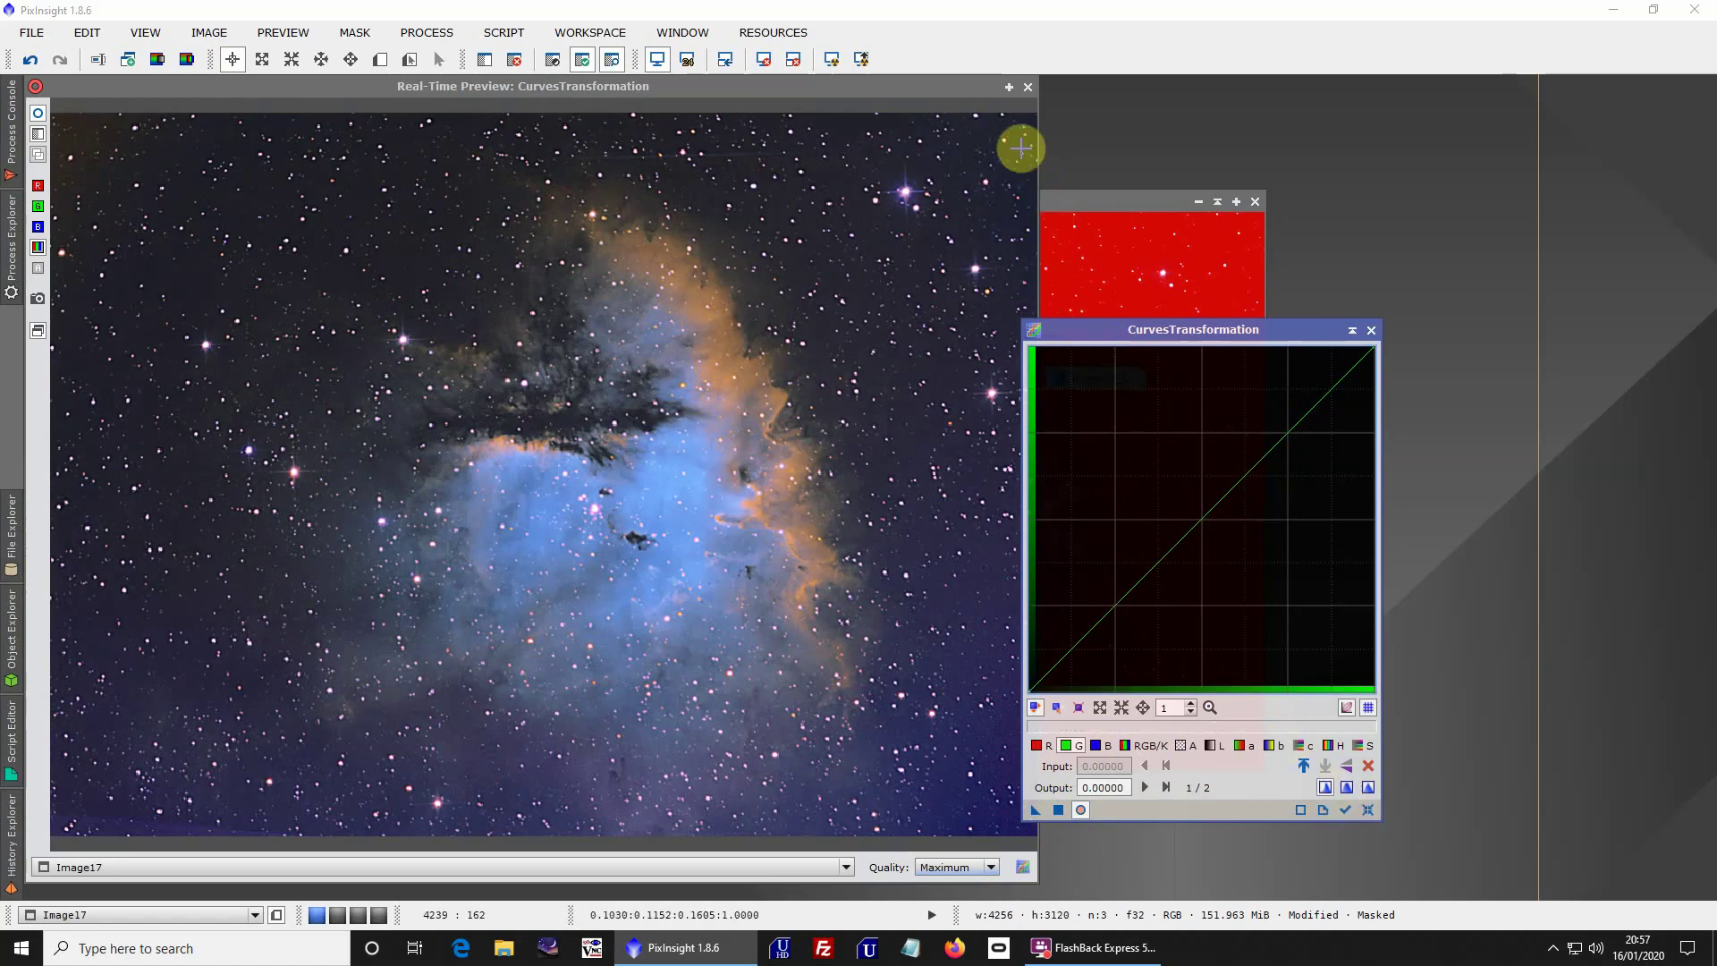
Hide the red mask overlay and pull the lightness curve's midpoint down to darken
click(554, 63)
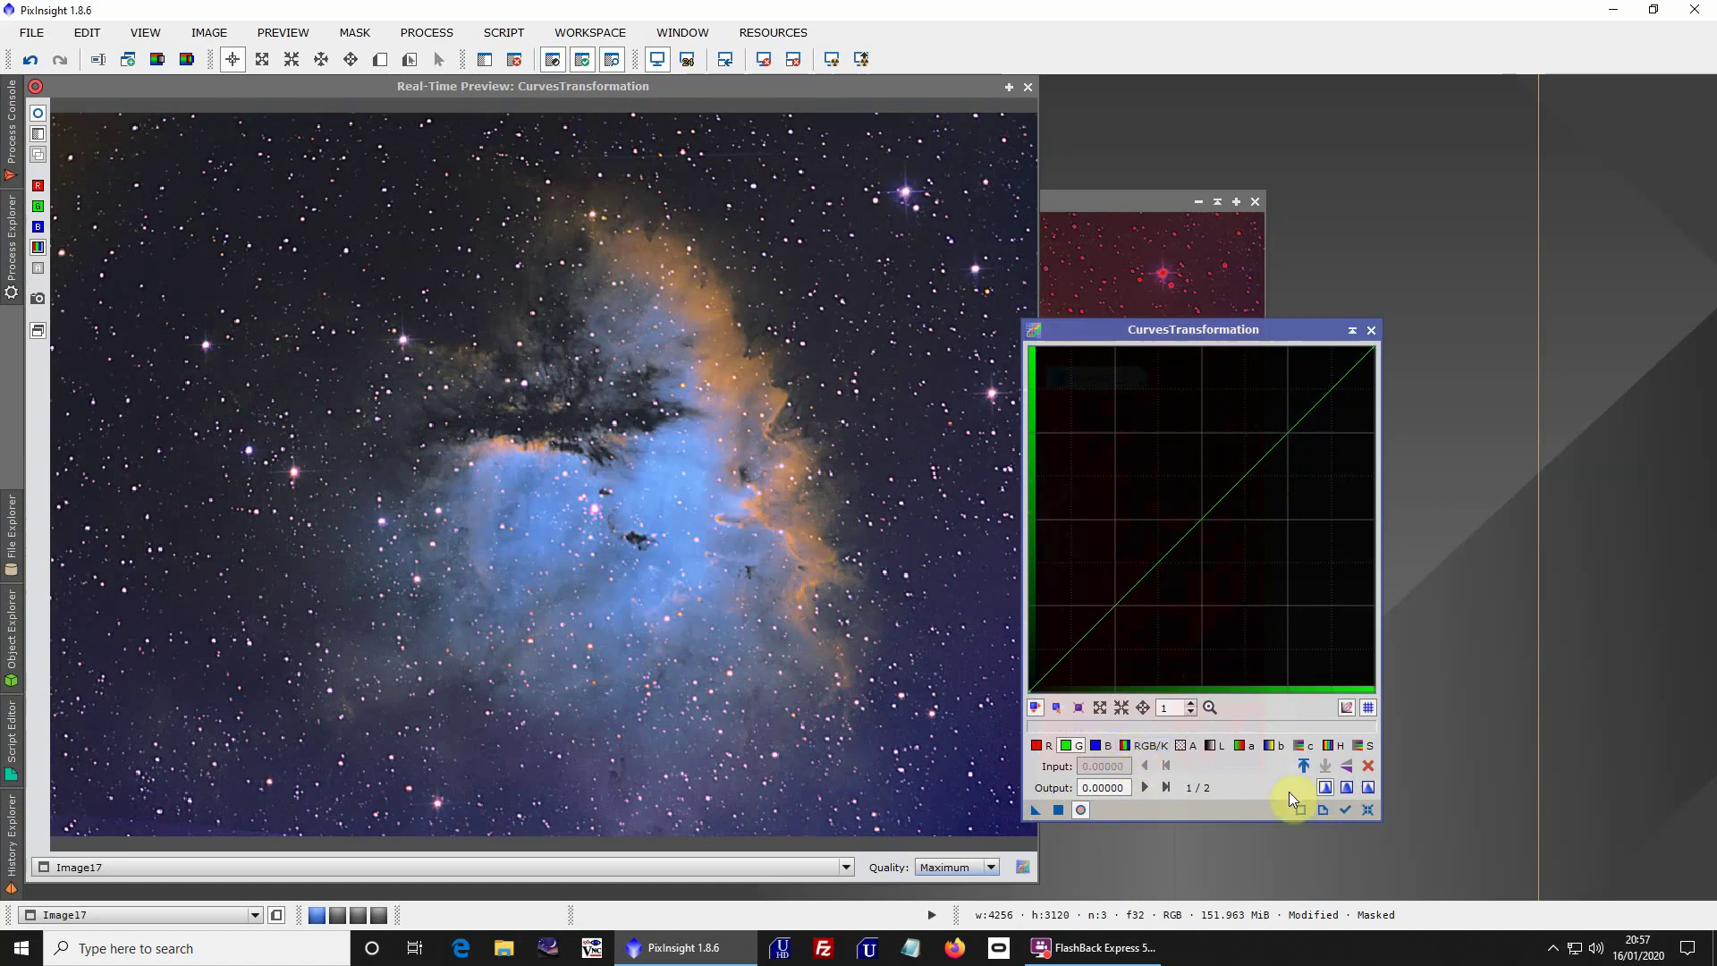
click(1209, 748)
click(1200, 622)
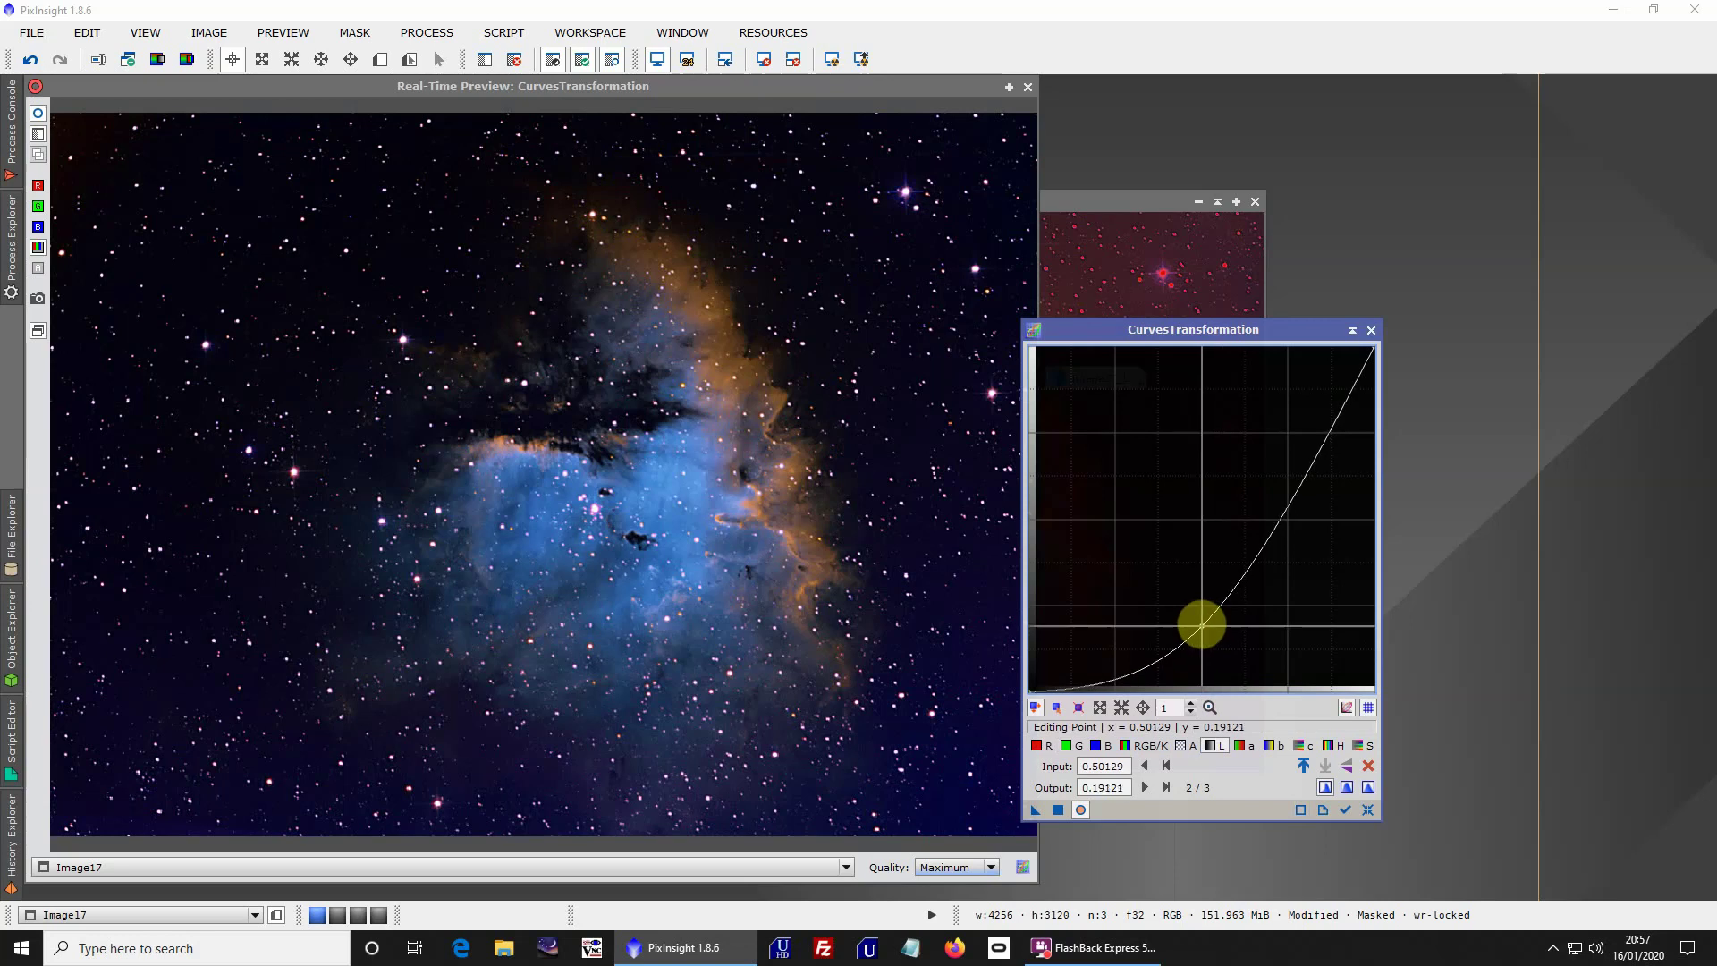
mouse_move(1200, 621)
mouse_down()
mouse_move(1176, 588)
mouse_move(1172, 604)
mouse_up()
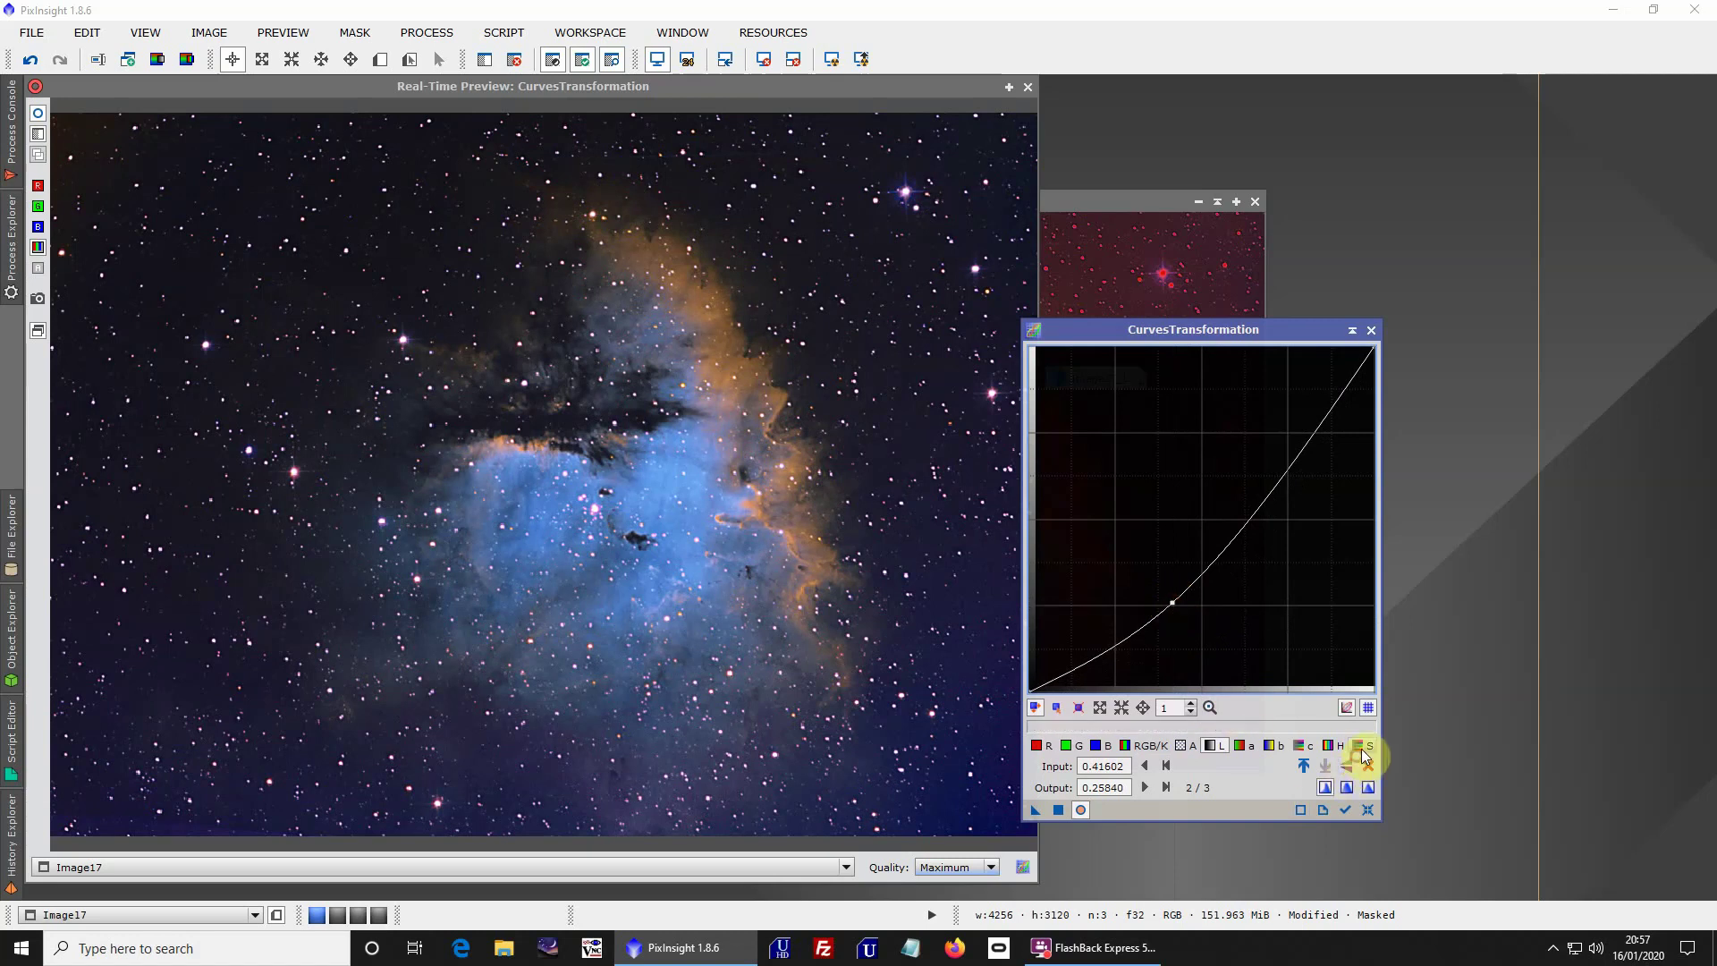
Raise the saturation curve (0.37209 to 0.50129), compare before/after in the live preview, and apply
click(1361, 747)
drag(1168, 531, 1157, 518)
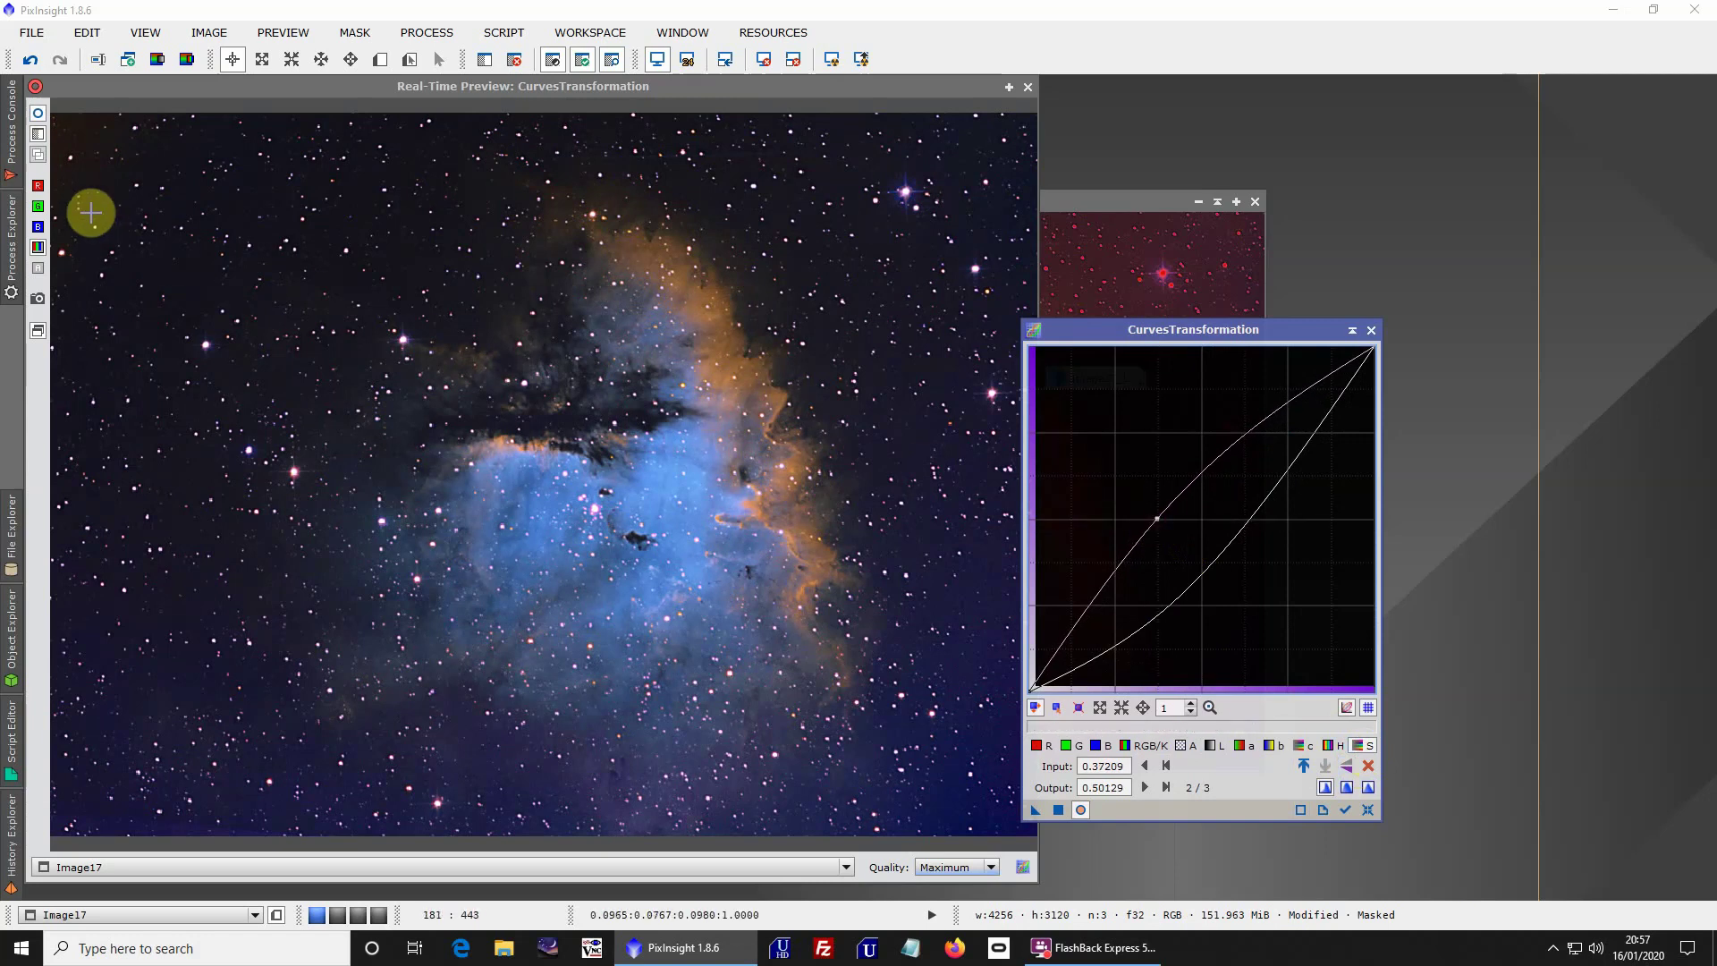
click(37, 114)
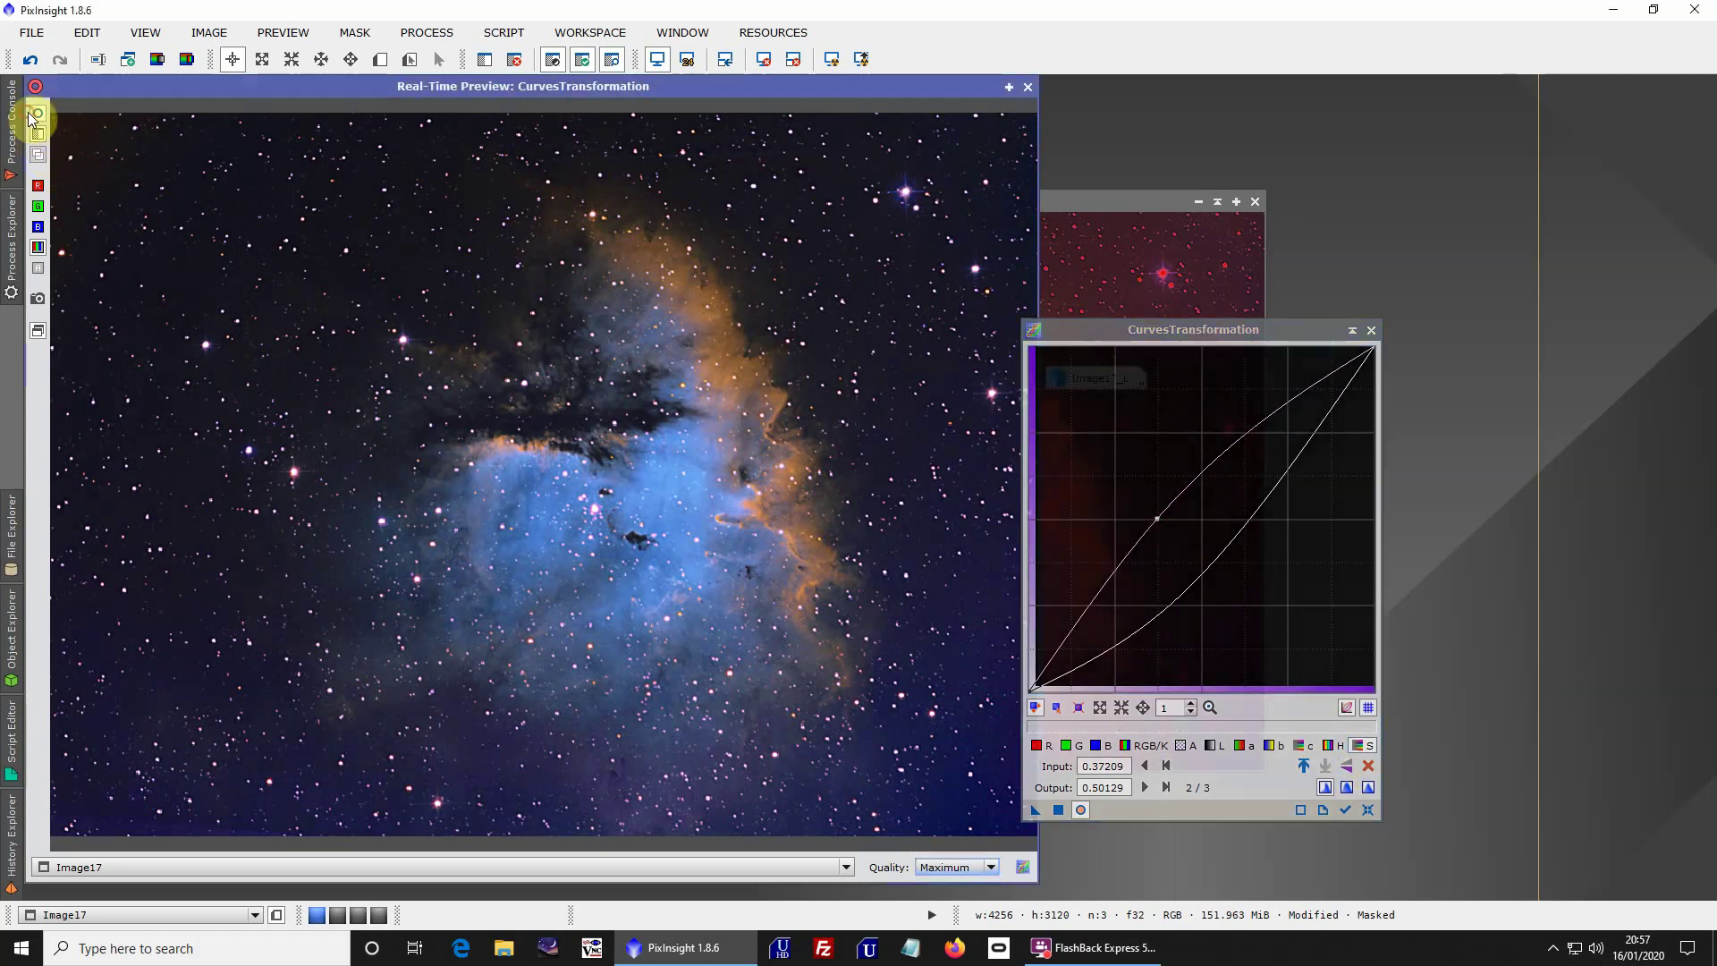
click(37, 121)
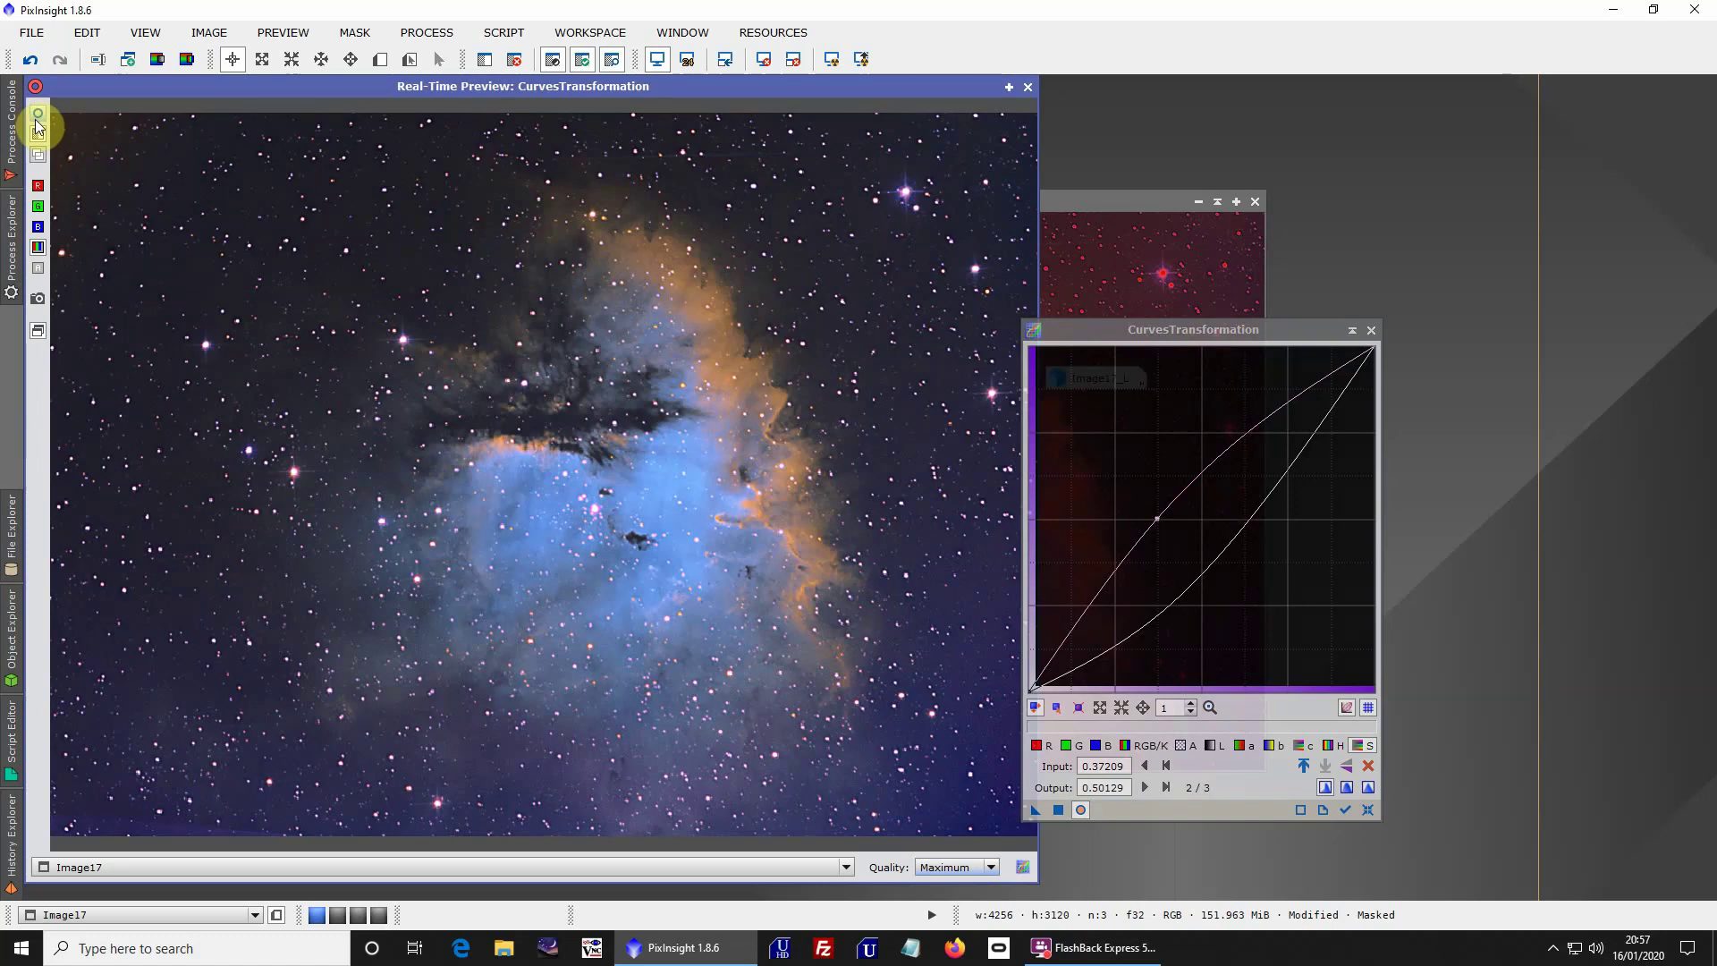
click(37, 121)
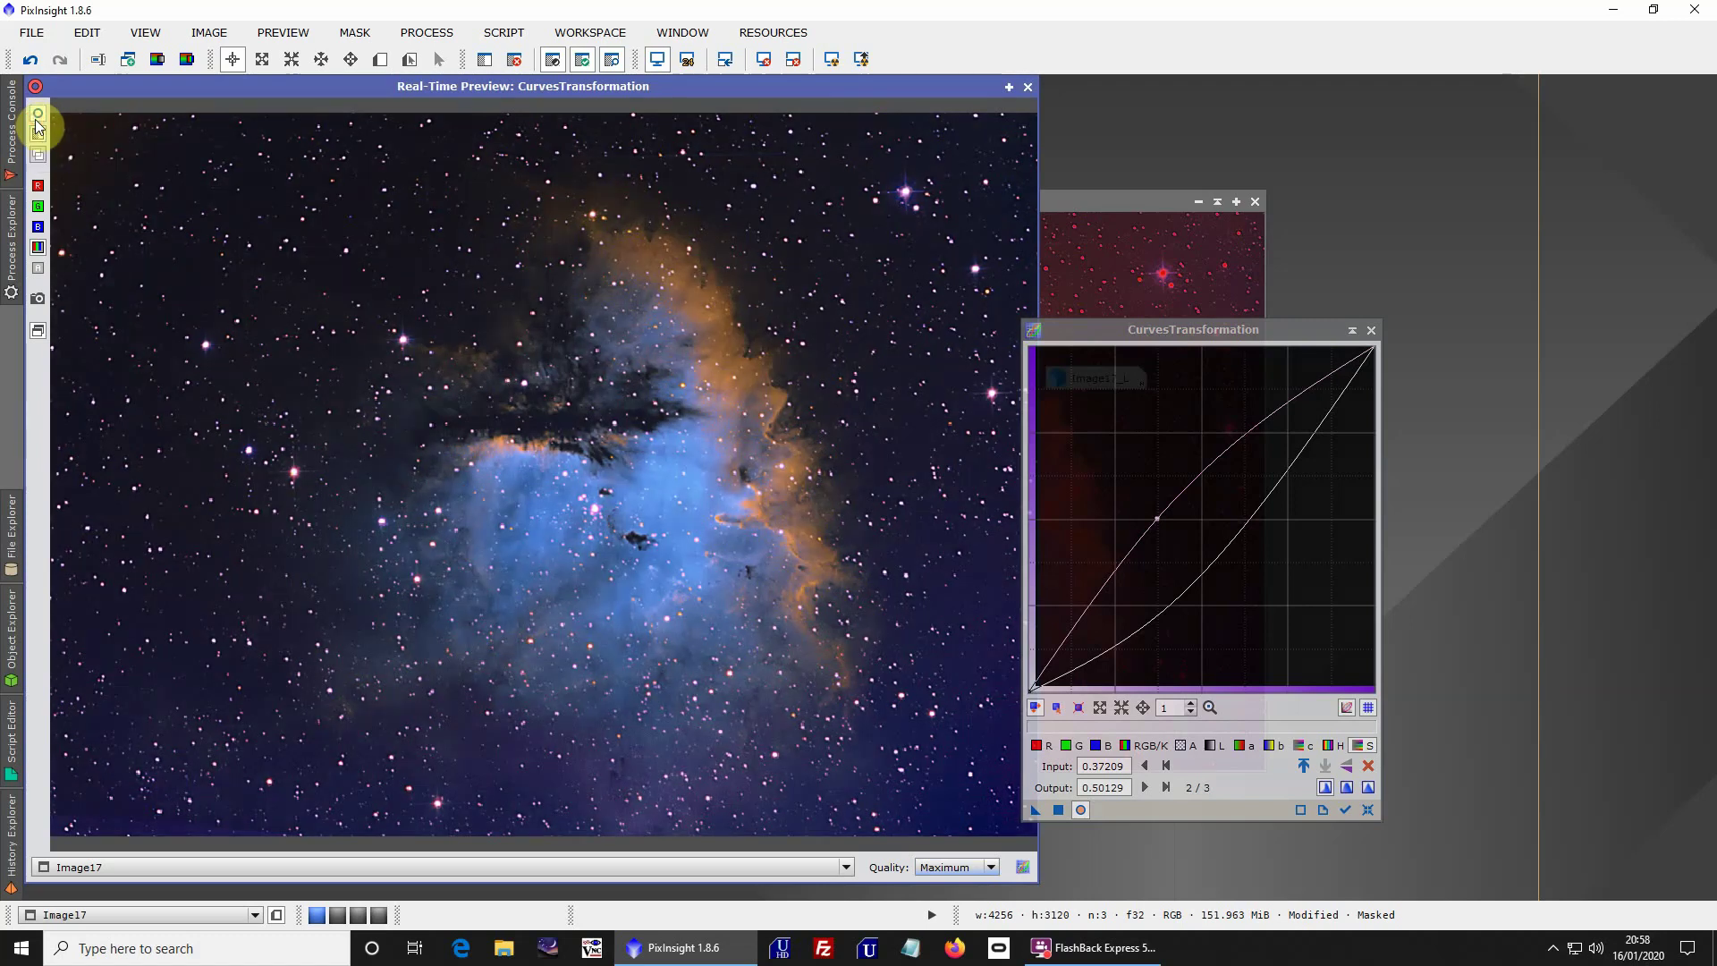
click(37, 121)
click(38, 120)
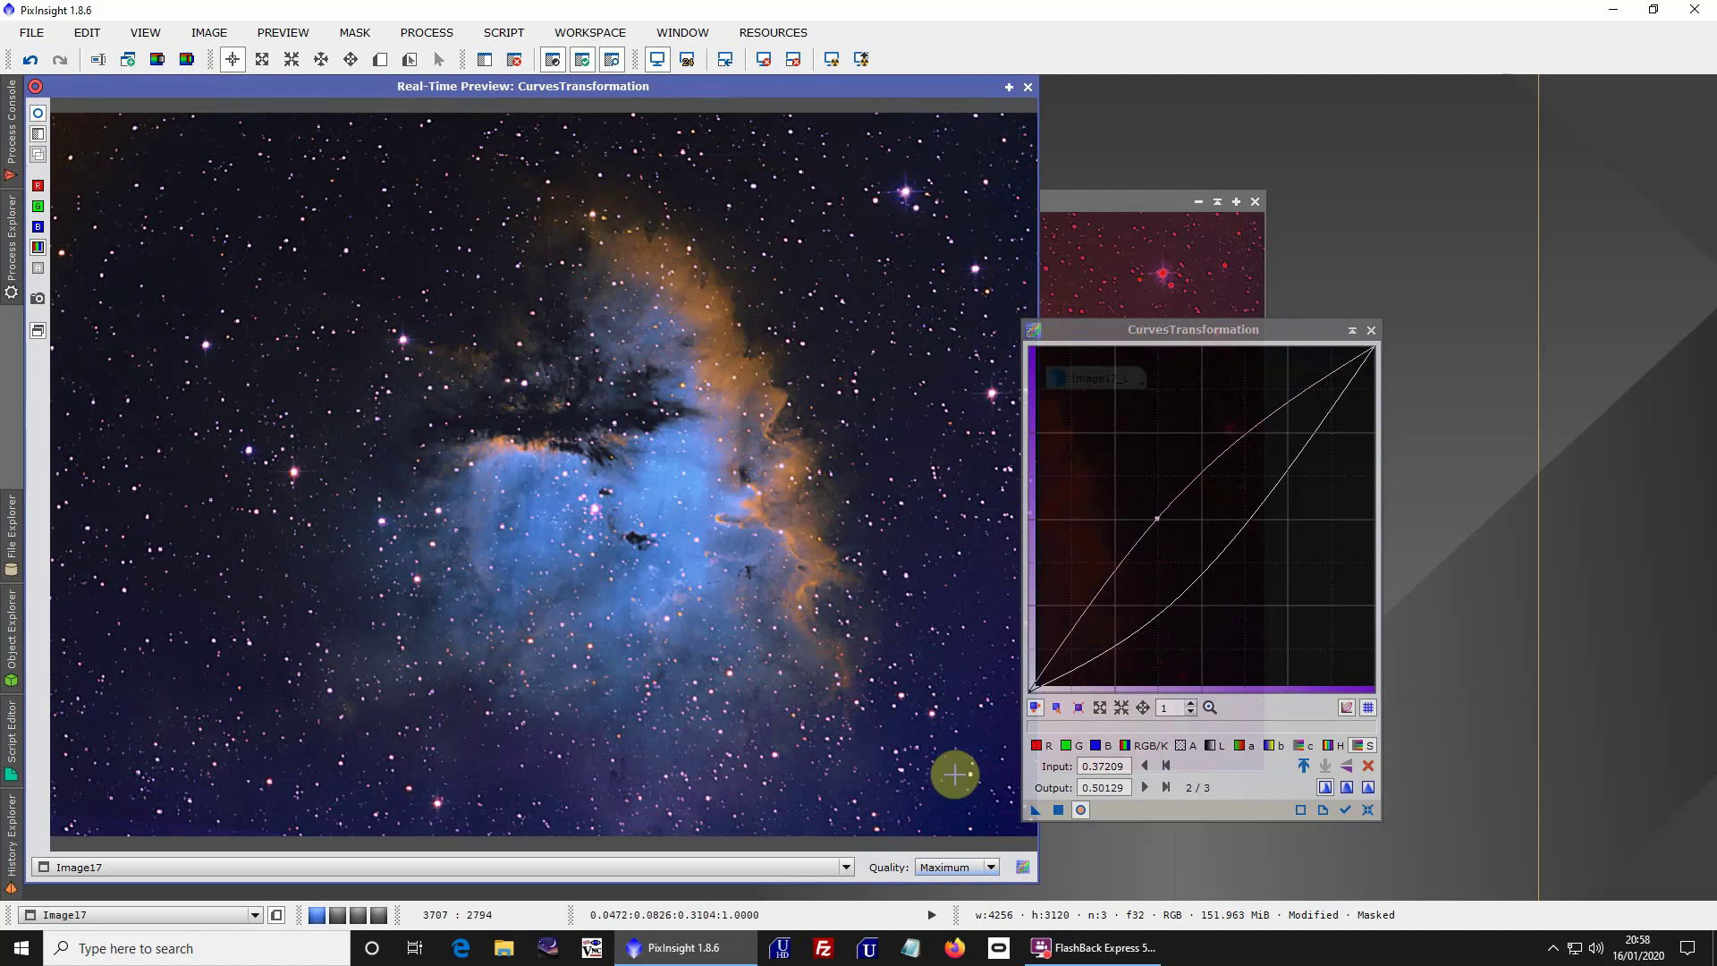
click(1057, 809)
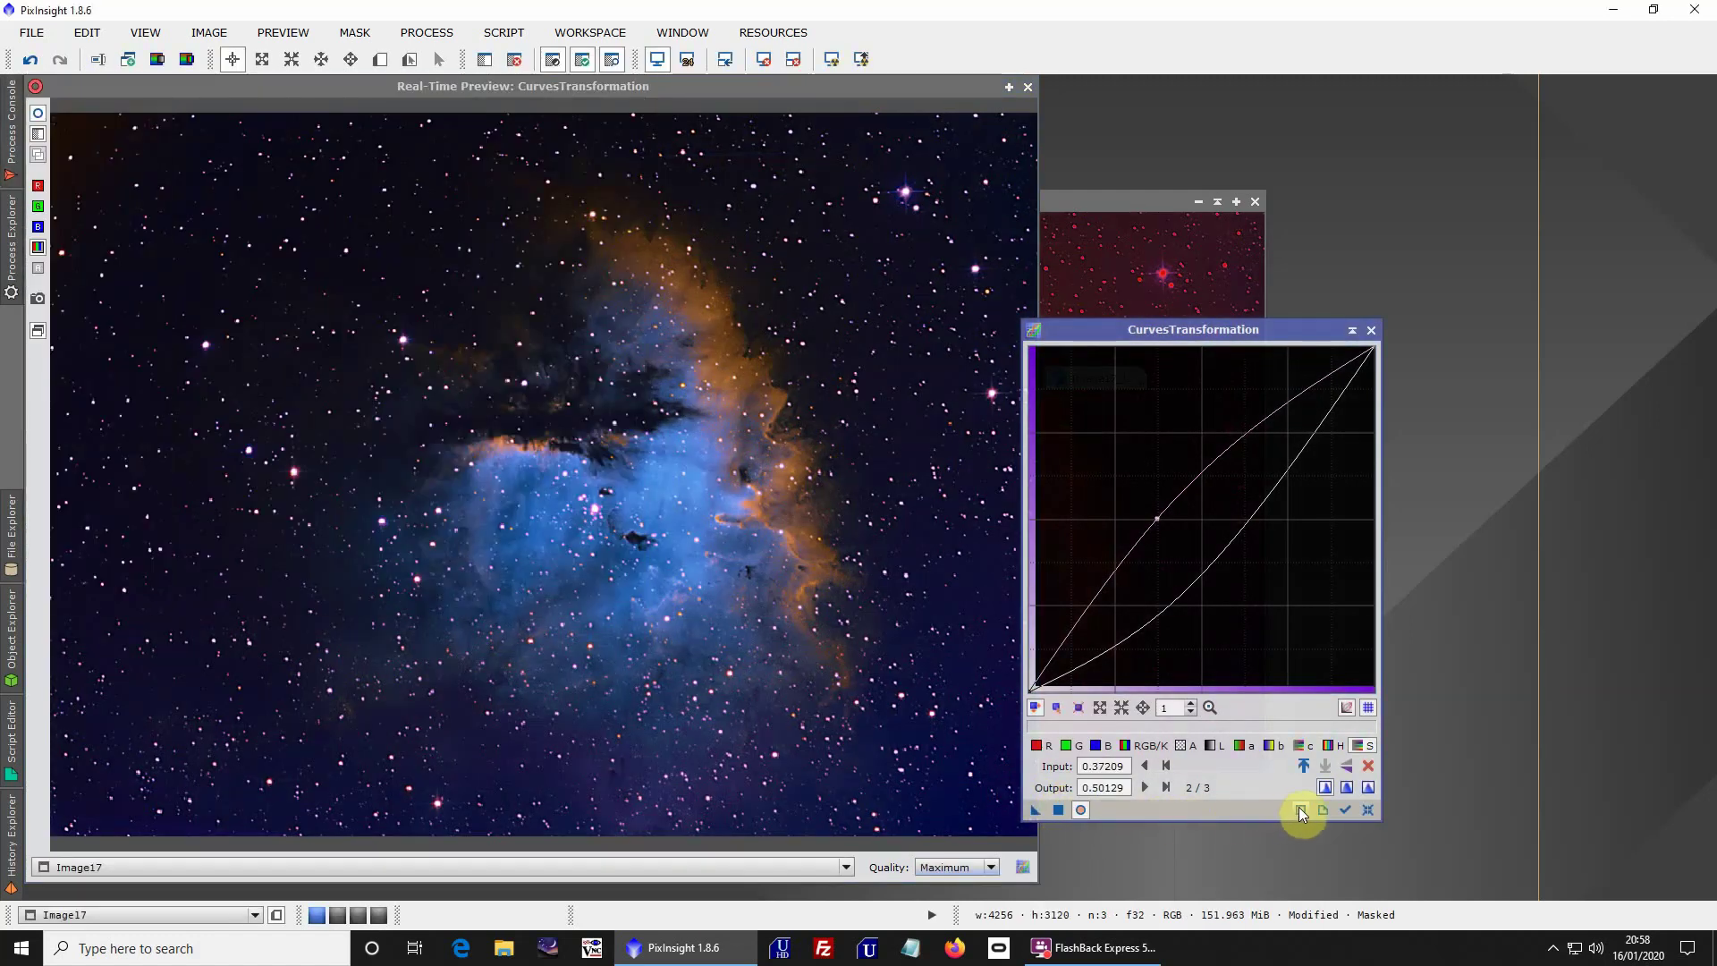
Reset and close CurvesTransformation and close the Real-Time Preview
click(1368, 811)
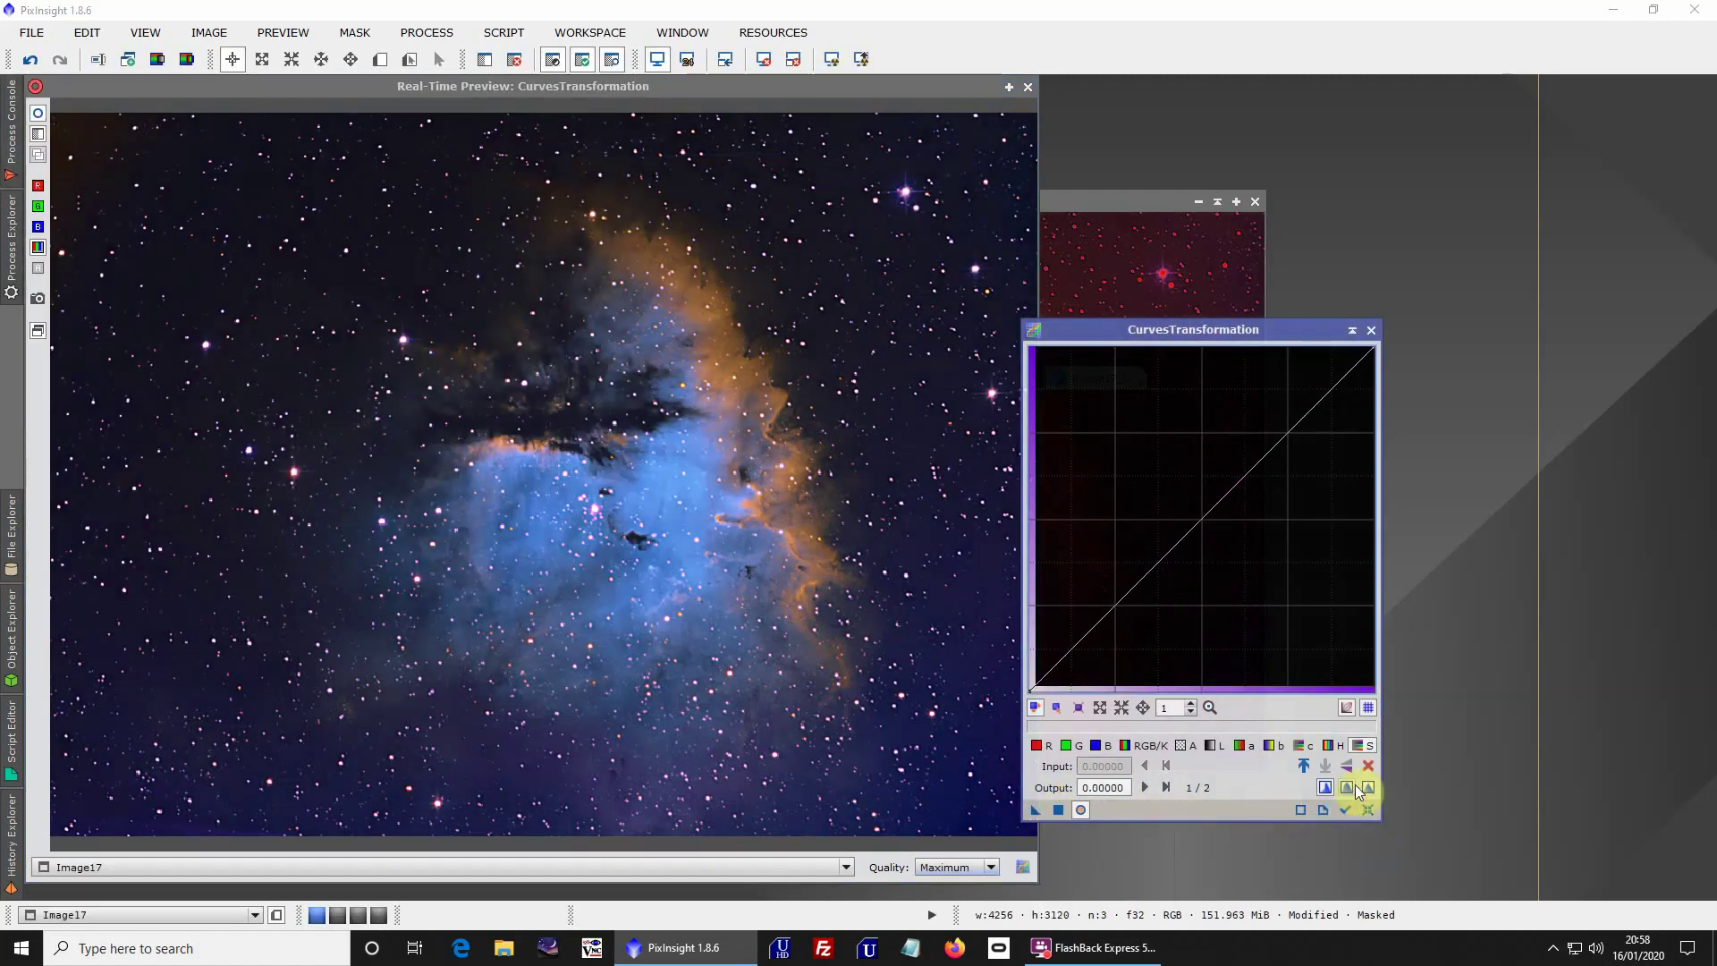
click(1370, 330)
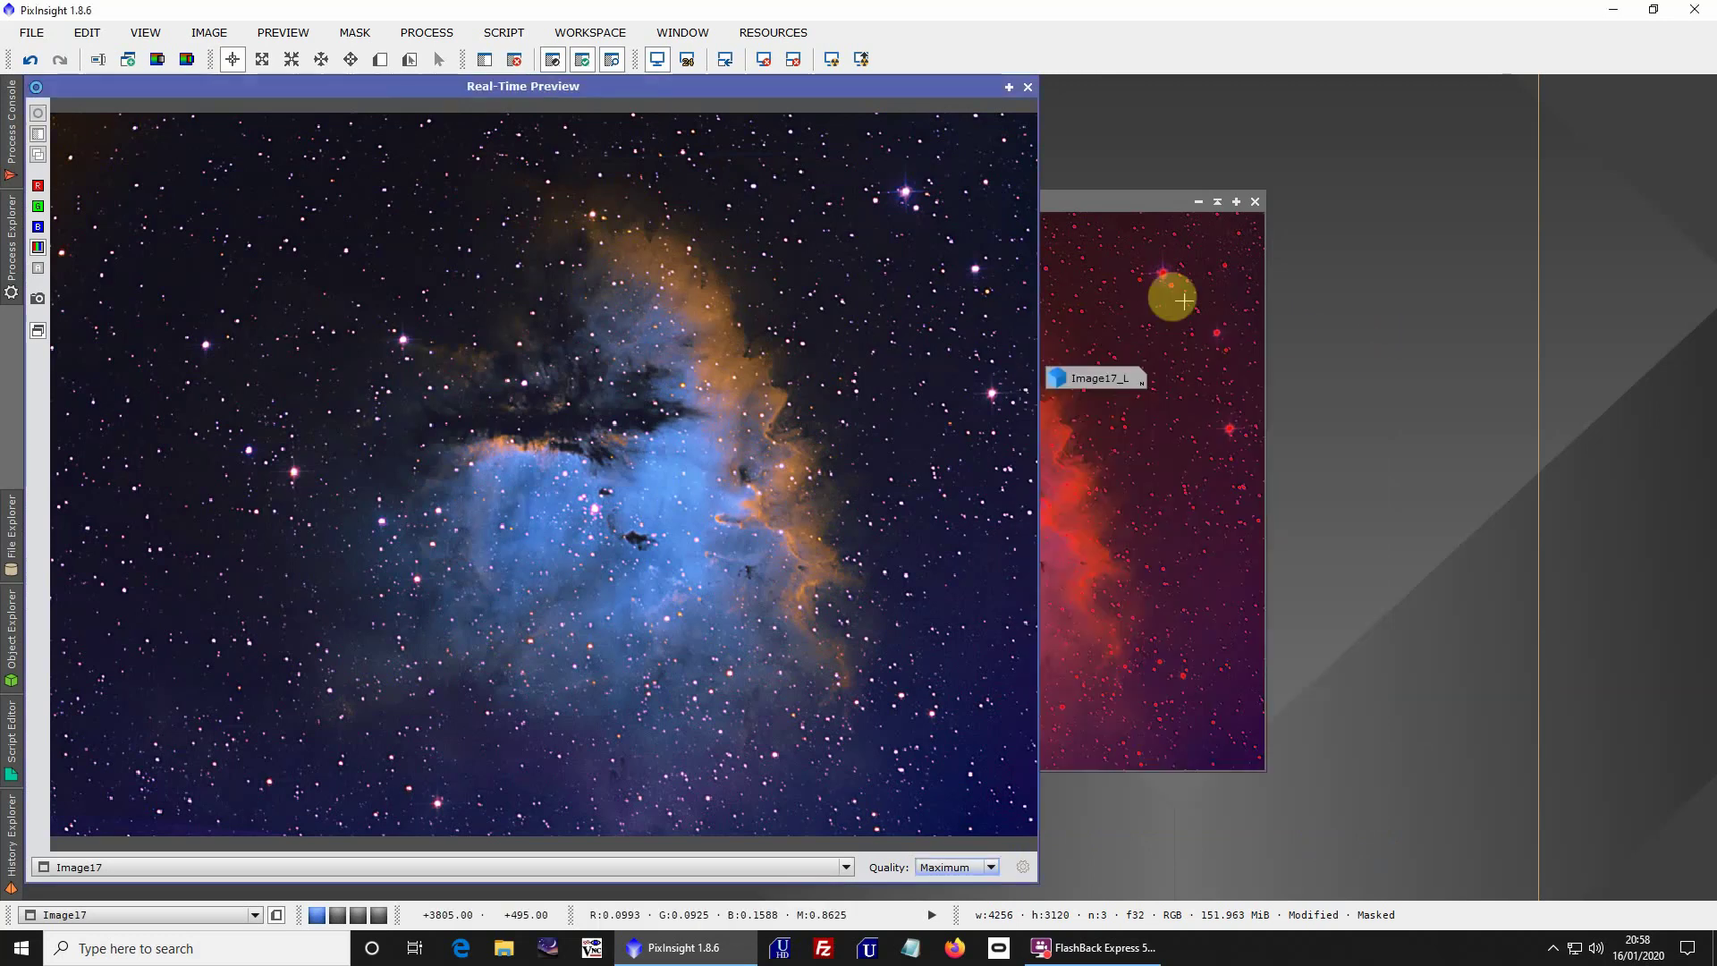
click(1028, 89)
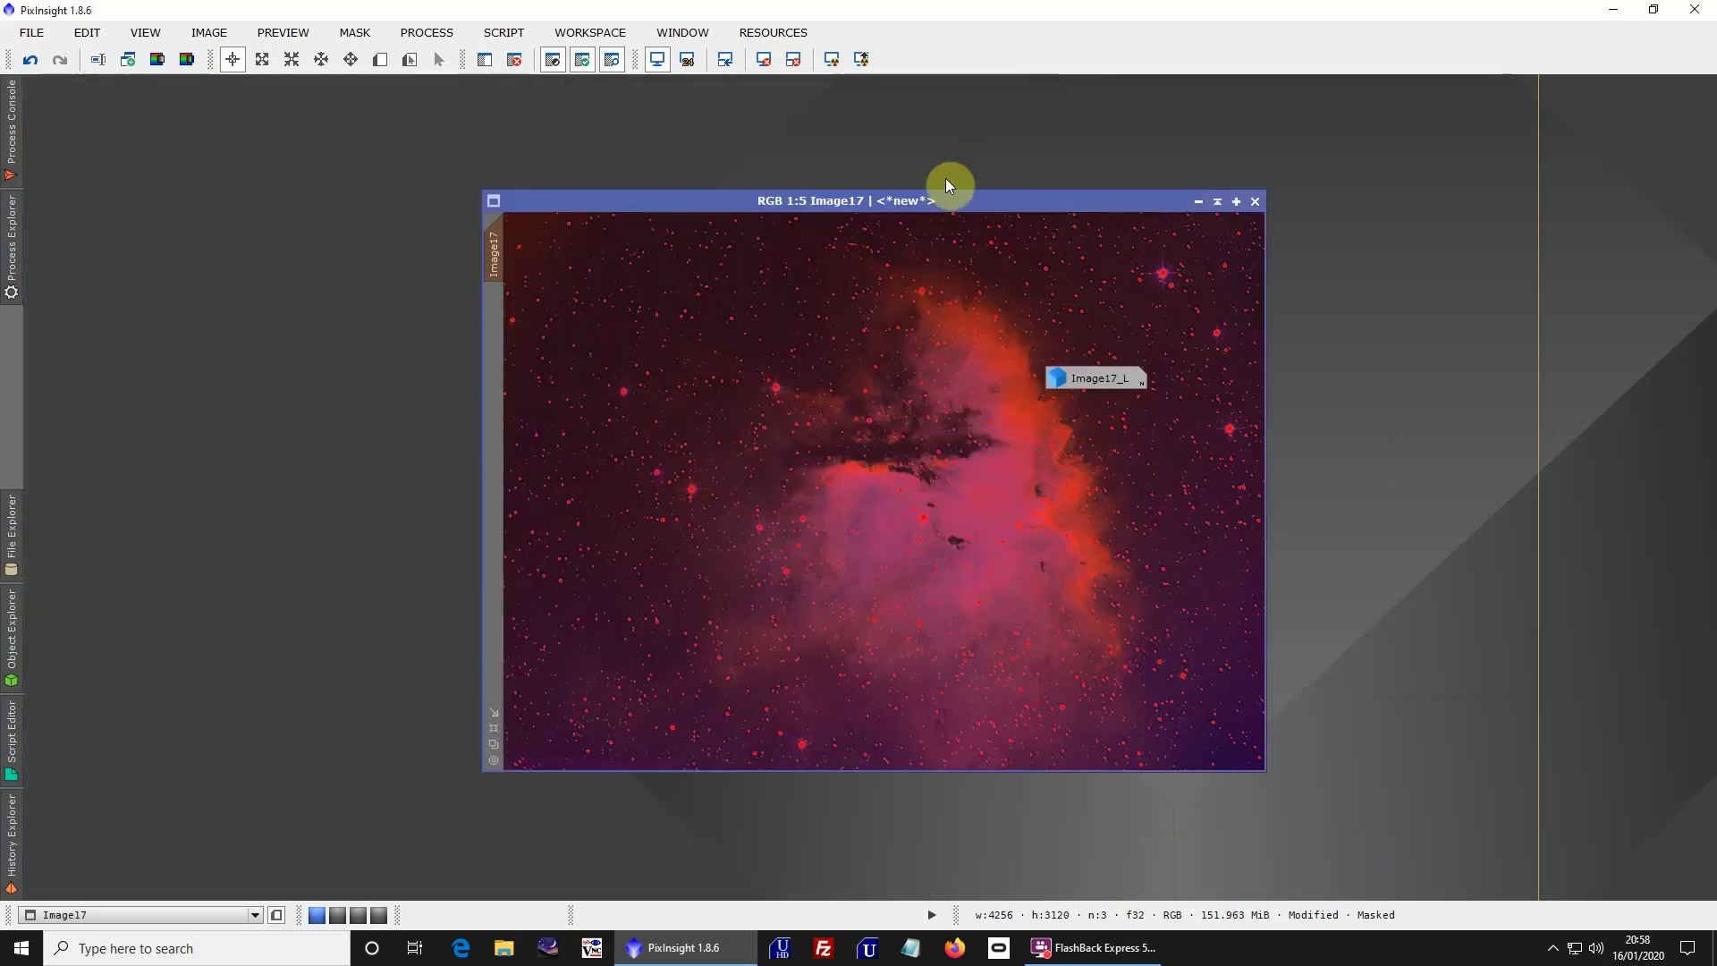
Close the Image17_L mask image, confirming the warning
right_click(1090, 382)
click(1136, 508)
click(820, 516)
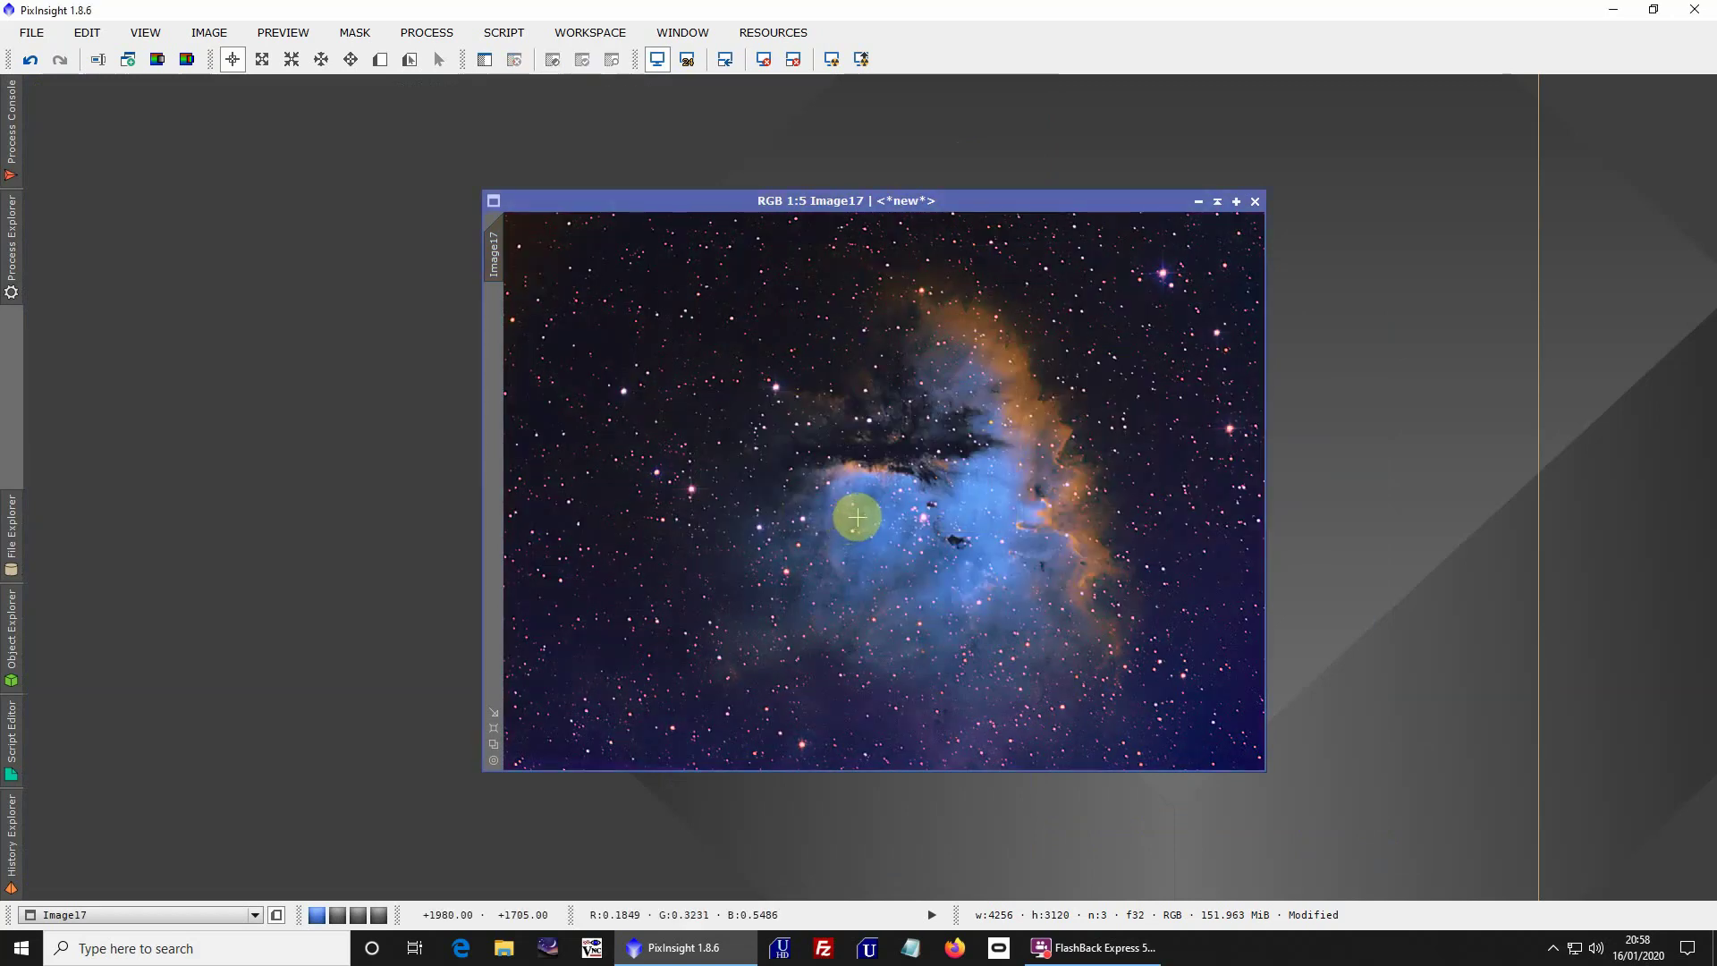
scroll(890, 554, up, 3)
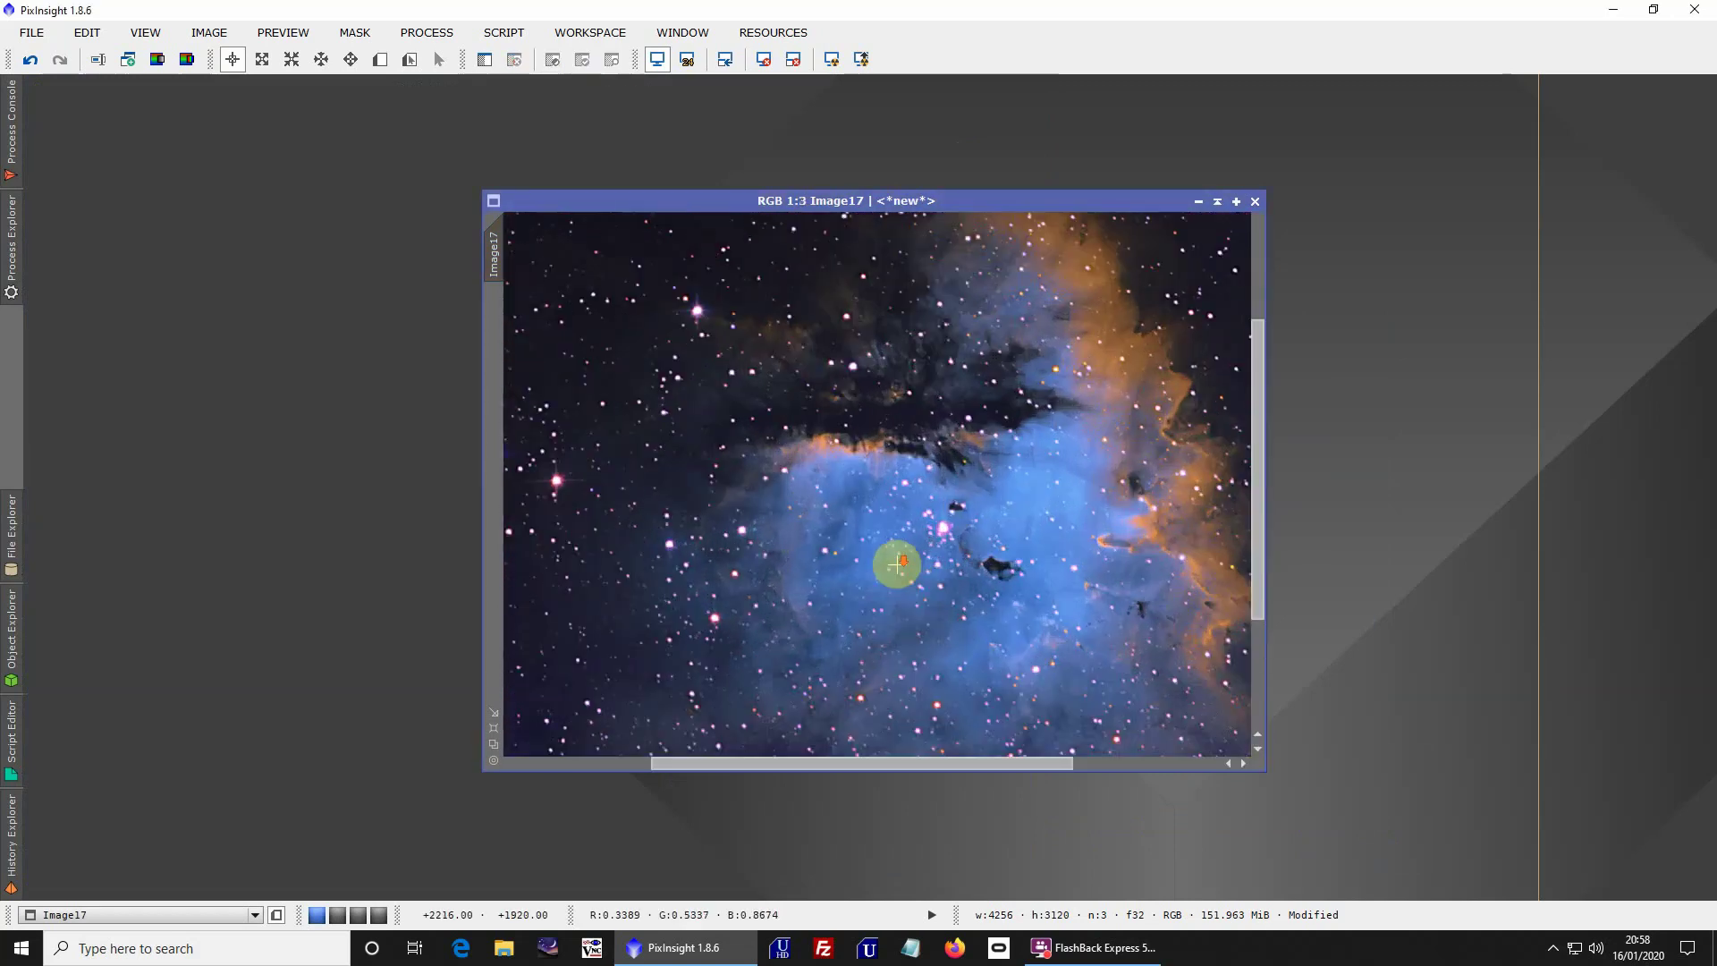
scroll(896, 572, down, 3)
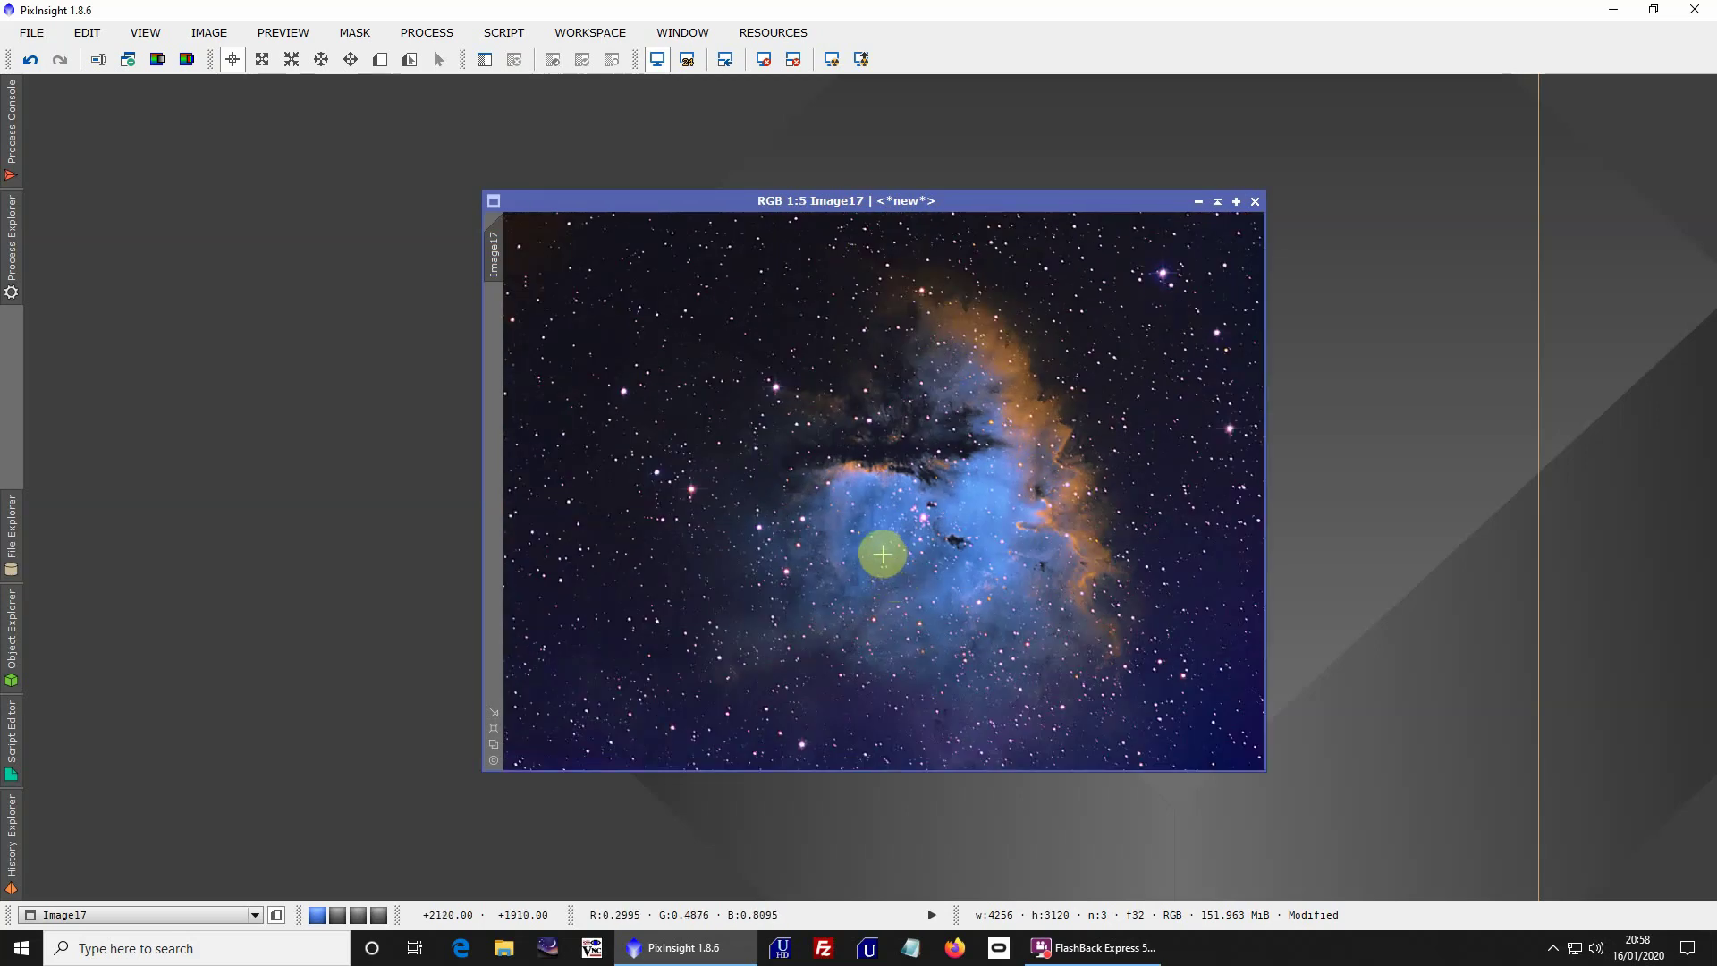
Run the Wave Enhance Detail AutoScript on Image17 for a second sharpening pass
click(504, 32)
mouse_move(556, 77)
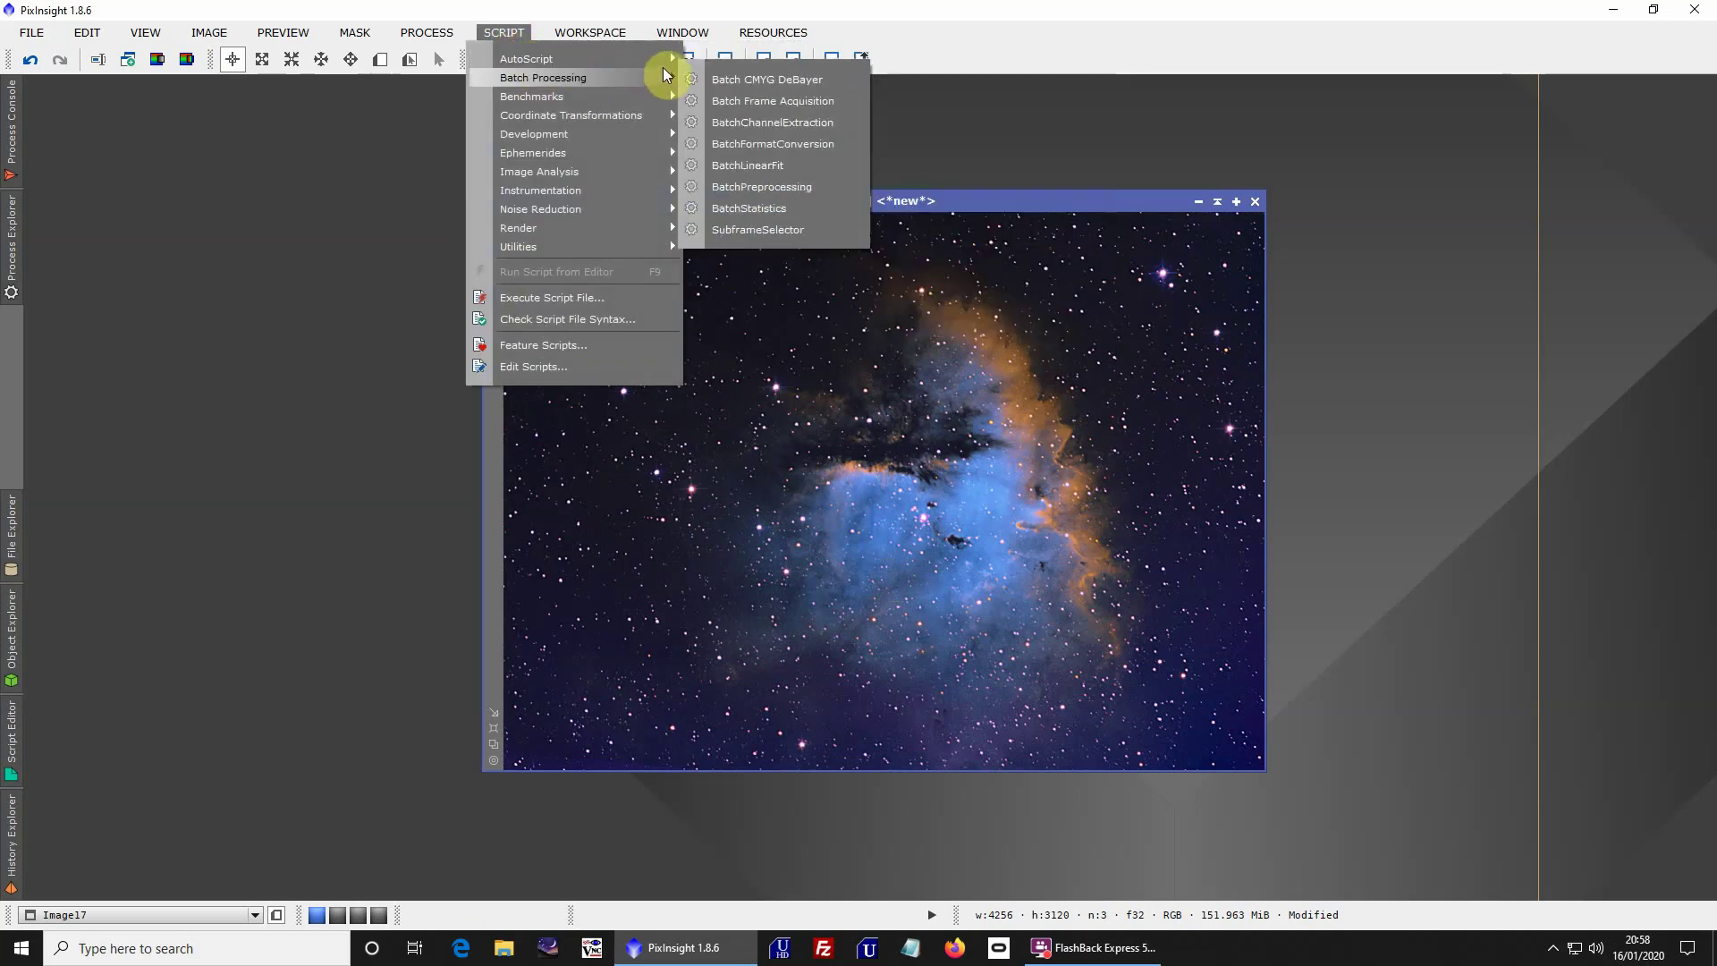
mouse_move(672, 61)
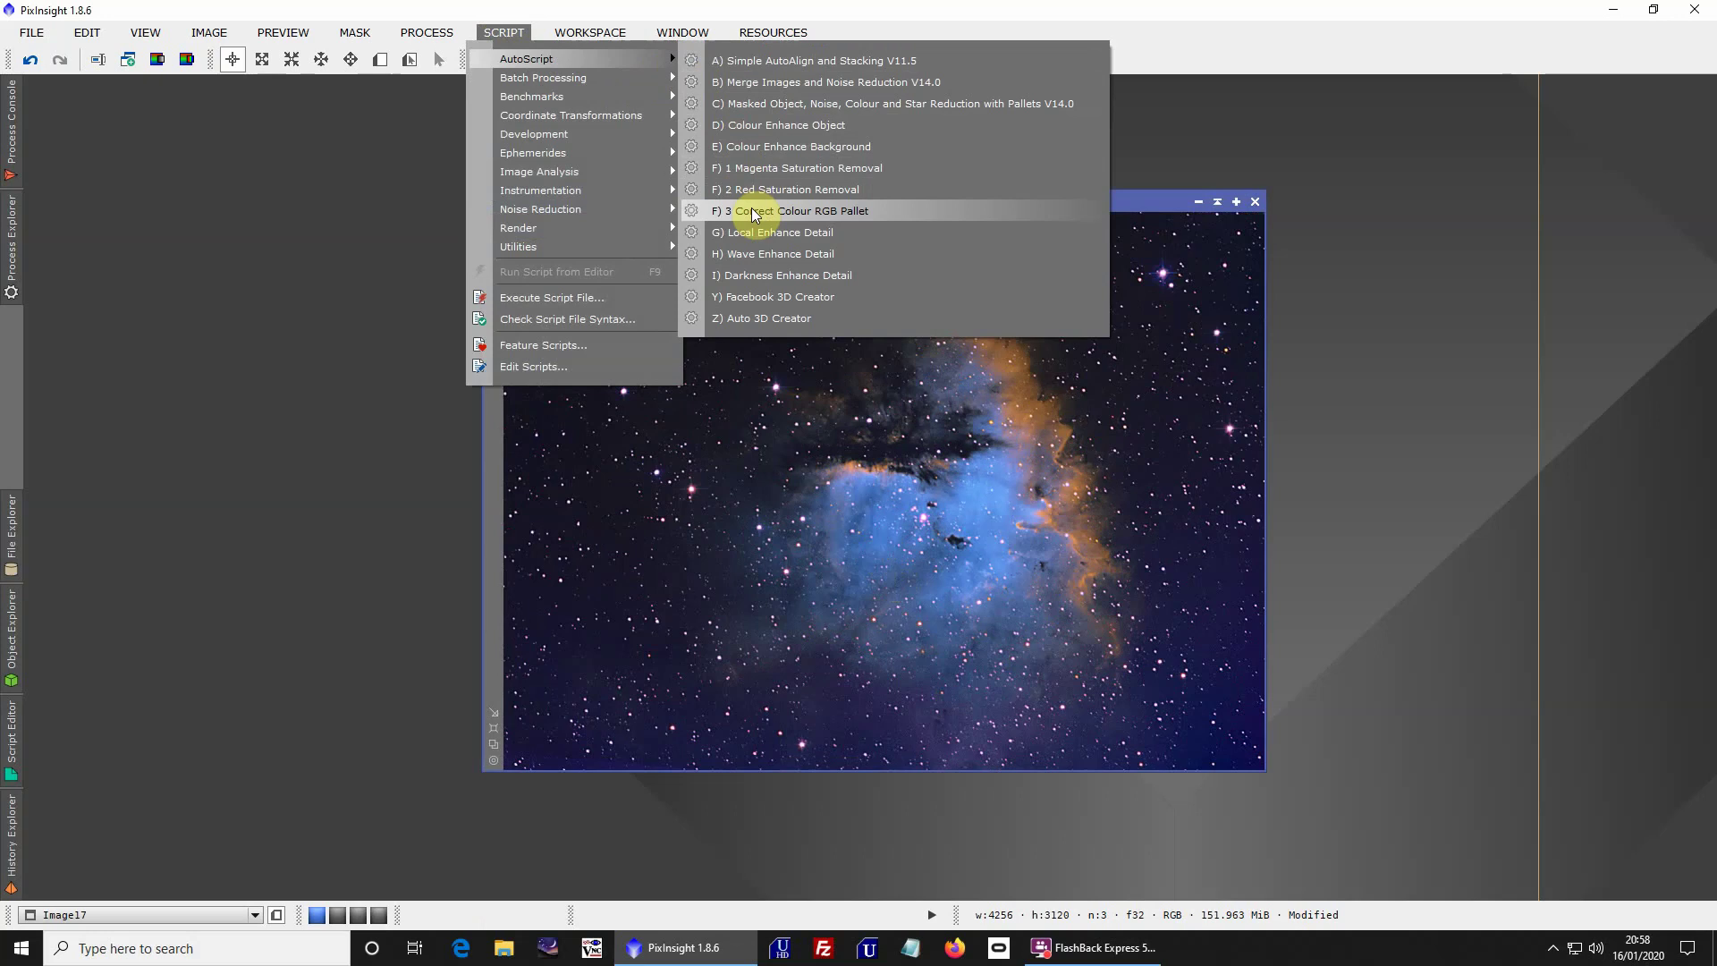
click(756, 257)
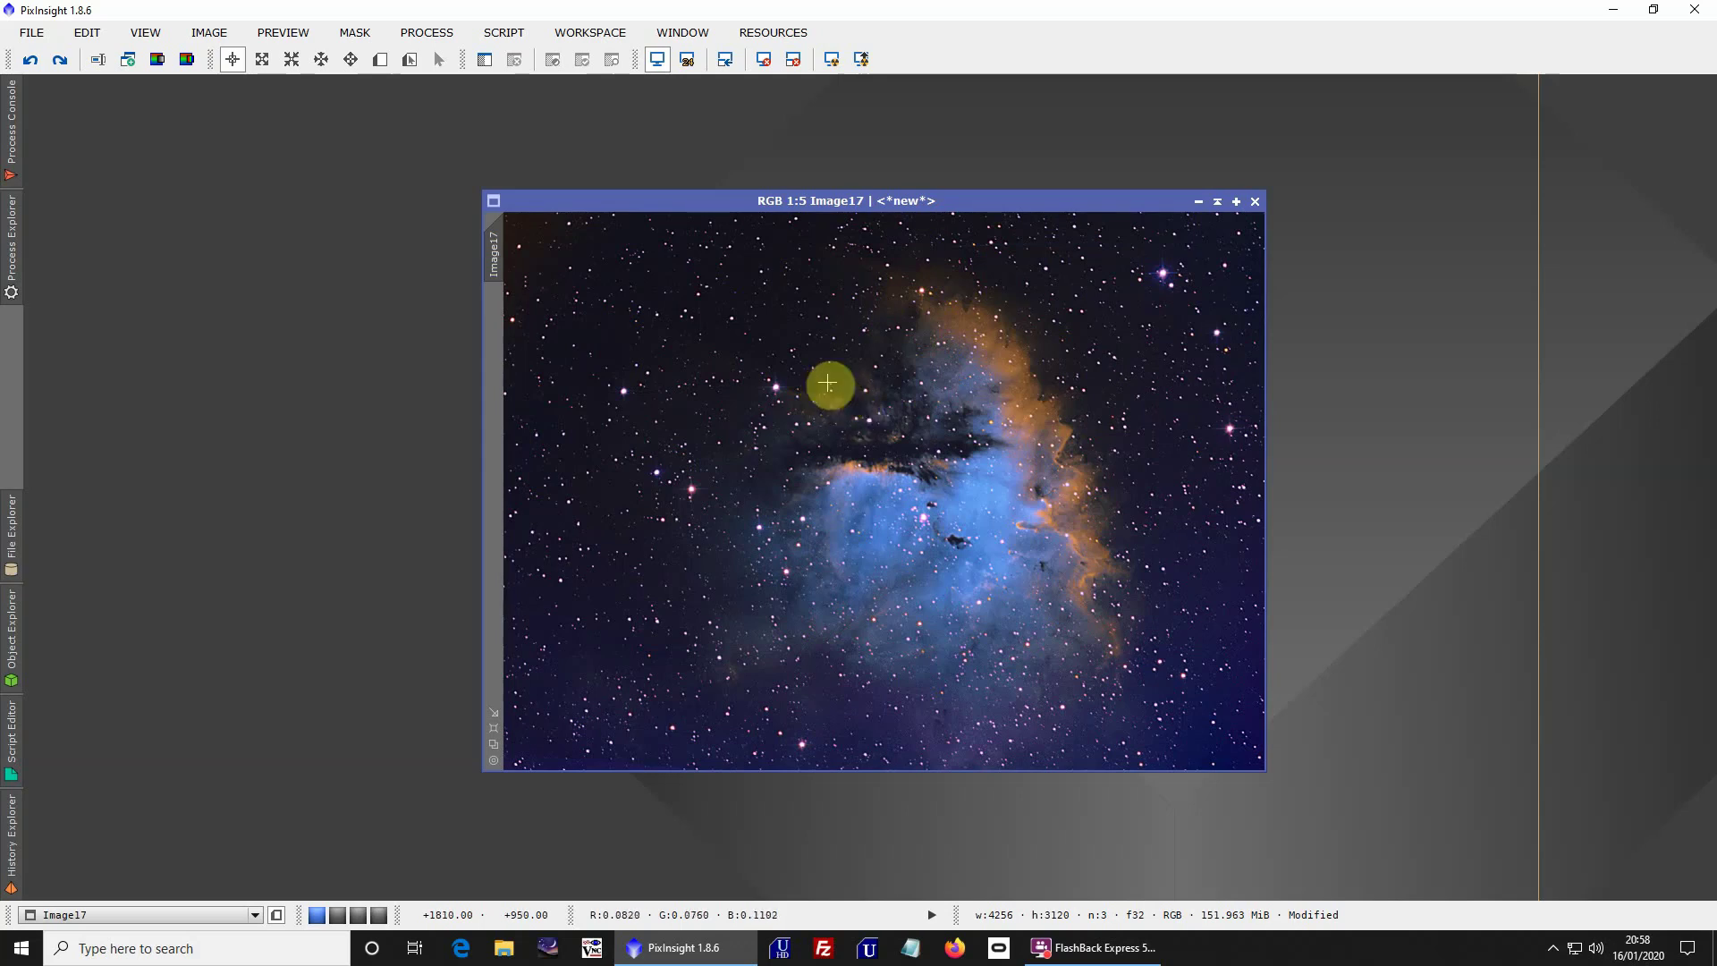
Move the Image17 window up-left and browse the AutoScript list without running anything
drag(724, 205, 646, 159)
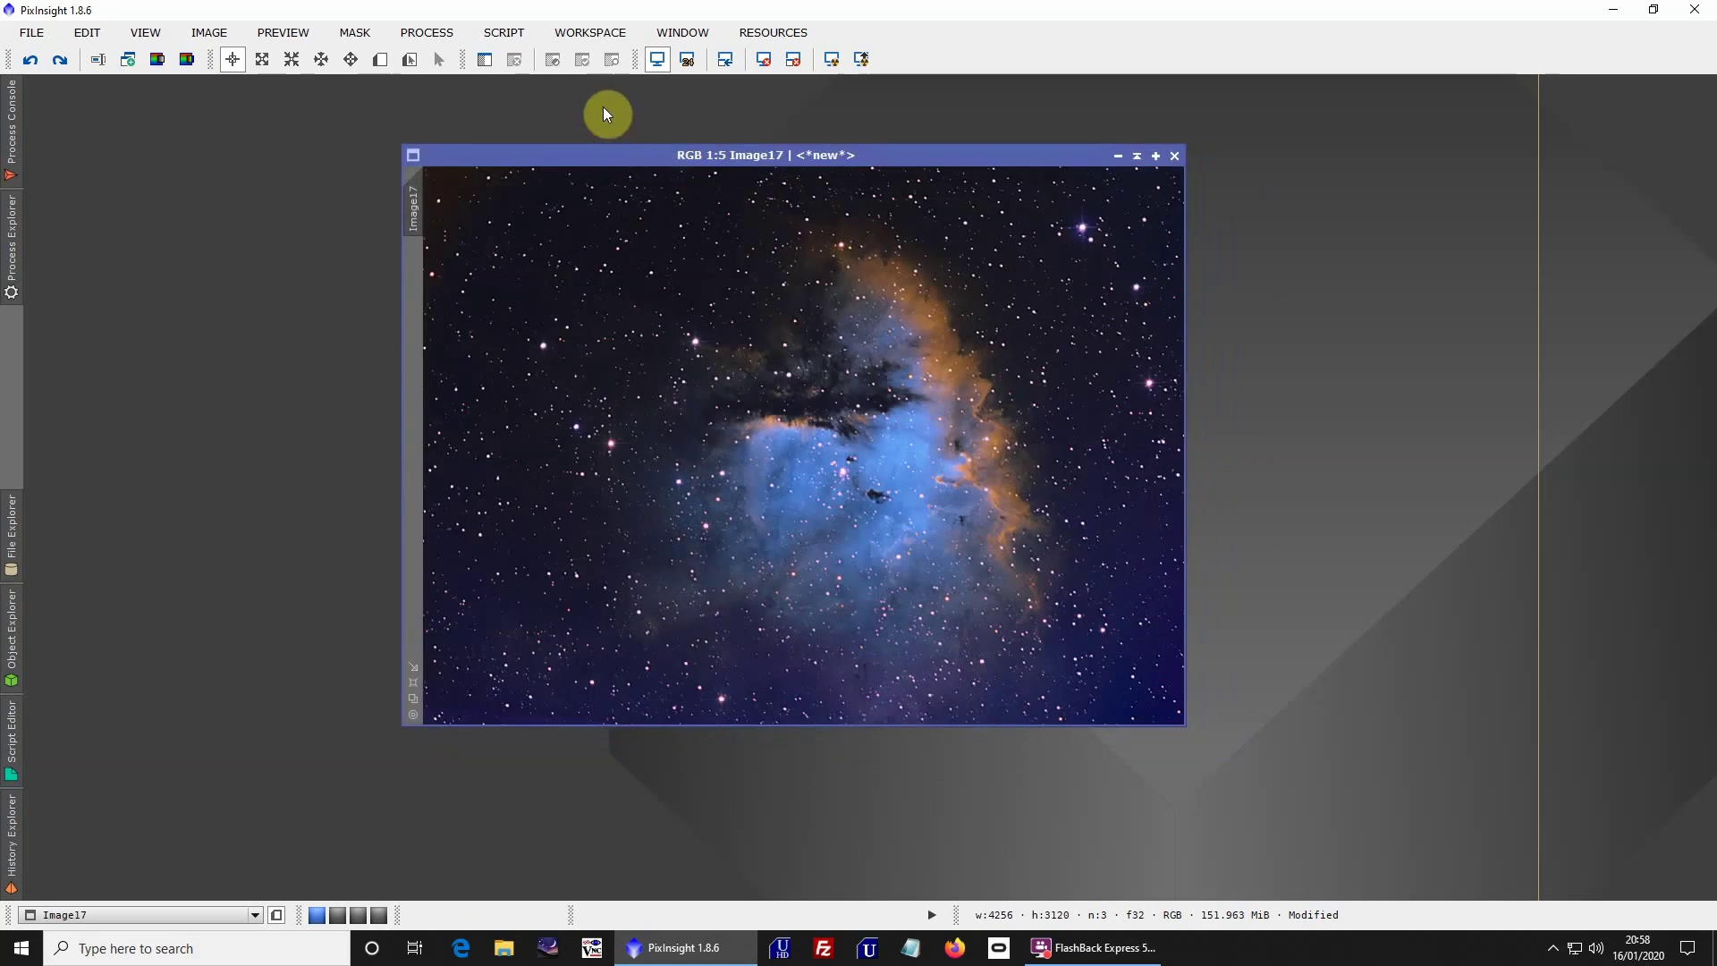
click(499, 34)
mouse_move(517, 57)
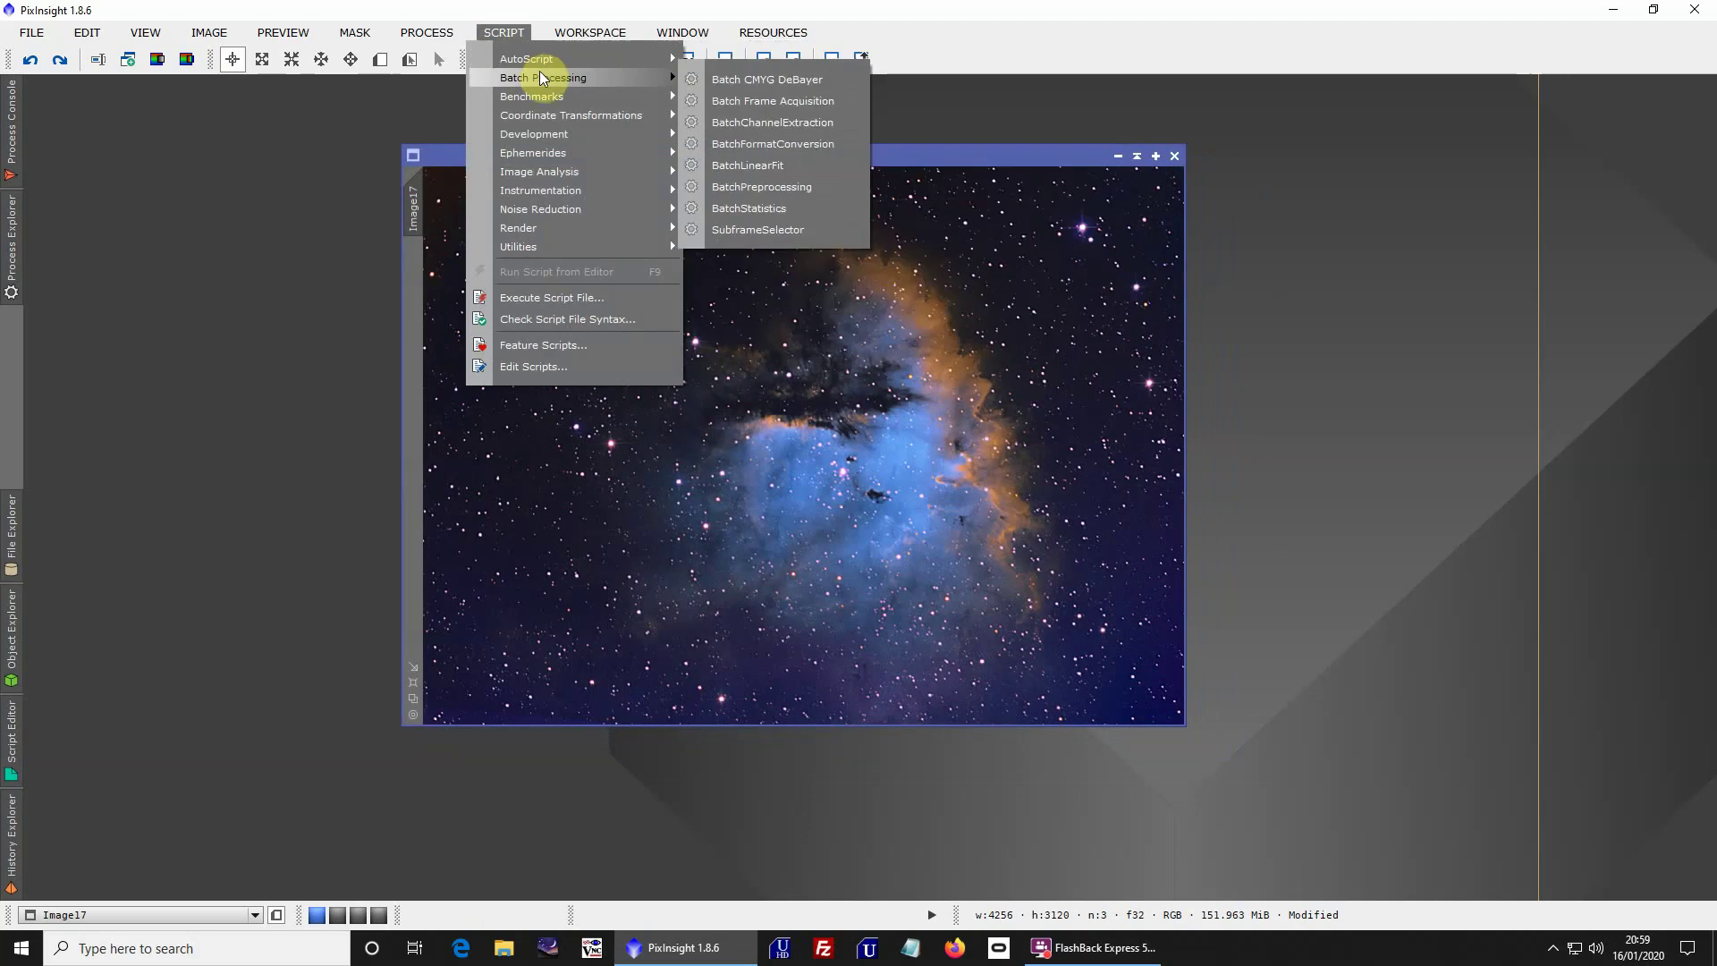
mouse_move(619, 61)
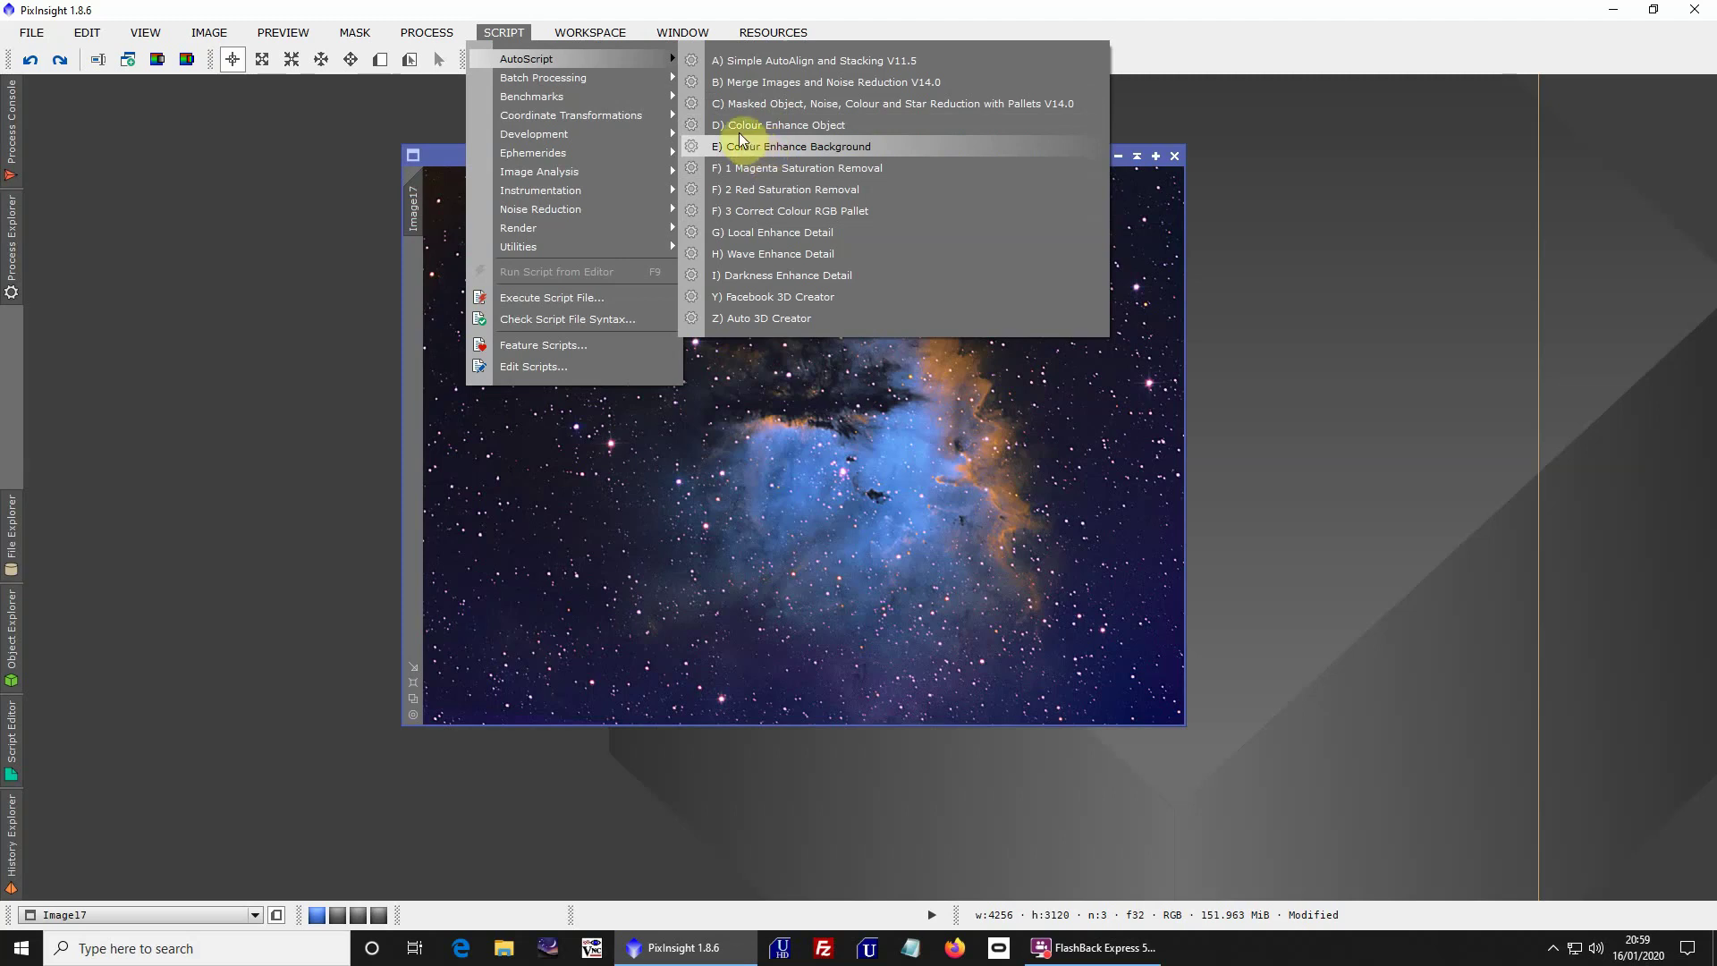
click(432, 111)
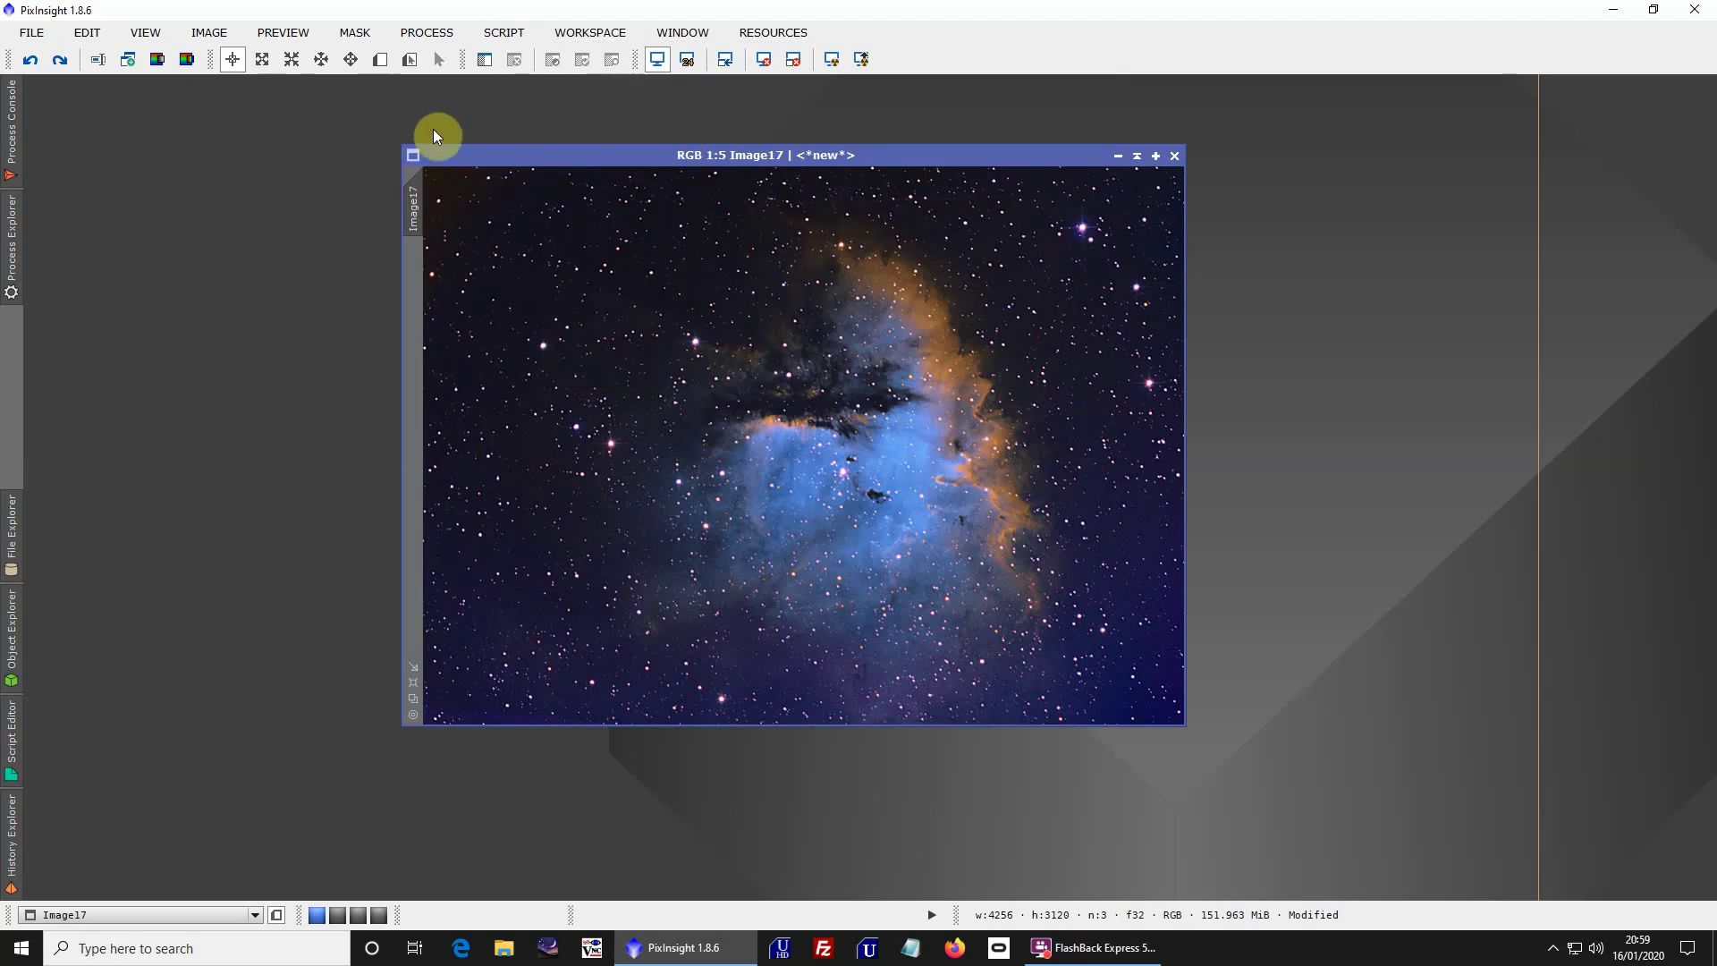